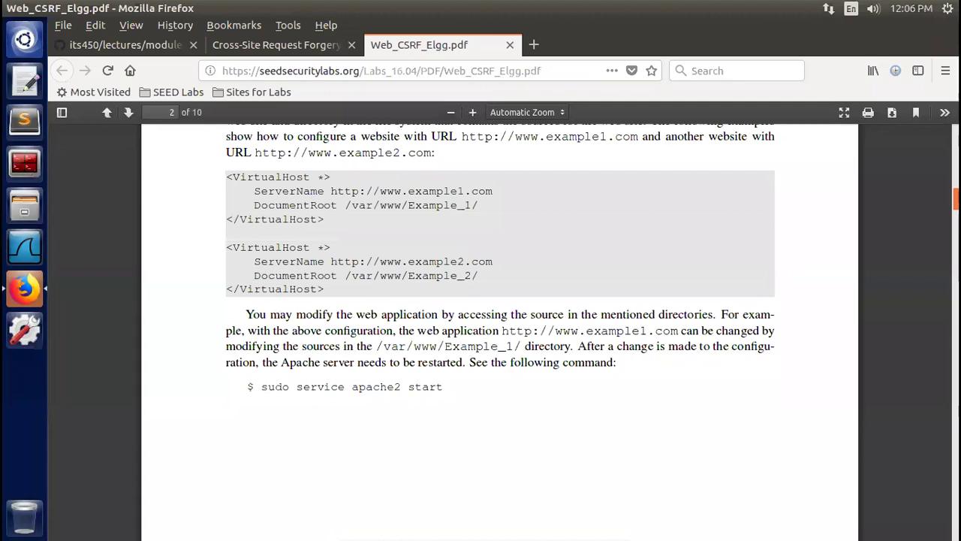
scroll(499, 330, "down", 3)
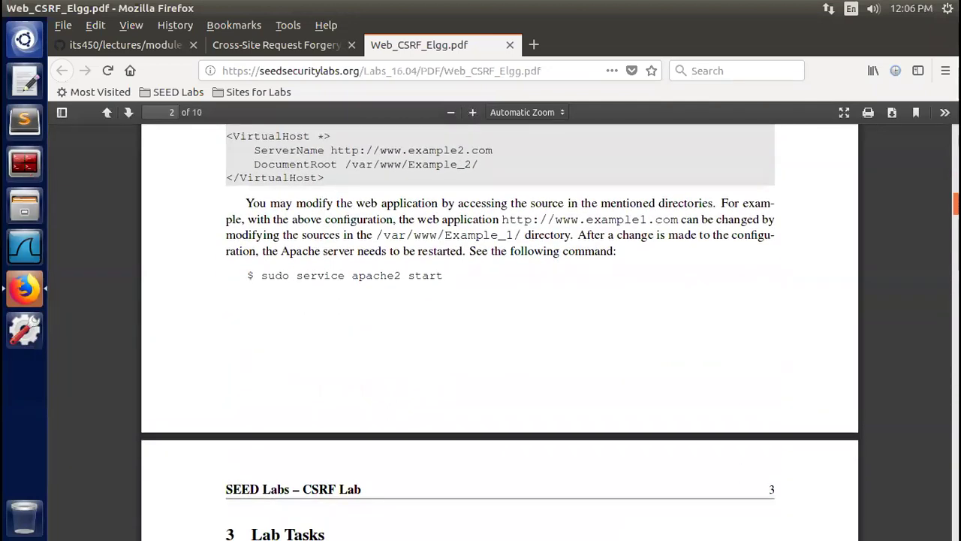
scroll(500, 331, "down", 5)
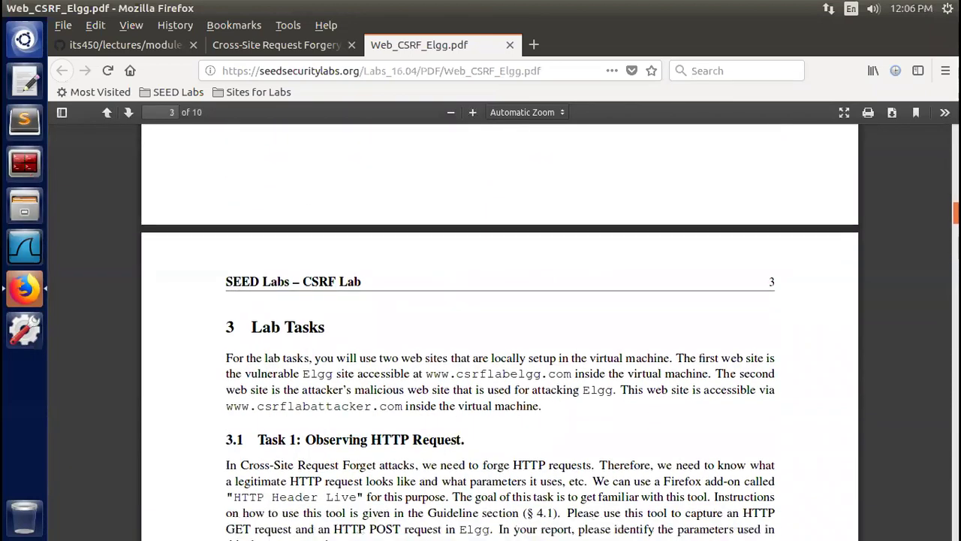
scroll(499, 330, "down", 1)
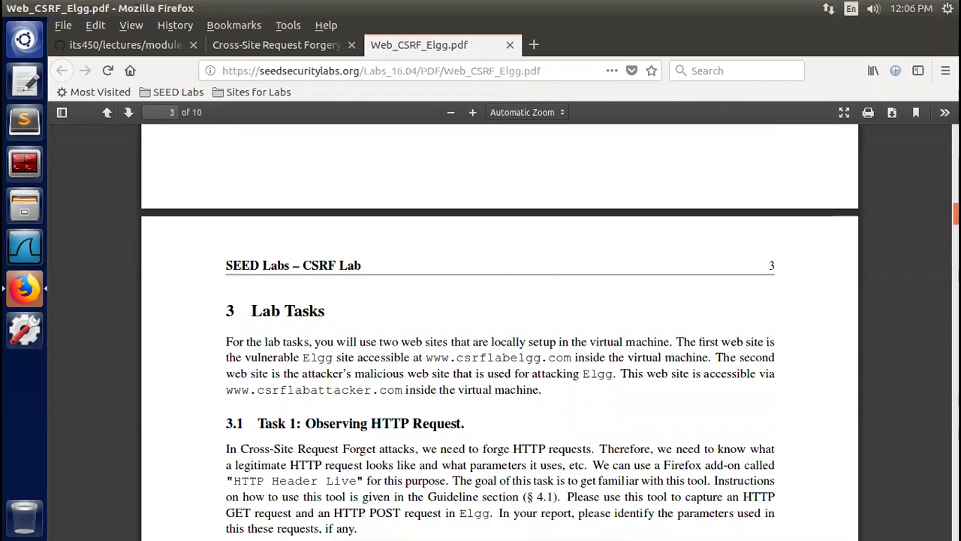
scroll(499, 331, "down", 1)
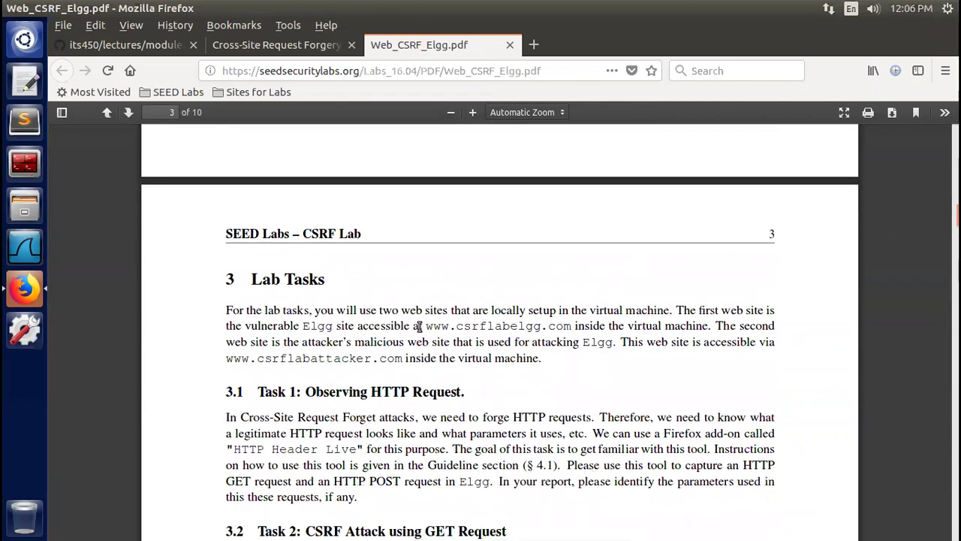
left_click_drag(426, 325, 570, 327)
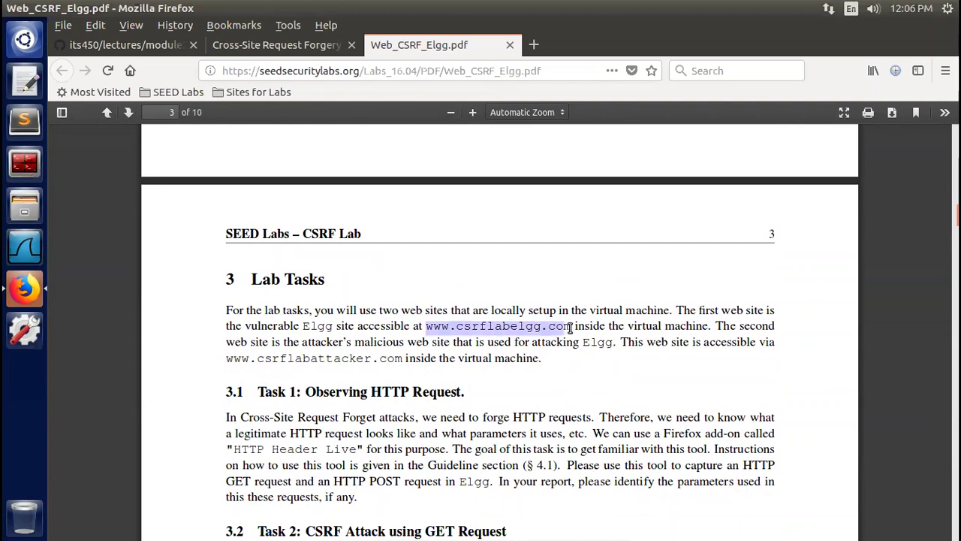
right_click(540, 322)
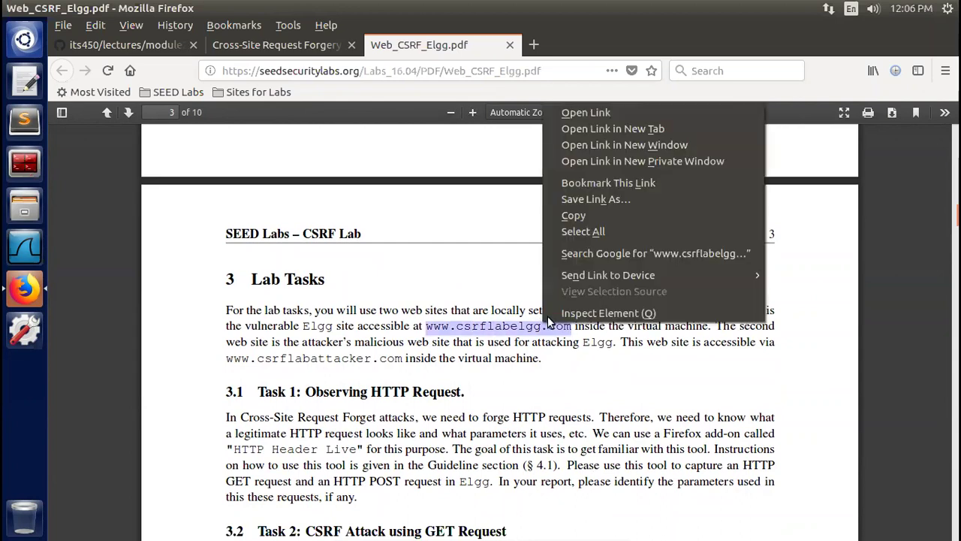
left_click(641, 128)
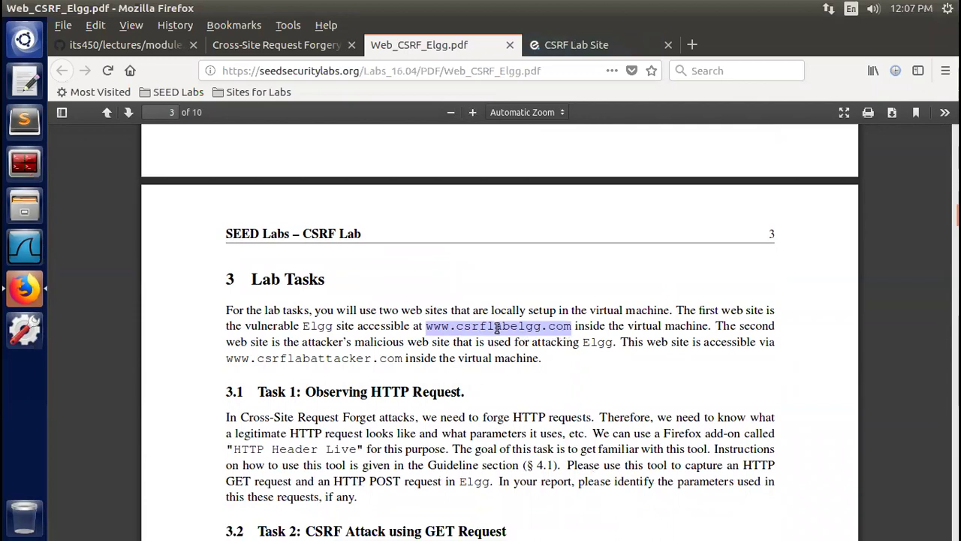
left_click_drag(226, 359, 394, 359)
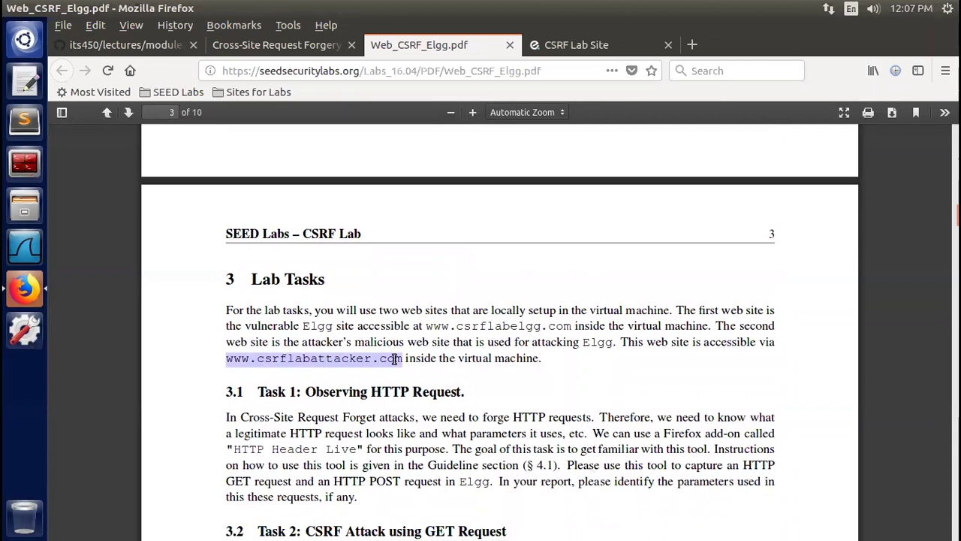
right_click(394, 359)
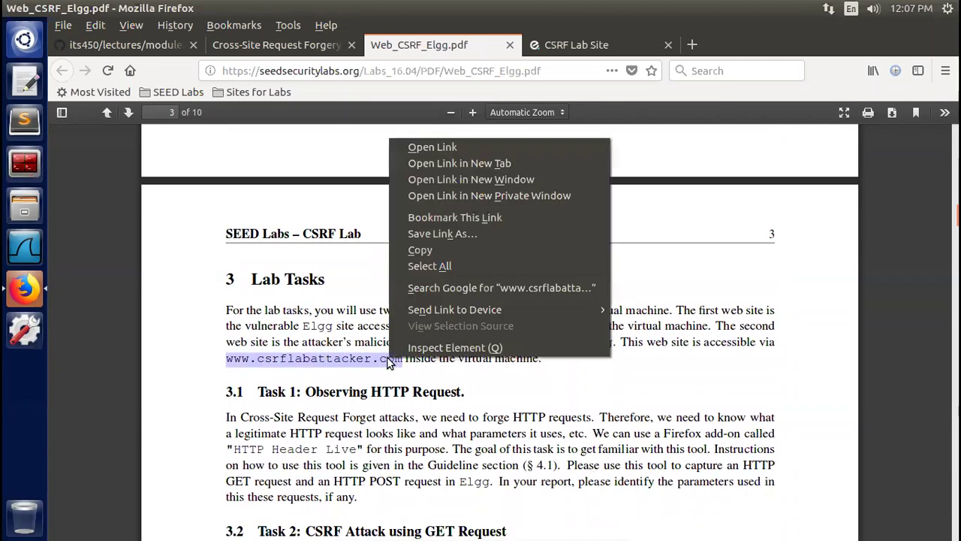
left_click(559, 173)
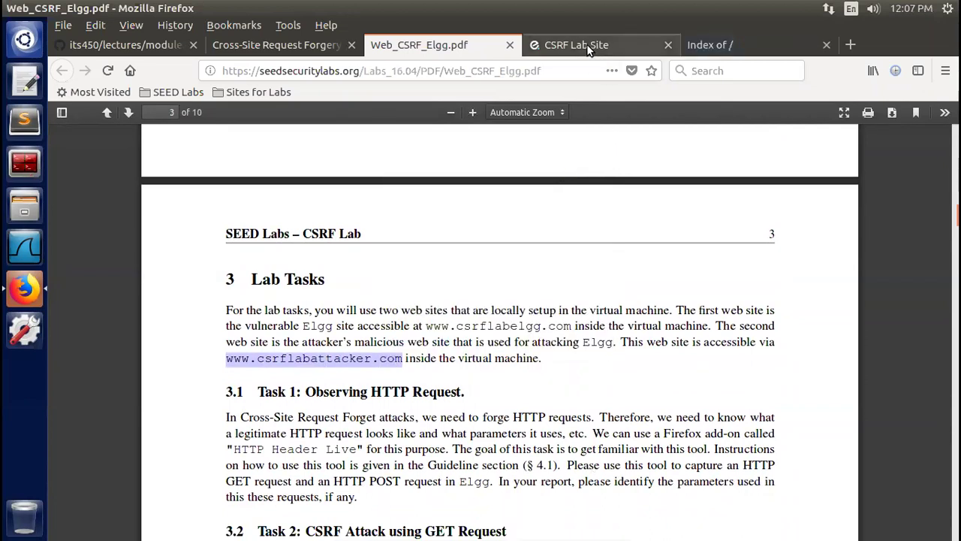
Go to the CSRF Lab Site login form after glancing at the attacker site's file listing
left_click(589, 47)
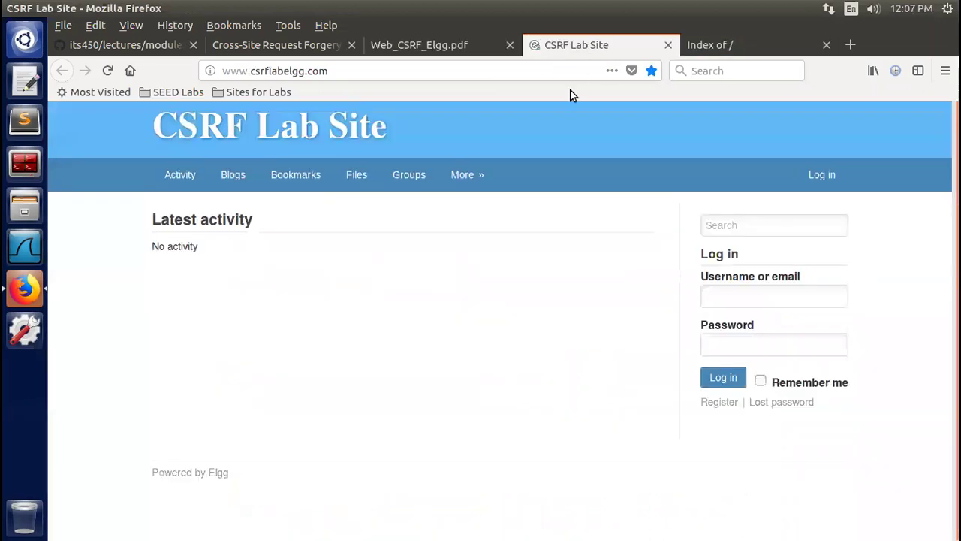
left_click(730, 224)
left_click(728, 300)
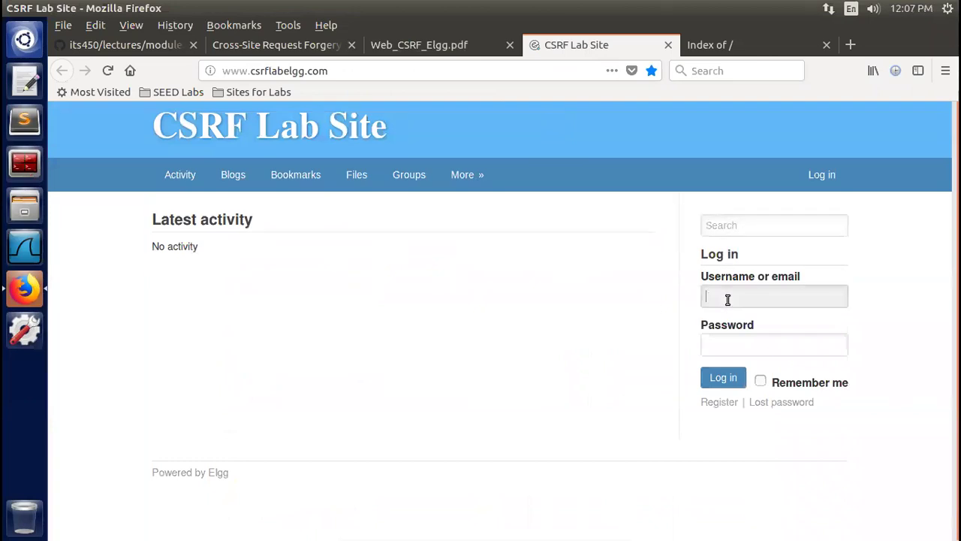
left_click(732, 344)
left_click(723, 44)
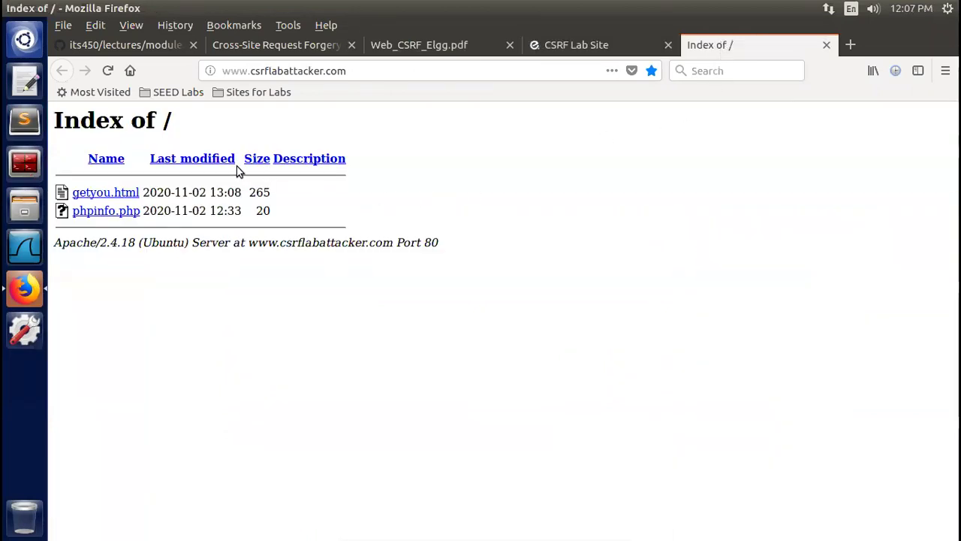
left_click(566, 48)
Attempt a login as 'admin', which is rejected, and save the login in Firefox
left_click(750, 298)
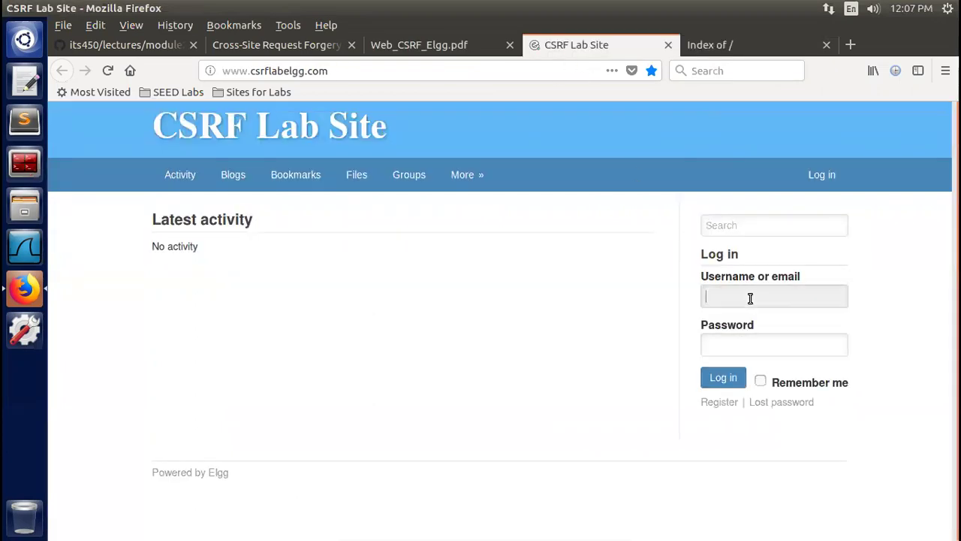
type("admin")
key("Tab")
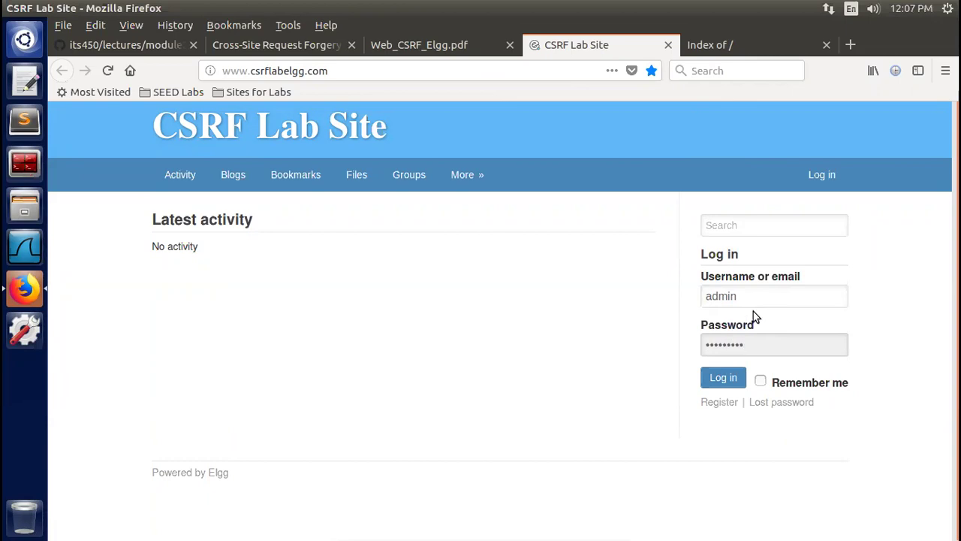
left_click(723, 380)
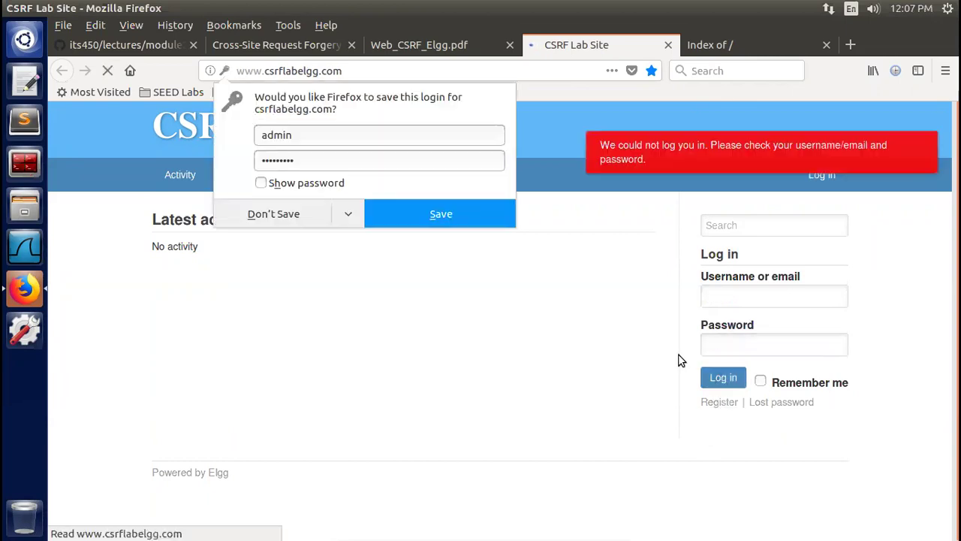
left_click(415, 217)
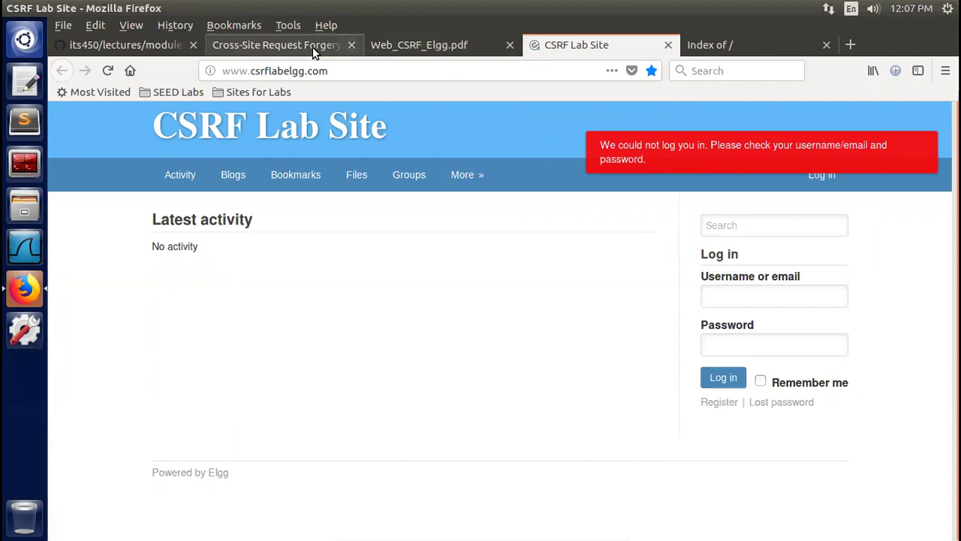
Return to the Web_CSRF_Elgg.pdf handout and scroll up to page 1's user credentials table
left_click(382, 46)
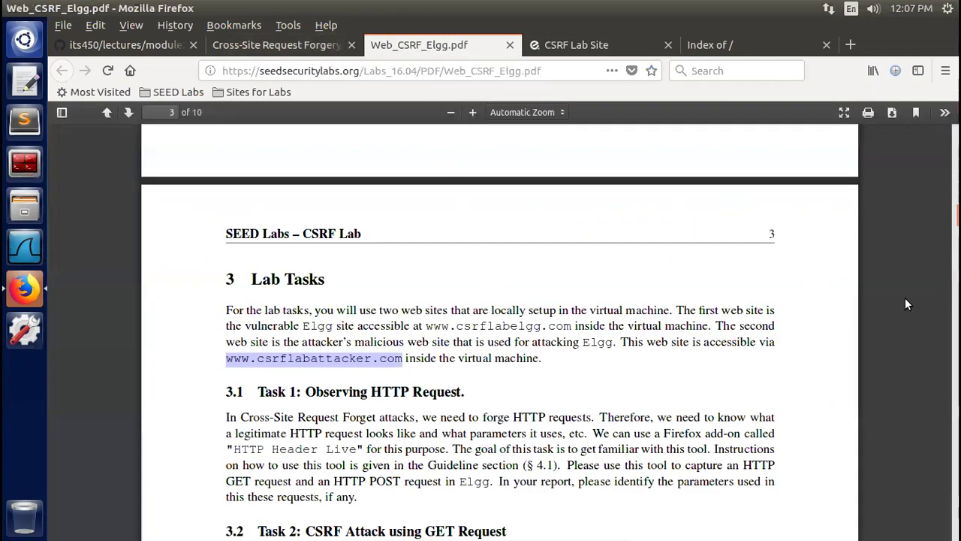
scroll(499, 331, "up", 5)
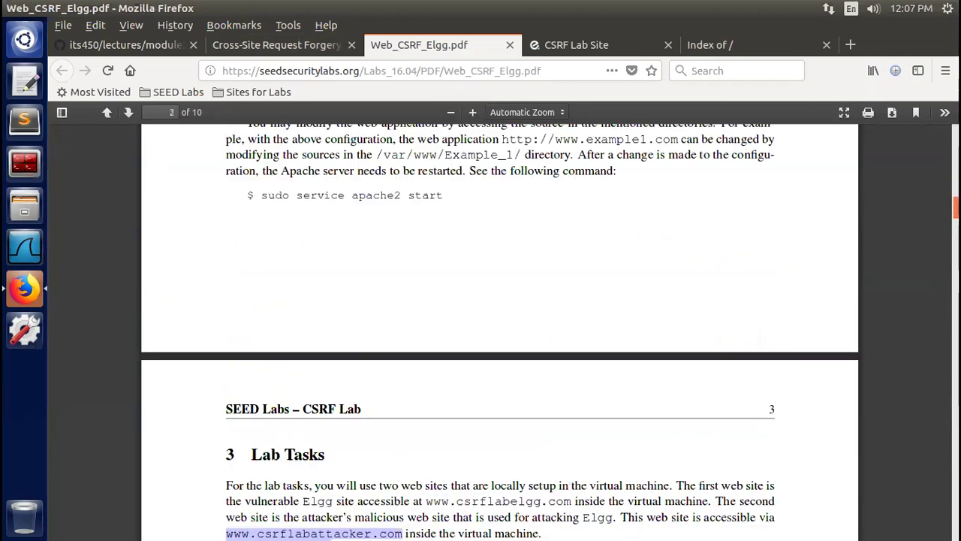
scroll(499, 330, "up", 10)
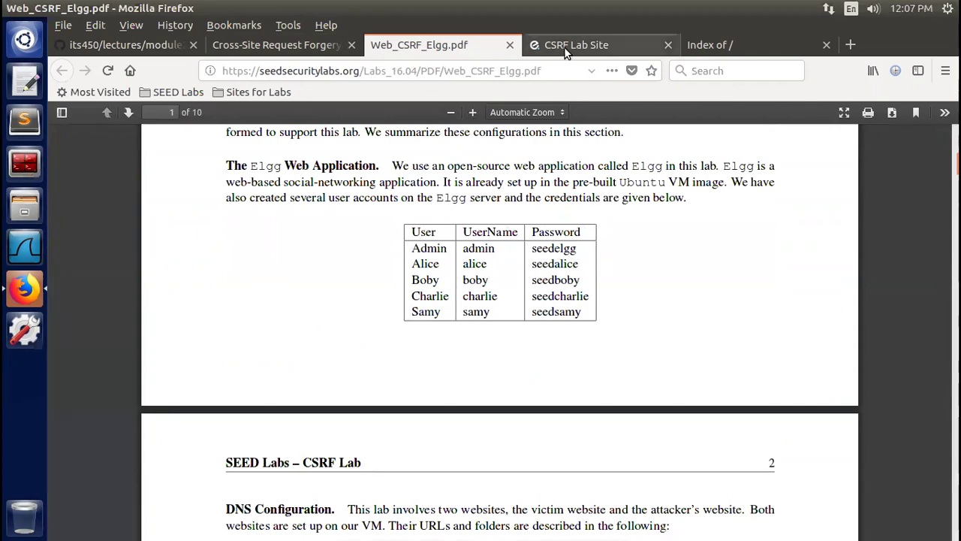
Re-enter 'admin' with the corrected password, log in, and update the saved browser login
left_click(593, 47)
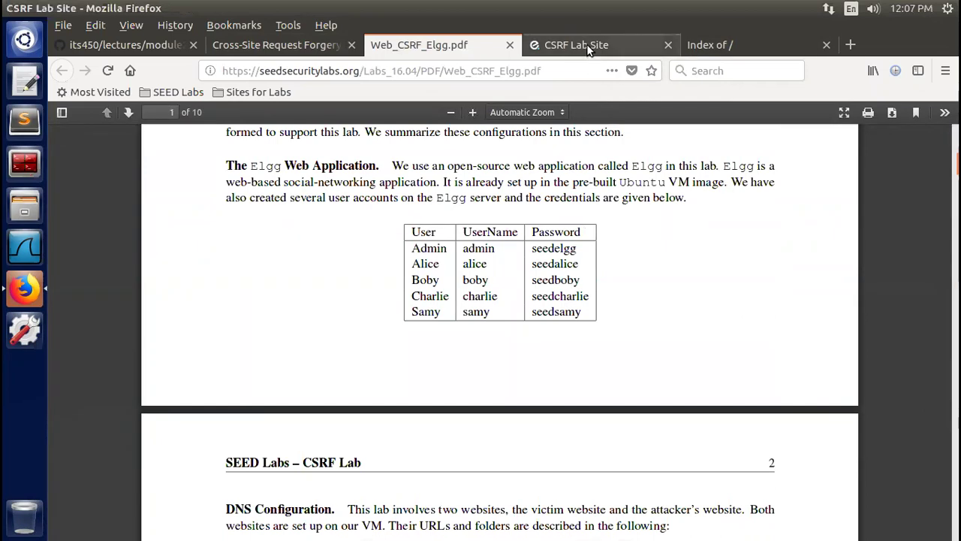
left_click(753, 299)
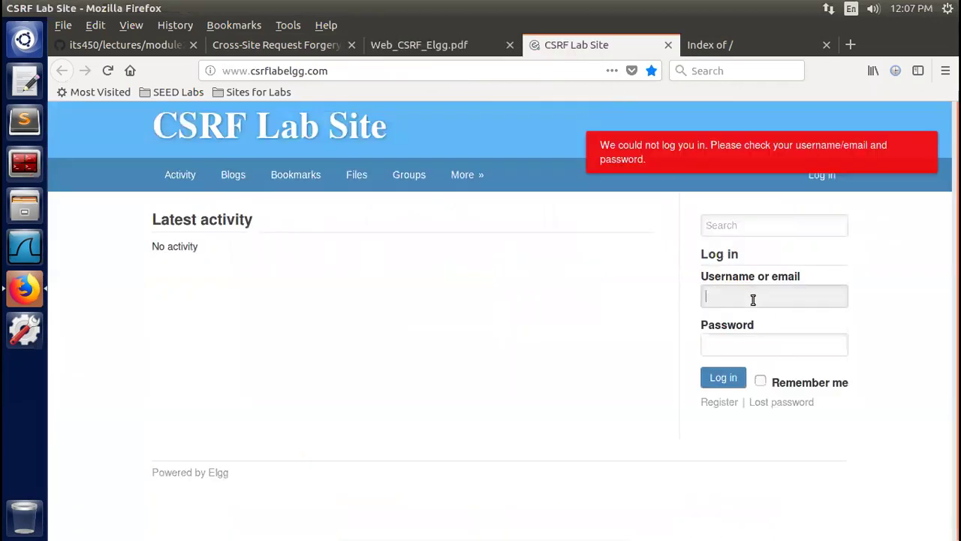
type("ad")
key("Tab")
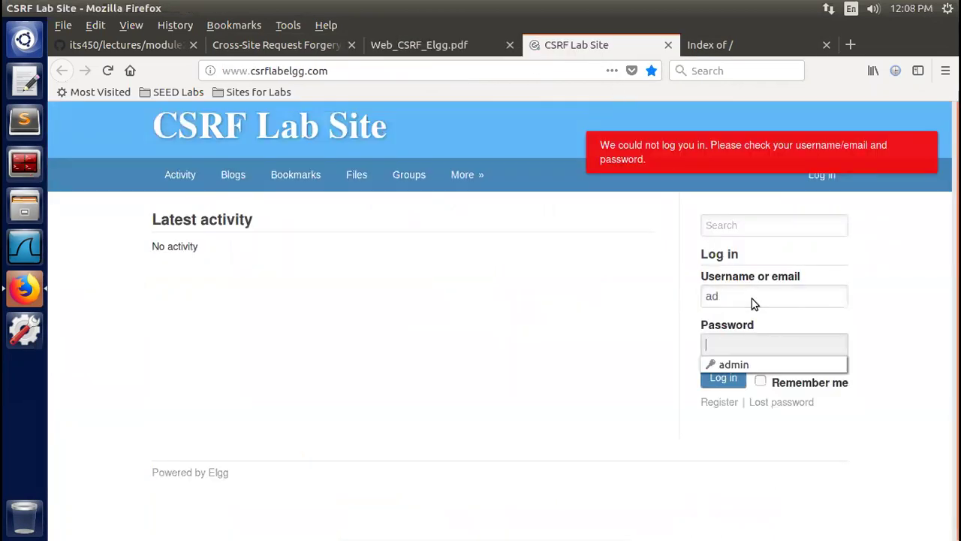
left_click(753, 298)
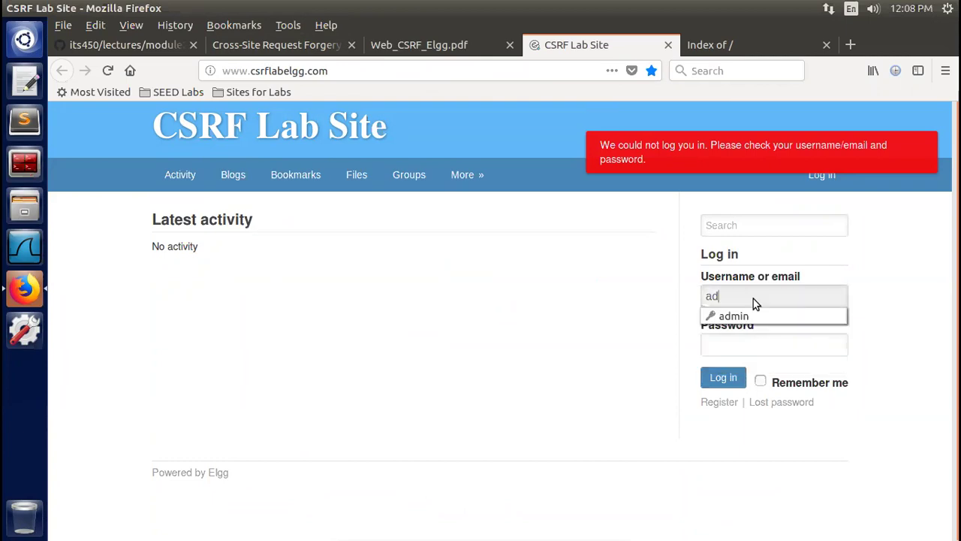
type("min")
key("Tab")
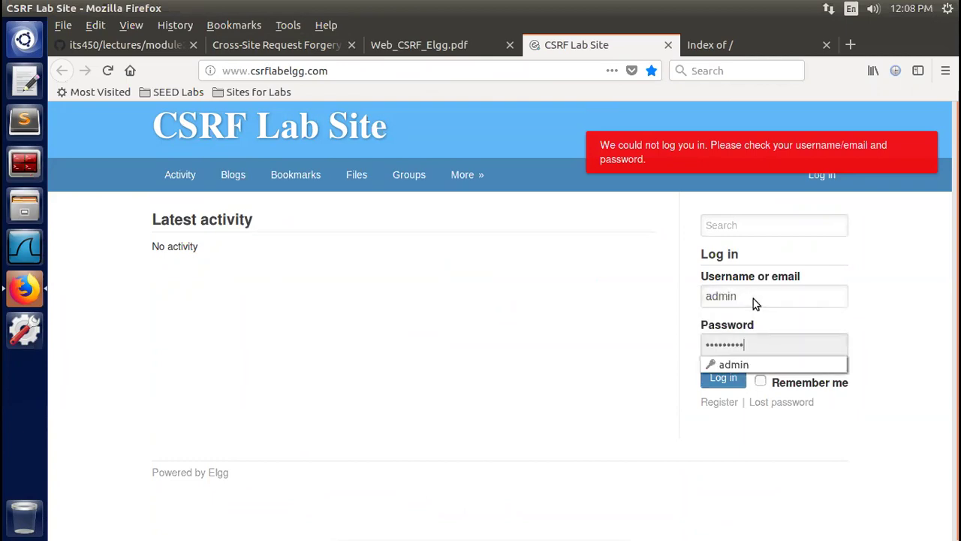
key("BackSpace")
key("BackSpace")
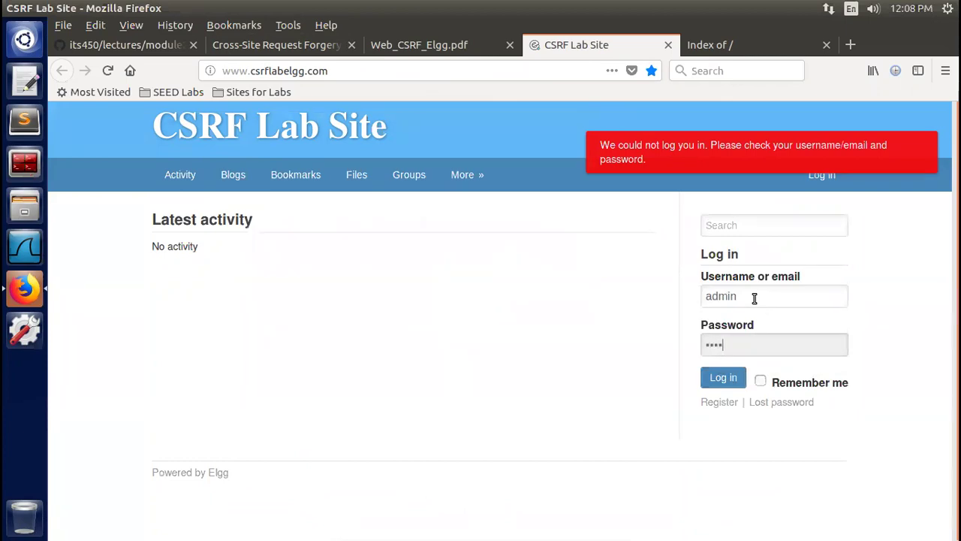
left_click(723, 378)
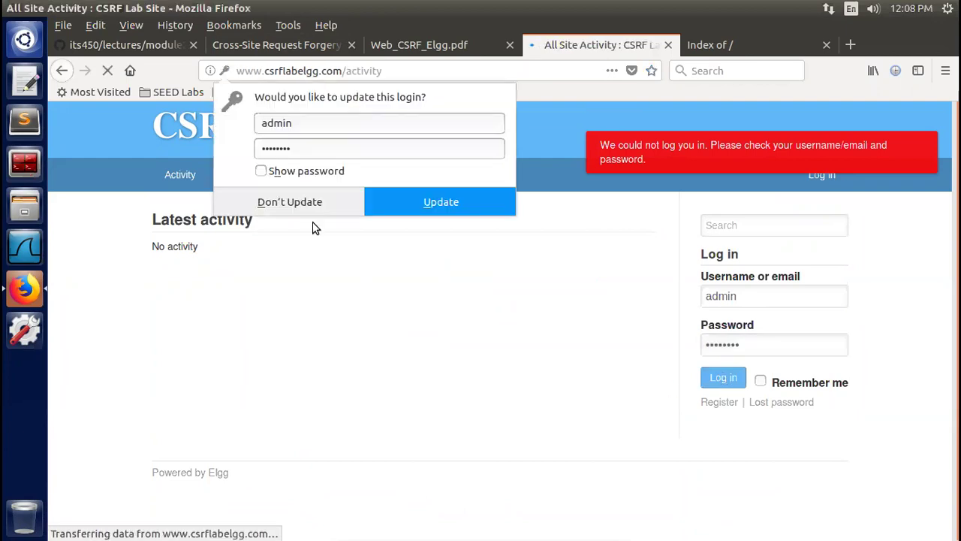
left_click(393, 202)
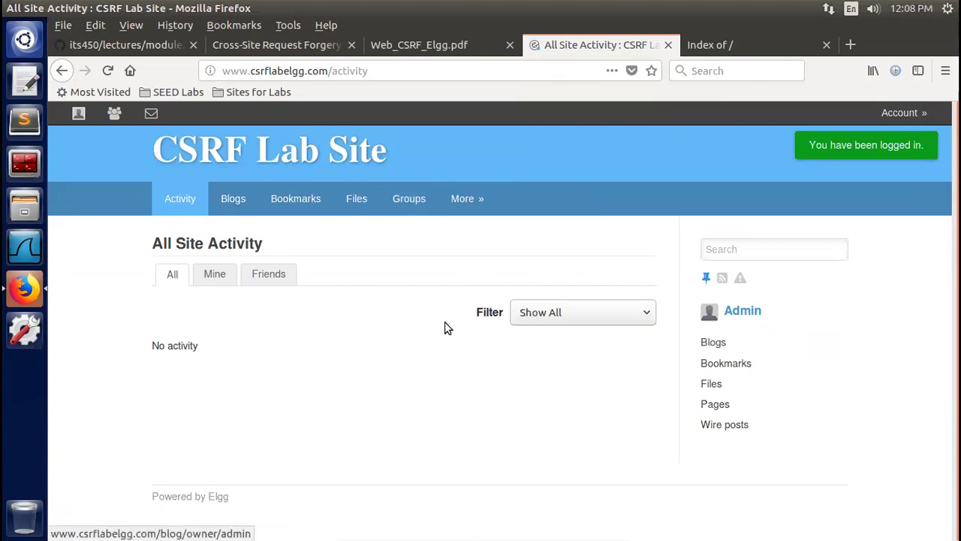
Cycle through the Friends, All and Mine activity tabs, ending on the empty Friends feed
left_click(263, 276)
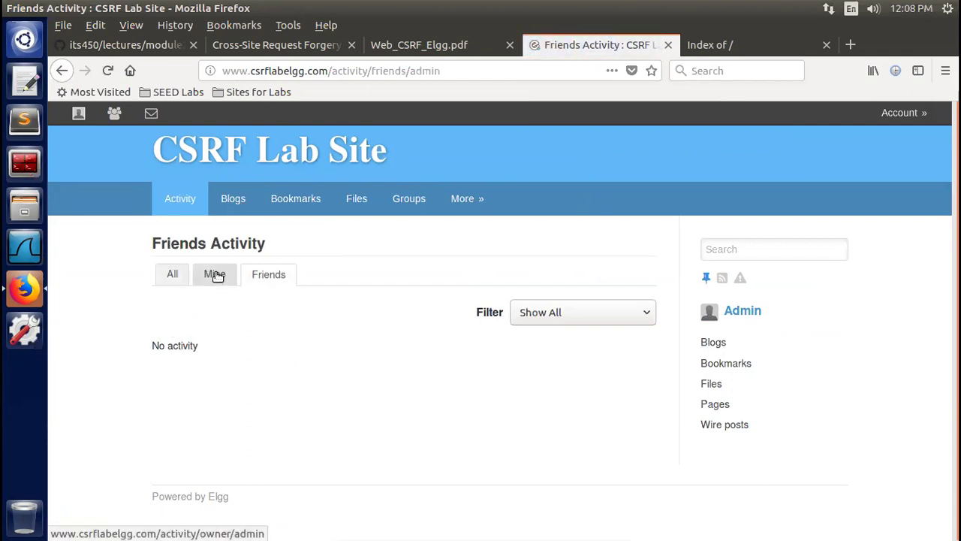
left_click(173, 273)
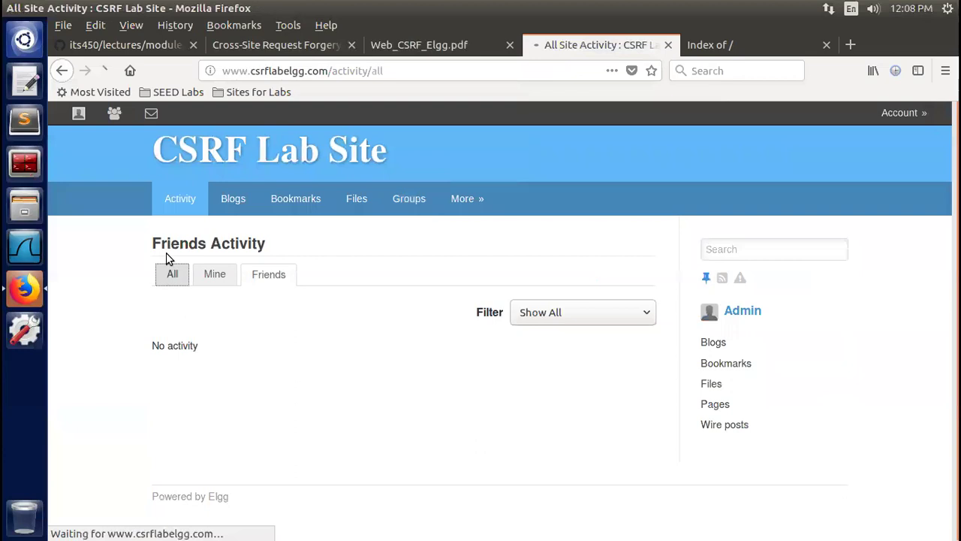
left_click(220, 275)
left_click(265, 275)
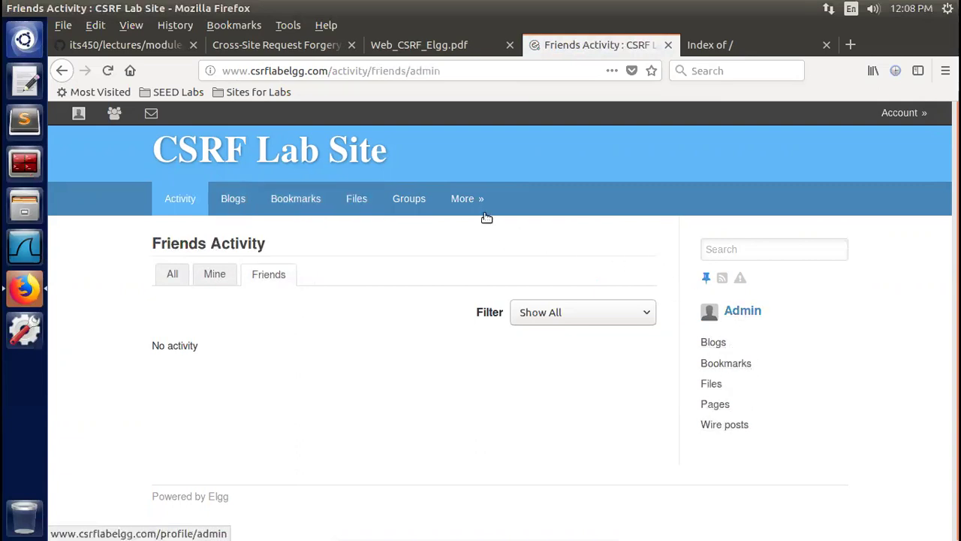
mouse_move(480, 204)
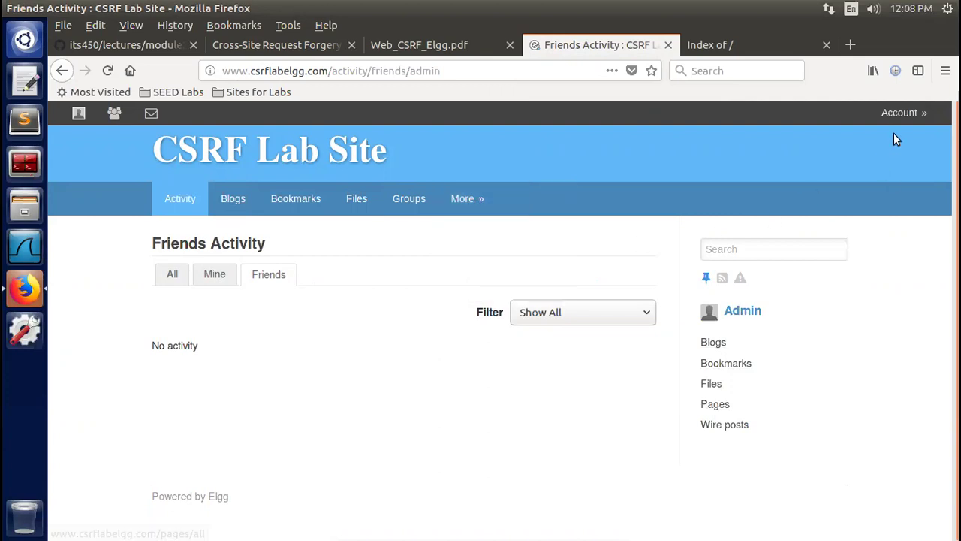
mouse_move(901, 114)
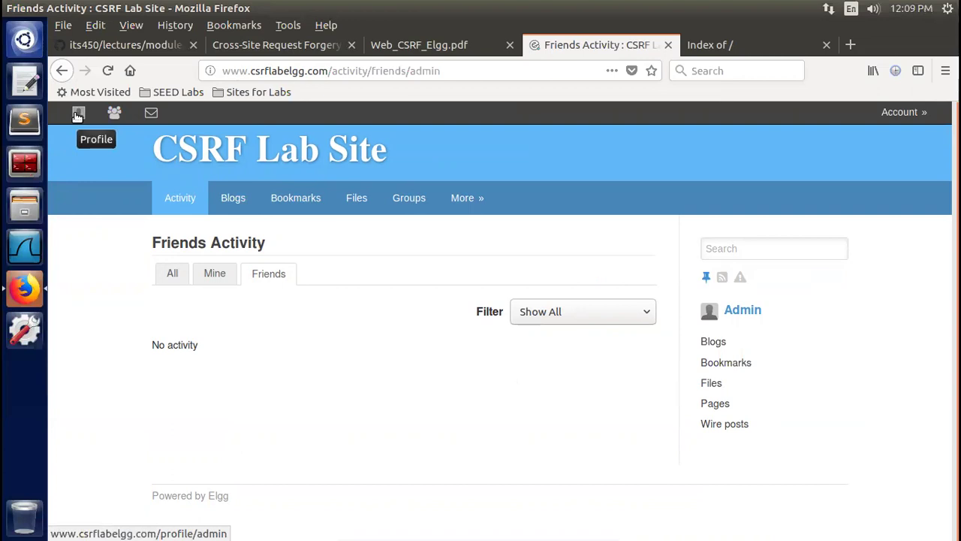
Go to the admin's profile, then its Friends list reading 'No friends yet.'
left_click(77, 114)
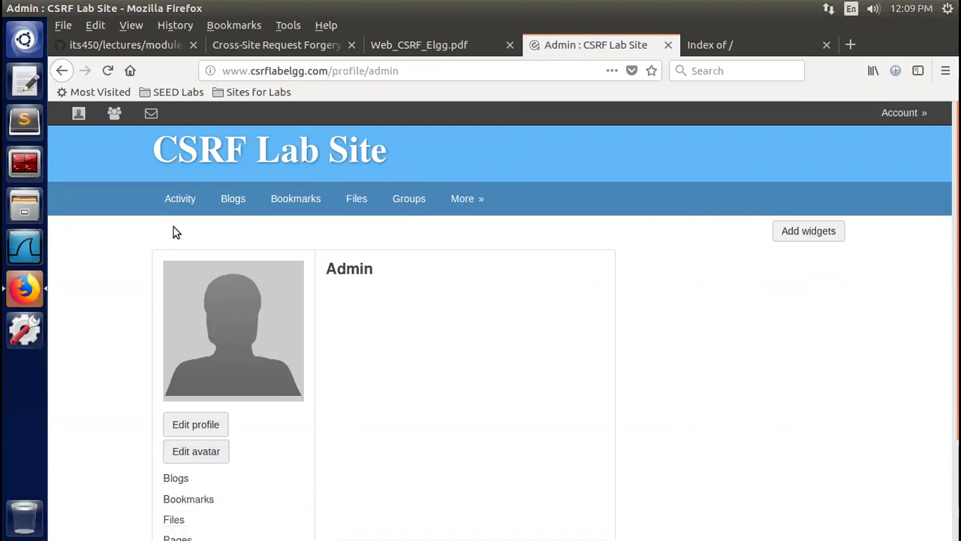
left_click(115, 117)
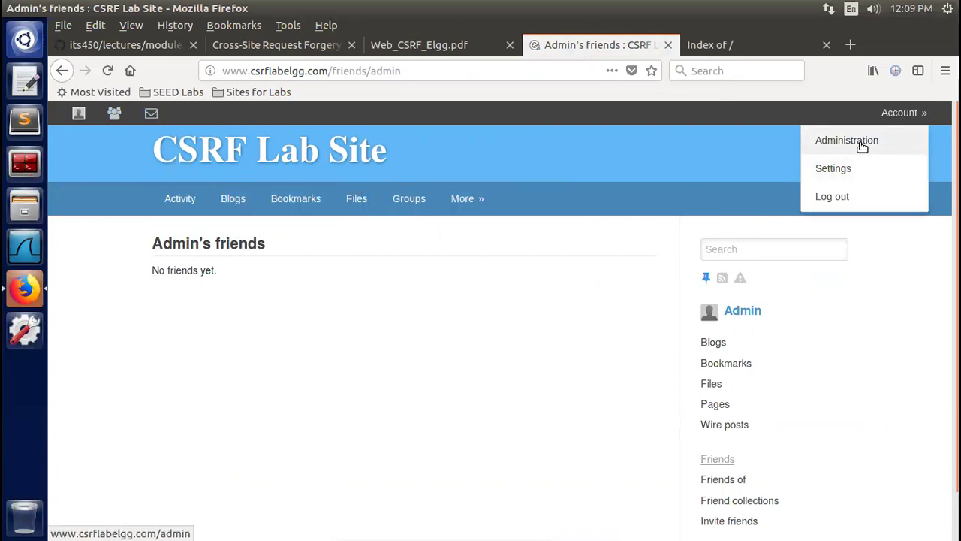
Log out of admin and enter the second lab user's username and password
left_click(830, 201)
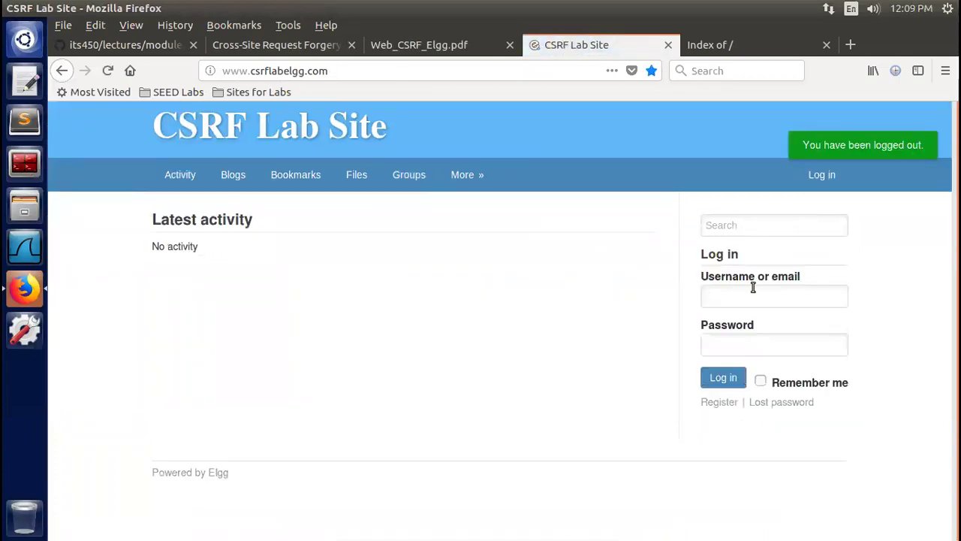
left_click(753, 296)
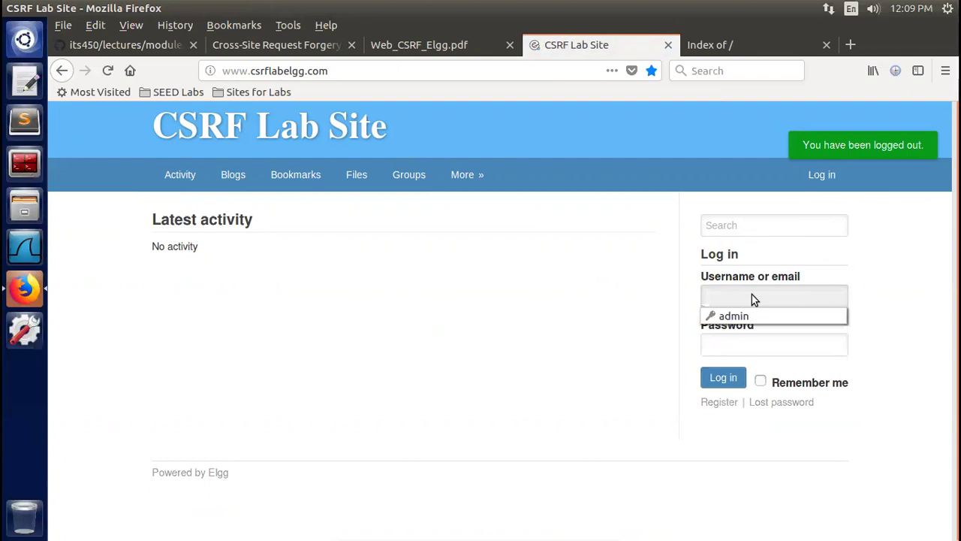
type("alice")
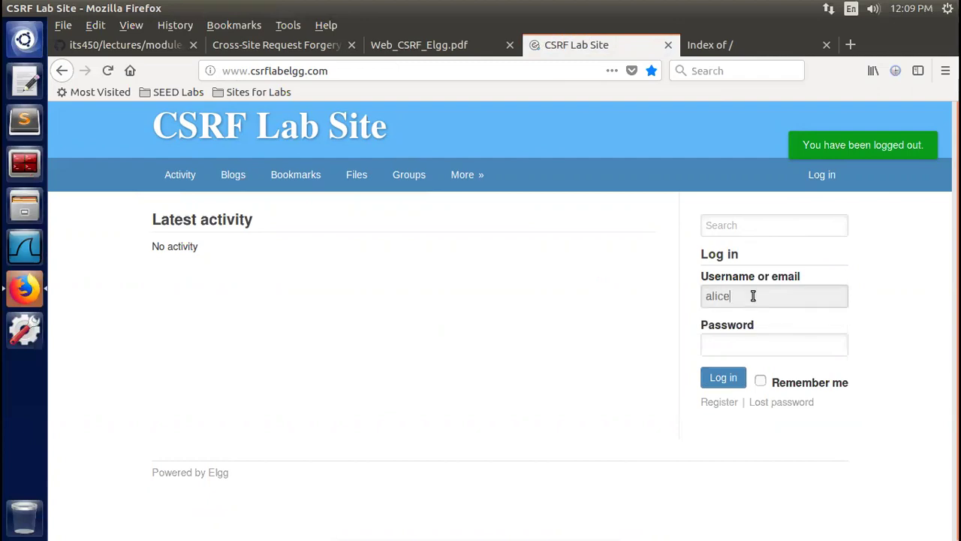
key("Tab")
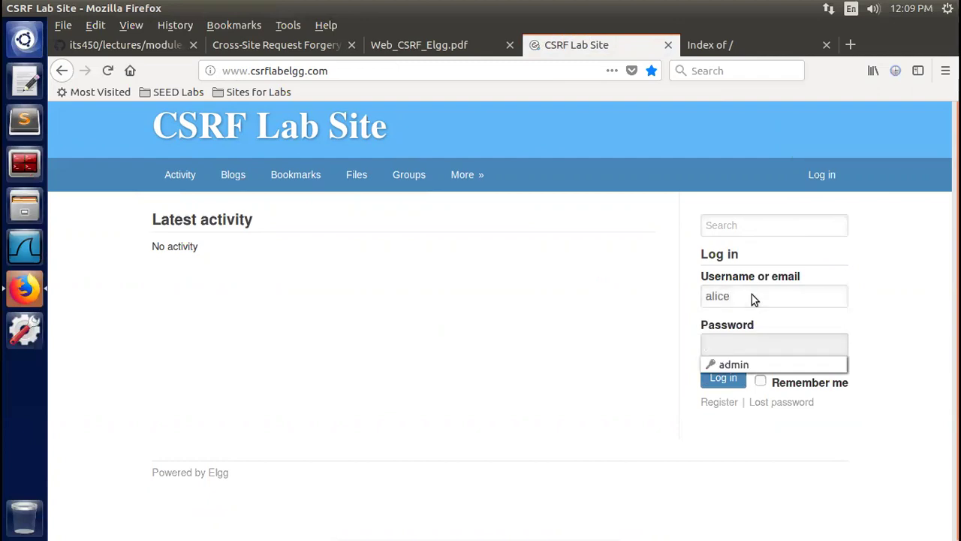
type("s")
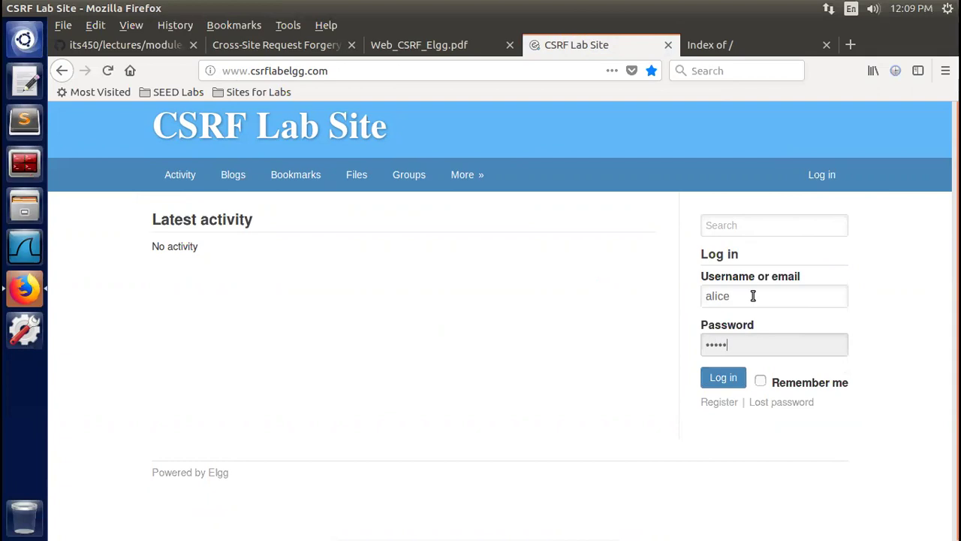
Sign in as that user, save the login in Firefox, and view their profile page
left_click(719, 378)
left_click(435, 221)
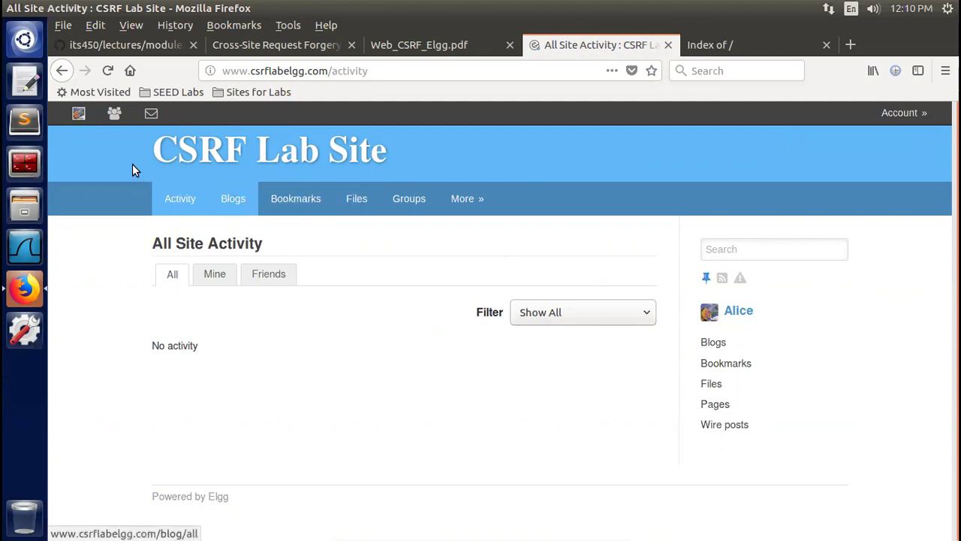
left_click(77, 114)
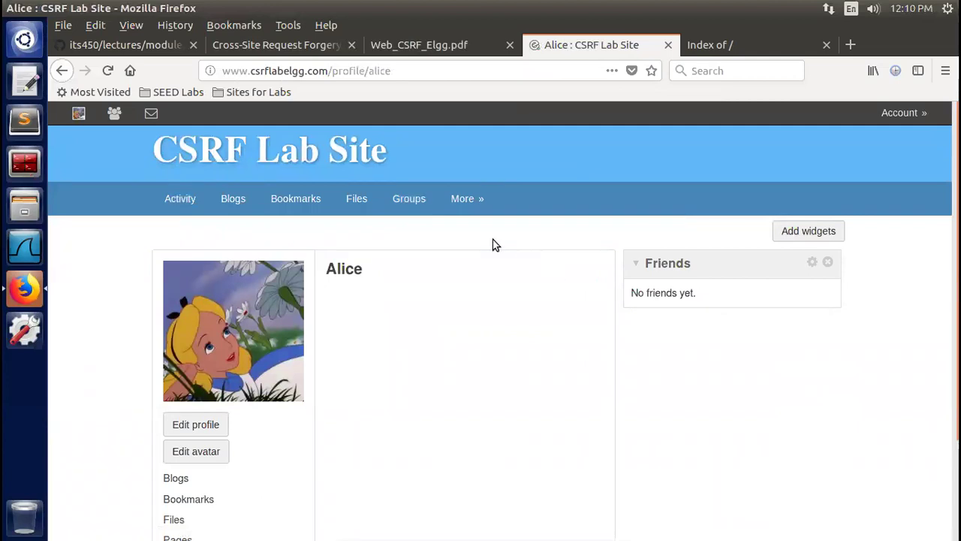
mouse_move(463, 199)
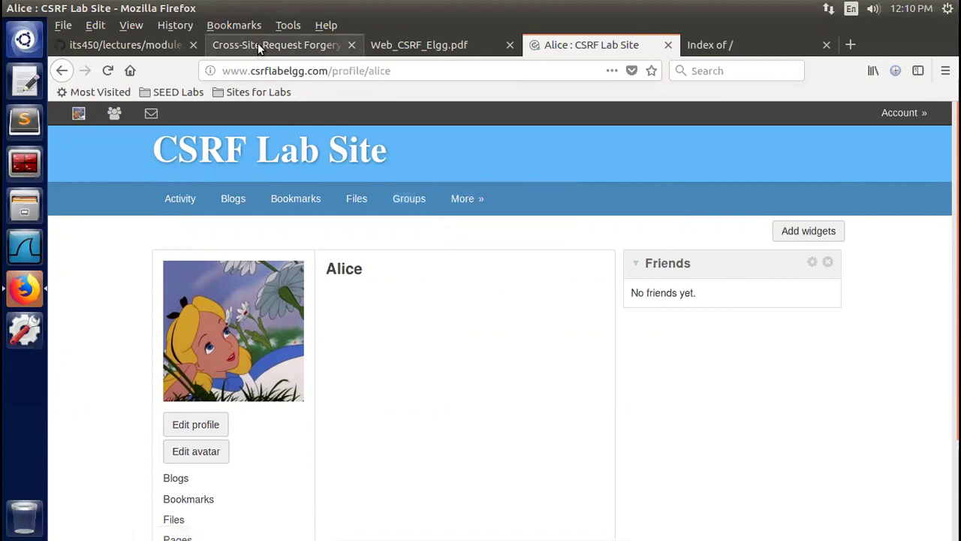
left_click(433, 46)
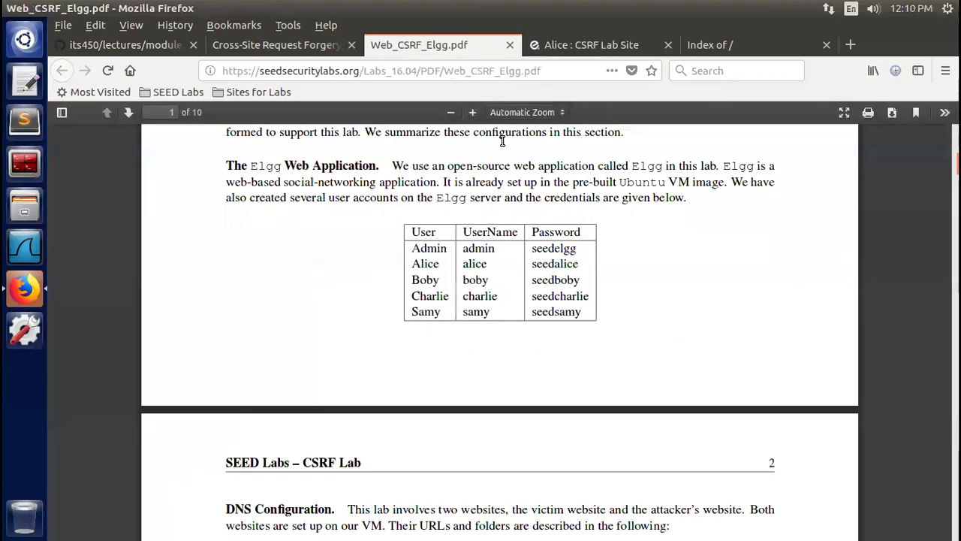
left_click_drag(458, 248, 566, 247)
left_click(564, 248)
scroll(500, 330, "down", 10)
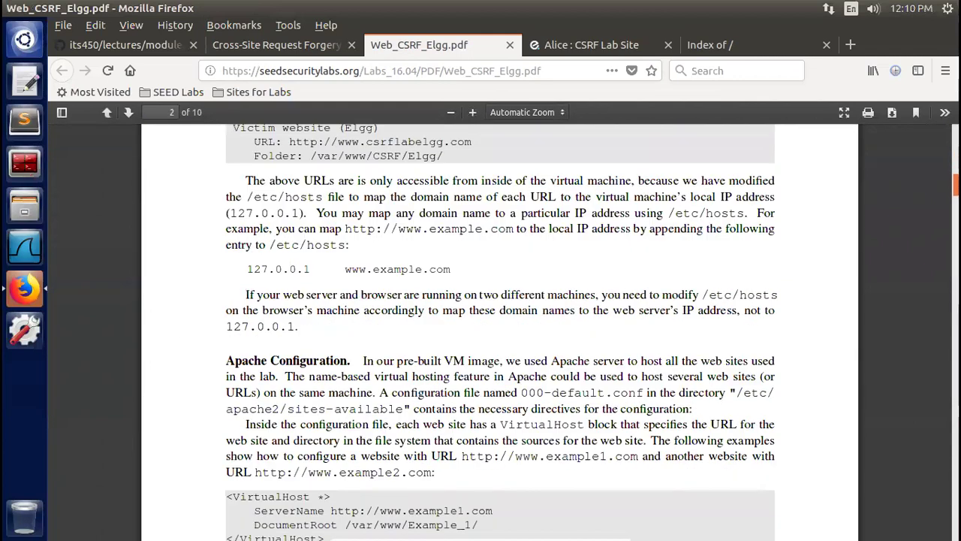
scroll(500, 331, "down", 8)
scroll(499, 331, "down", 8)
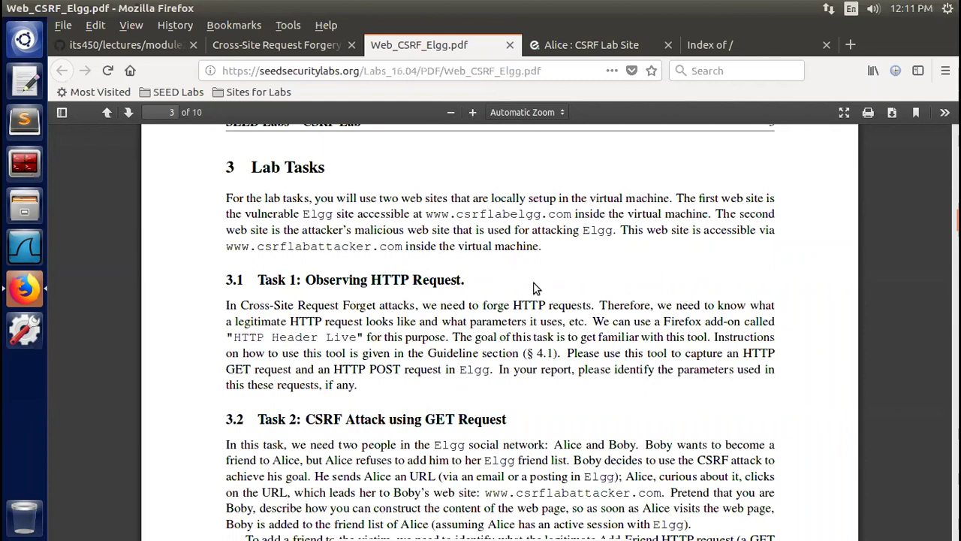
left_click(583, 49)
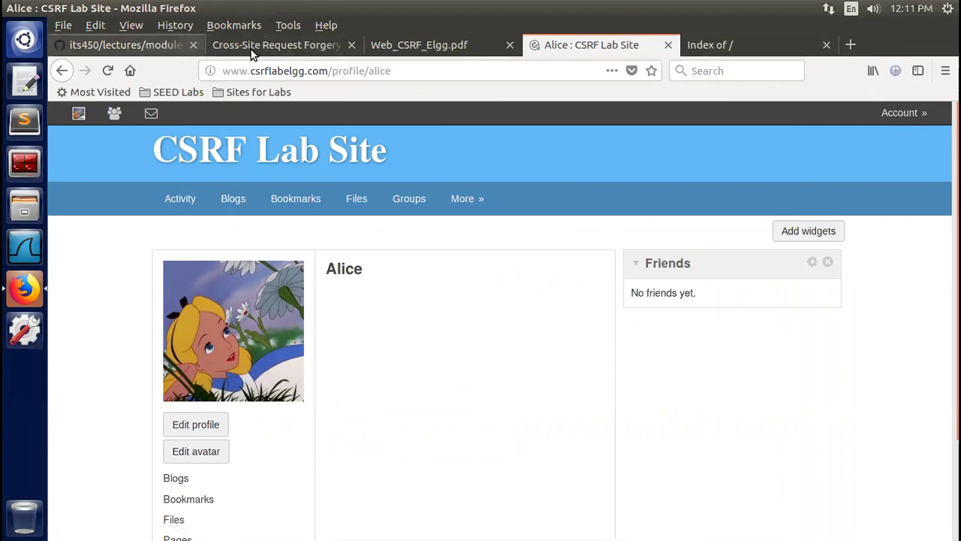
Open the its450 GitHub repository root in a new tab and bring it up
left_click(119, 45)
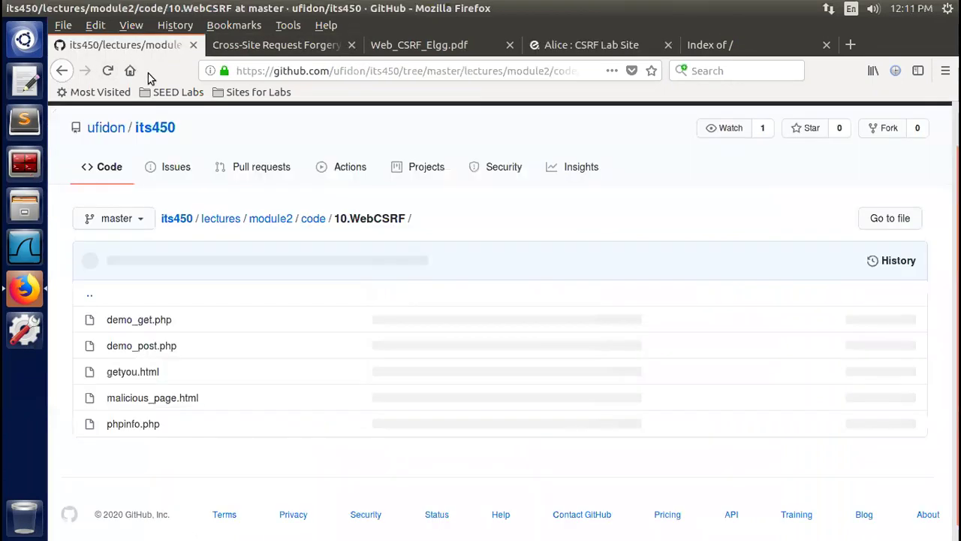
left_click(253, 45)
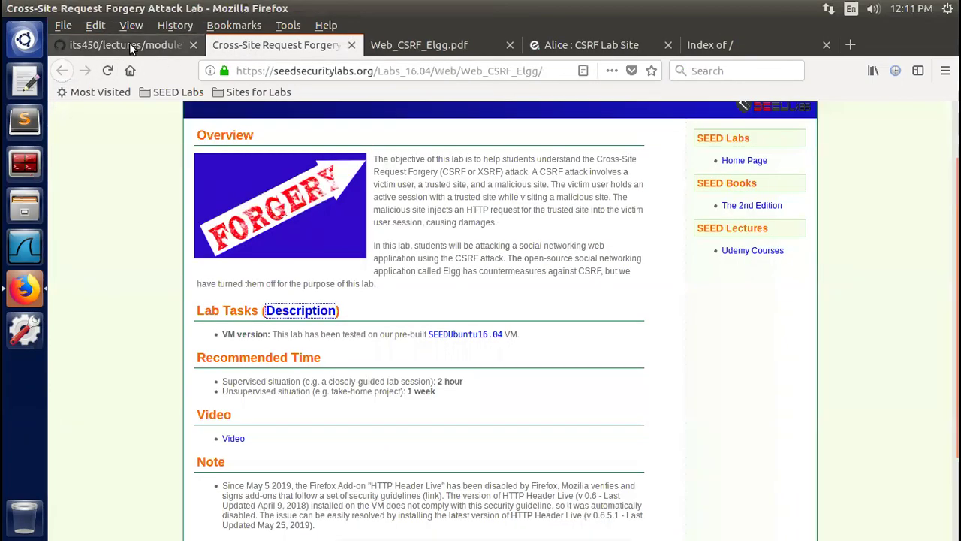
left_click(129, 47)
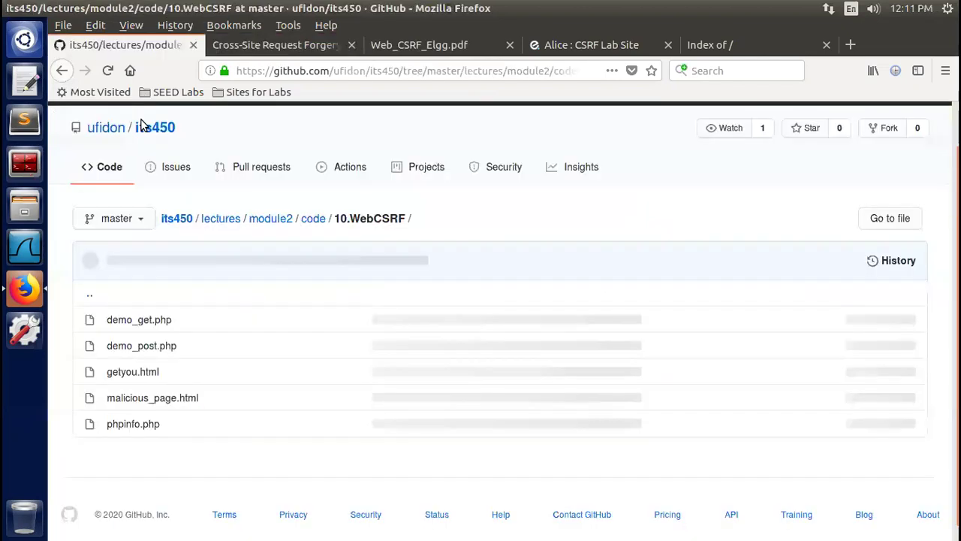
right_click(179, 220)
left_click(225, 228)
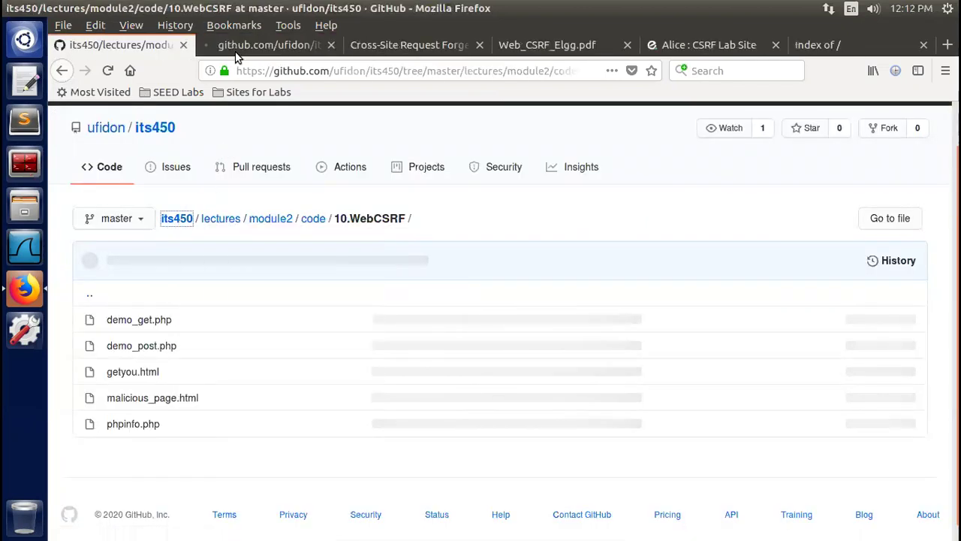
left_click(241, 46)
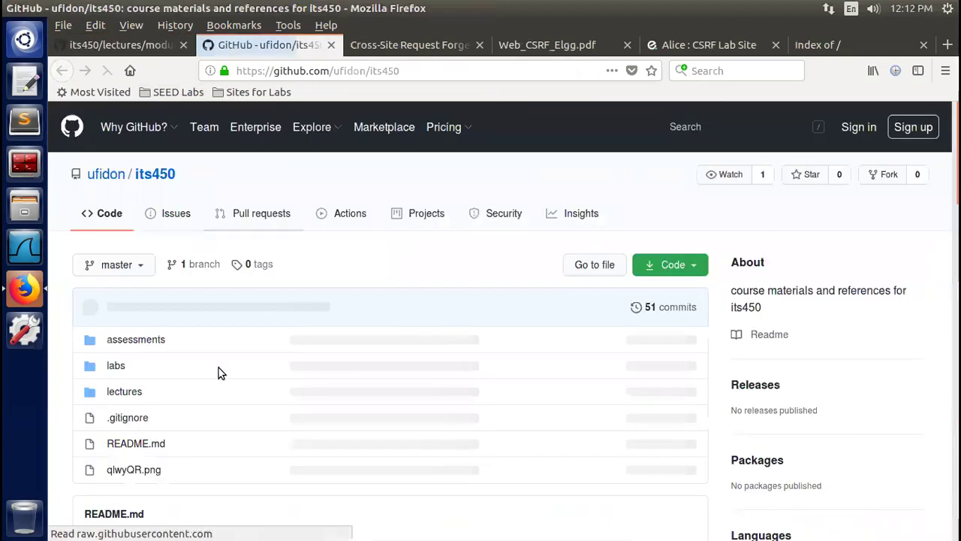
Navigate to labs/lab08 and open its HTTP Header Live reference in a new tab
left_click(117, 368)
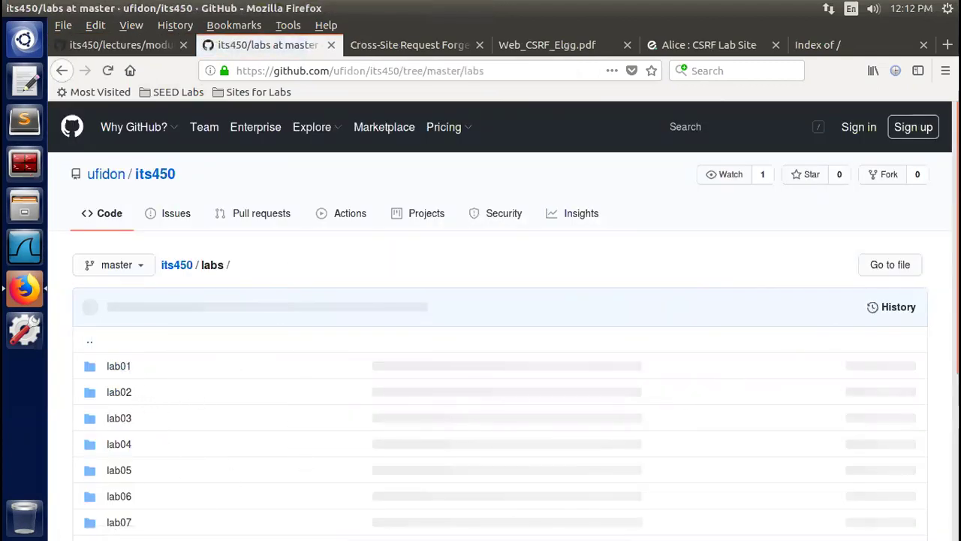
scroll(503, 323, "down", 2)
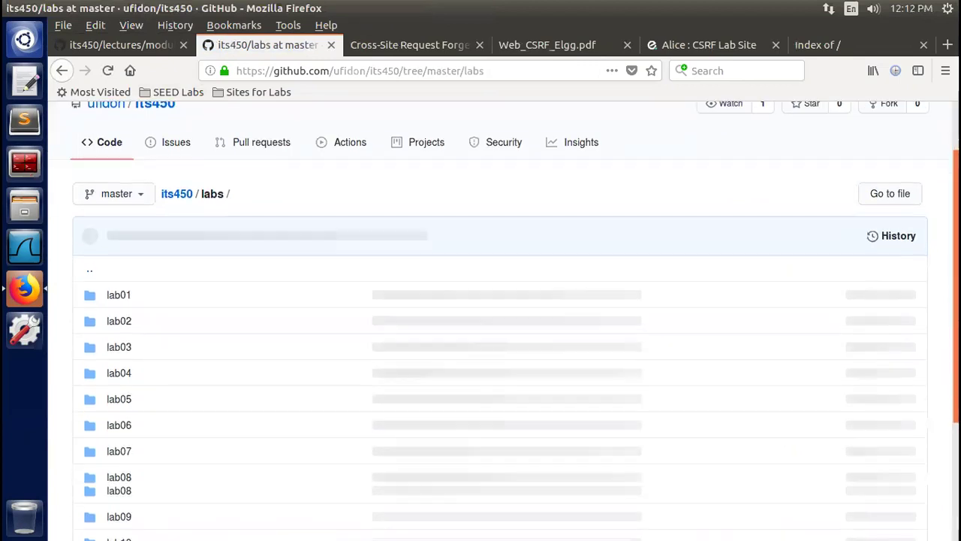
left_click(124, 469)
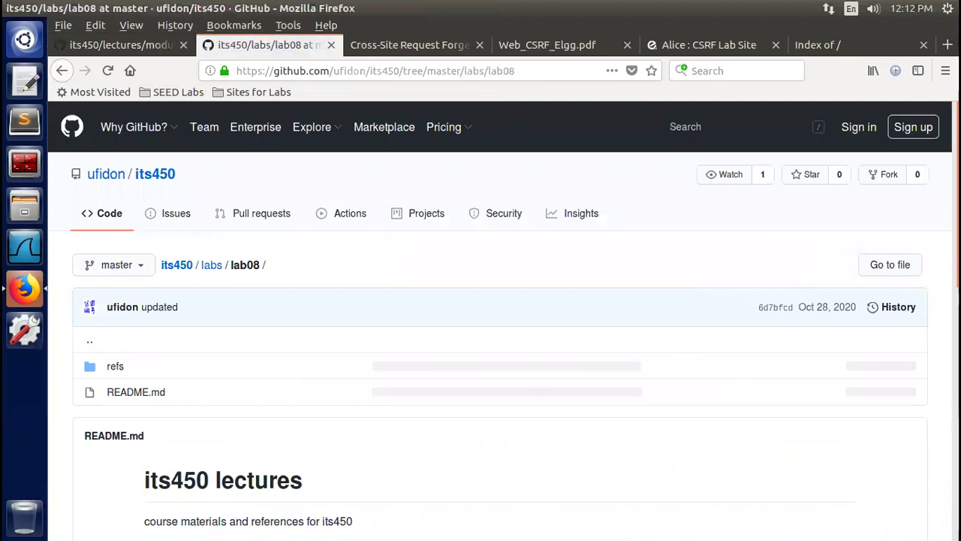
scroll(504, 320, "down", 5)
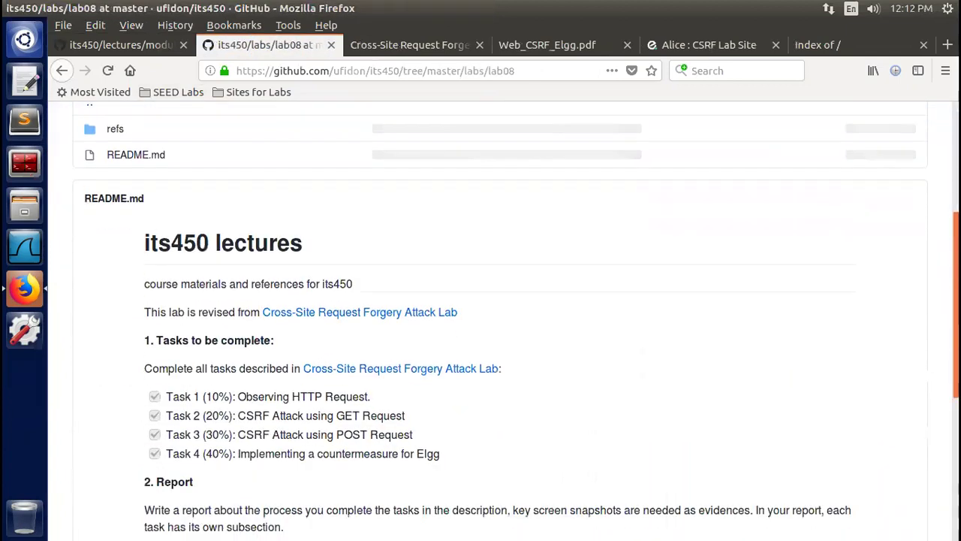
scroll(539, 424, "down", 1)
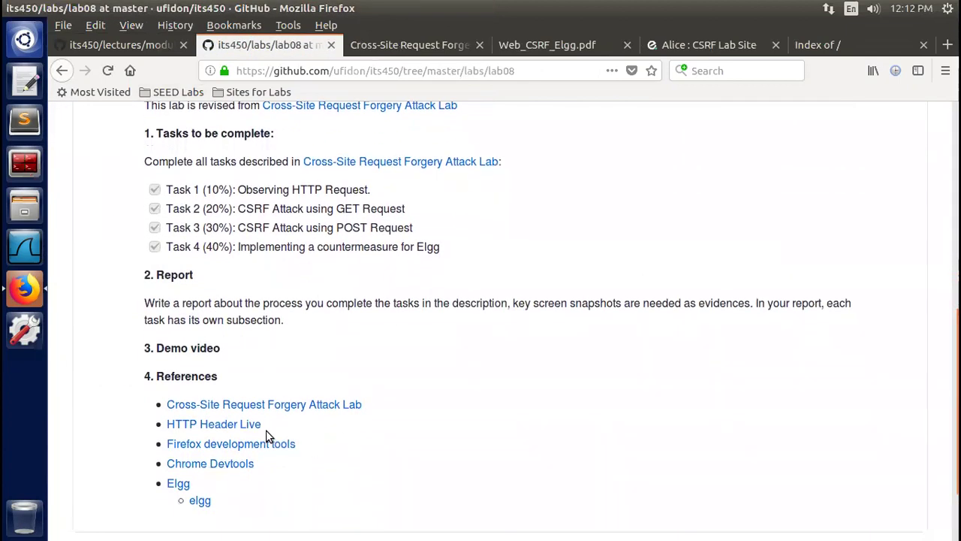
right_click(203, 424)
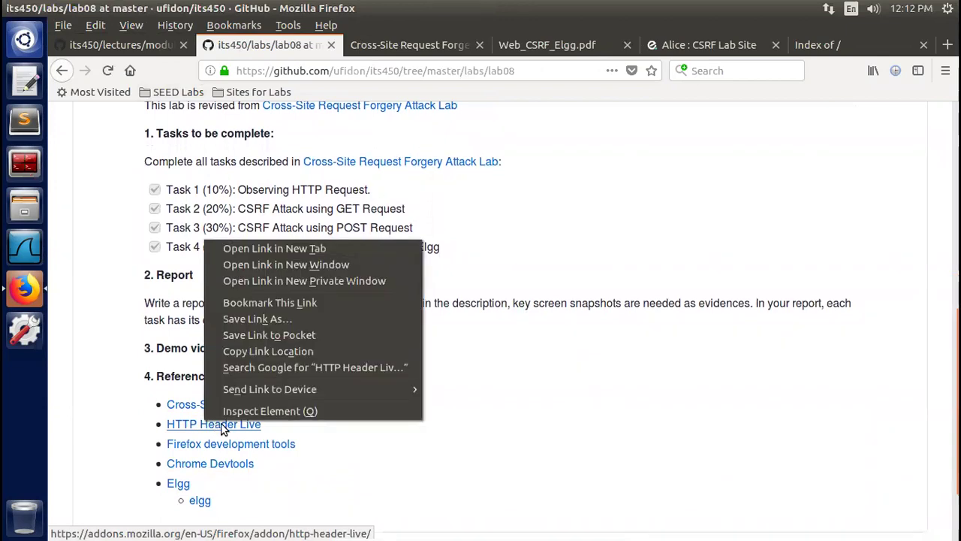
left_click(305, 249)
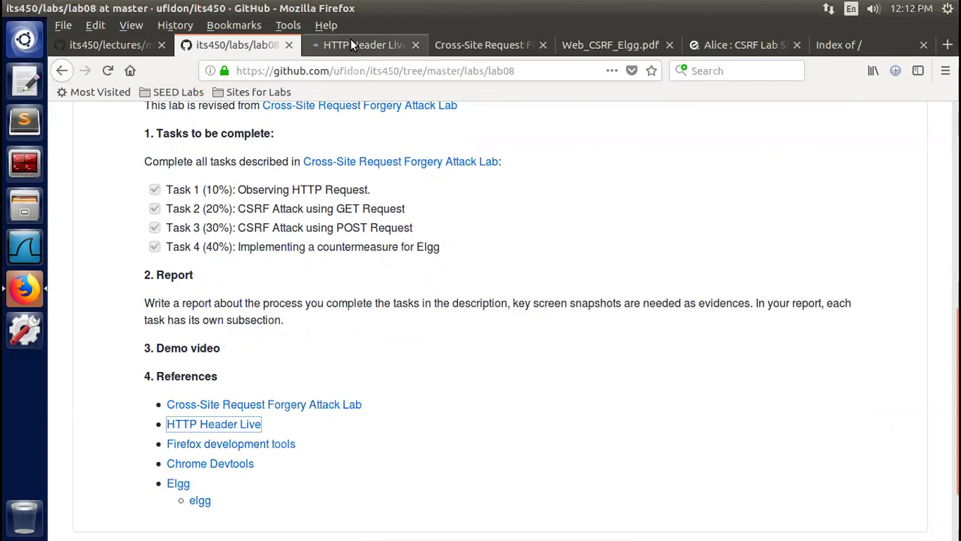
Add the HTTP Header Live extension to Firefox, granting its permissions
left_click(356, 46)
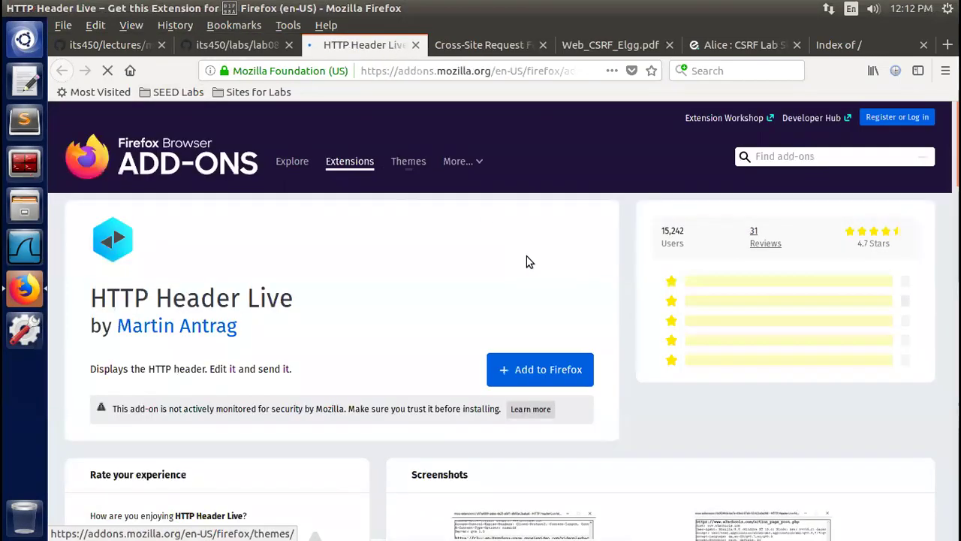
left_click(535, 371)
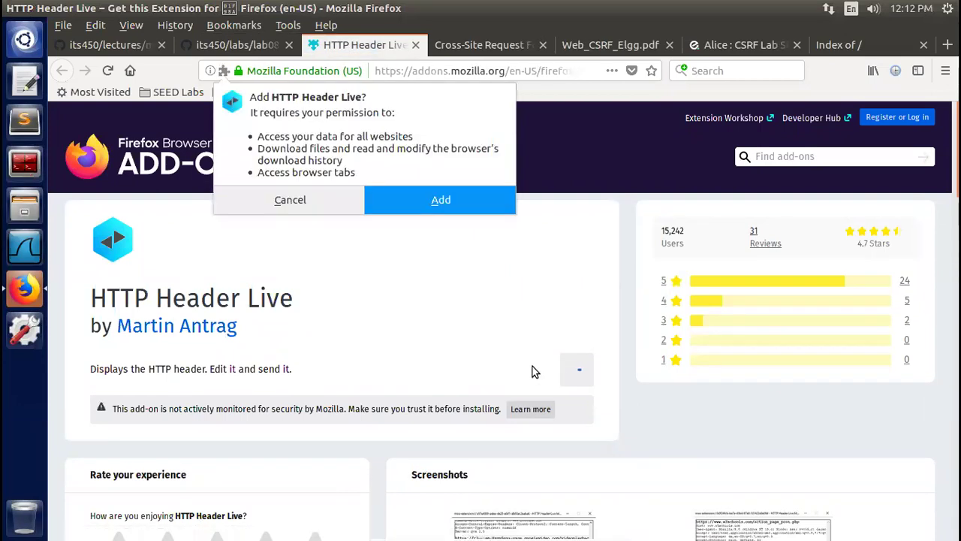
left_click(440, 198)
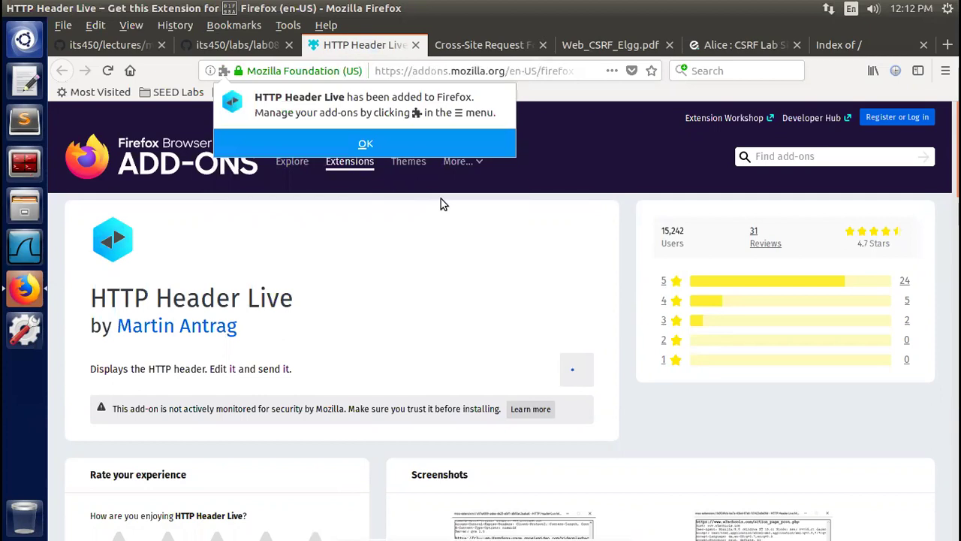
left_click(366, 145)
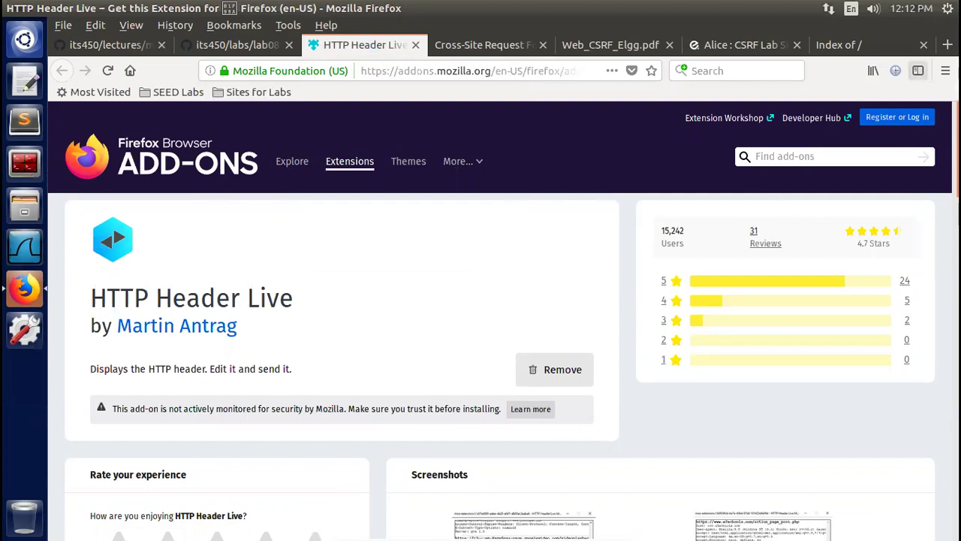
Toggle the HTTP Header Live sidebar on and off, then return to the CSRF Lab Site profile
left_click(918, 70)
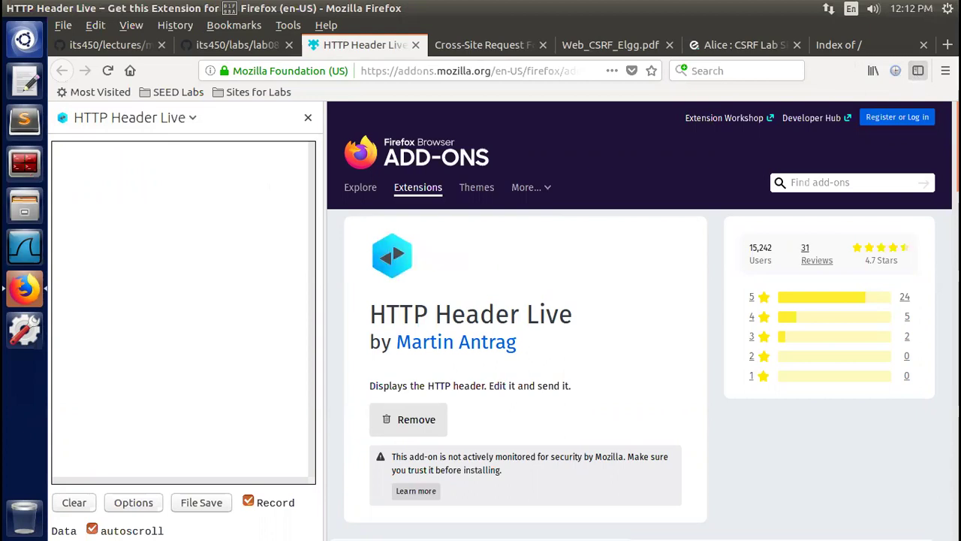
left_click(918, 70)
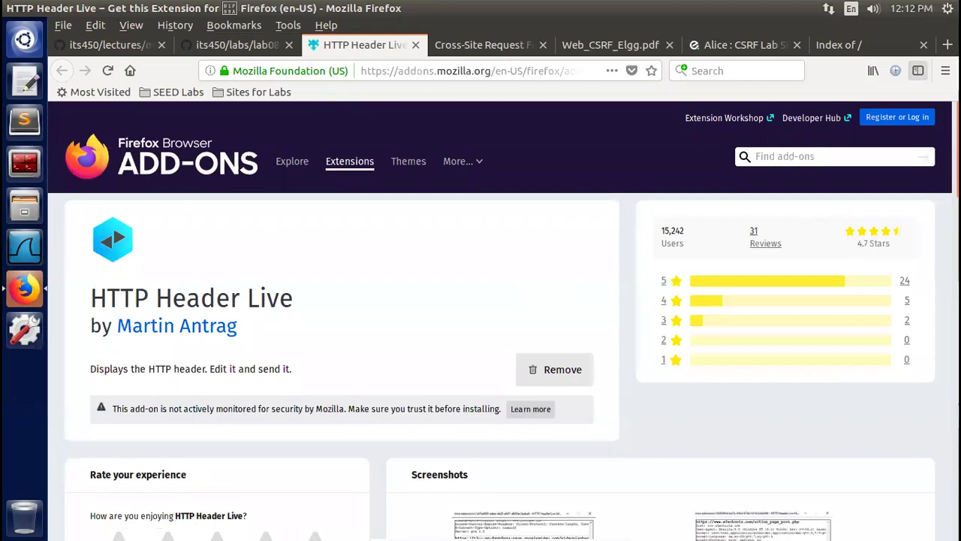
left_click(945, 70)
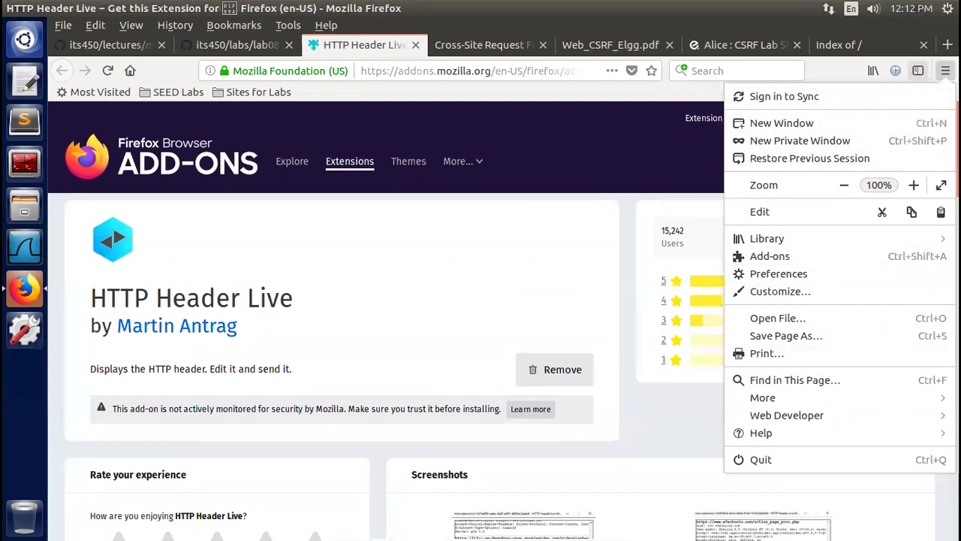
left_click(918, 70)
left_click(917, 71)
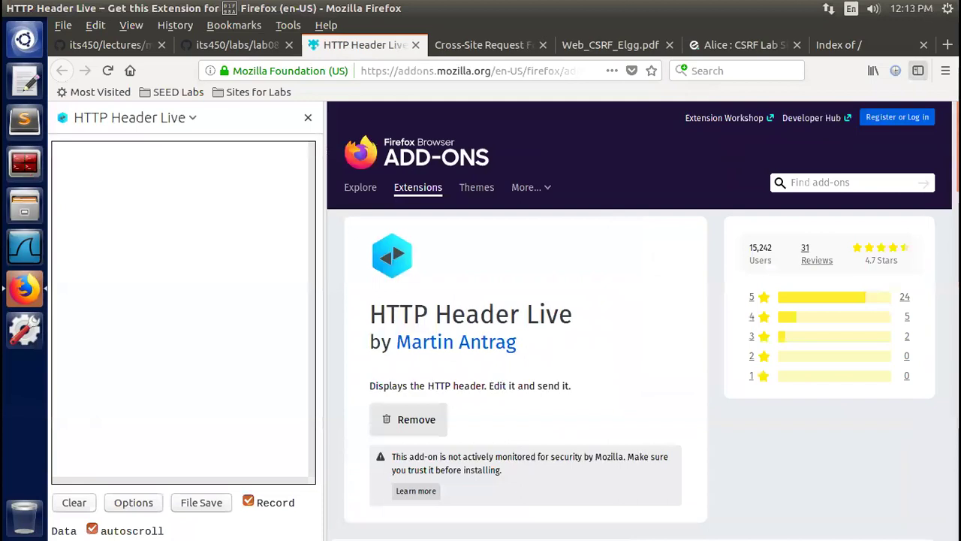
left_click(918, 71)
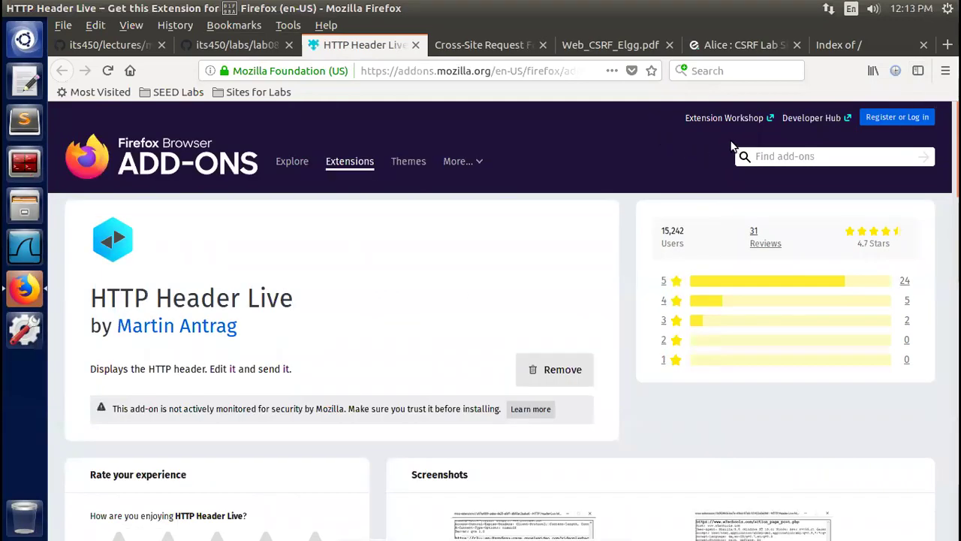
left_click(483, 46)
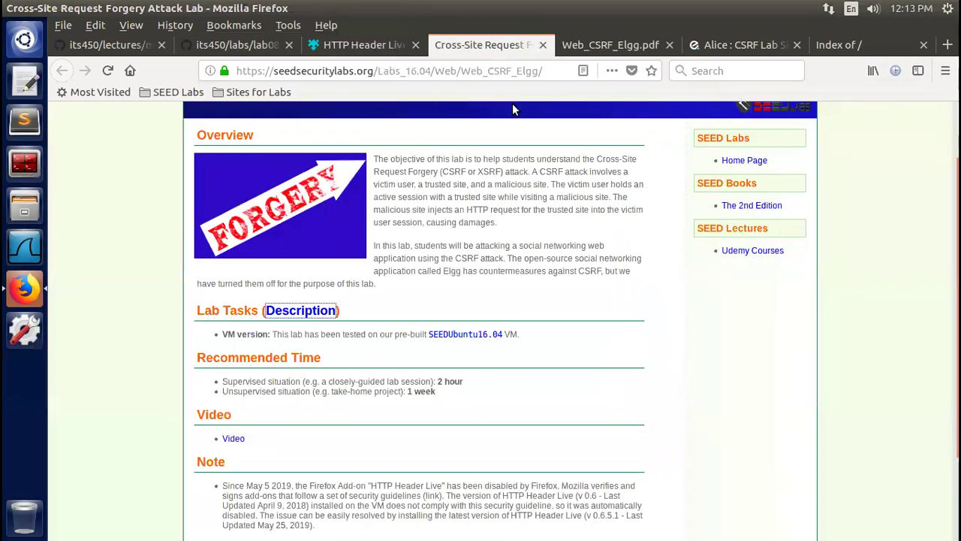
left_click(727, 45)
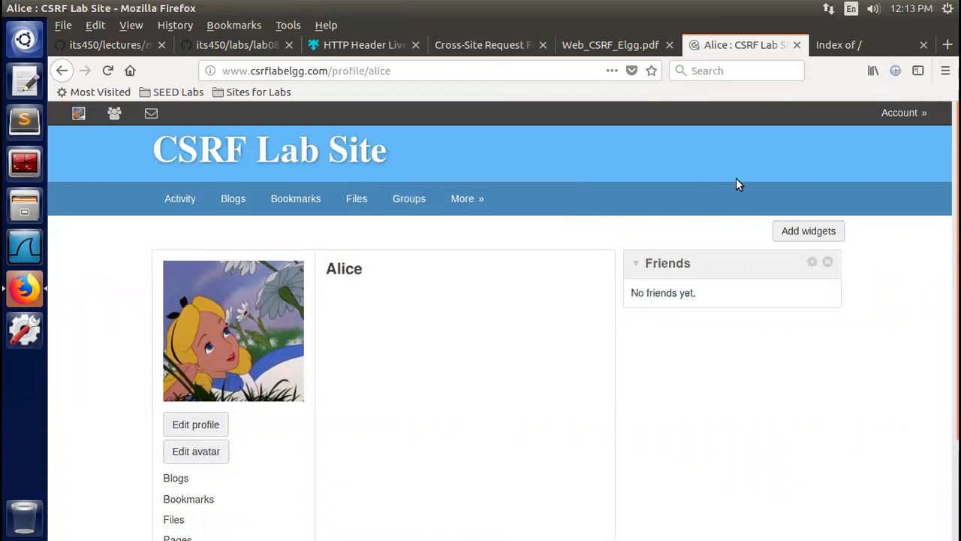
left_click(917, 72)
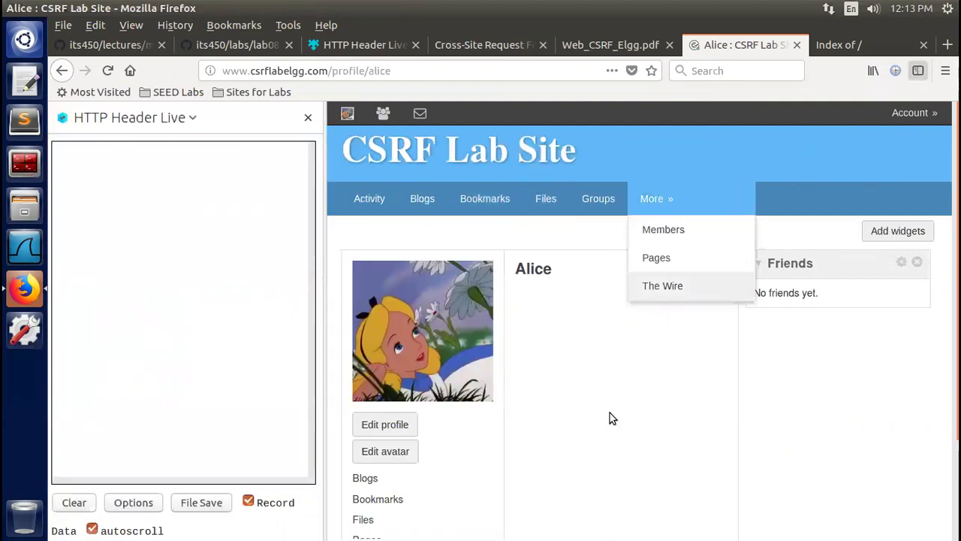
left_click(107, 71)
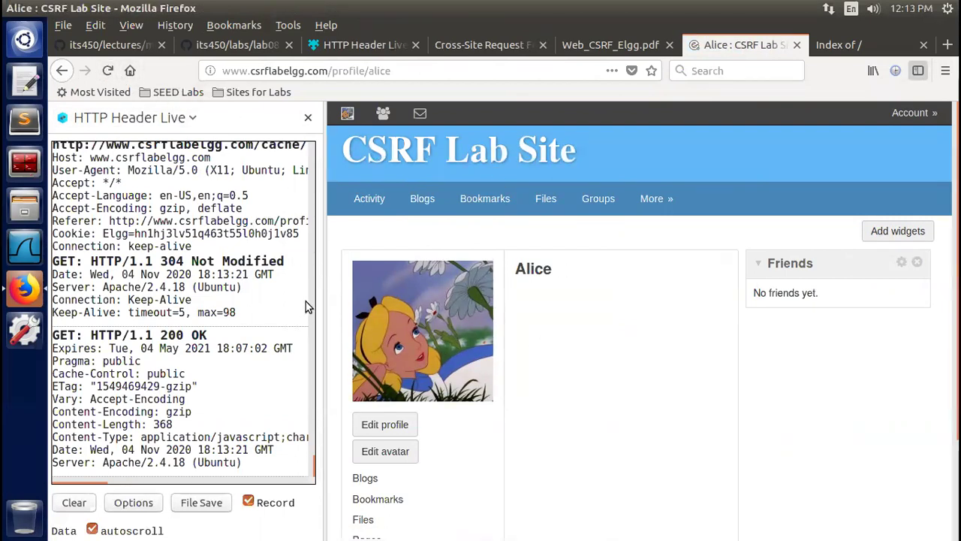
left_click_drag(314, 464, 318, 133)
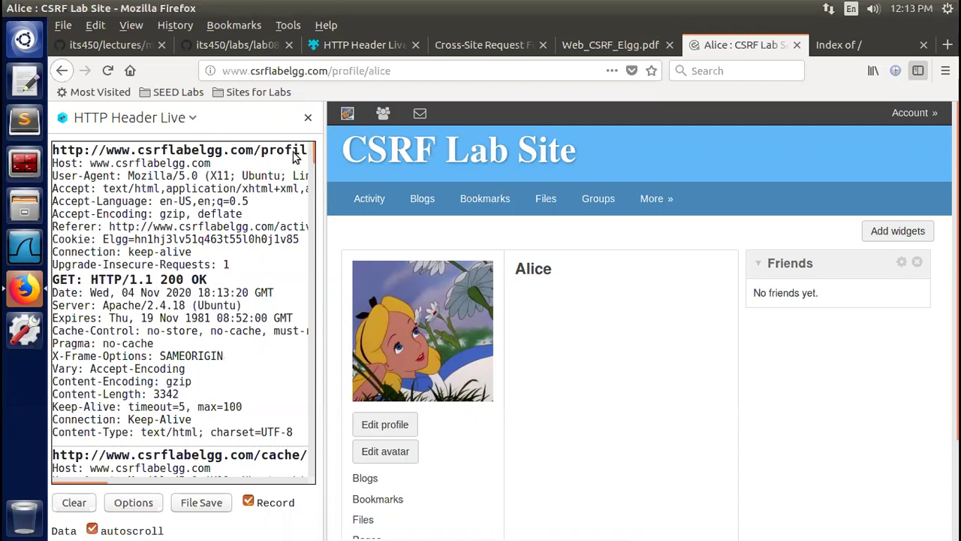
scroll(314, 161, "down", 5)
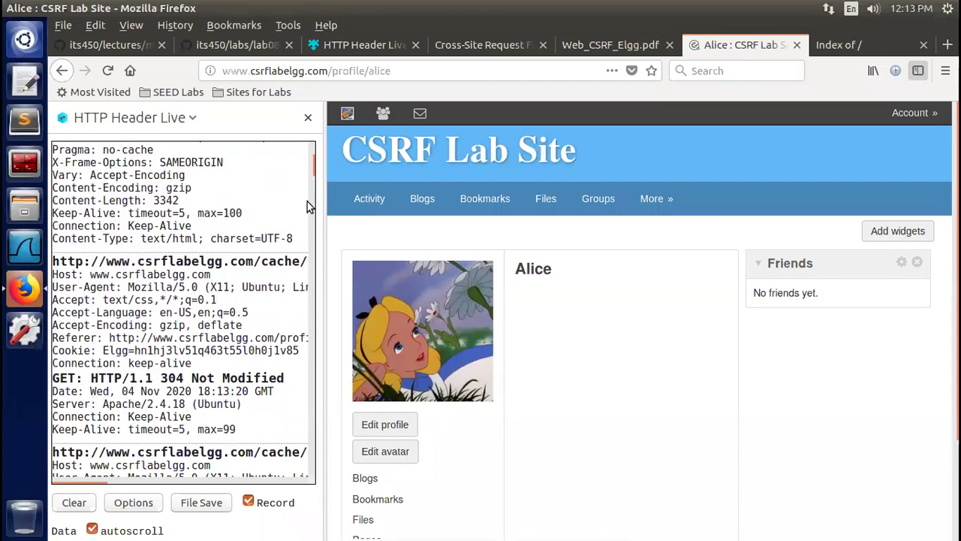
scroll(314, 176, "down", 1)
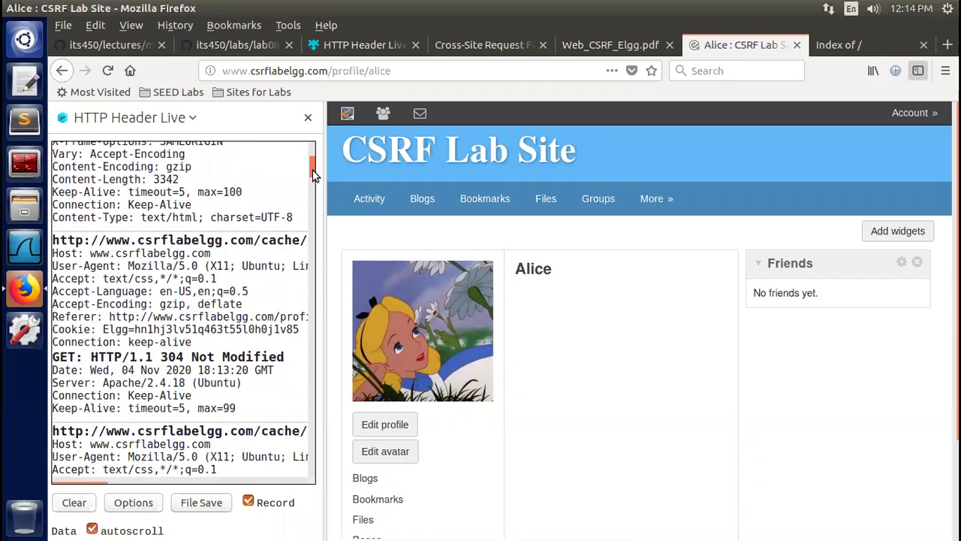
scroll(314, 178, "down", 2)
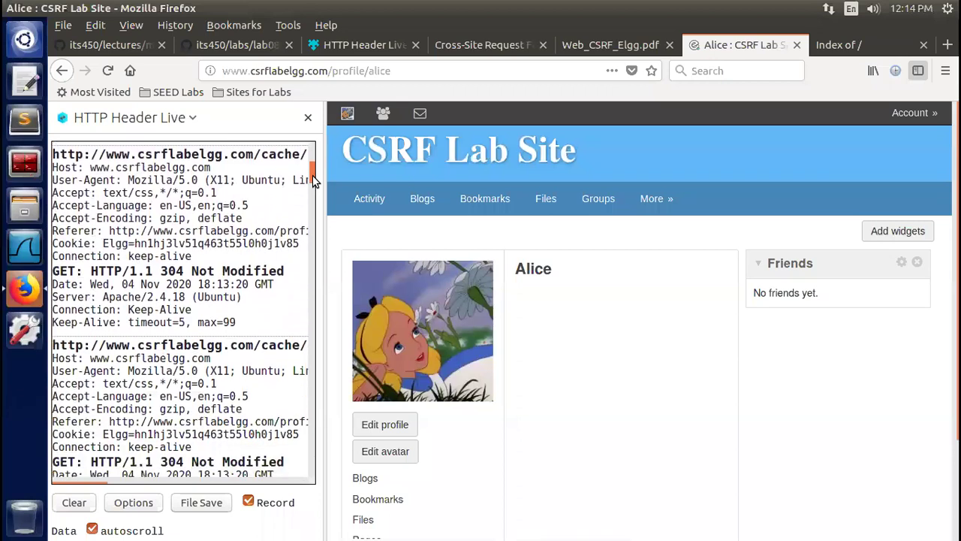
scroll(312, 174, "down", 3)
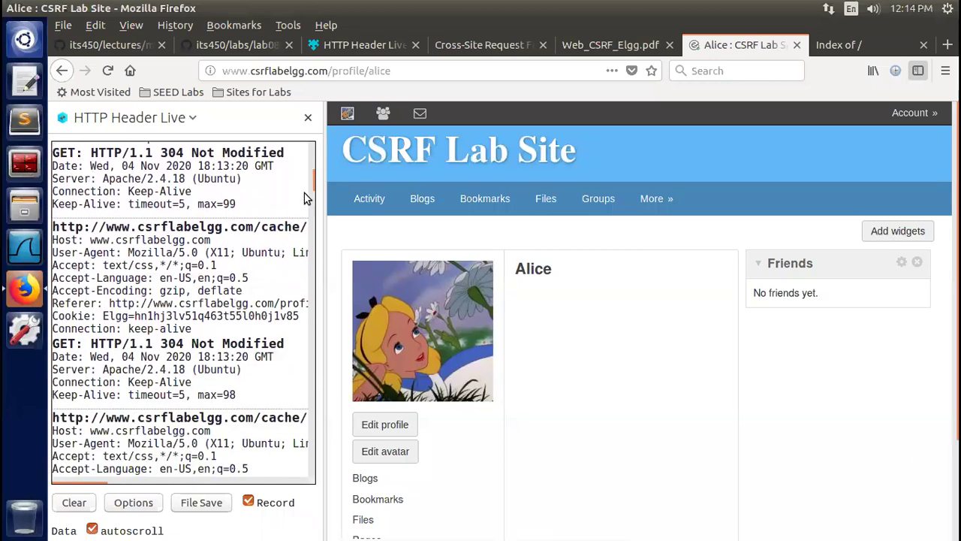
left_click_drag(314, 188, 317, 212)
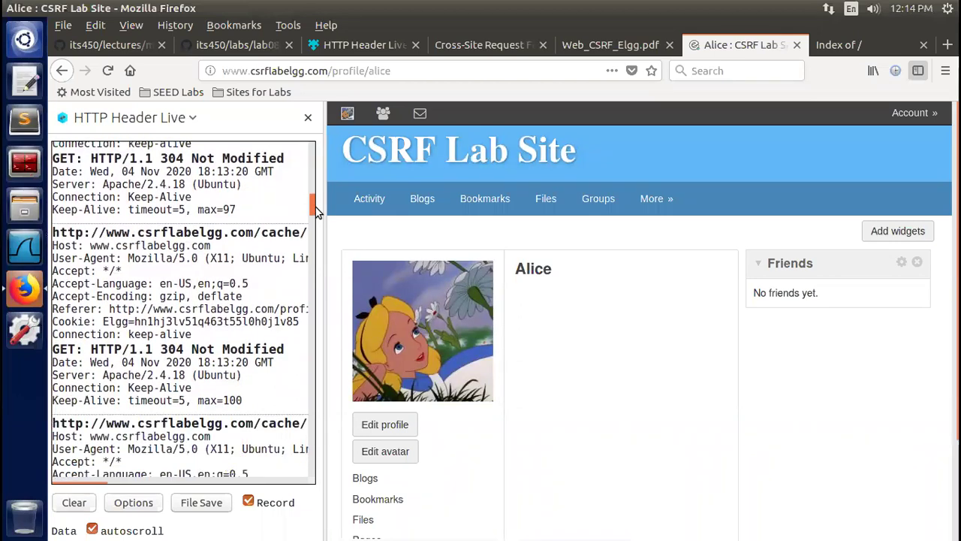
scroll(316, 212, "down", 1)
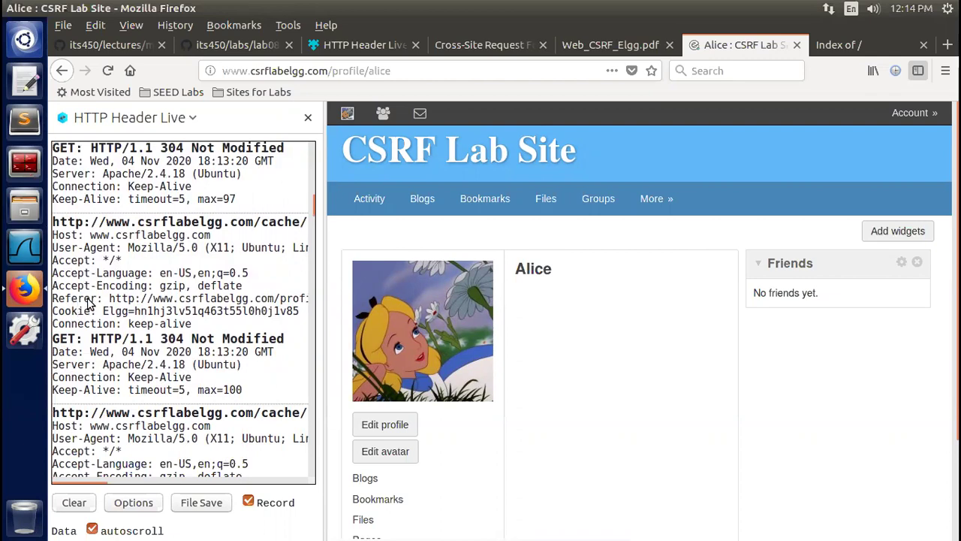
left_click(129, 302)
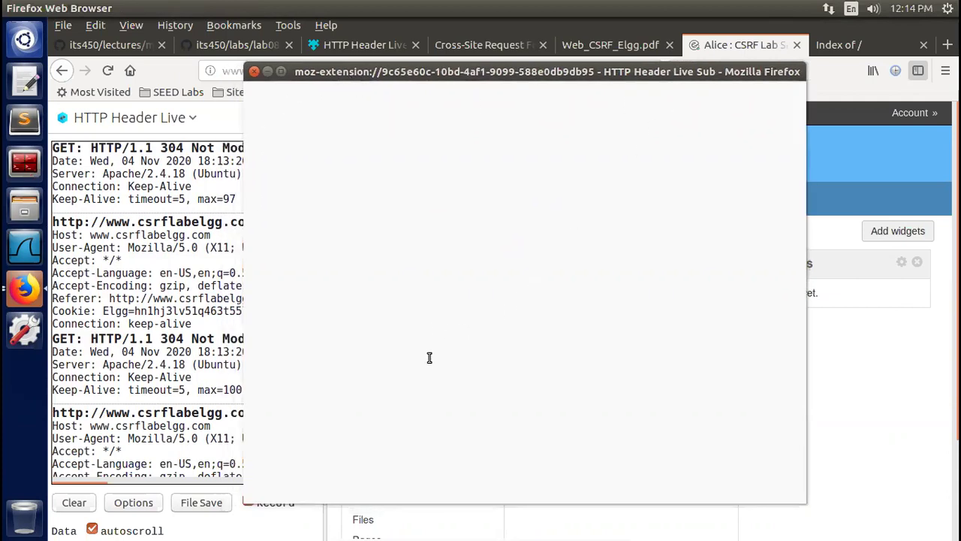
left_click(254, 72)
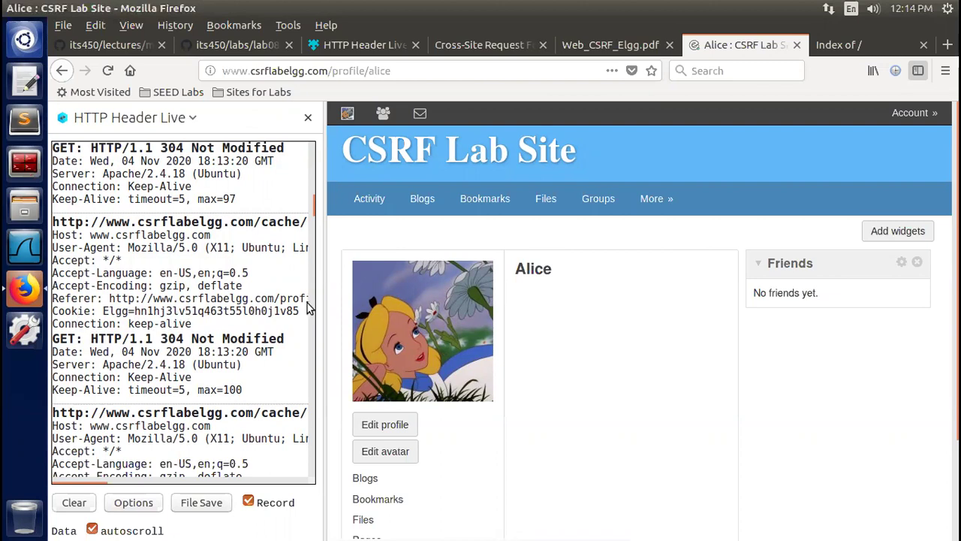
Drag the header log panel wider and scroll through the captured request headers
left_click_drag(338, 286, 513, 290)
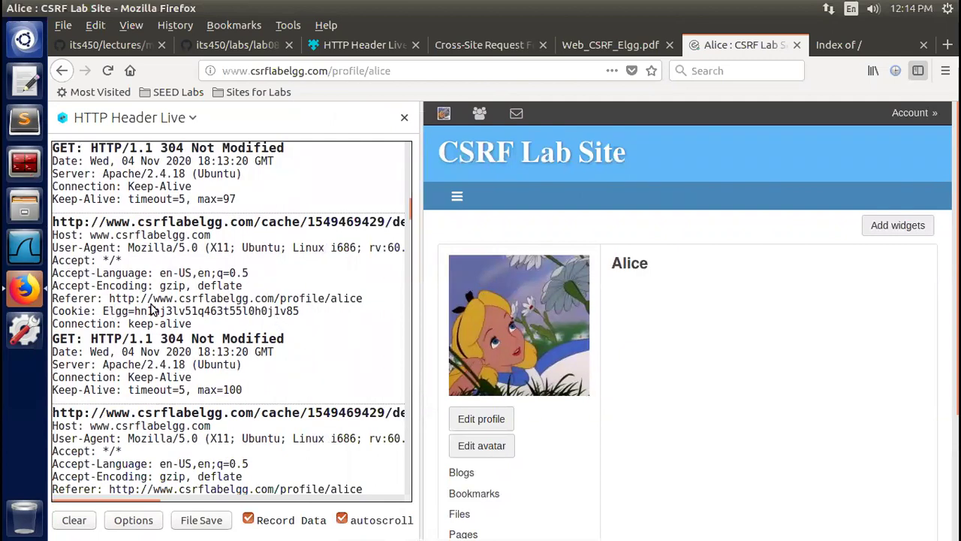
left_click_drag(408, 206, 408, 224)
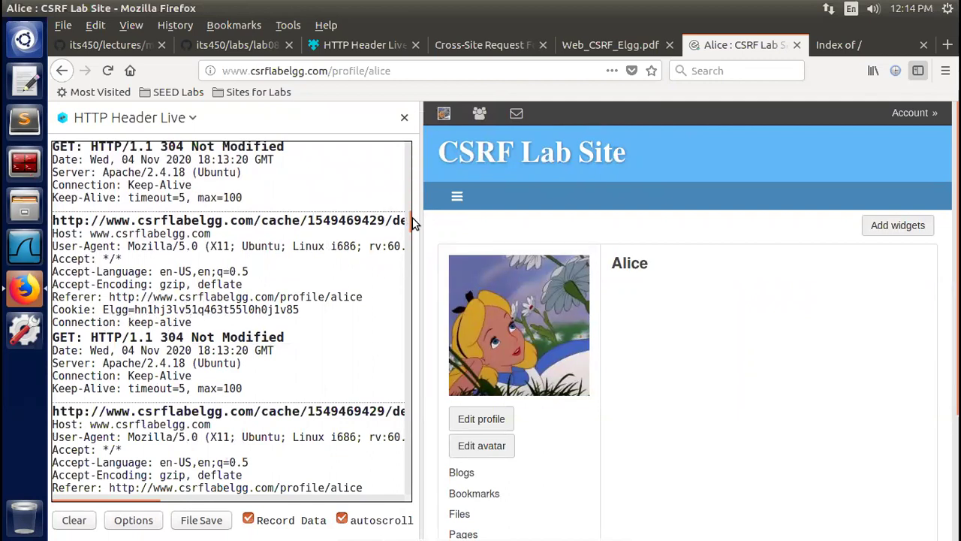
left_click_drag(409, 220, 412, 216)
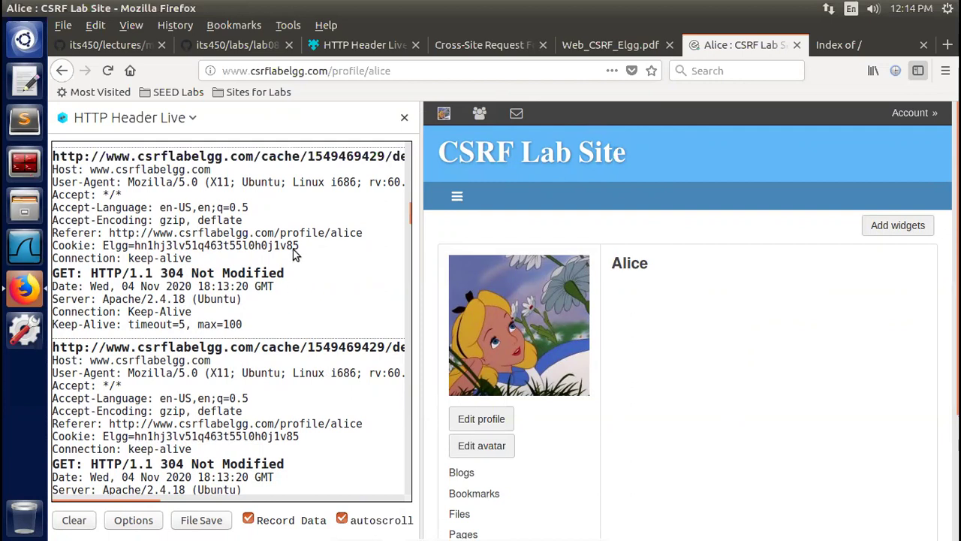
left_click_drag(409, 215, 417, 280)
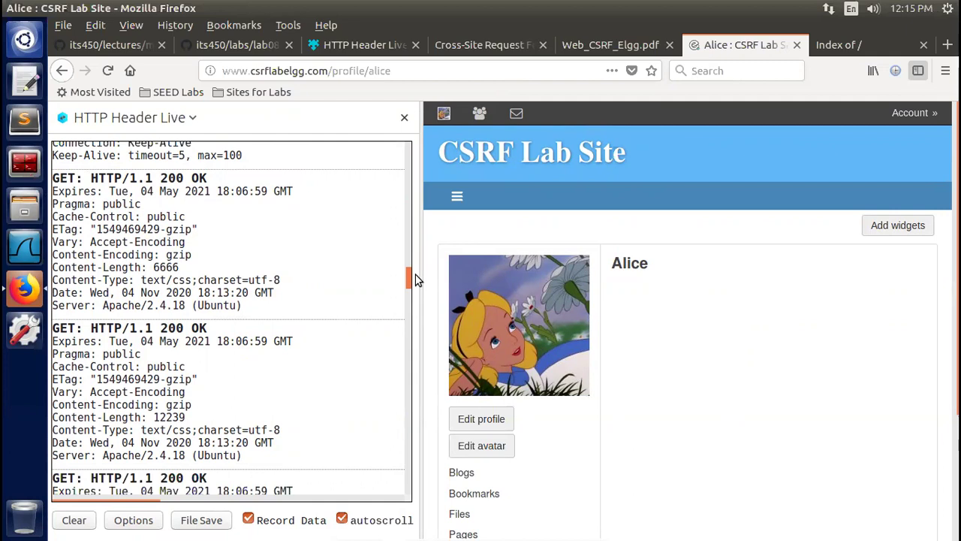
left_click_drag(415, 277, 420, 396)
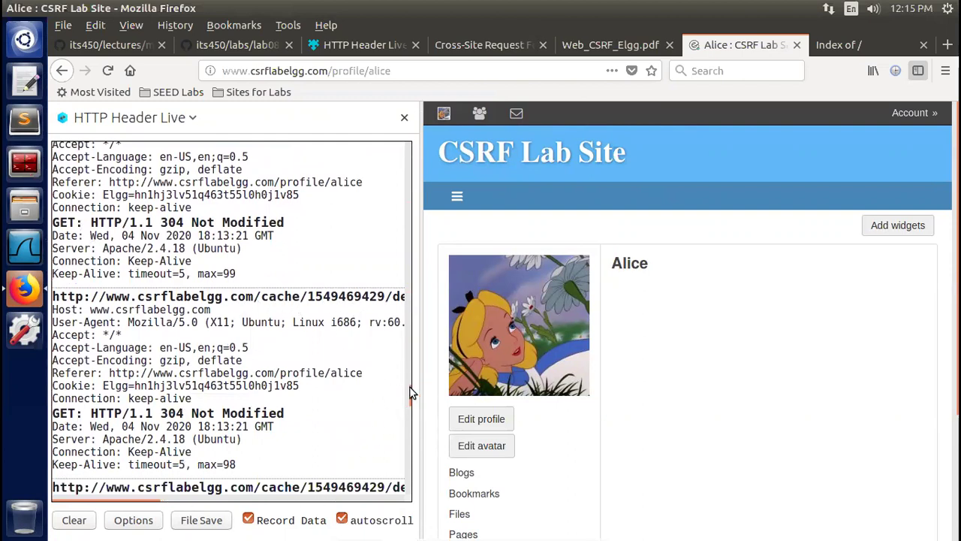
scroll(410, 398, "down", 1)
left_click_drag(410, 406, 417, 486)
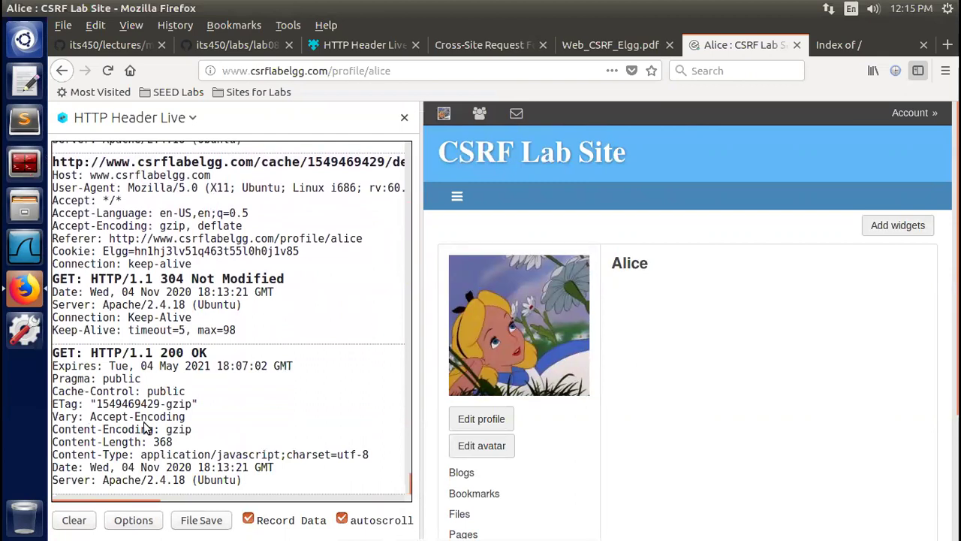
right_click(694, 308)
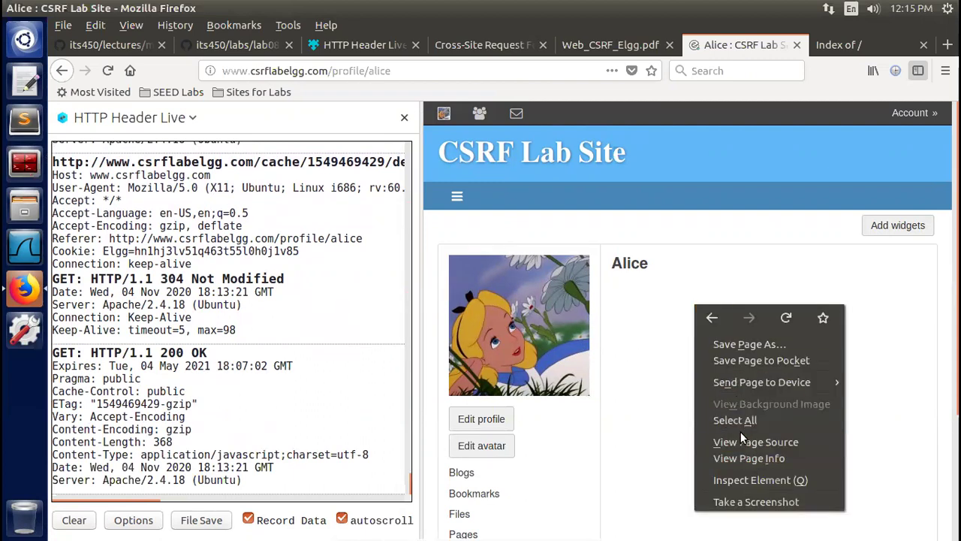
left_click(404, 119)
left_click(403, 118)
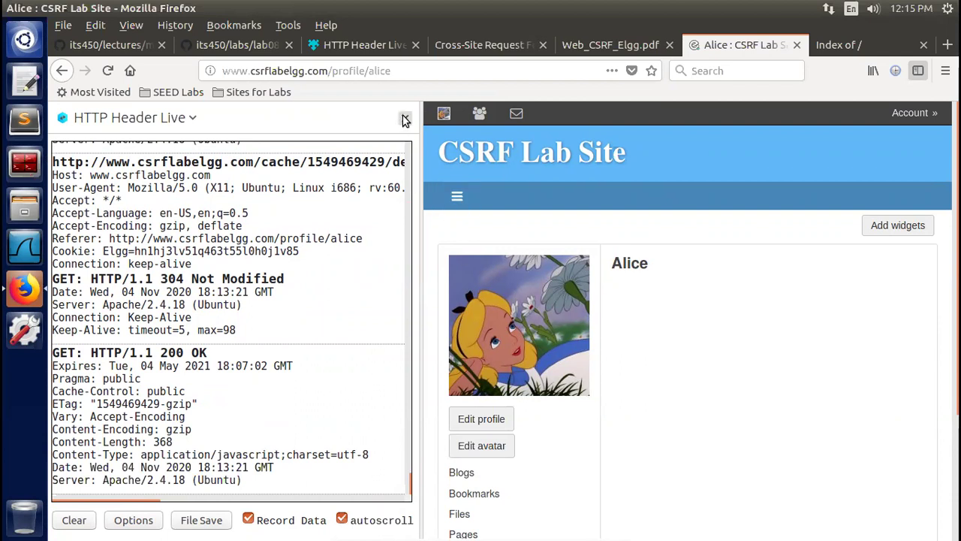
right_click(457, 299)
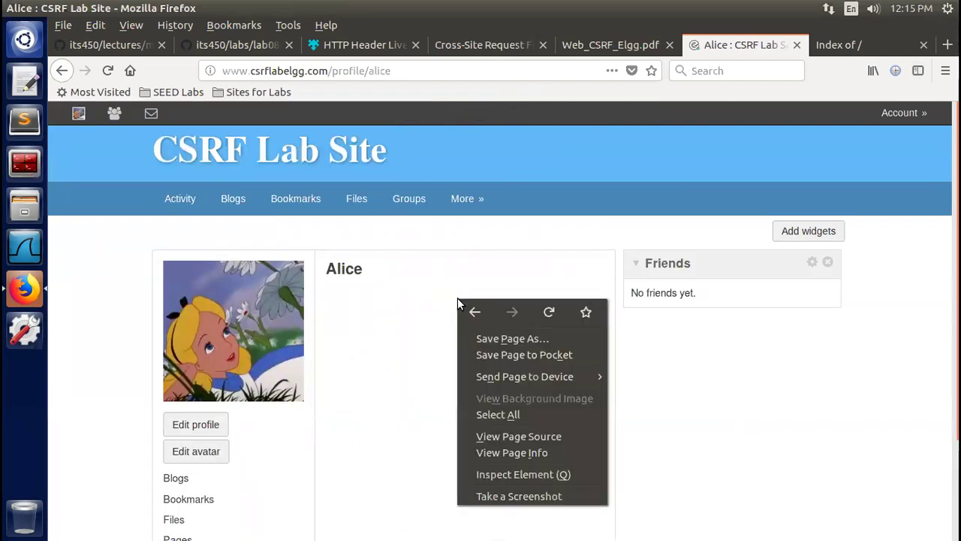
left_click(539, 438)
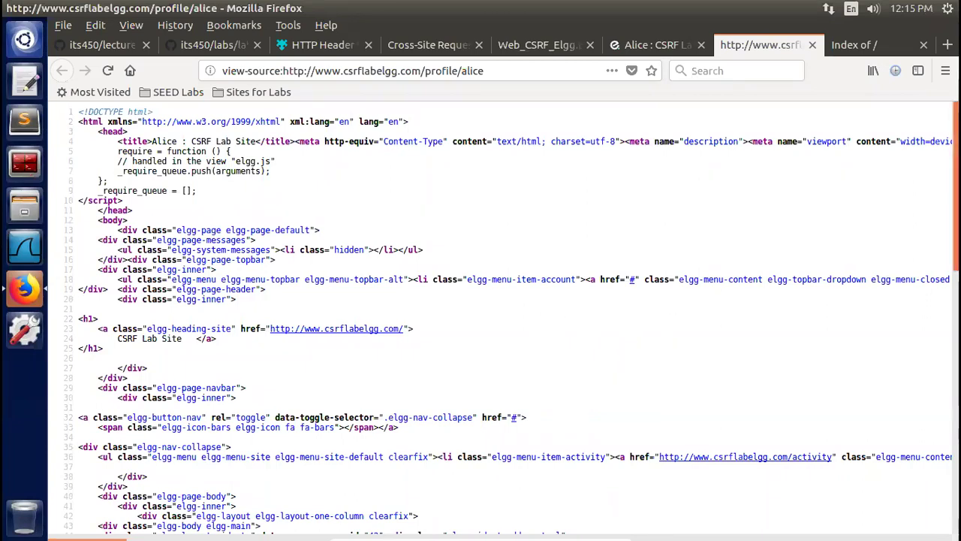
Scroll the page source down to line 81, showing the hidden guid input with value 46
scroll(519, 318, "down", 2)
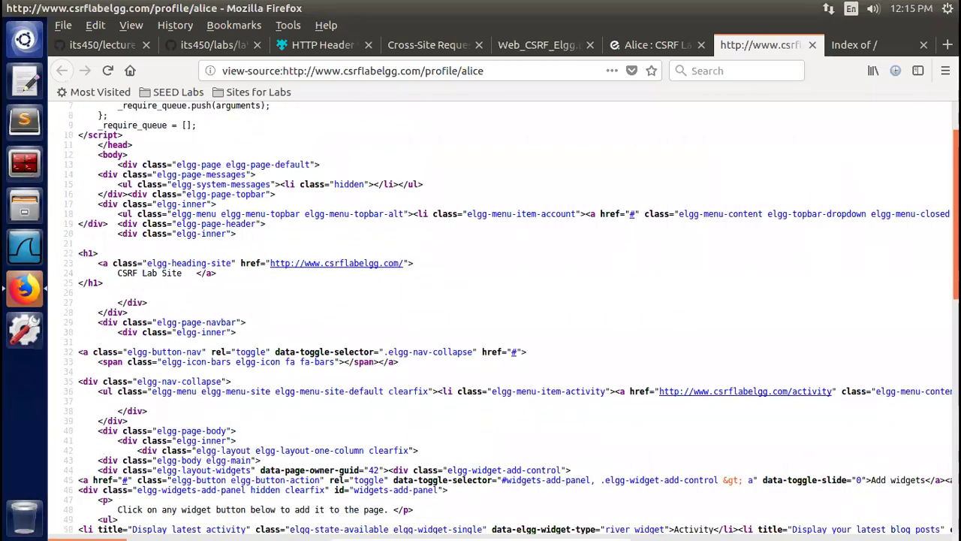
scroll(518, 318, "down", 3)
scroll(518, 318, "down", 2)
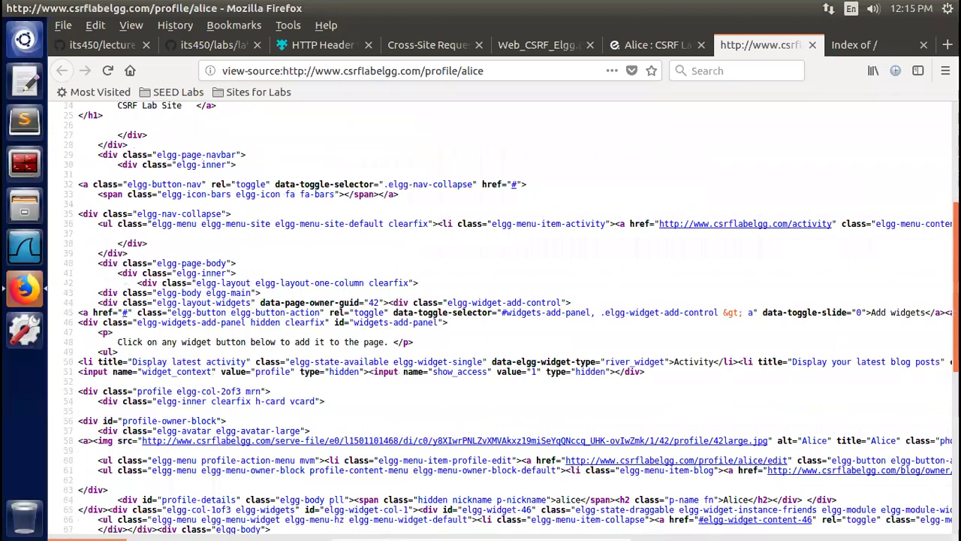
scroll(518, 317, "down", 3)
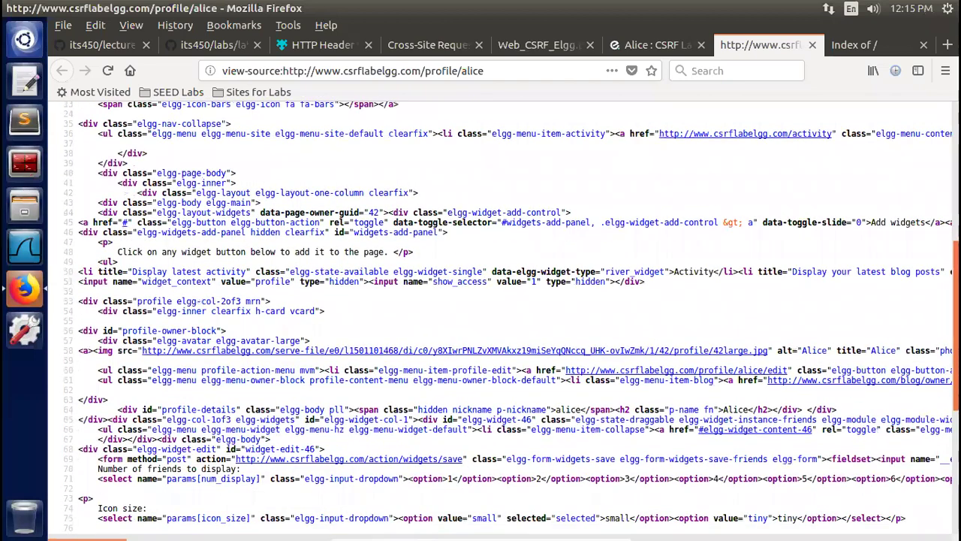
scroll(518, 318, "down", 1)
scroll(518, 318, "down", 1)
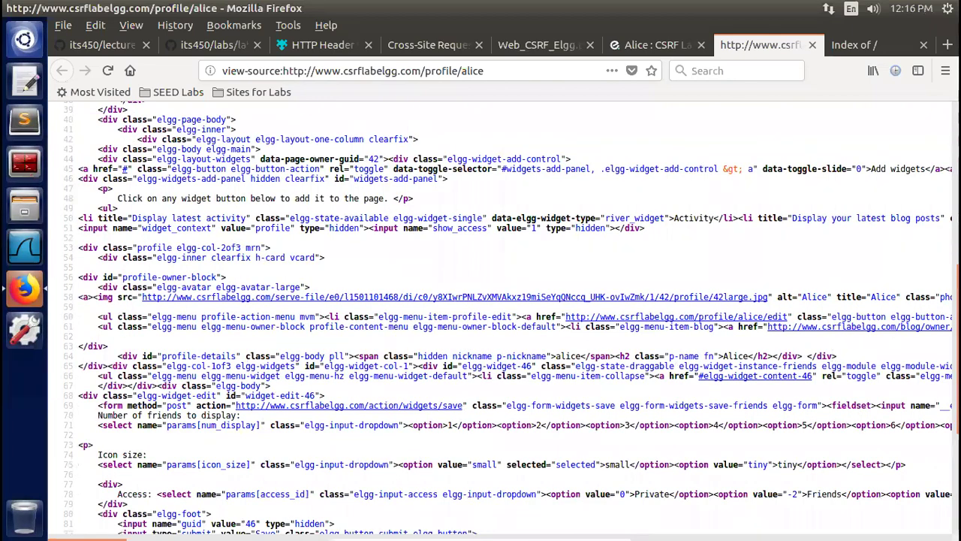
scroll(511, 315, "down", 3)
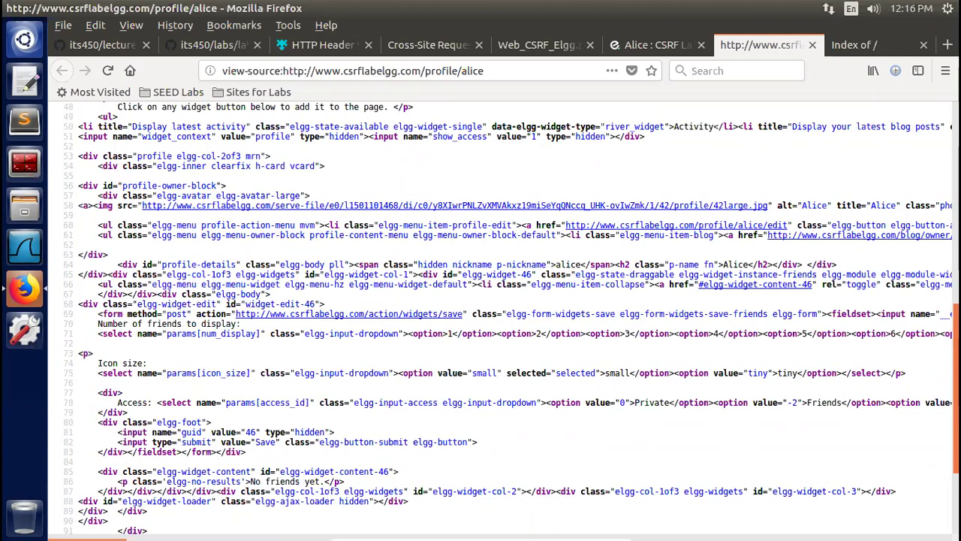
scroll(503, 317, "down", 3)
scroll(503, 318, "down", 3)
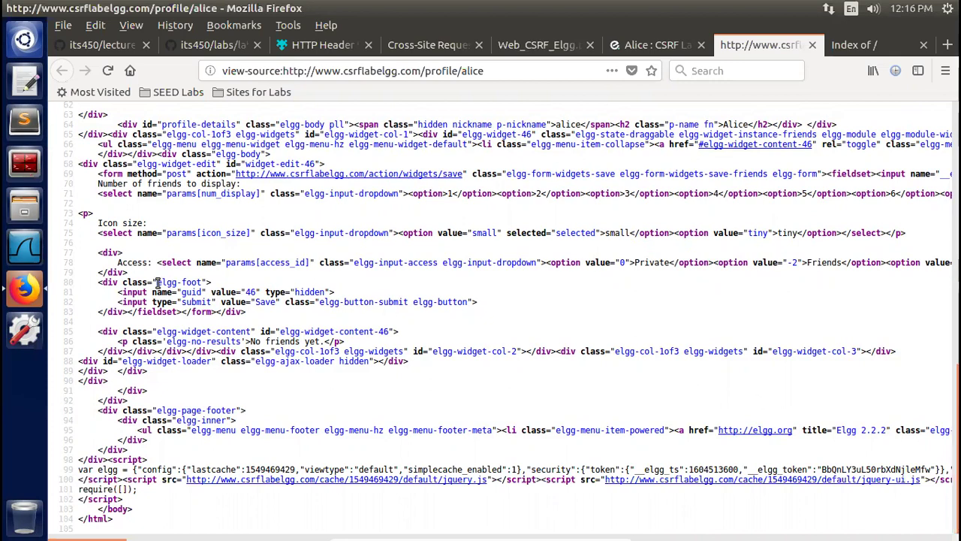
left_click_drag(156, 291, 350, 297)
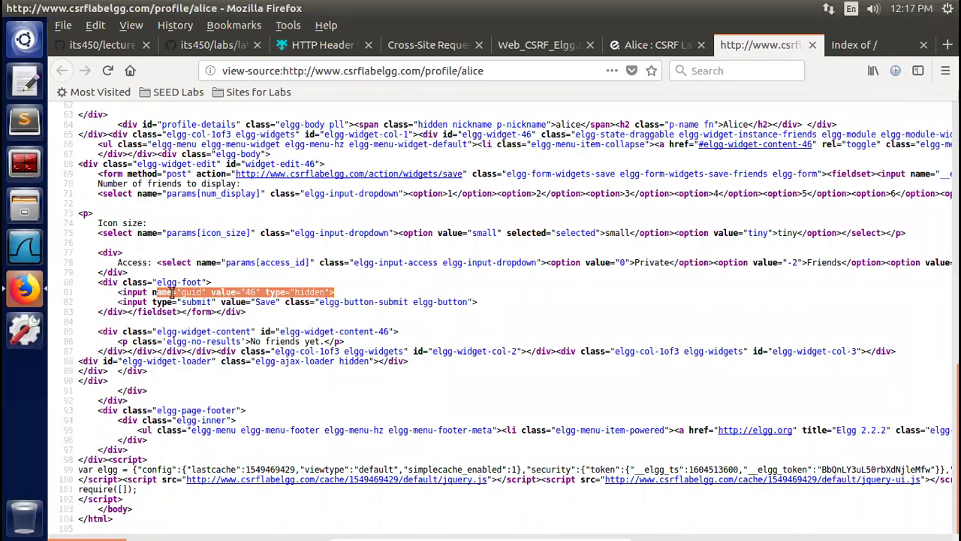
left_click(122, 288)
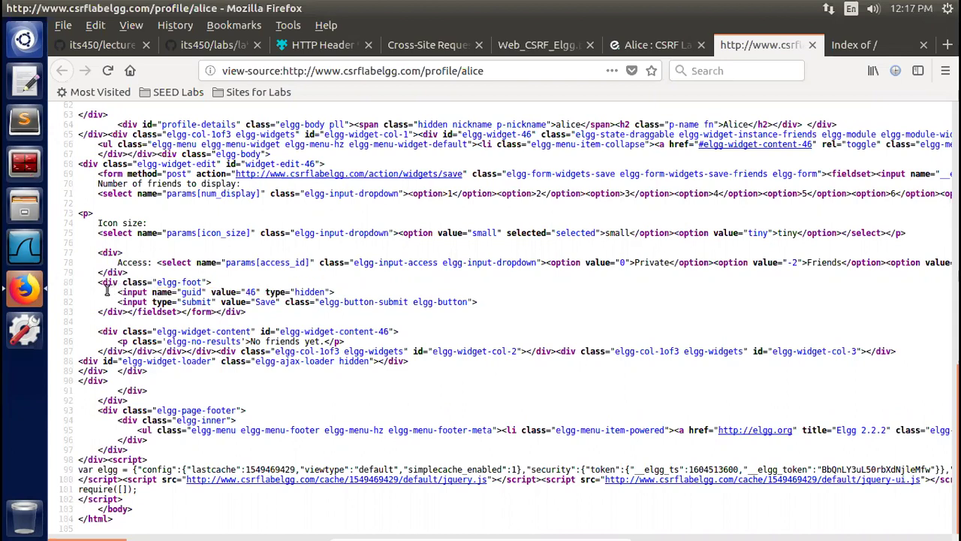
left_click_drag(118, 292, 367, 299)
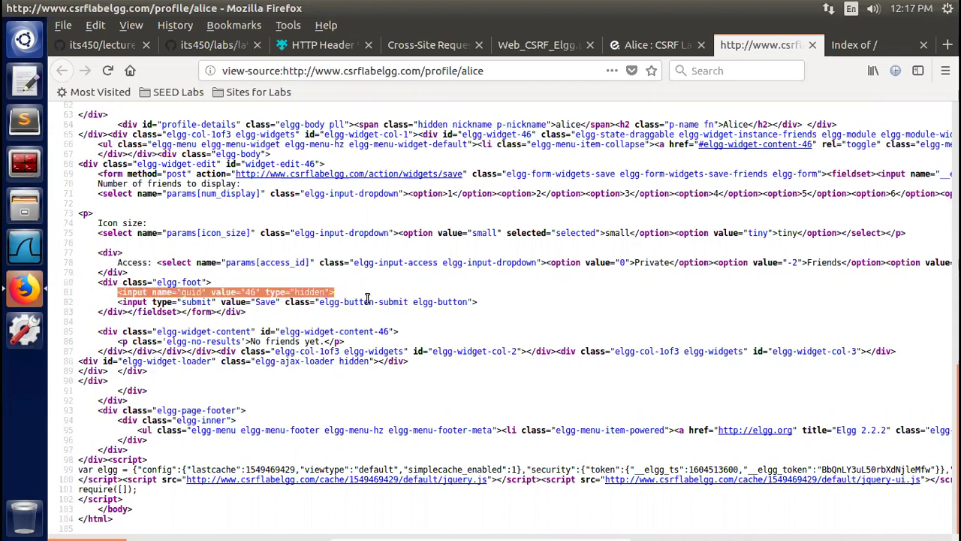
left_click(520, 296)
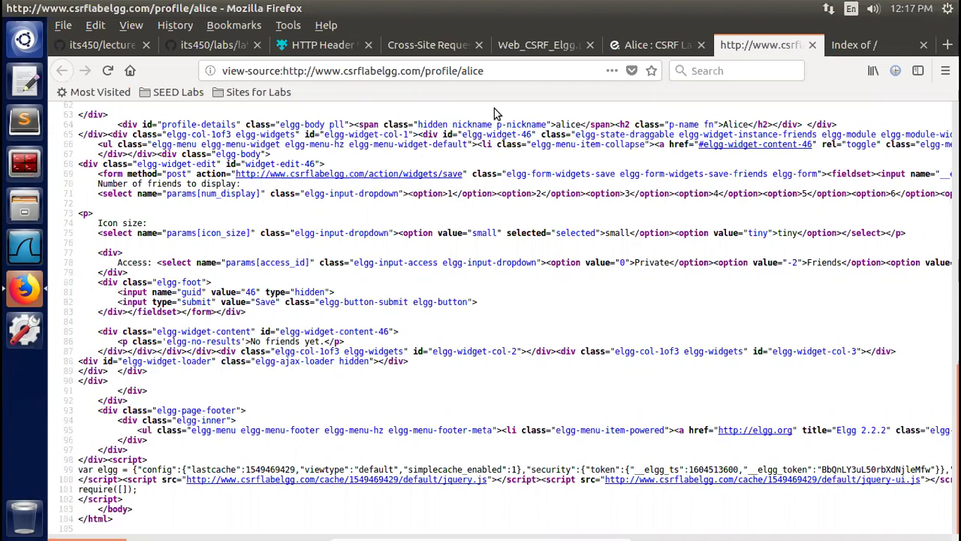
Close the view-source tab of Alice's CSRF Lab Site profile
left_click(634, 47)
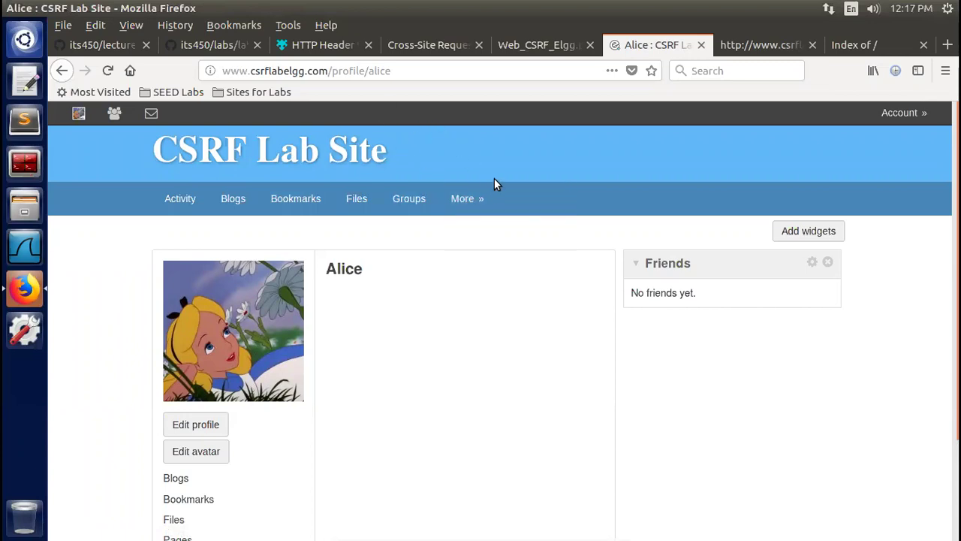
left_click(773, 47)
left_click(813, 45)
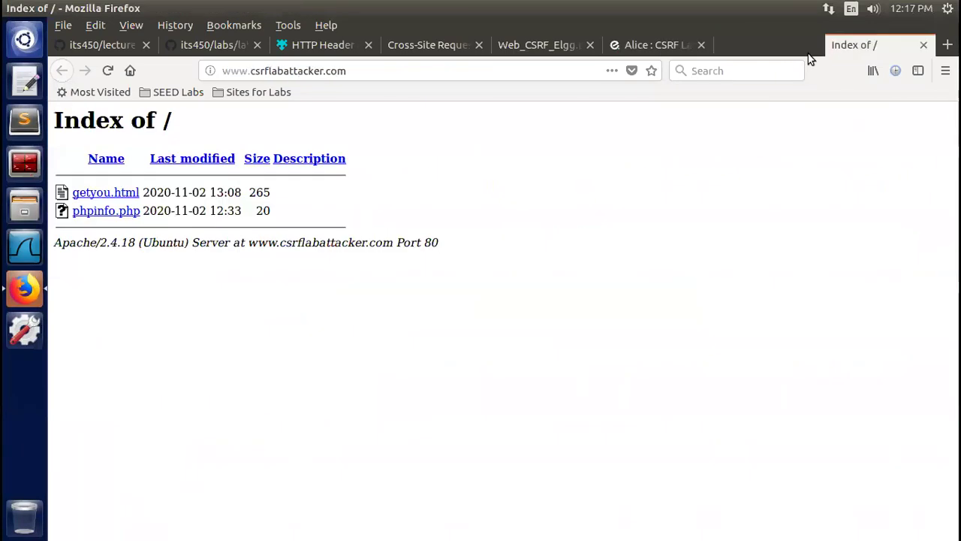
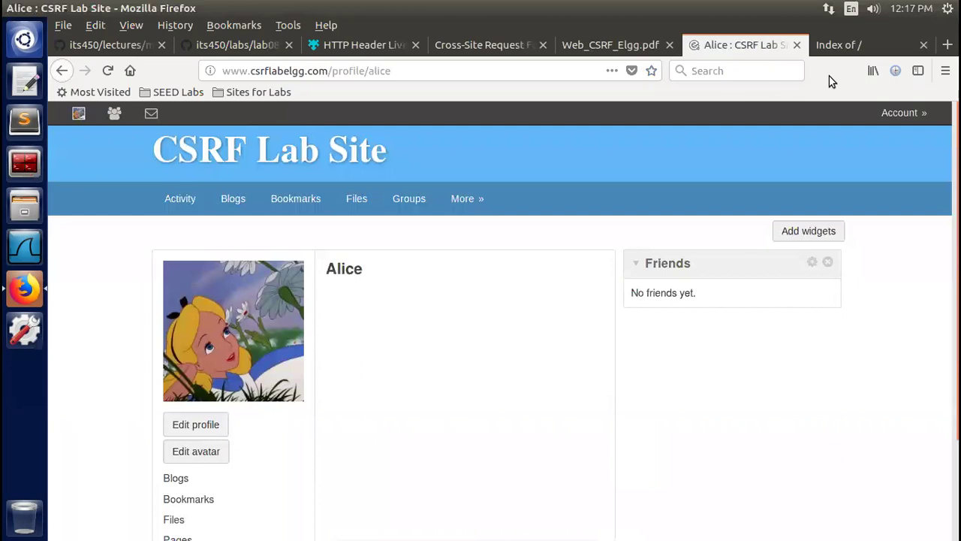
Launch the Debugger developer tool below the profile page from the Tools > Web Developer menu
left_click(280, 25)
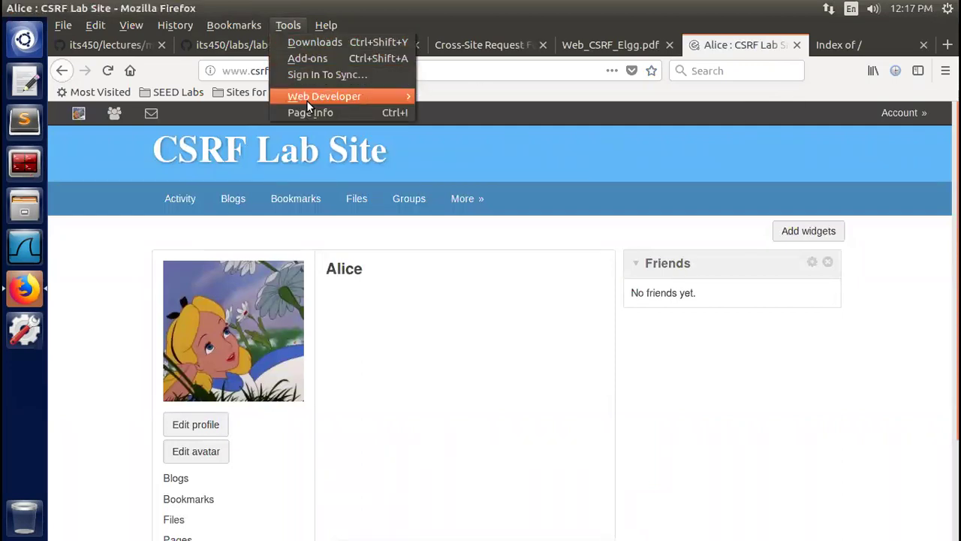
mouse_move(307, 99)
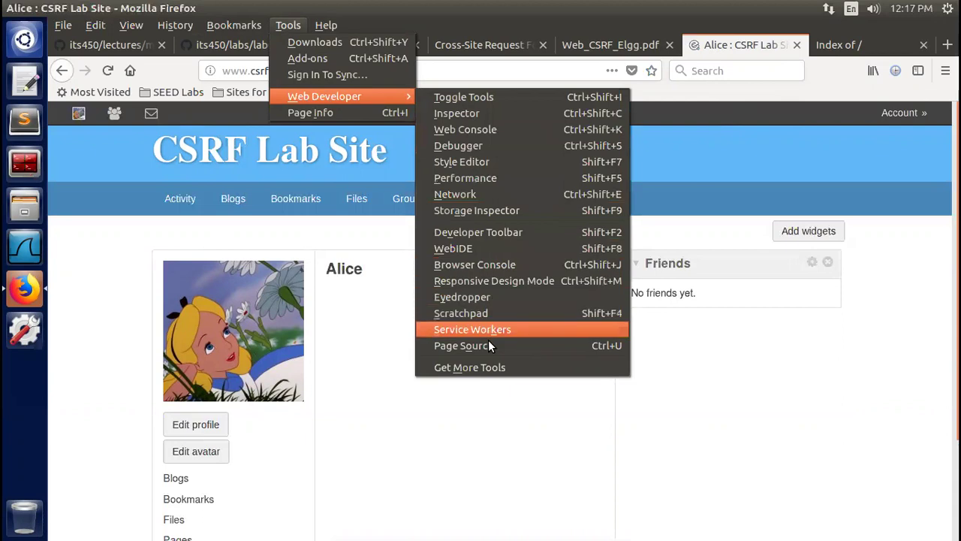
left_click(508, 148)
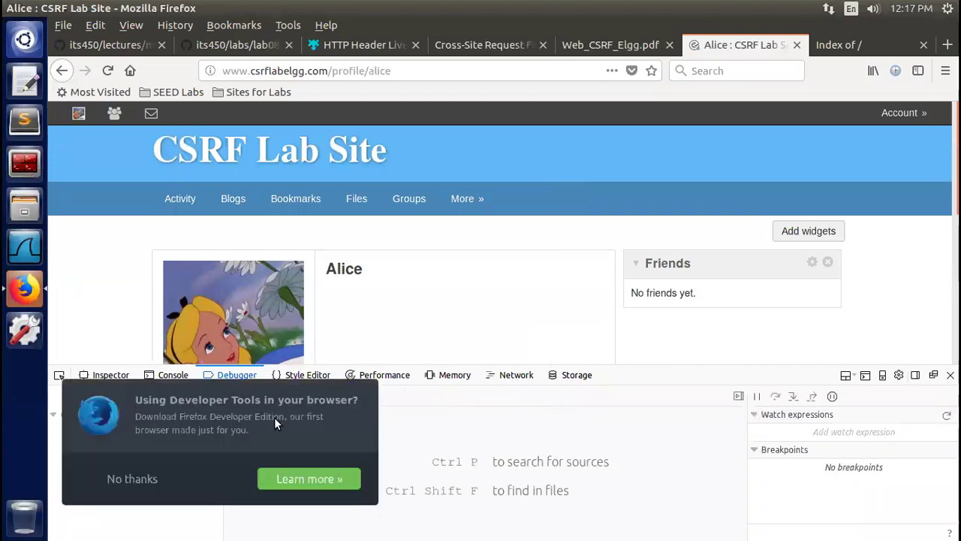
Dismiss the developer tools promo and open elgg.js from the cache folder
left_click(135, 486)
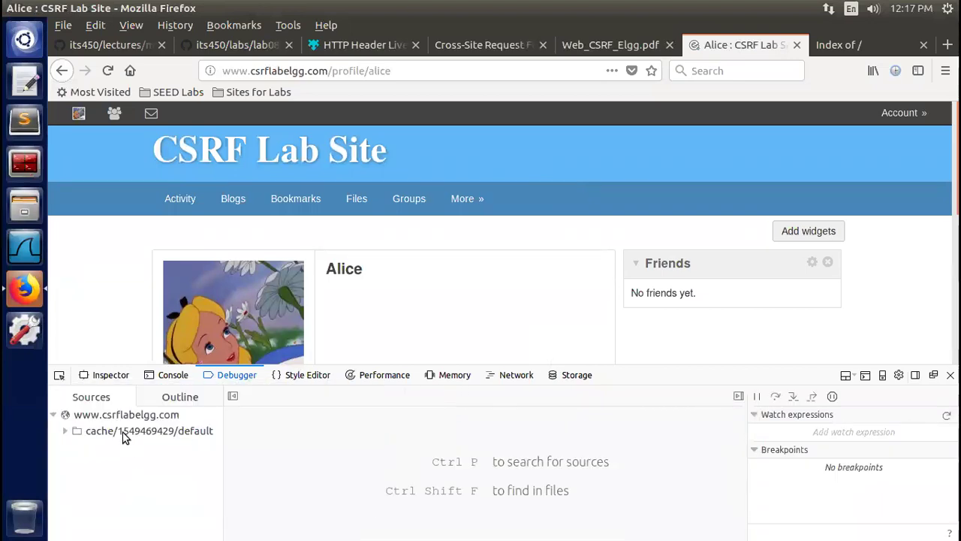
left_click(64, 431)
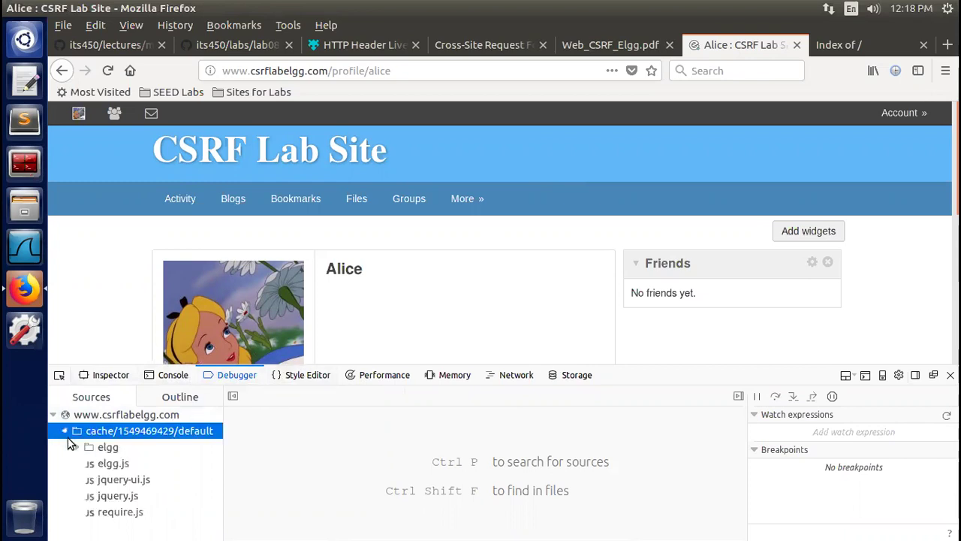
left_click(110, 464)
Open Plugin.js from the elgg folder, then switch to the Network panel
left_click(124, 434)
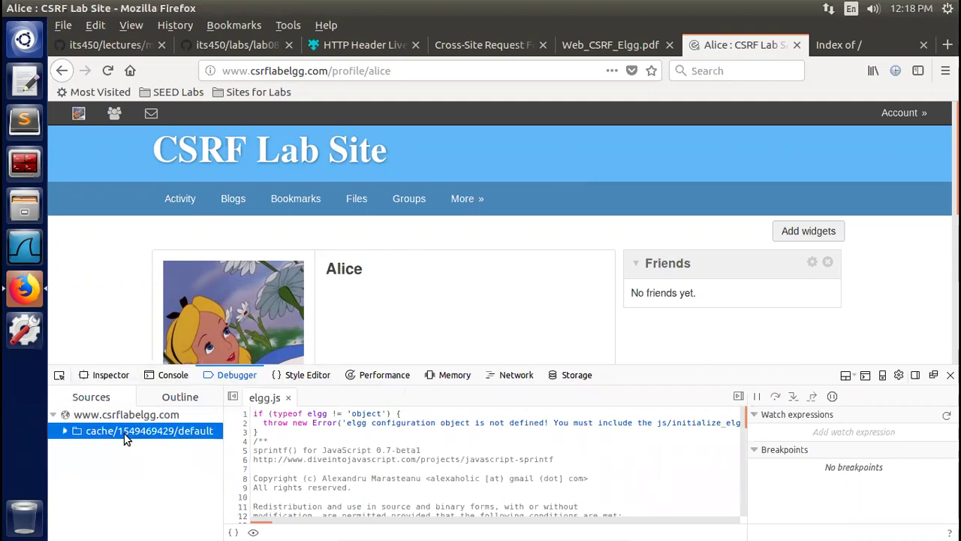
left_click(64, 432)
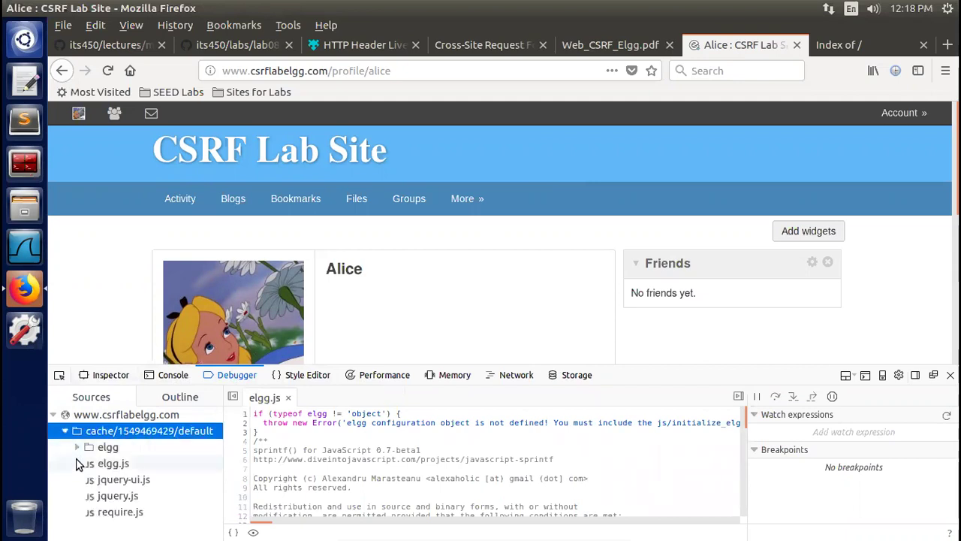
left_click(77, 448)
left_click(123, 463)
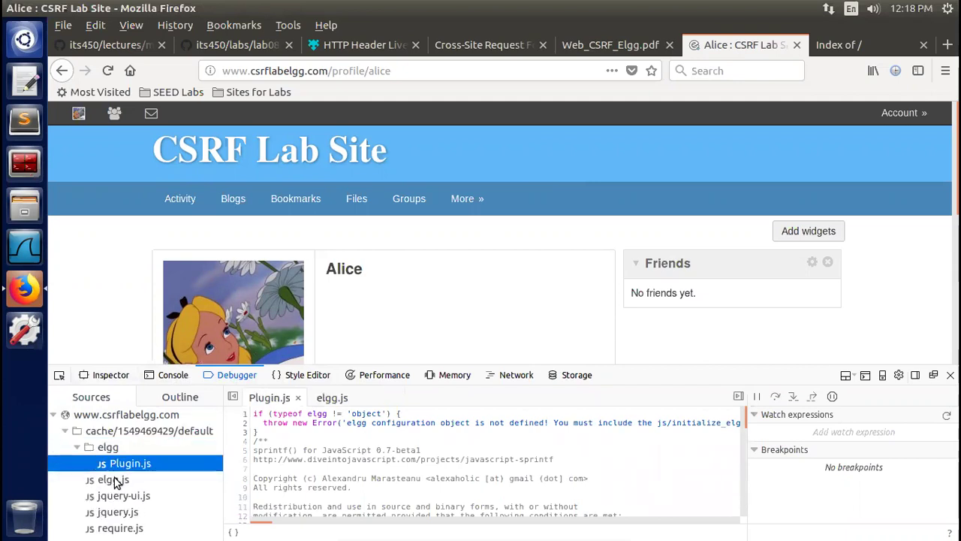
left_click(514, 375)
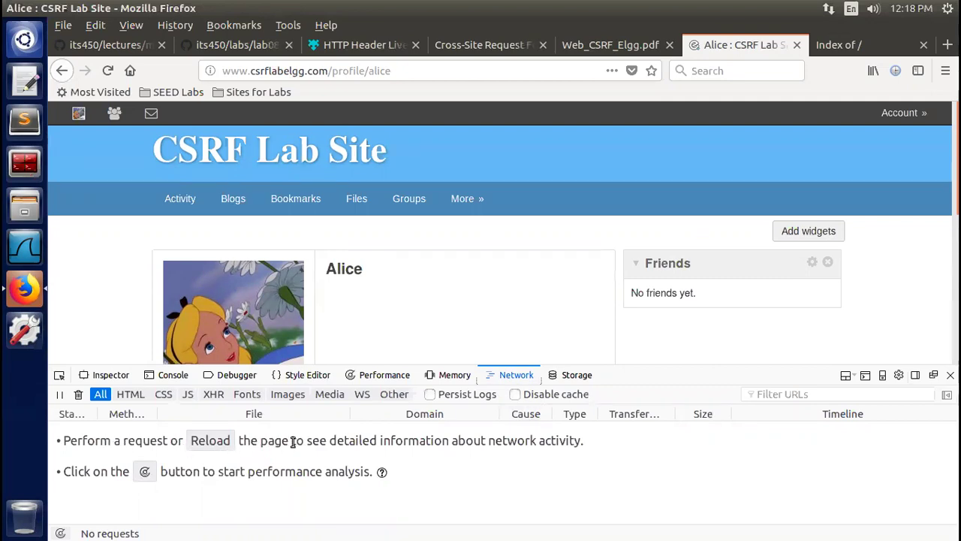
Reload the profile, enlarge the devtools pane, and view elgg.css headers (304 Not Modified)
left_click(108, 71)
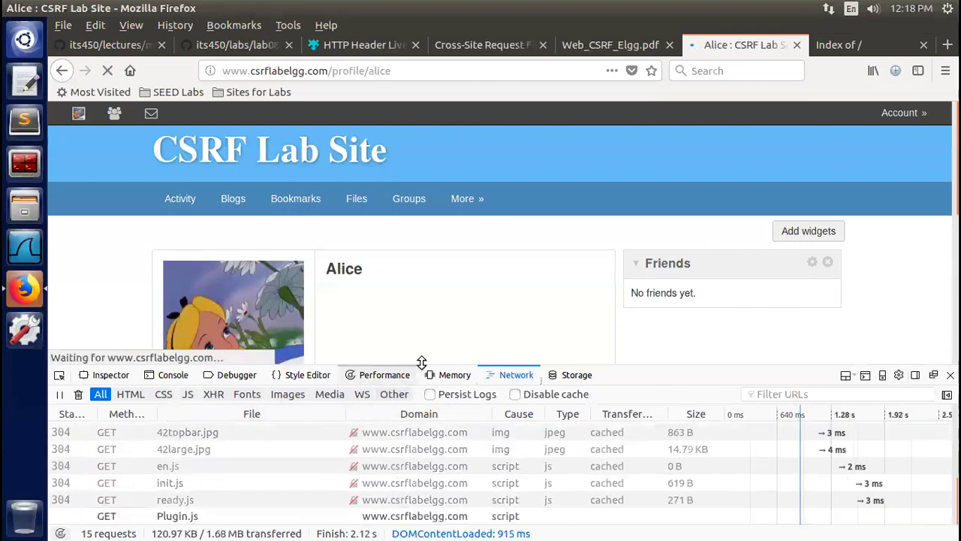
left_click_drag(432, 348, 432, 245)
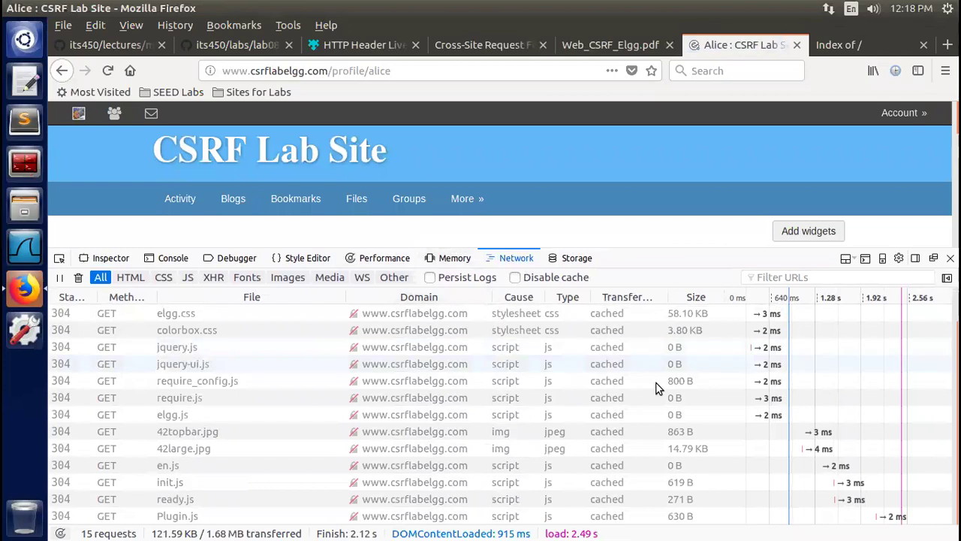
left_click(109, 319)
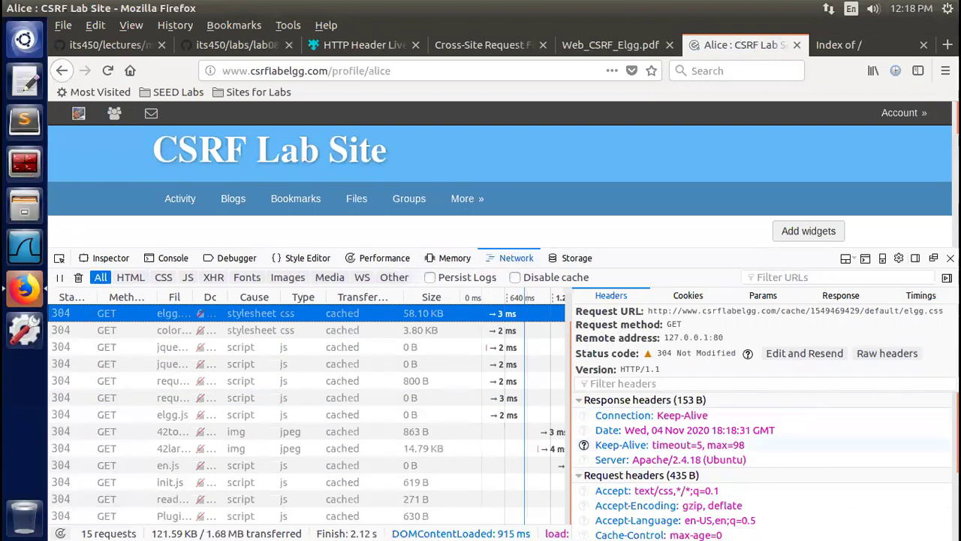
scroll(886, 421, "down", 1)
scroll(639, 439, "down", 2)
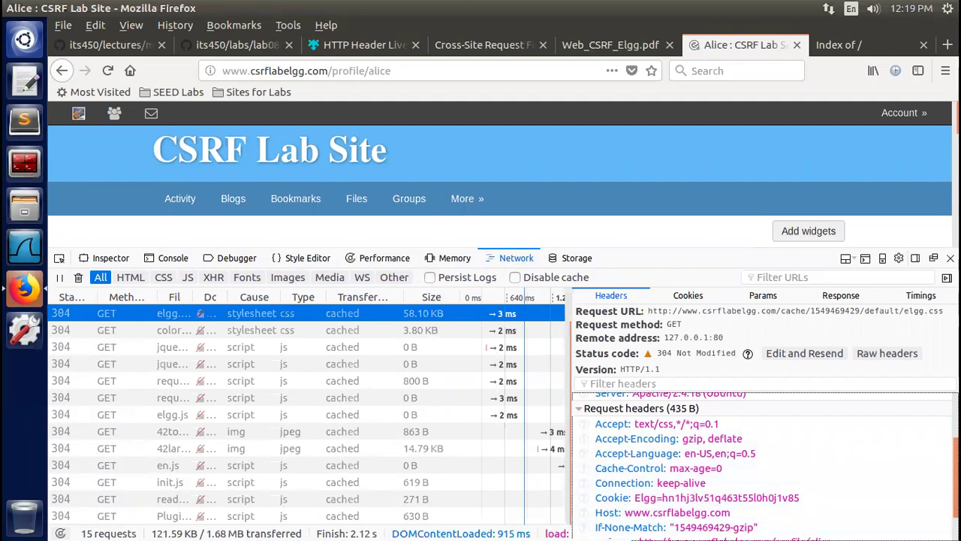
scroll(762, 466, "down", 1)
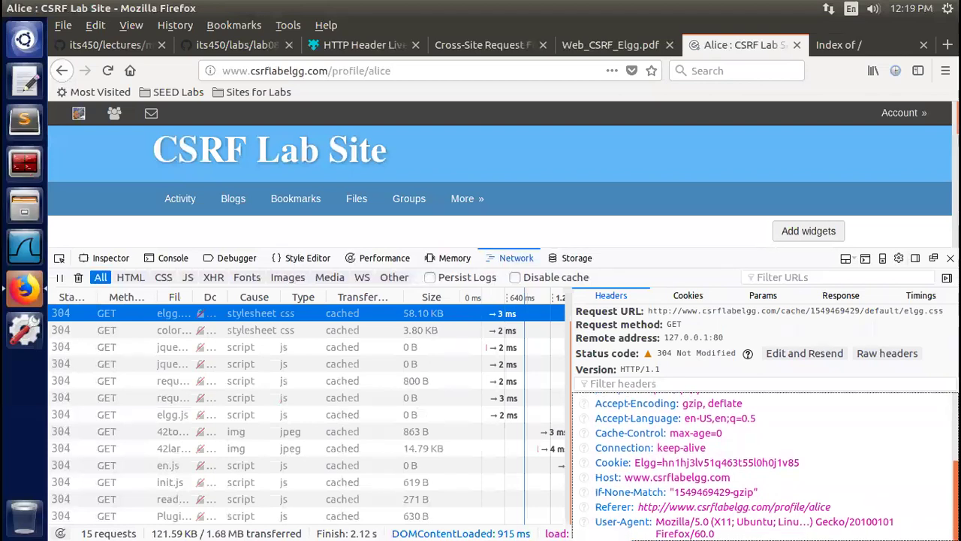
scroll(864, 421, "up", 2)
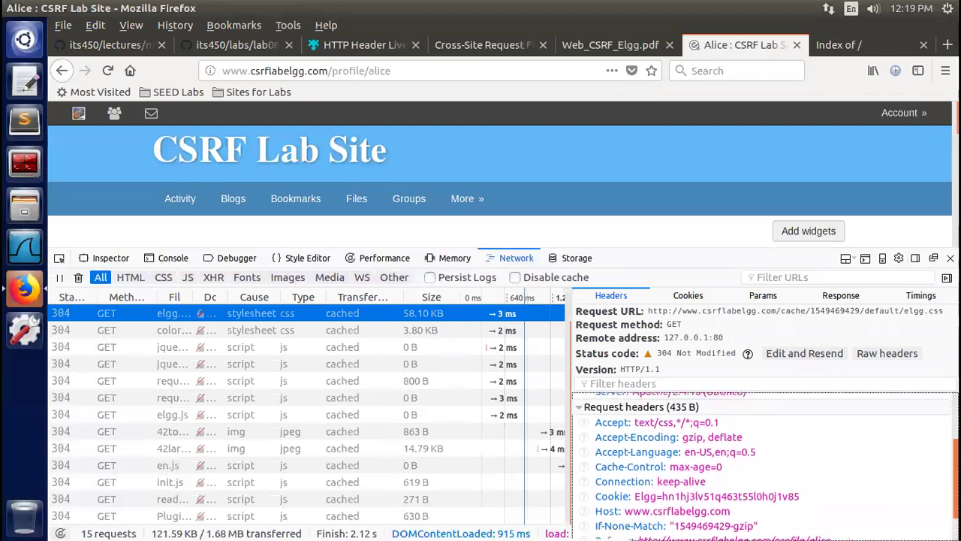
left_click(688, 296)
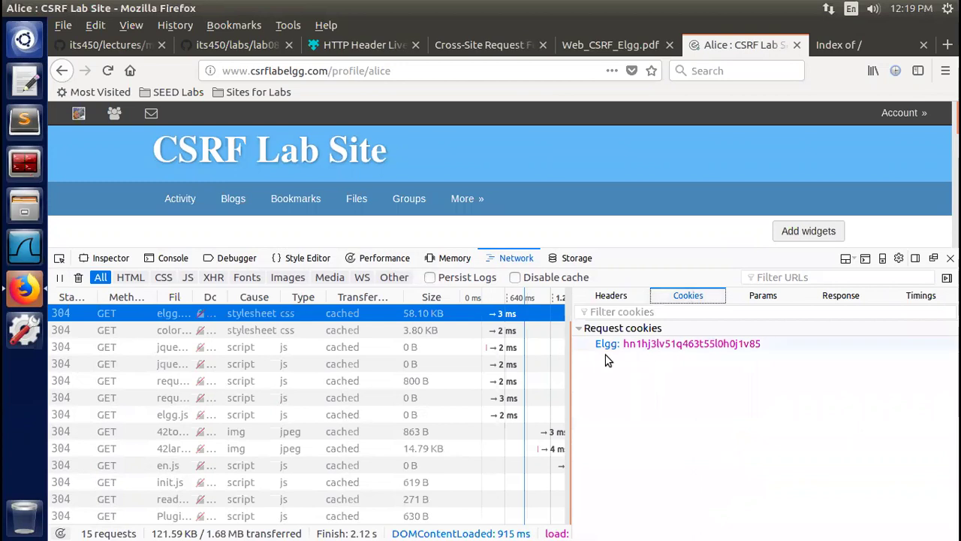
left_click(760, 298)
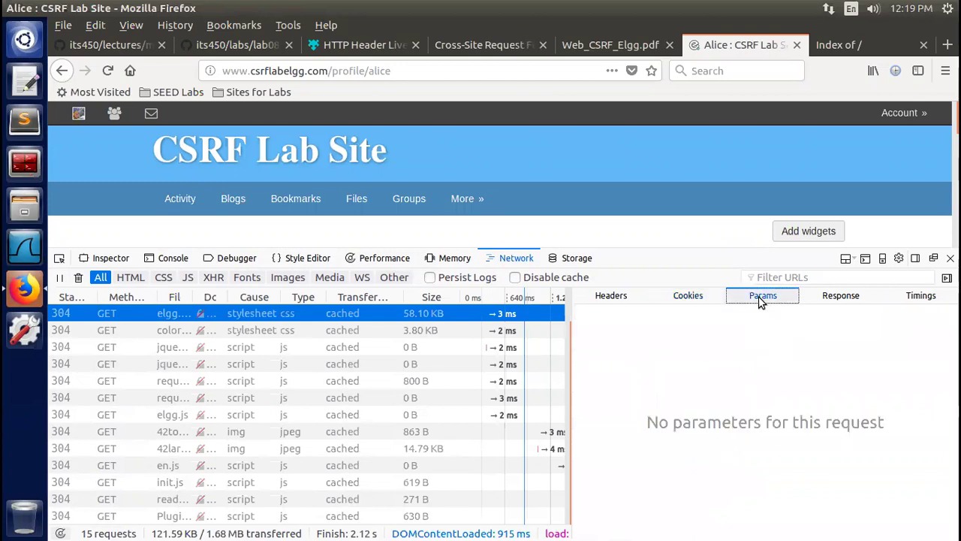
left_click(841, 296)
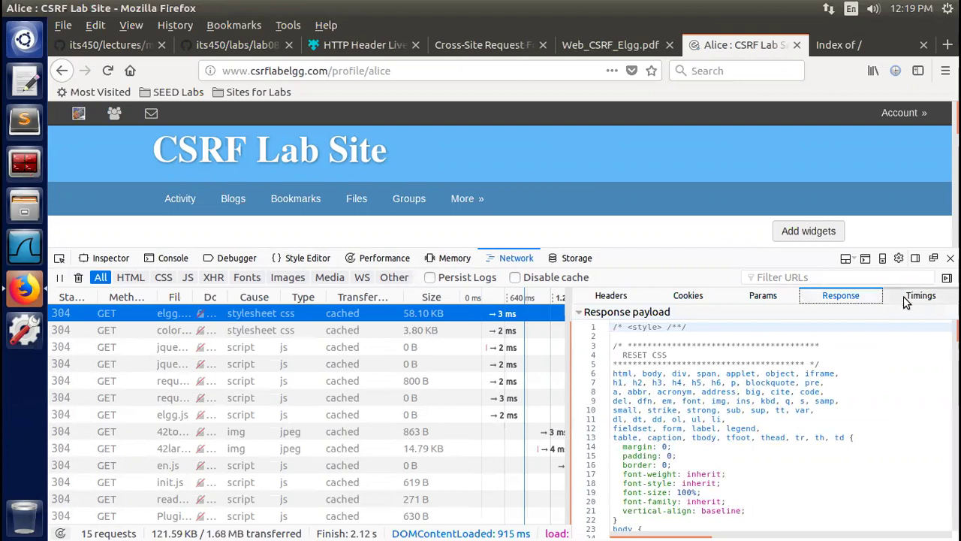
left_click(919, 297)
left_click(610, 295)
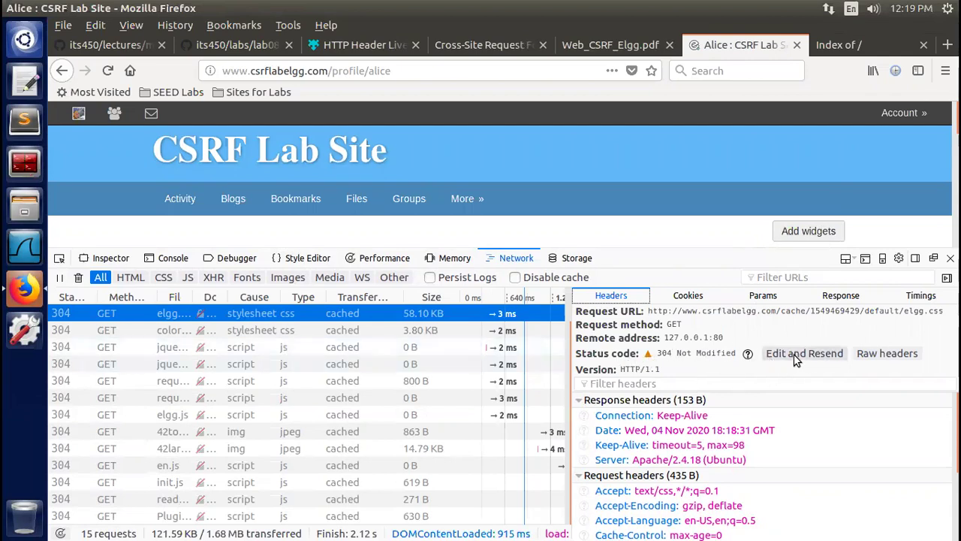
left_click(880, 353)
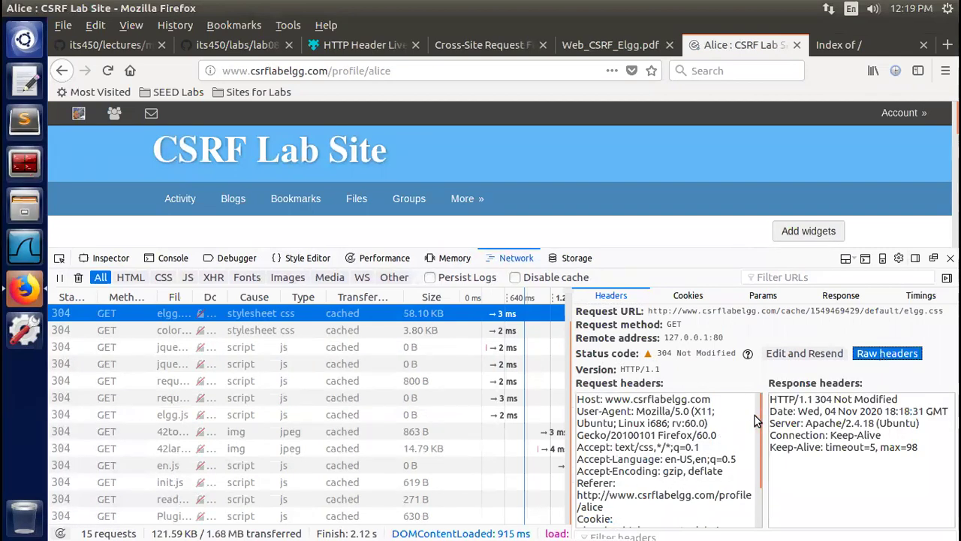
left_click_drag(759, 415, 762, 469)
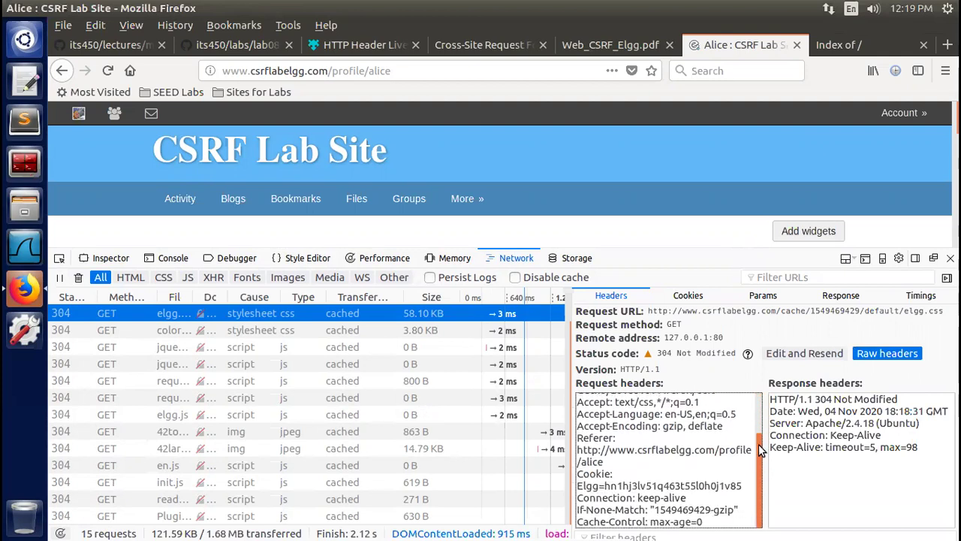
left_click_drag(759, 446, 758, 403)
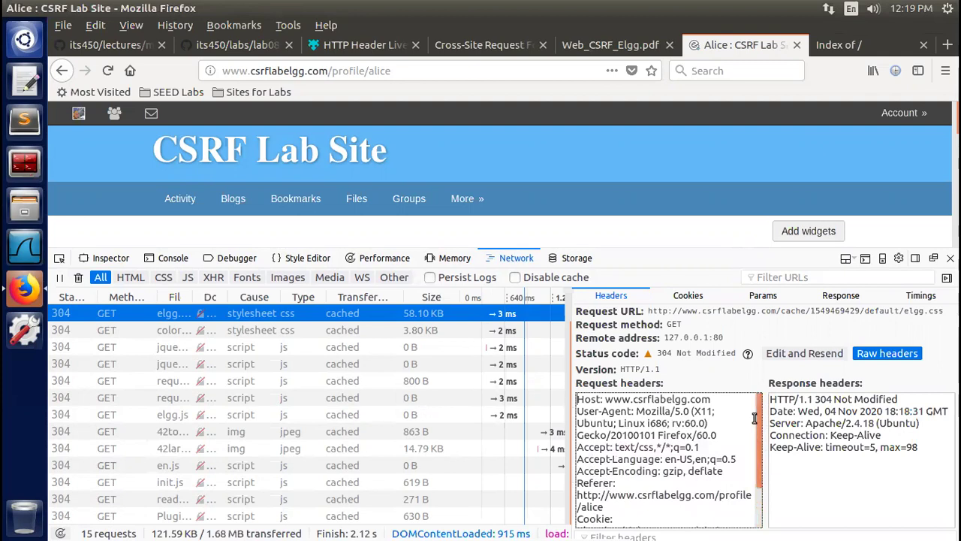
left_click_drag(757, 425, 758, 487)
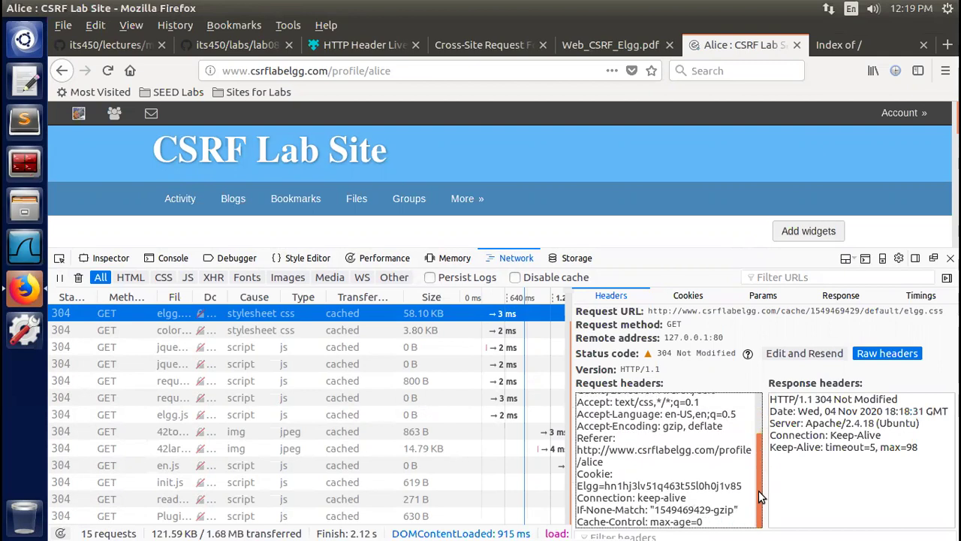
left_click_drag(757, 424, 757, 397)
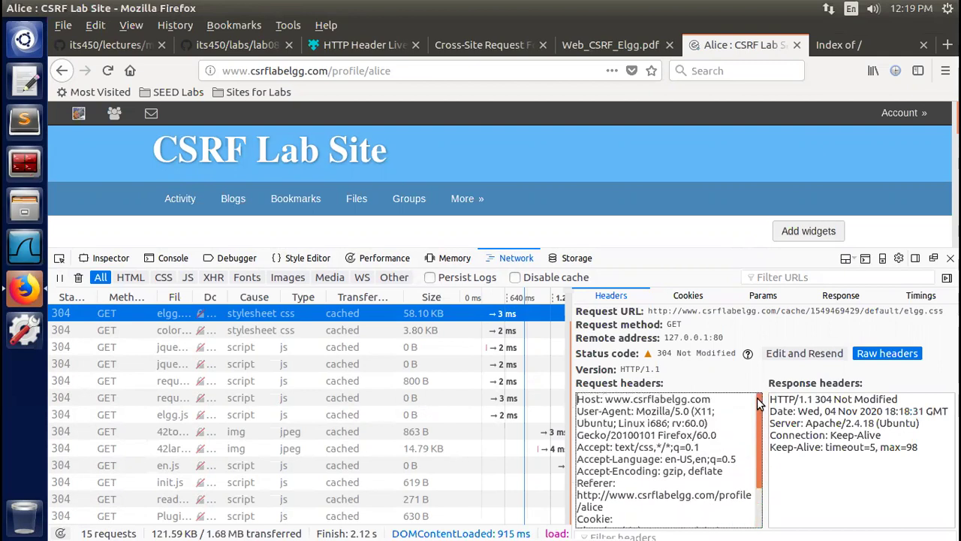
left_click(876, 354)
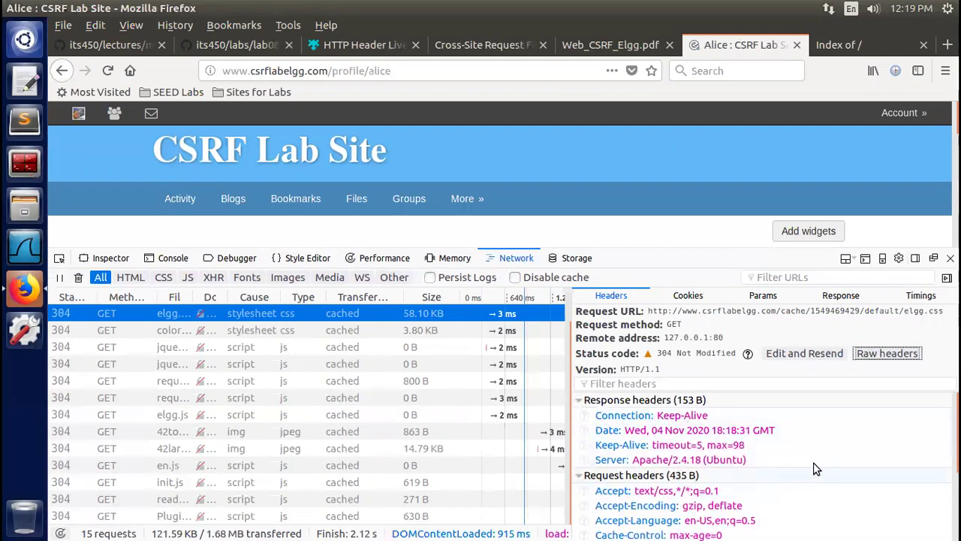
left_click_drag(956, 432, 956, 491)
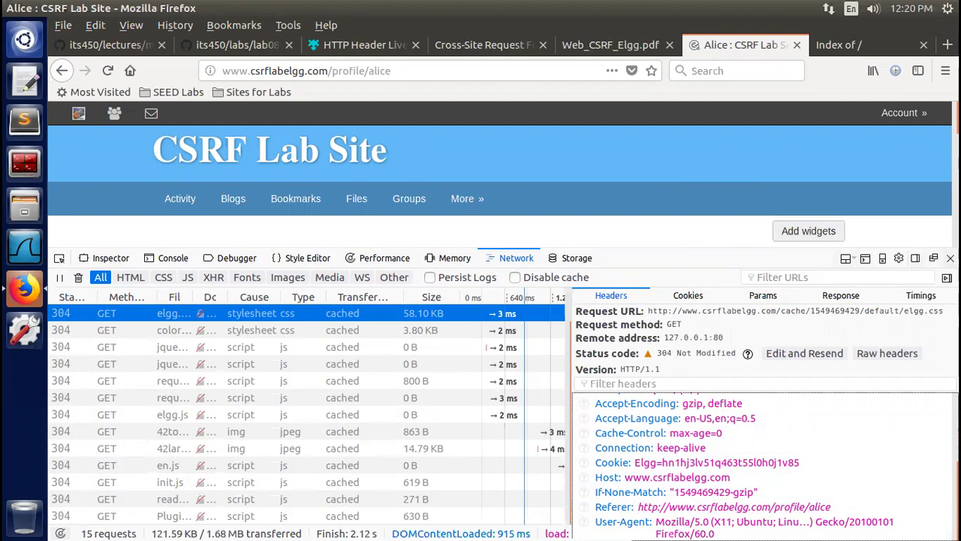
Close devtools, read Task 3.2 in Web_CSRF_Elgg.pdf, and return to the profile tab
key("F12")
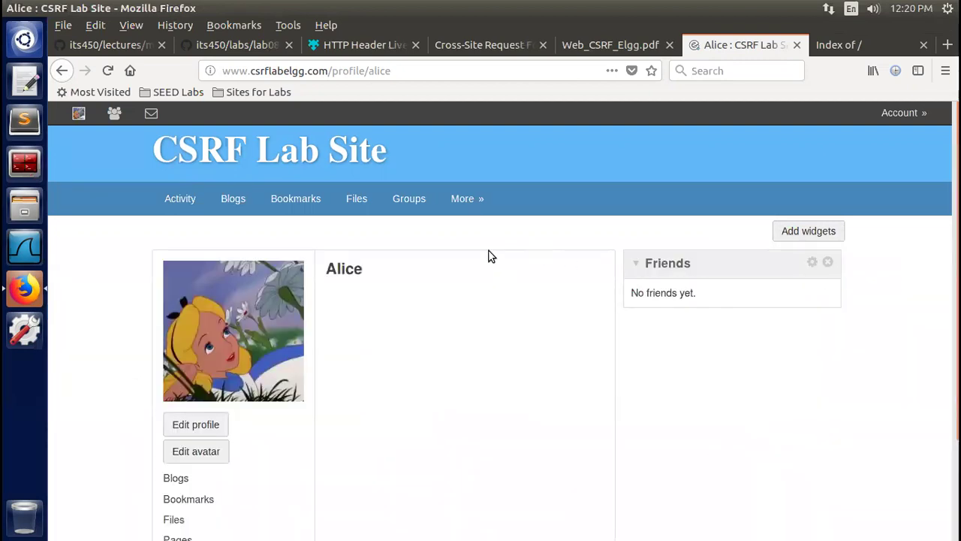
left_click(599, 46)
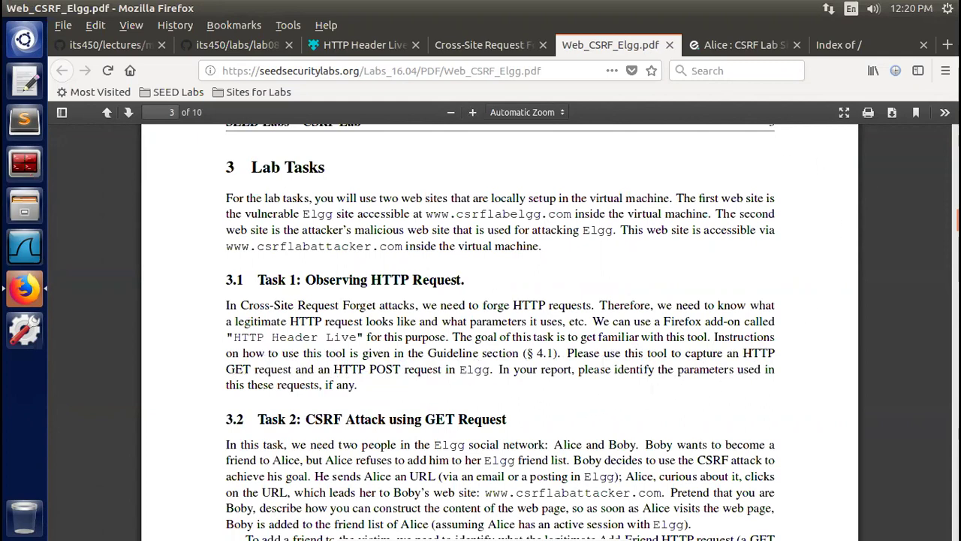
scroll(499, 331, "down", 3)
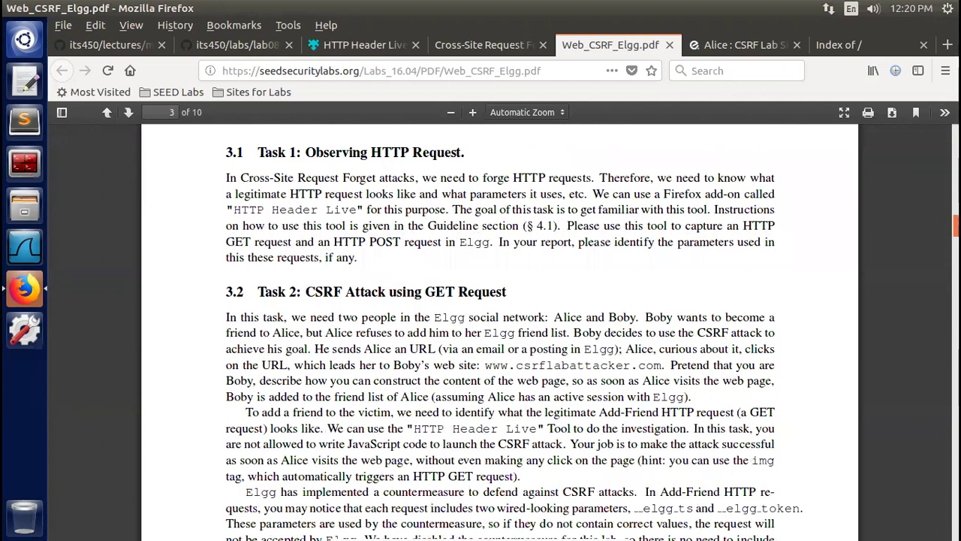
left_click(744, 46)
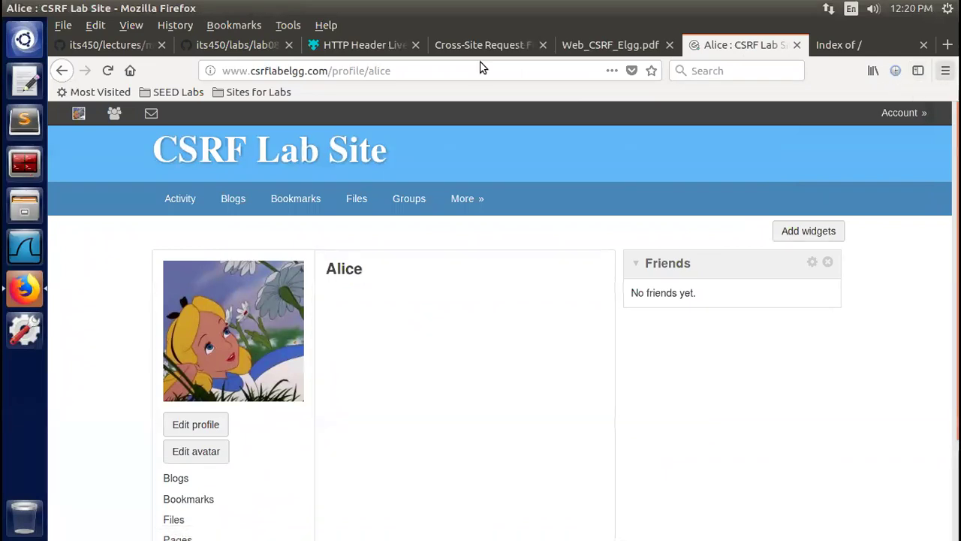
left_click(283, 28)
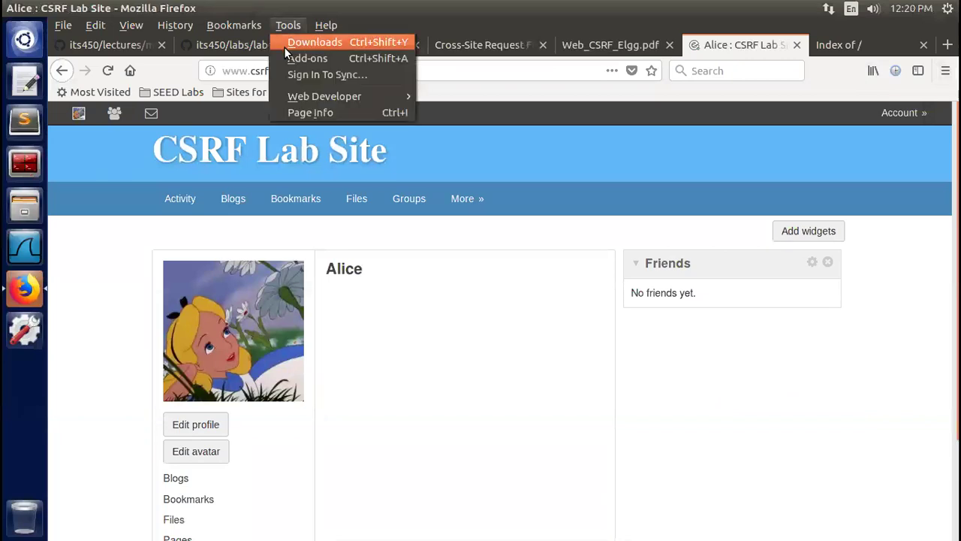
mouse_move(300, 93)
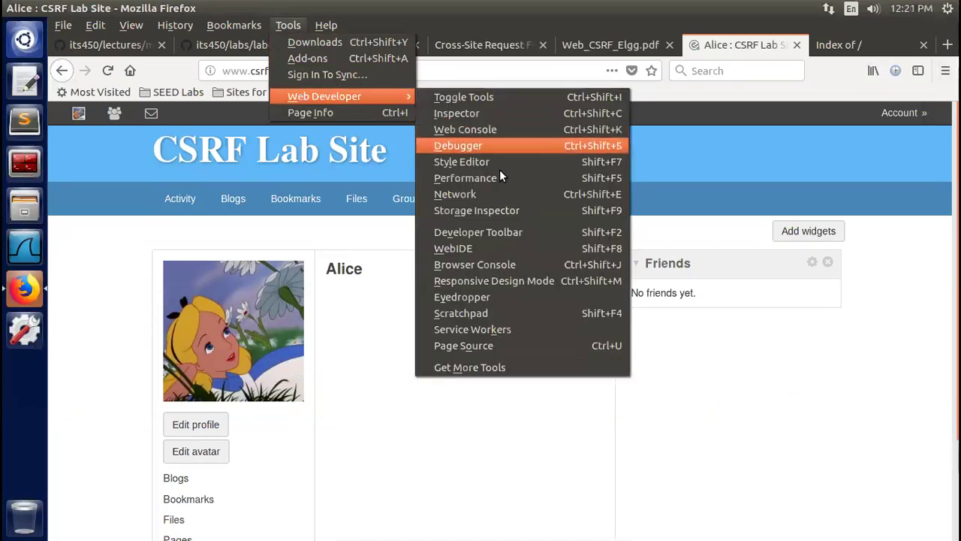
left_click(504, 195)
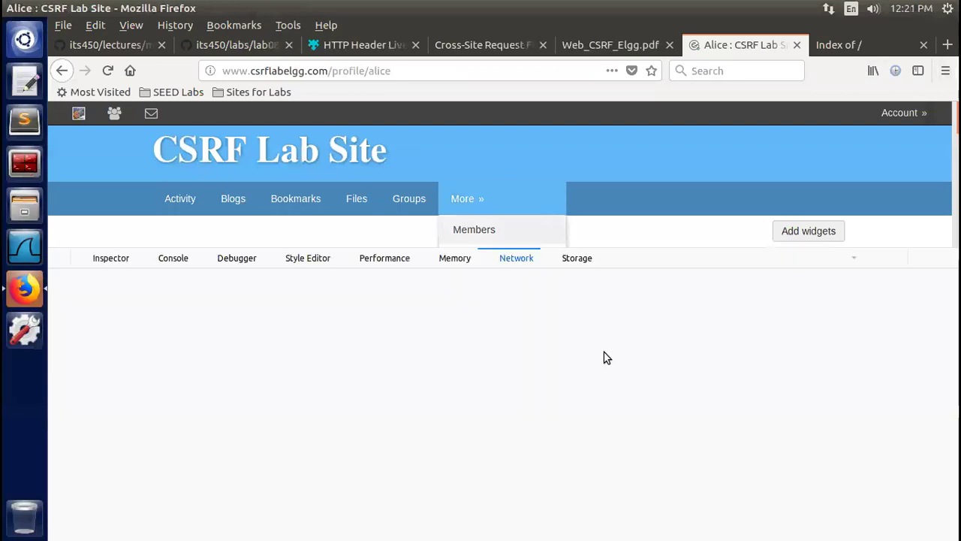
left_click(108, 71)
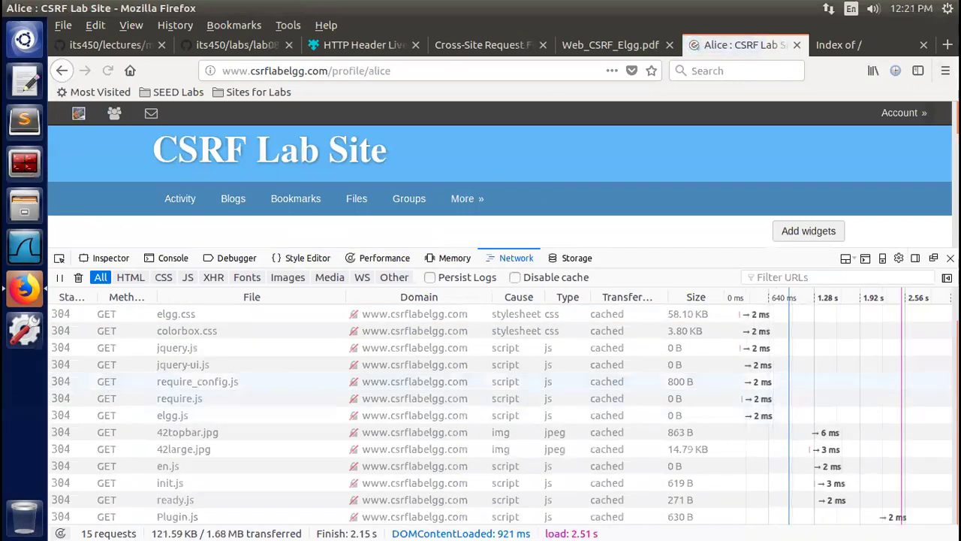
scroll(503, 414, "up", 1)
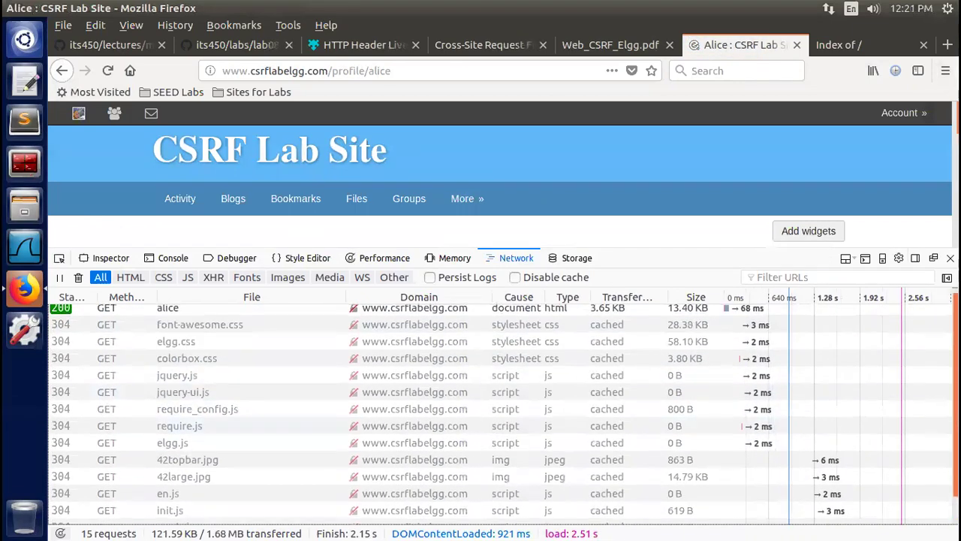
scroll(503, 415, "down", 1)
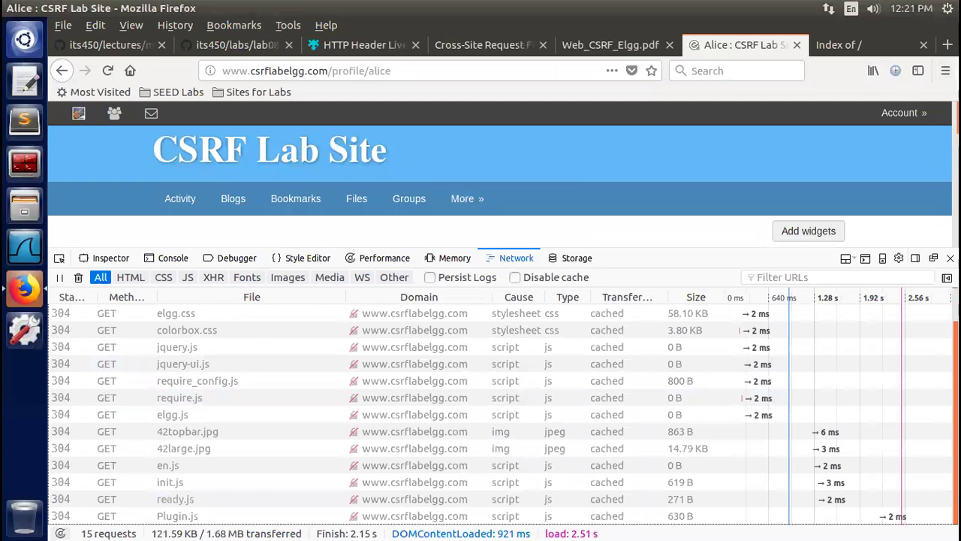
scroll(503, 414, "up", 1)
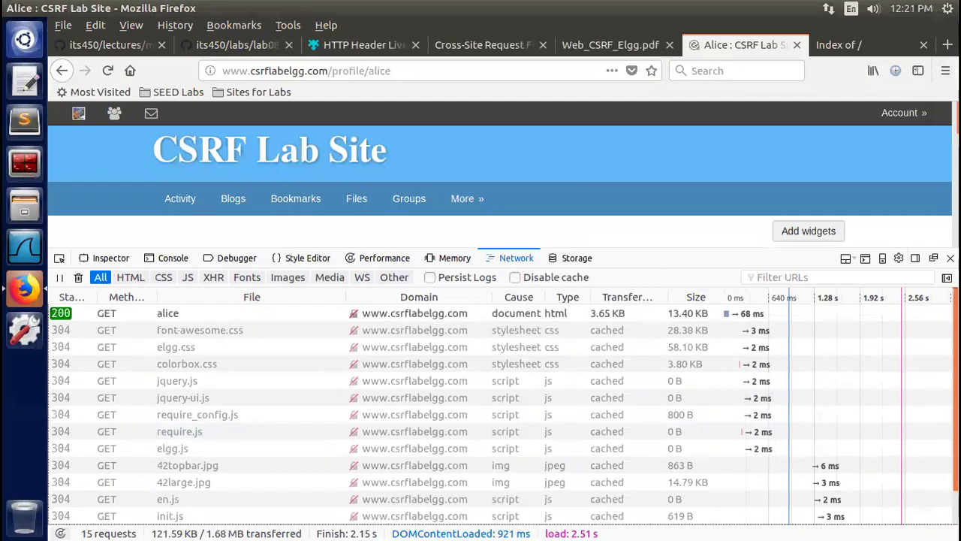
scroll(503, 414, "down", 1)
scroll(503, 415, "up", 1)
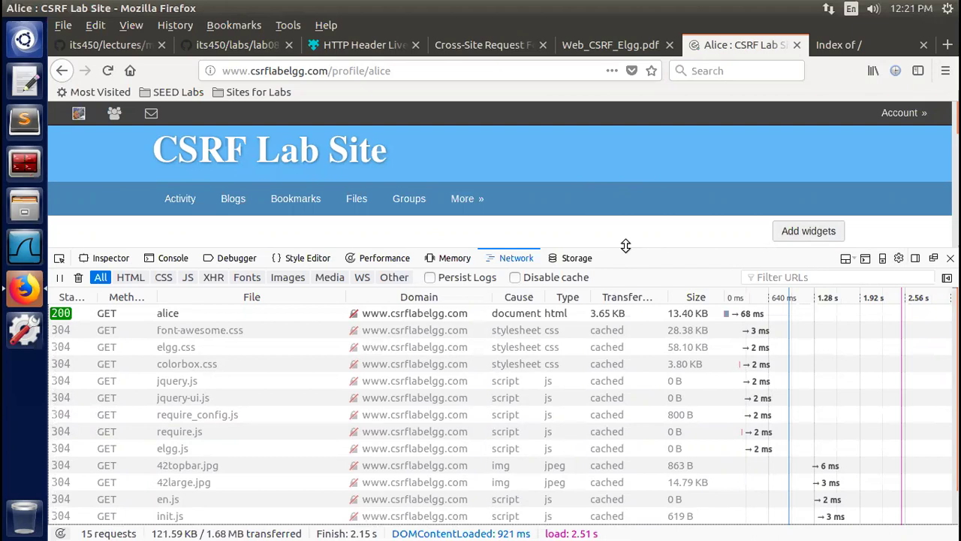
Shrink the devtools pane and go to Alice's Edit profile page
left_click_drag(626, 250, 635, 410)
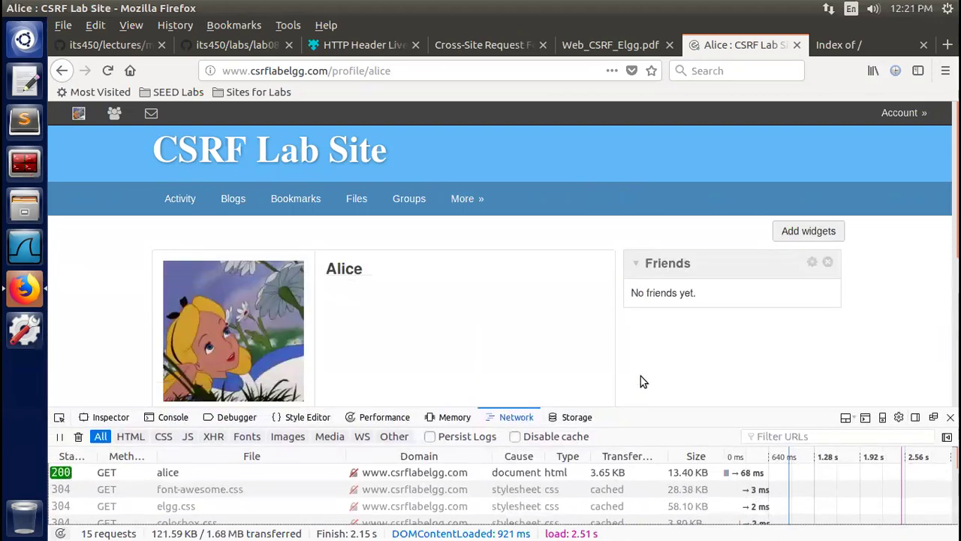
mouse_move(907, 120)
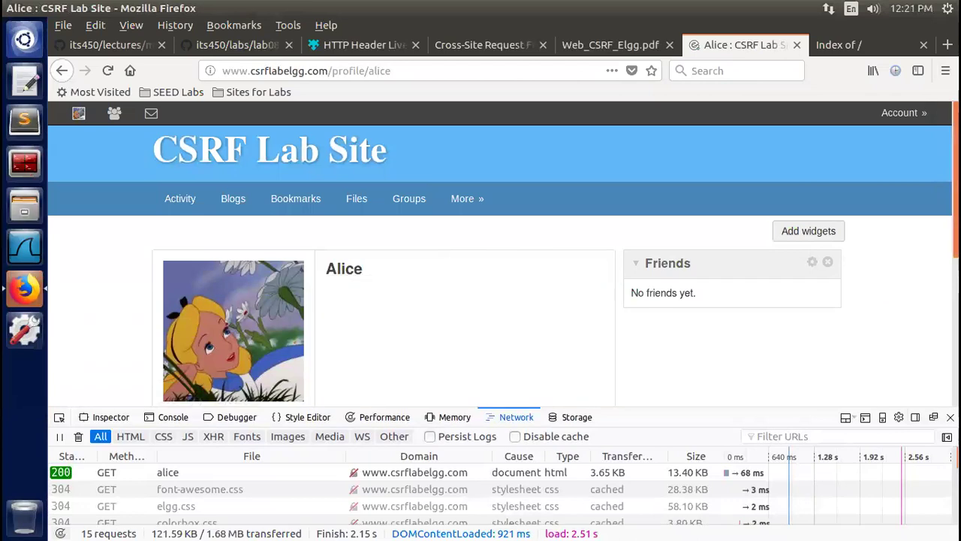
scroll(481, 255, "down", 2)
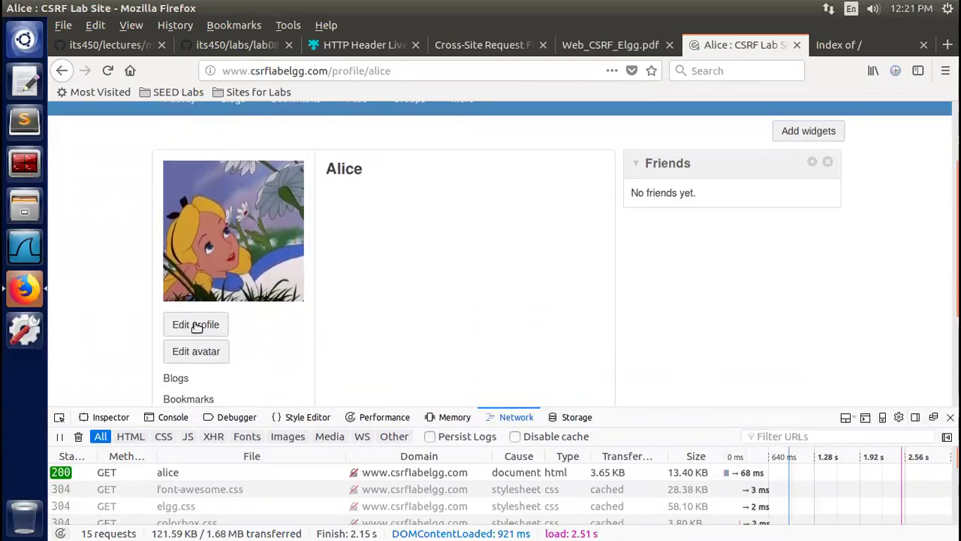
left_click(193, 327)
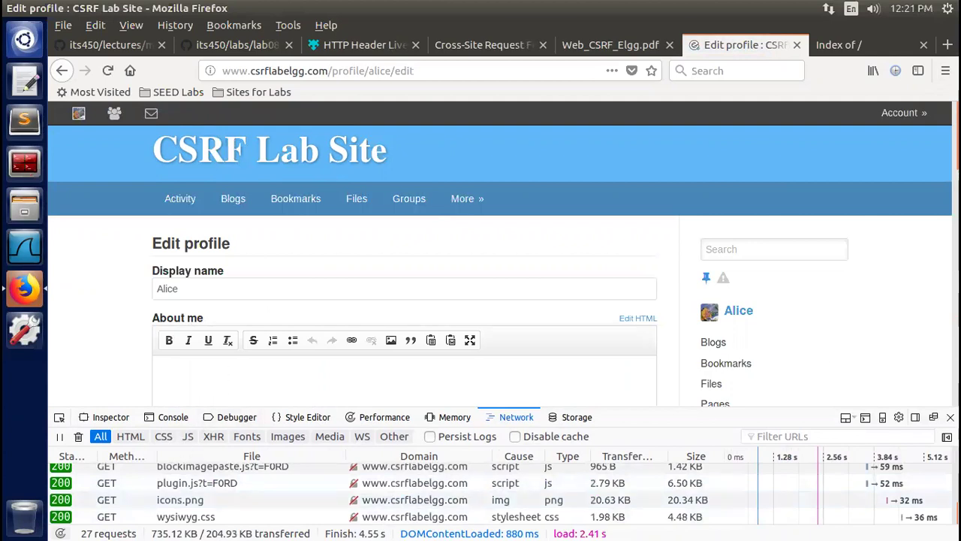
Enter 'This is Alice. Welcome to my virtual world!' as About me and save
left_click(377, 309)
scroll(377, 309, "down", 2)
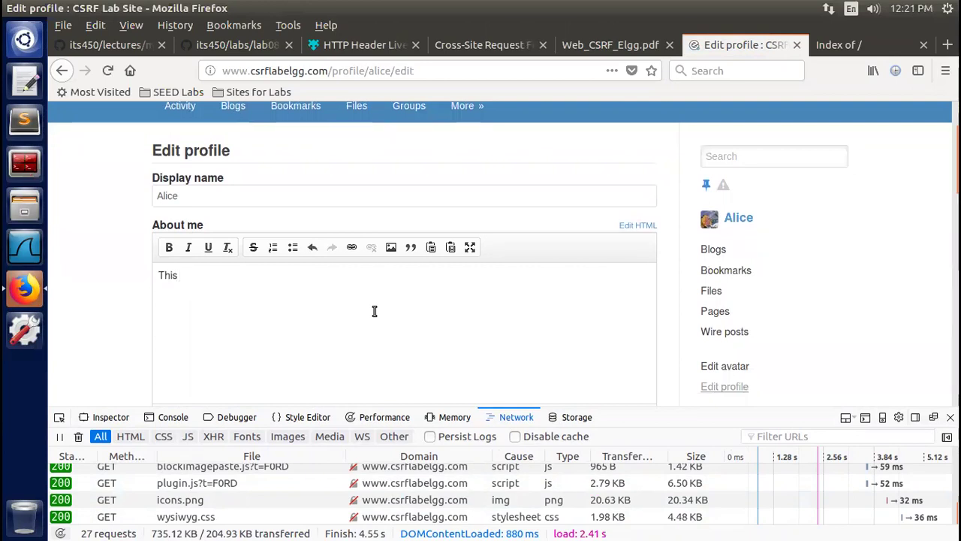
type("ice. Welcome to my vir")
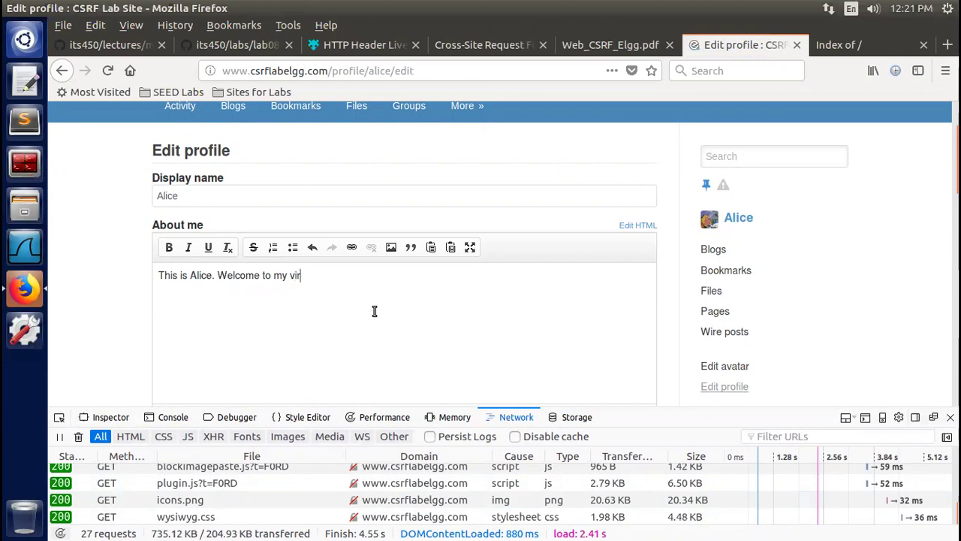
type("ual v")
key("BackSpace")
type("world!")
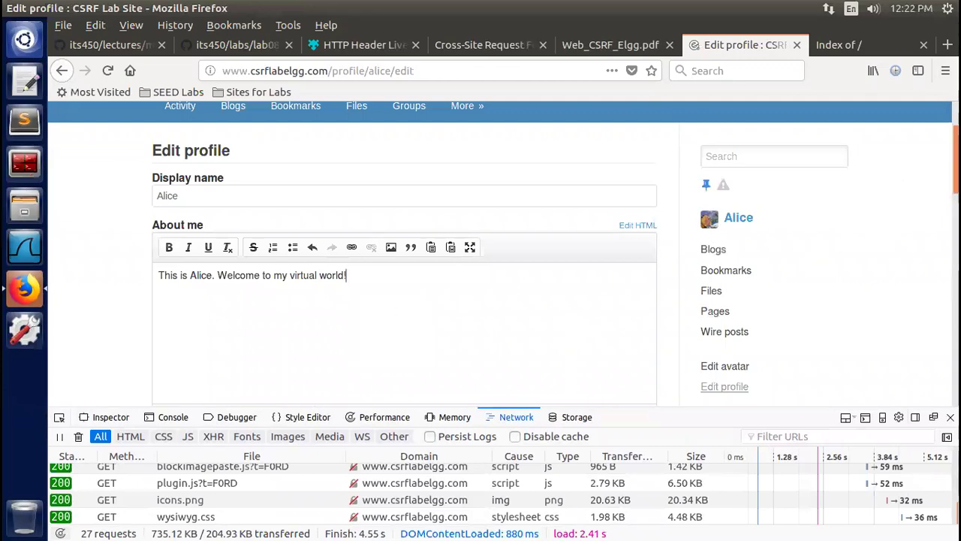
scroll(652, 312, "down", 2)
scroll(404, 255, "down", 8)
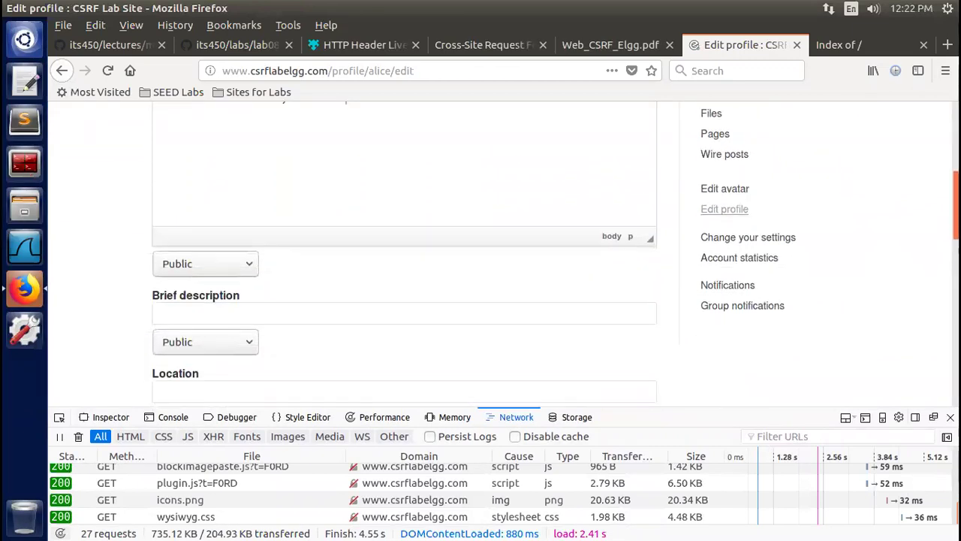
scroll(404, 256, "down", 15)
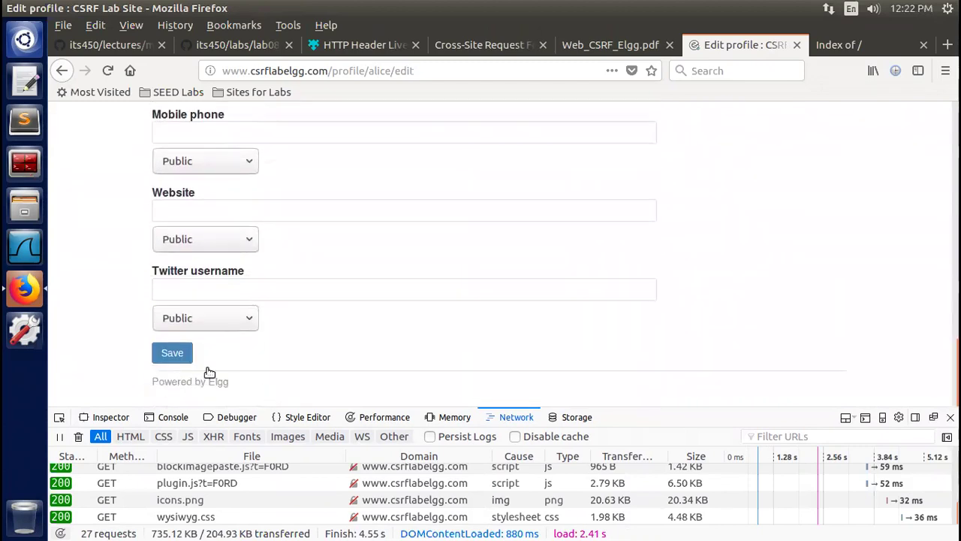
left_click(171, 356)
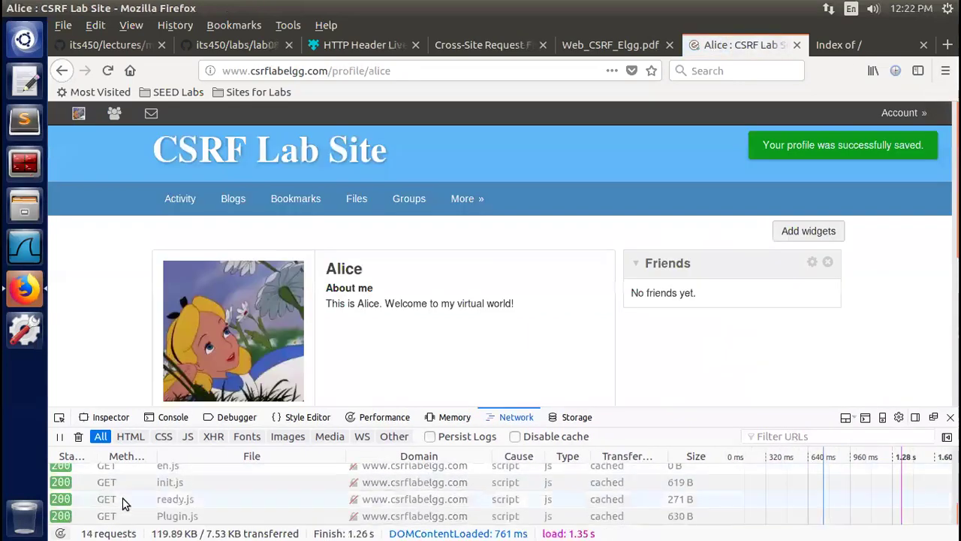
Enlarge the Network pane and review the POST /action/profile/edit headers (302 Found)
left_click_drag(604, 406, 585, 197)
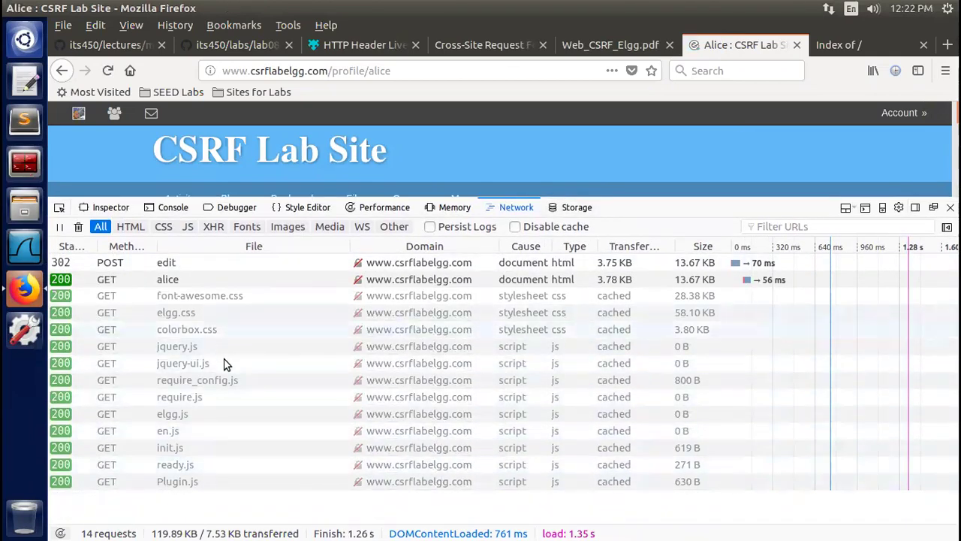
left_click(121, 264)
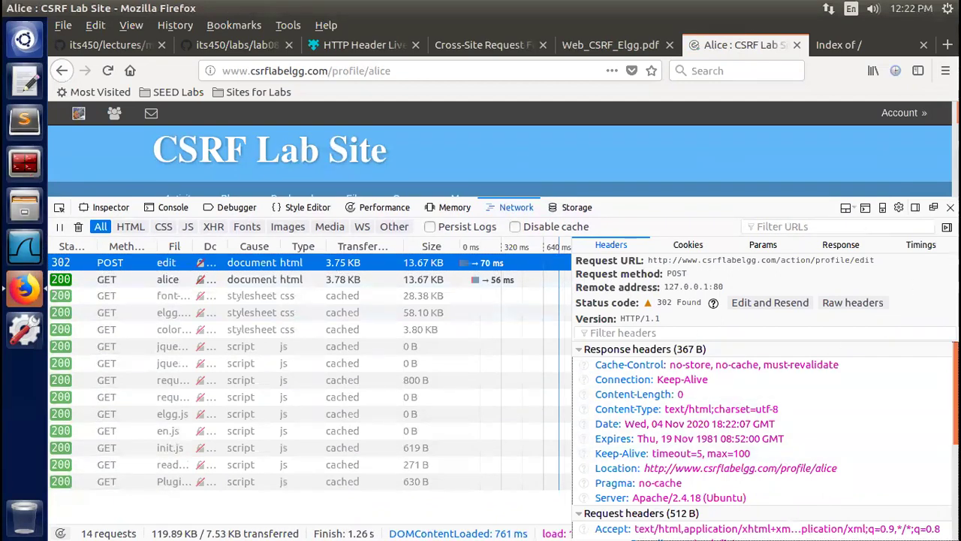
scroll(765, 441, "down", 3)
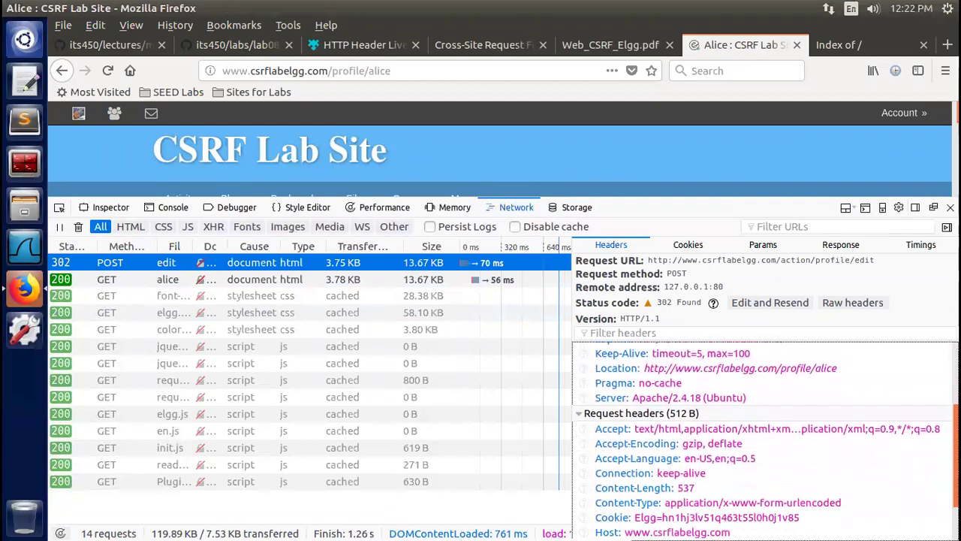
scroll(765, 440, "up", 2)
scroll(765, 441, "up", 1)
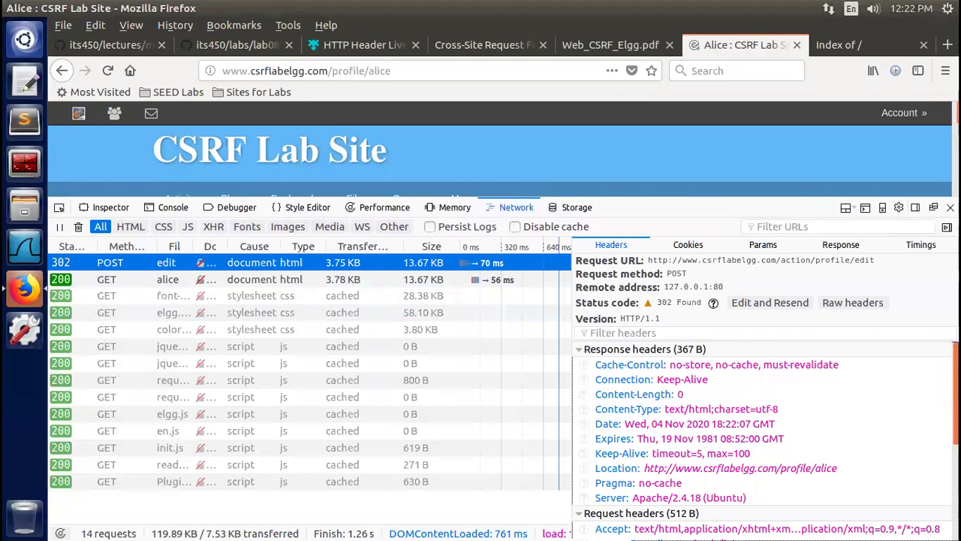
scroll(764, 441, "down", 4)
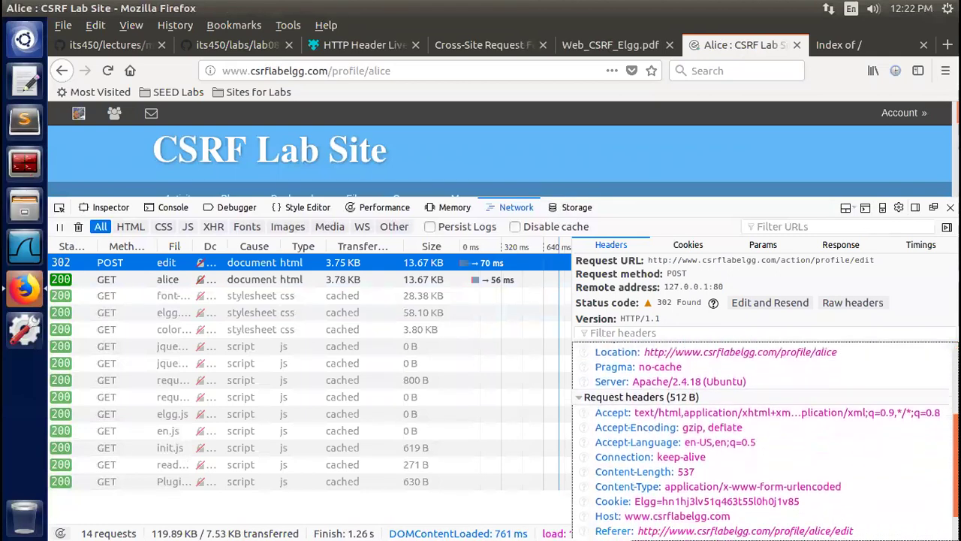
scroll(765, 440, "down", 1)
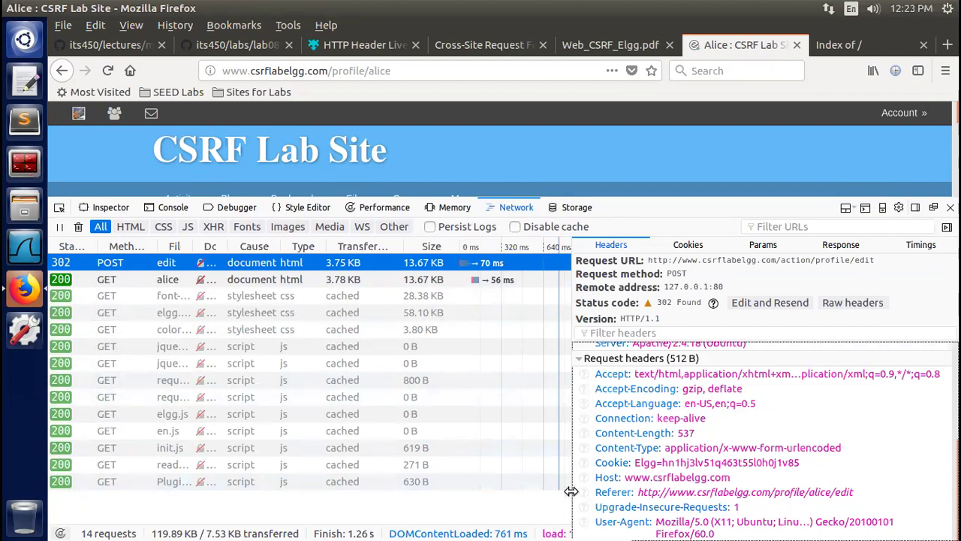
left_click(567, 281)
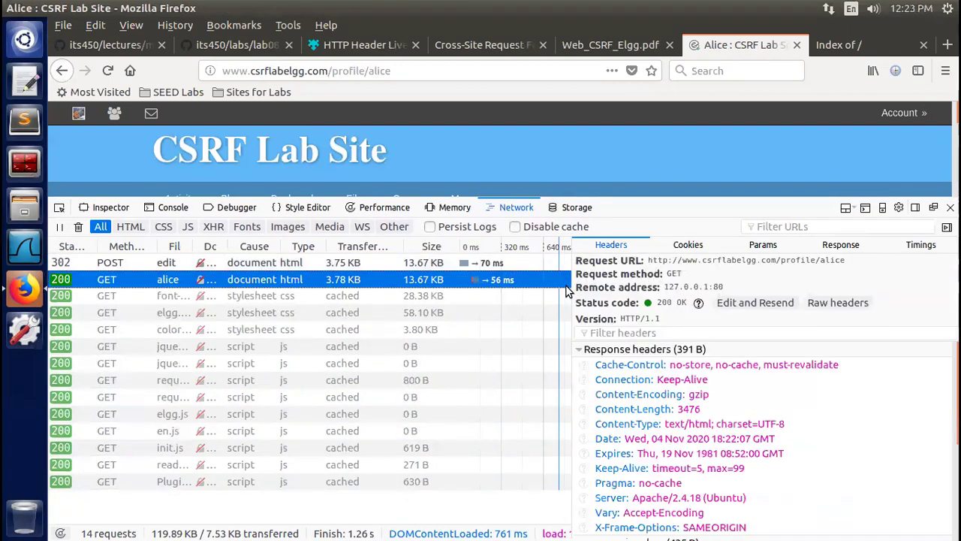
left_click(563, 263)
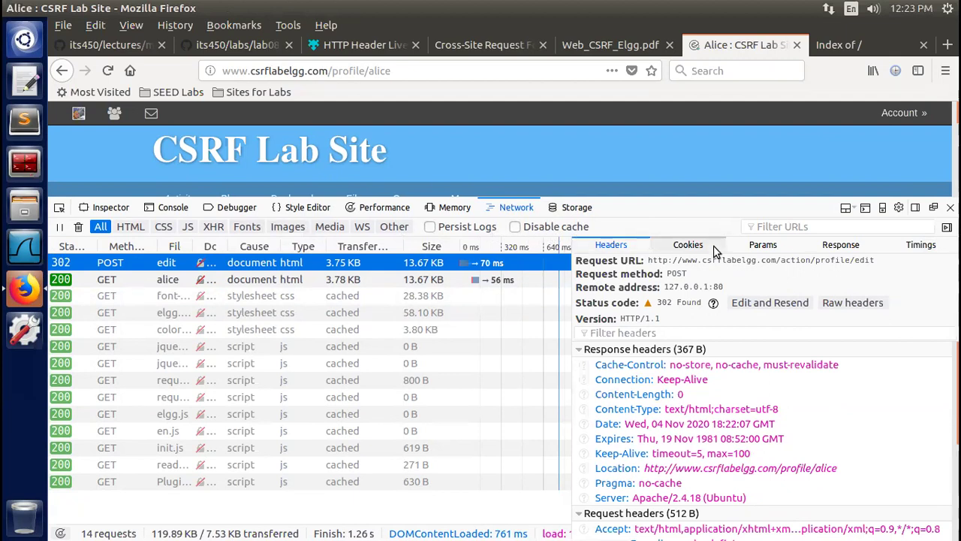
Show the edit request's form data: Elgg token, timestamp, access levels, guid 42, description
left_click(763, 245)
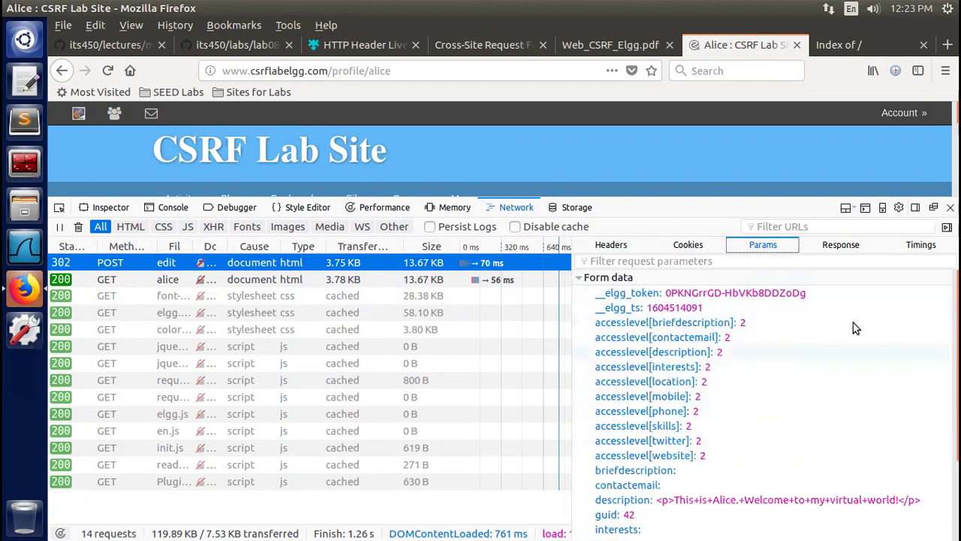
scroll(853, 322, "down", 1)
scroll(765, 402, "down", 2)
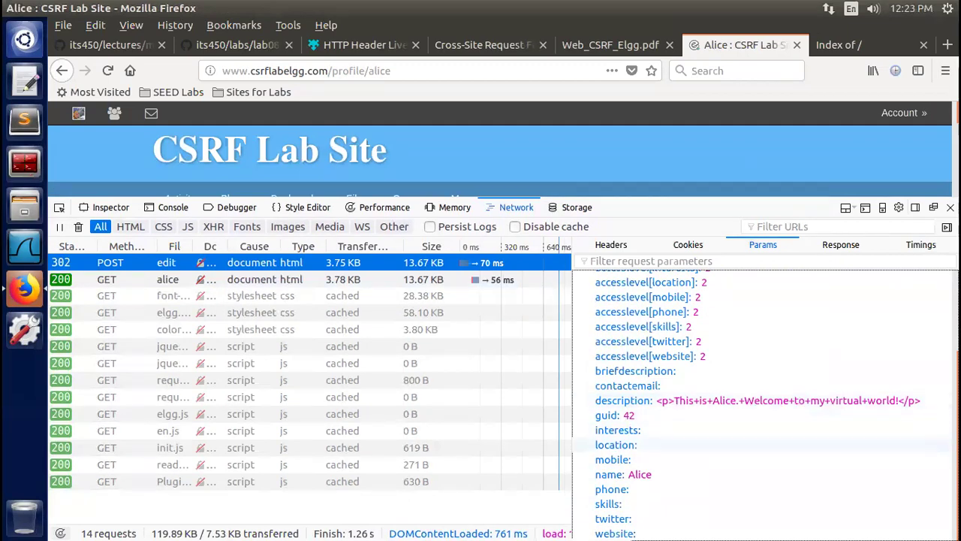
scroll(762, 405, "up", 3)
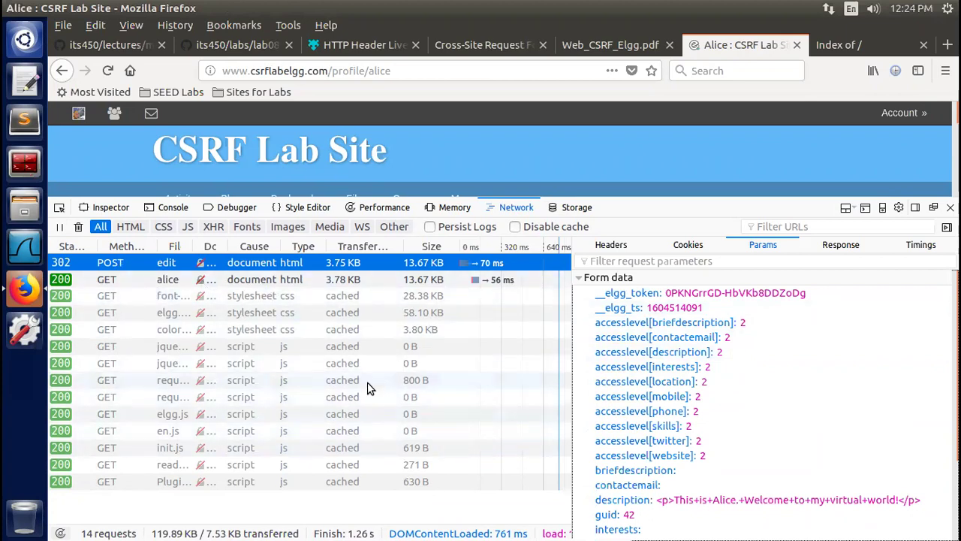
left_click(617, 47)
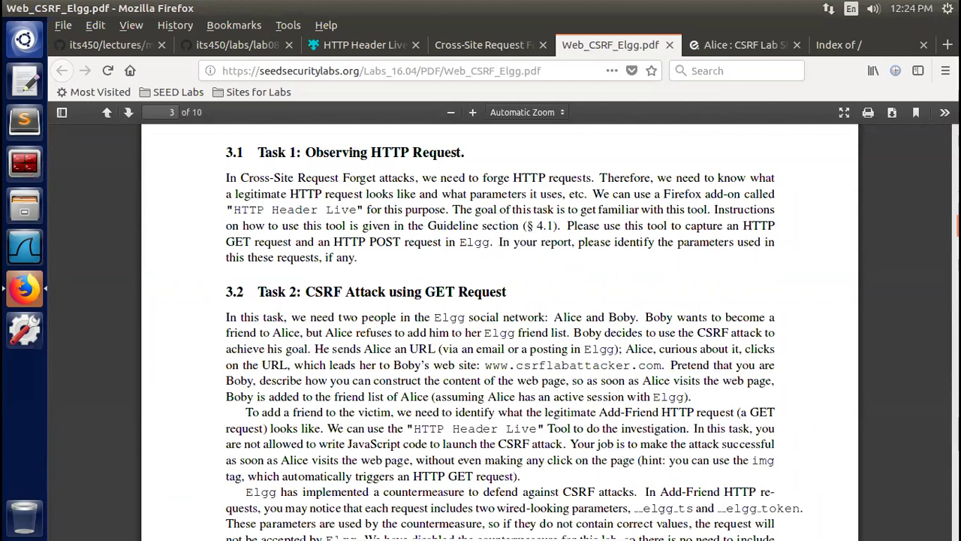
scroll(503, 330, "down", 2)
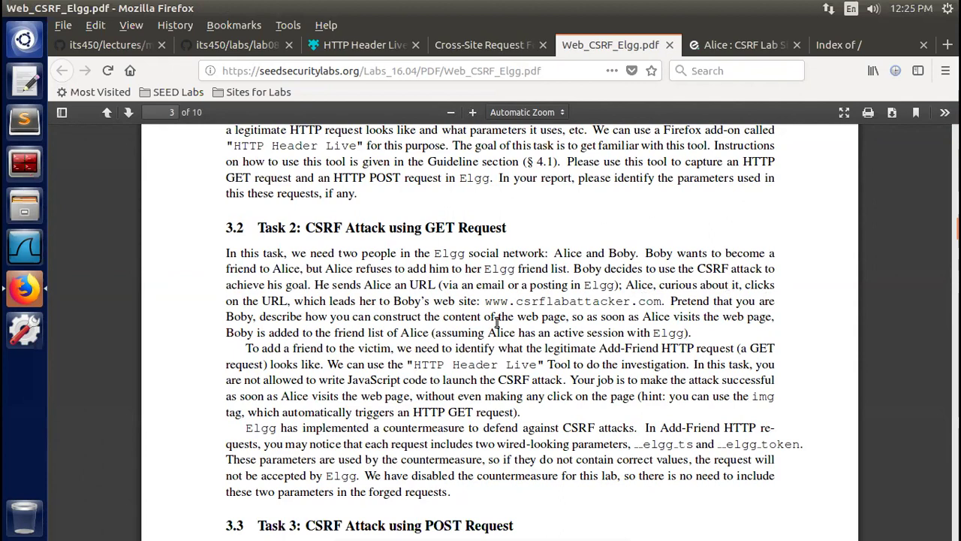
double_click(533, 300)
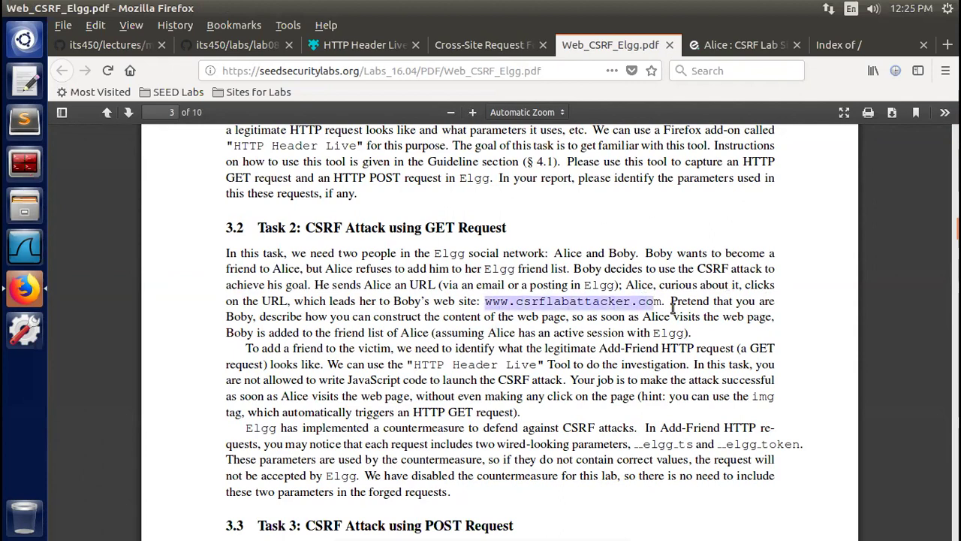
left_click(711, 316)
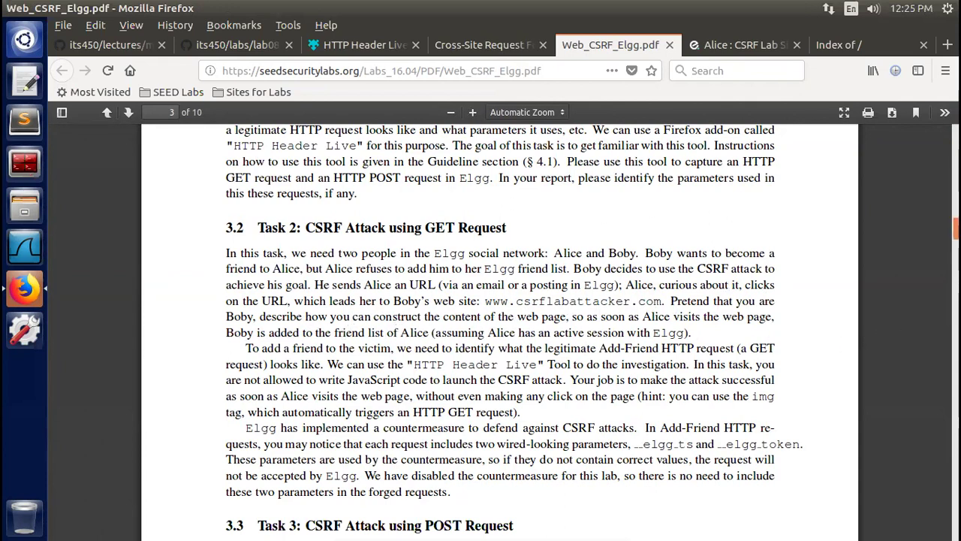
scroll(952, 230, "down", 1)
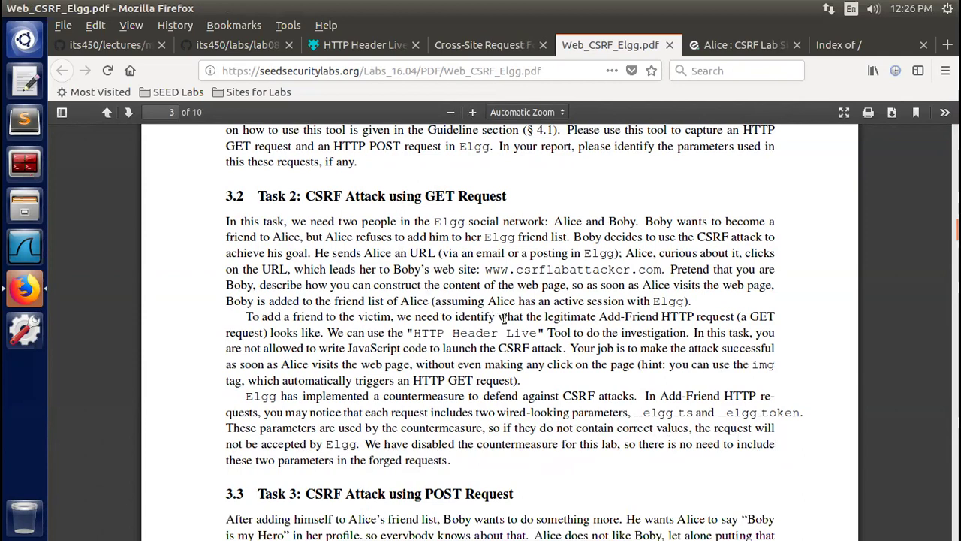
left_click_drag(544, 316, 733, 316)
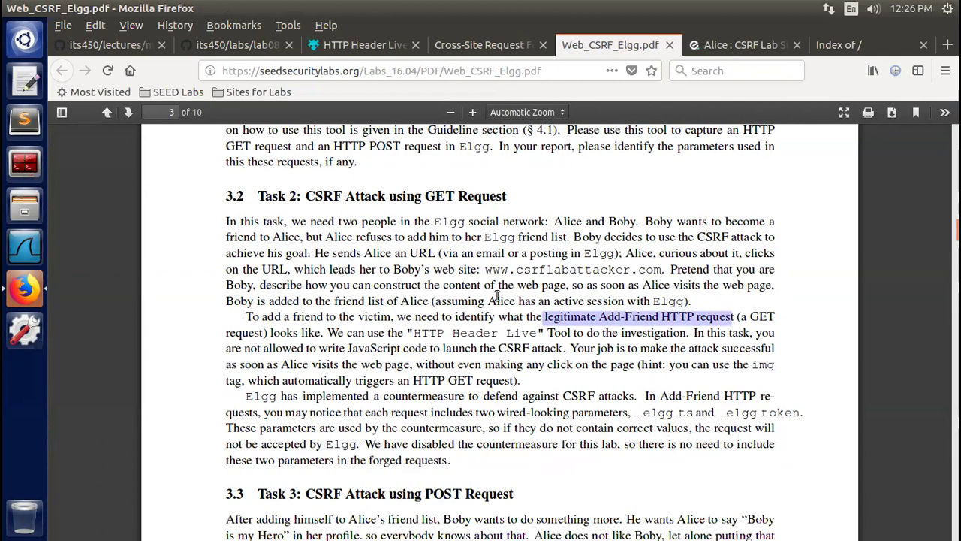
left_click(335, 338)
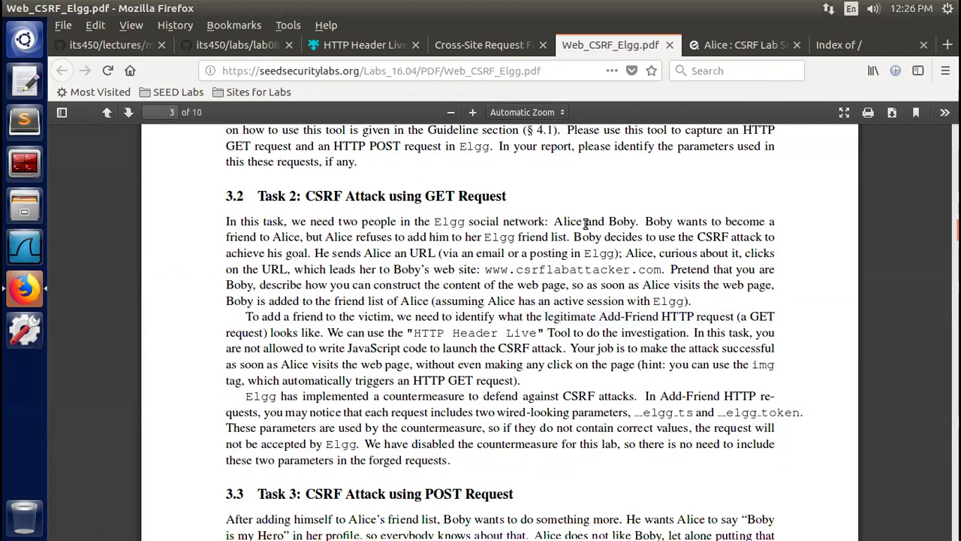
left_click(726, 47)
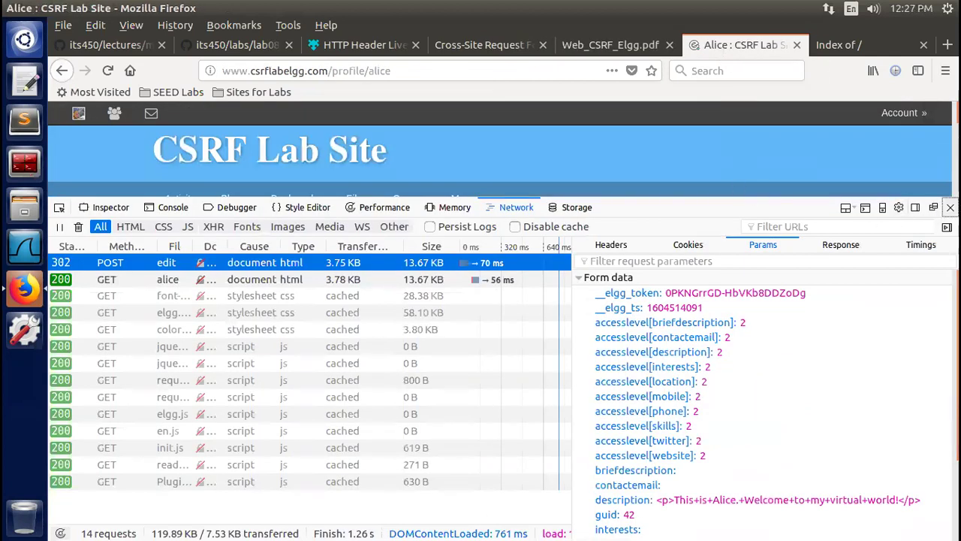
left_click(950, 207)
mouse_move(911, 114)
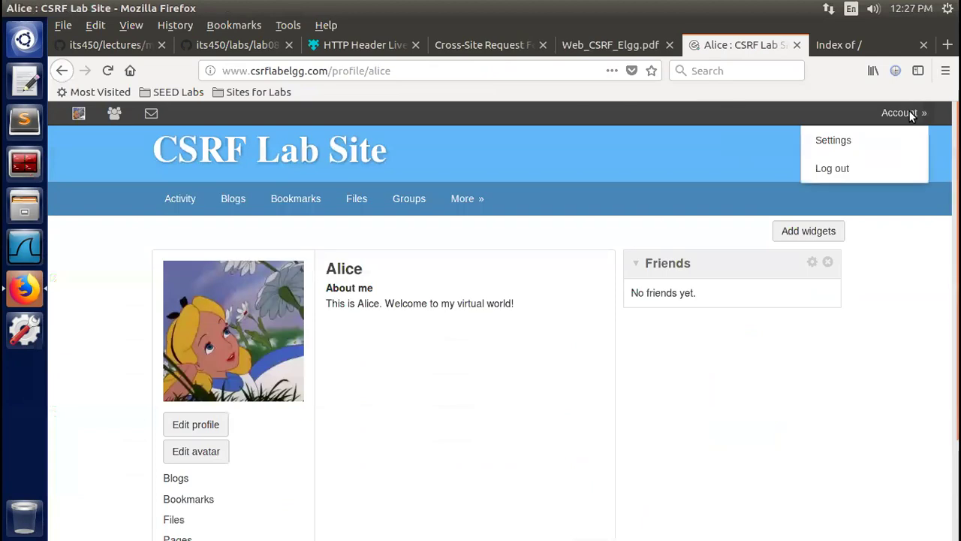
left_click(841, 167)
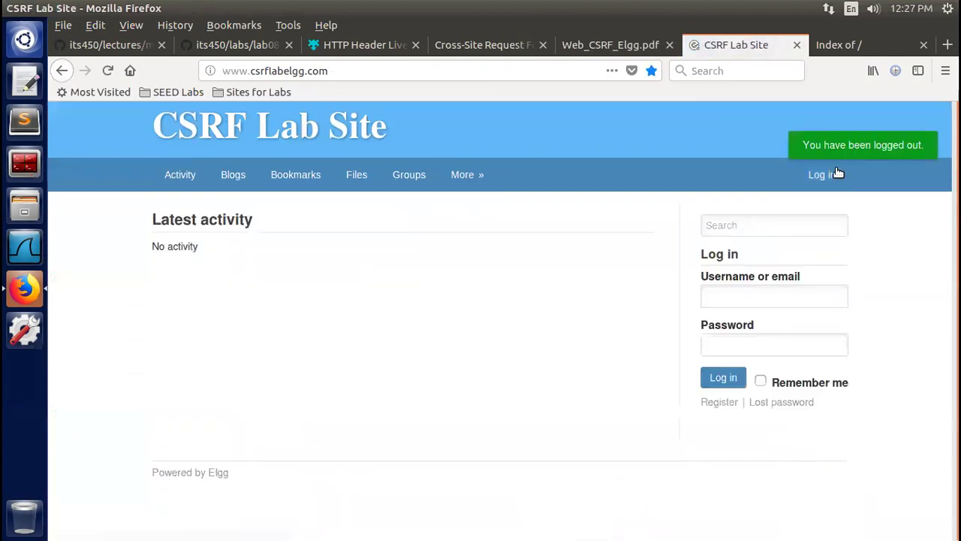
Log in as Boby with the account password and save the credentials in Firefox
left_click(745, 299)
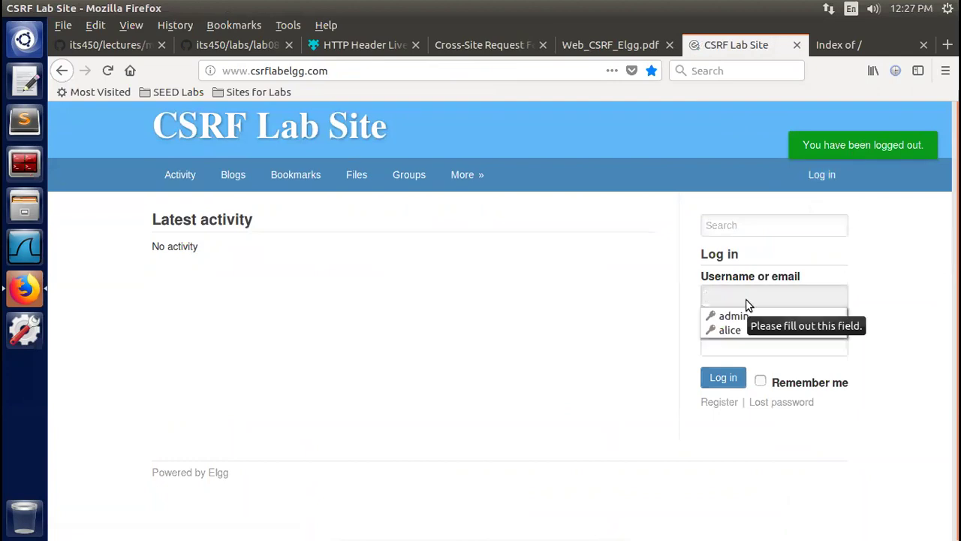
type("boby")
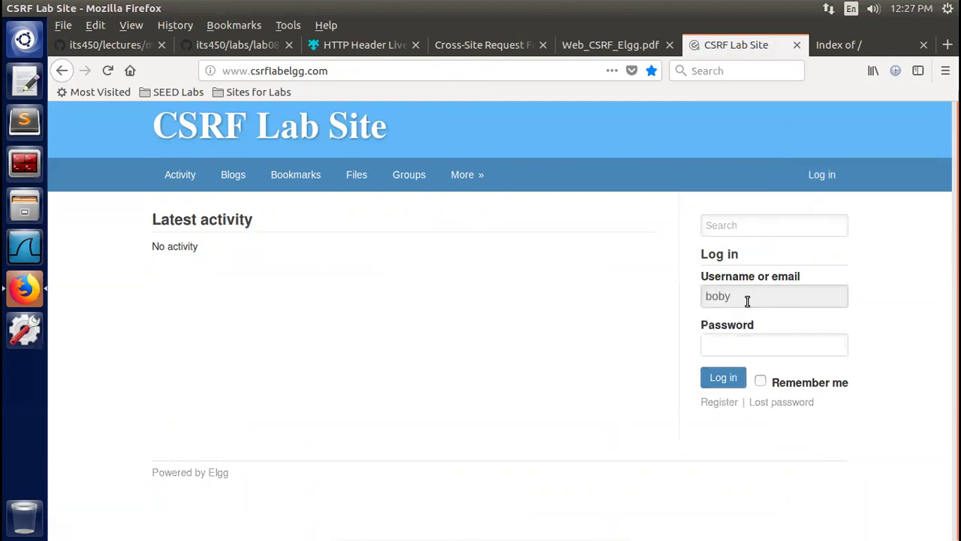
left_click(743, 351)
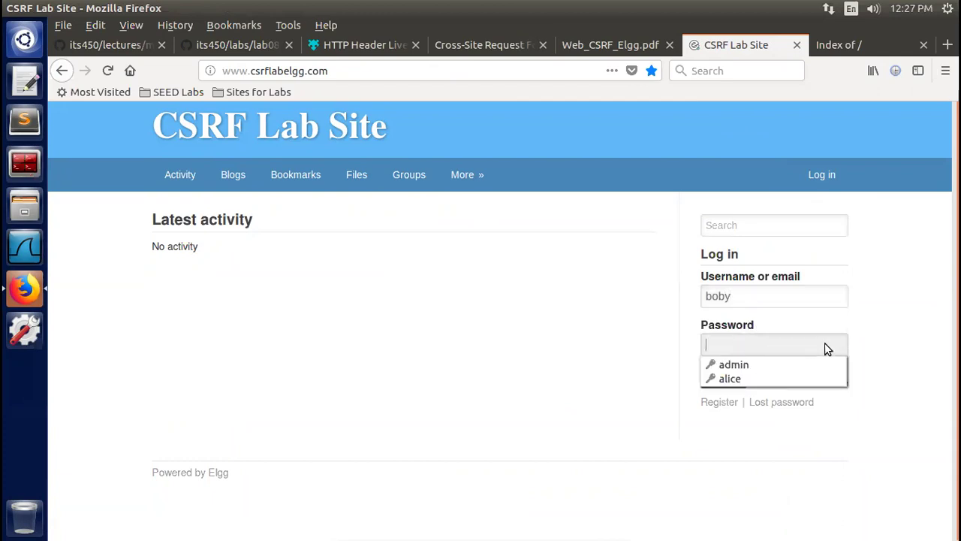
type("seedboby")
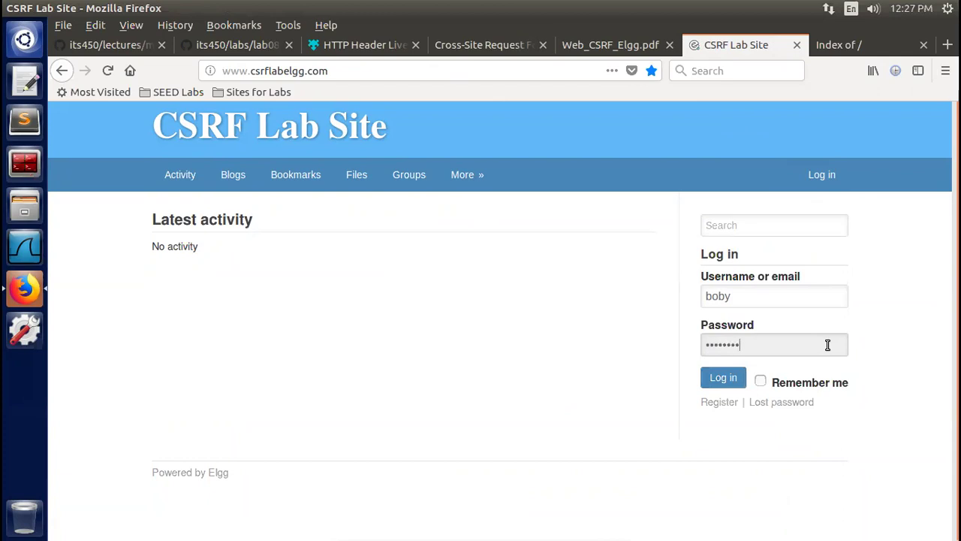
left_click(723, 378)
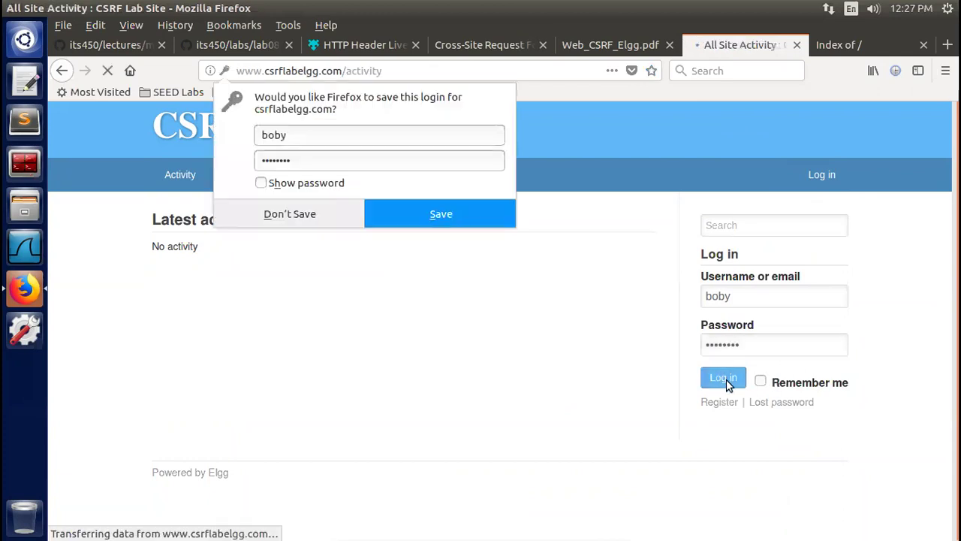
left_click(438, 215)
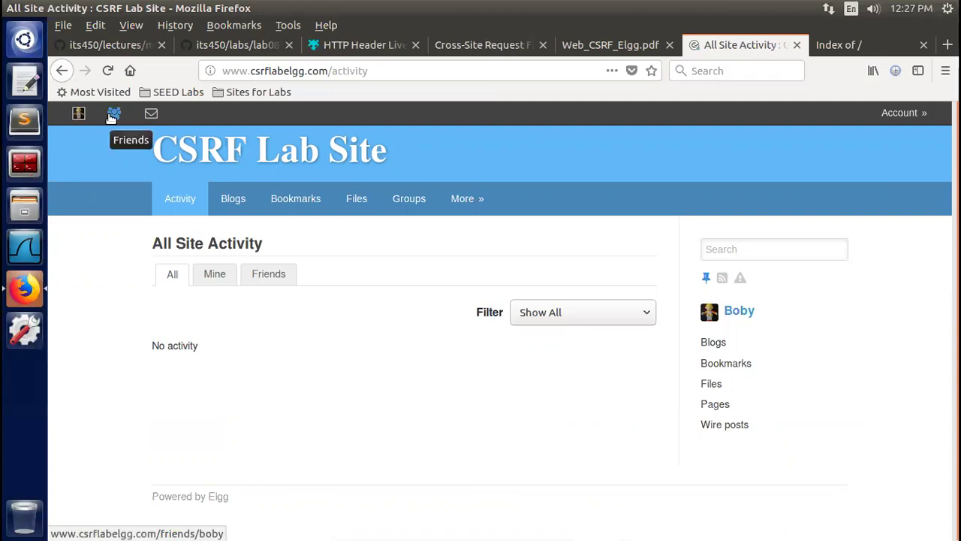
Check the account's empty friends list, then go to More » Members to list the 5 newest members
left_click(112, 116)
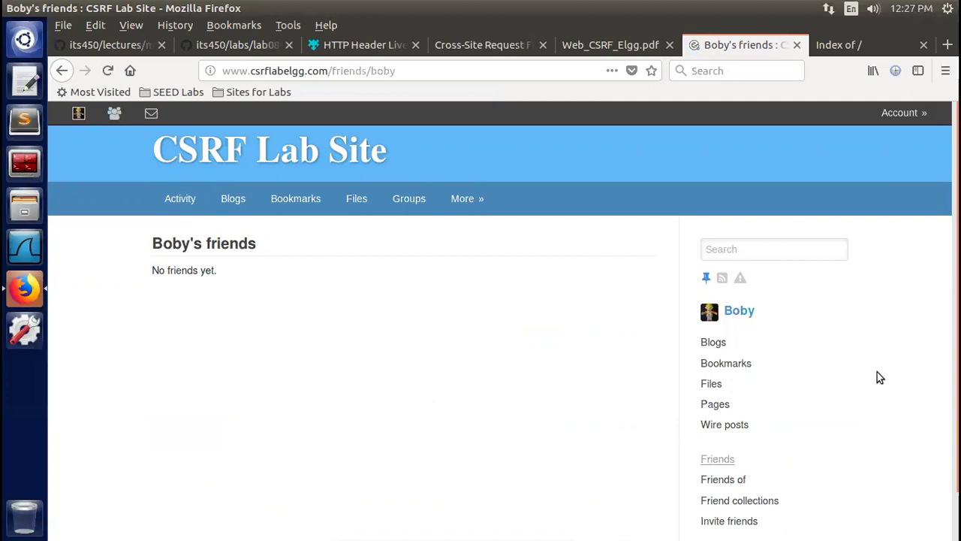
scroll(503, 314, "down", 2)
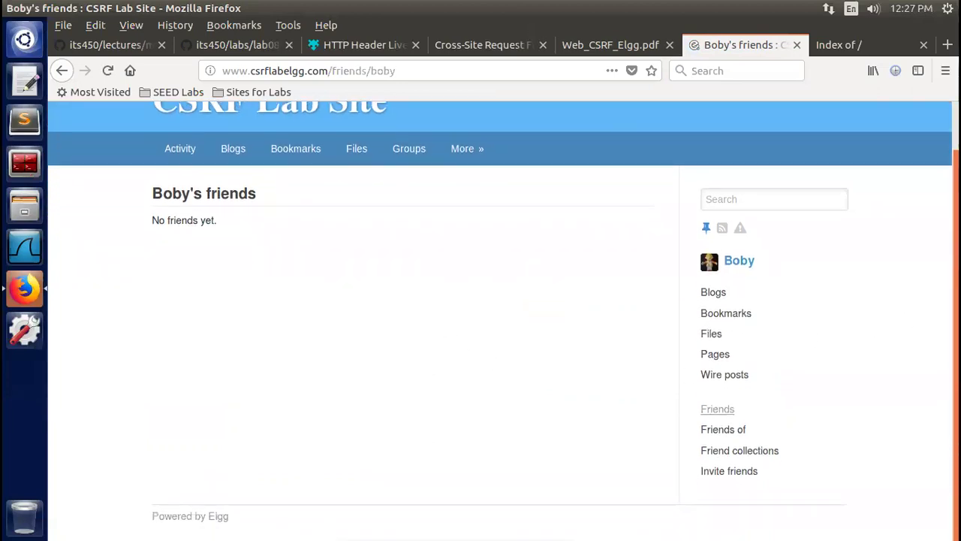
scroll(503, 320, "up", 2)
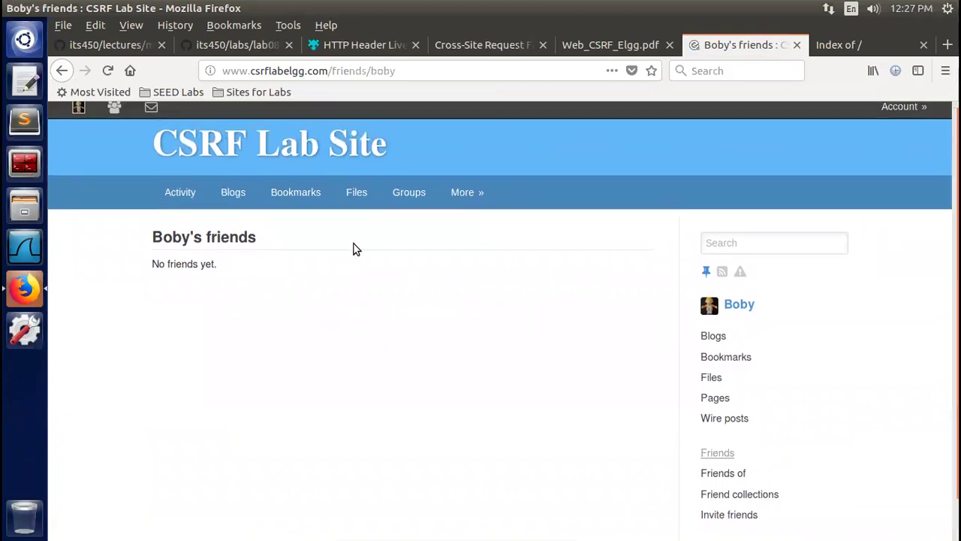
mouse_move(462, 195)
left_click(490, 228)
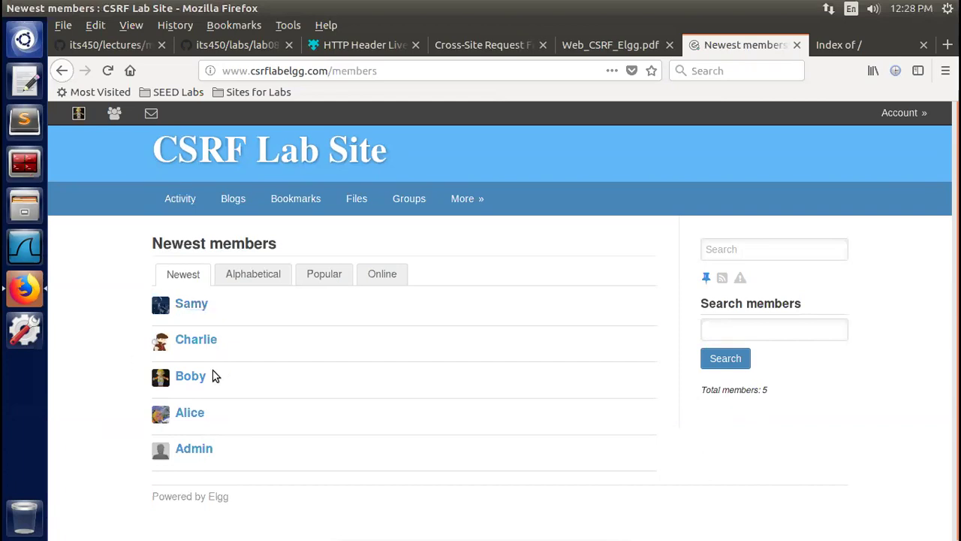
Open the newest member's profile and show the empty HTTP Header Live sidebar
left_click(189, 305)
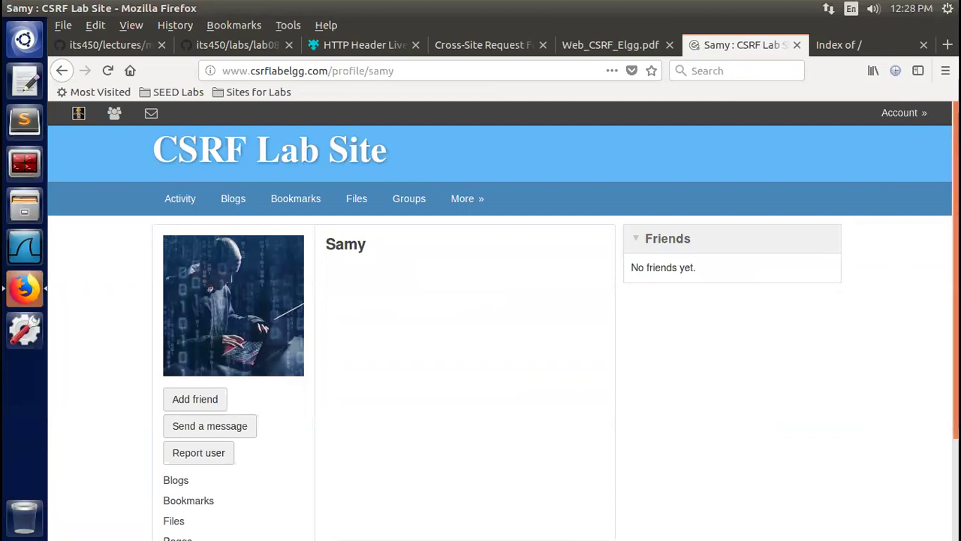
scroll(839, 224, "down", 2)
scroll(503, 321, "up", 2)
scroll(507, 327, "down", 1)
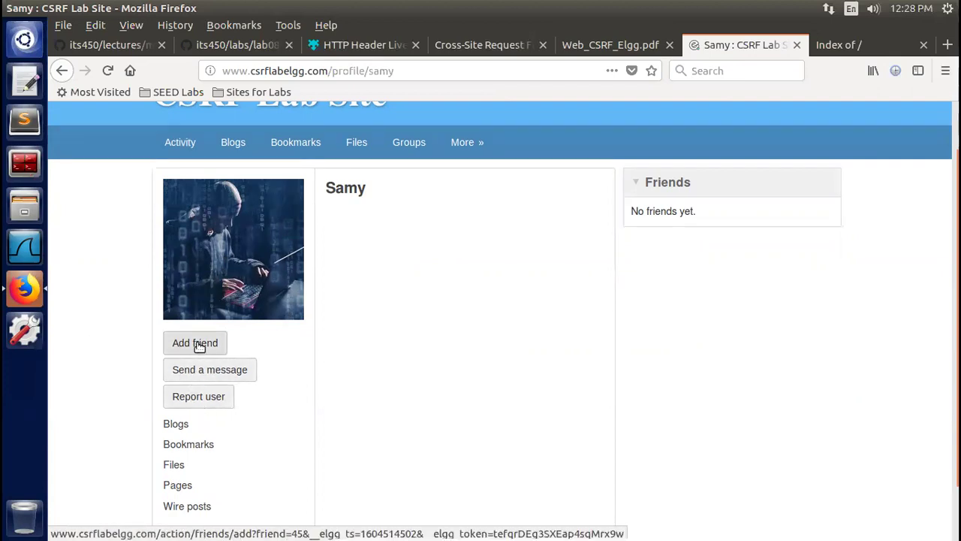
left_click(918, 70)
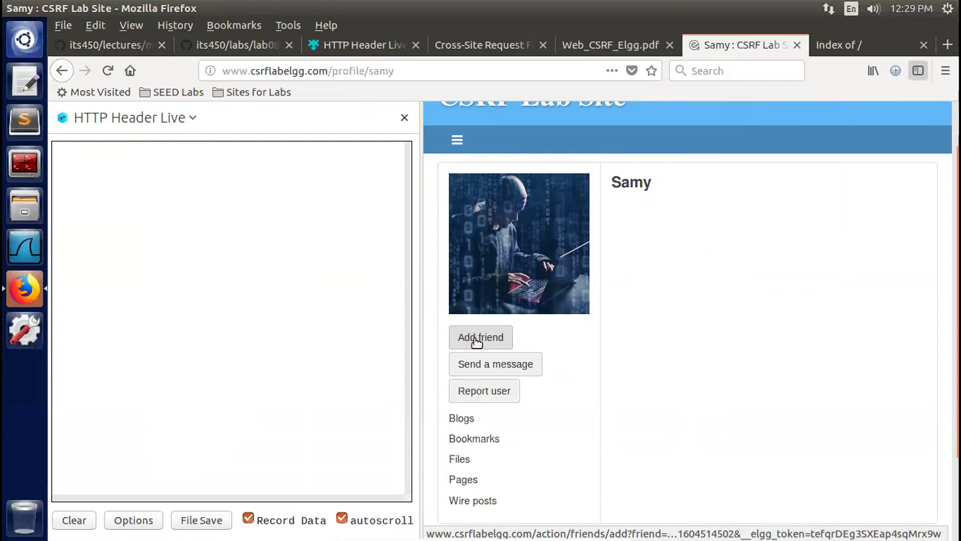
Close the HTTP Header Live sidebar
left_click(404, 117)
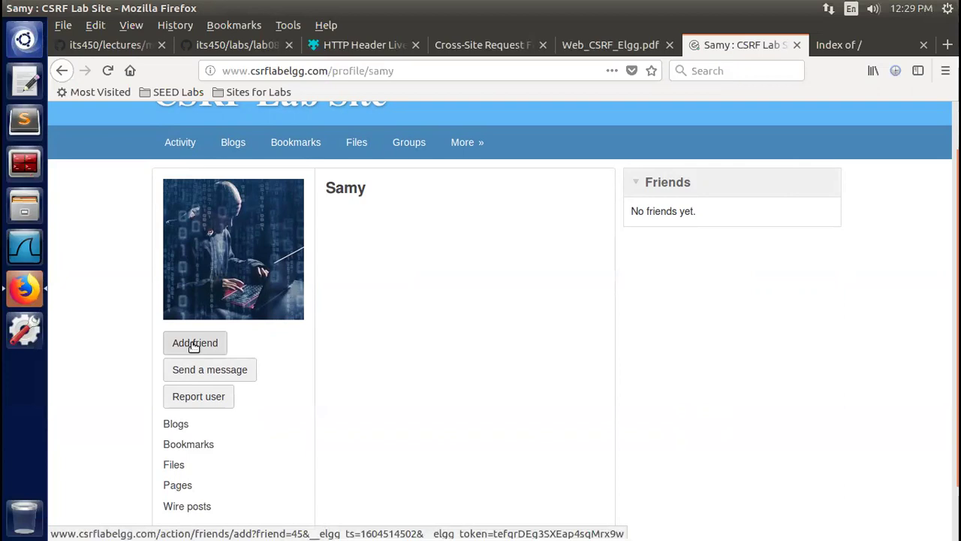
View the profile page's source in a new tab and search it for 'add', finding 5 matches
right_click(428, 300)
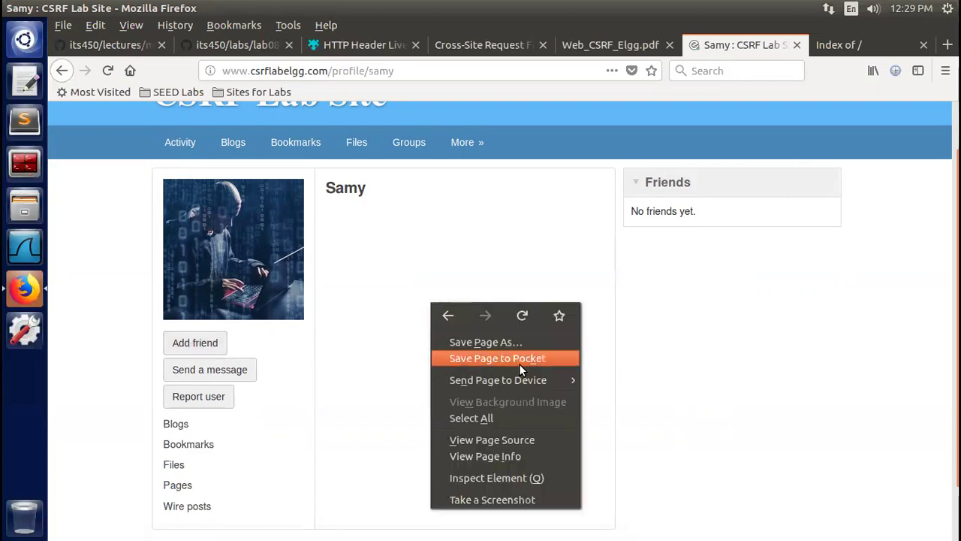
left_click(524, 440)
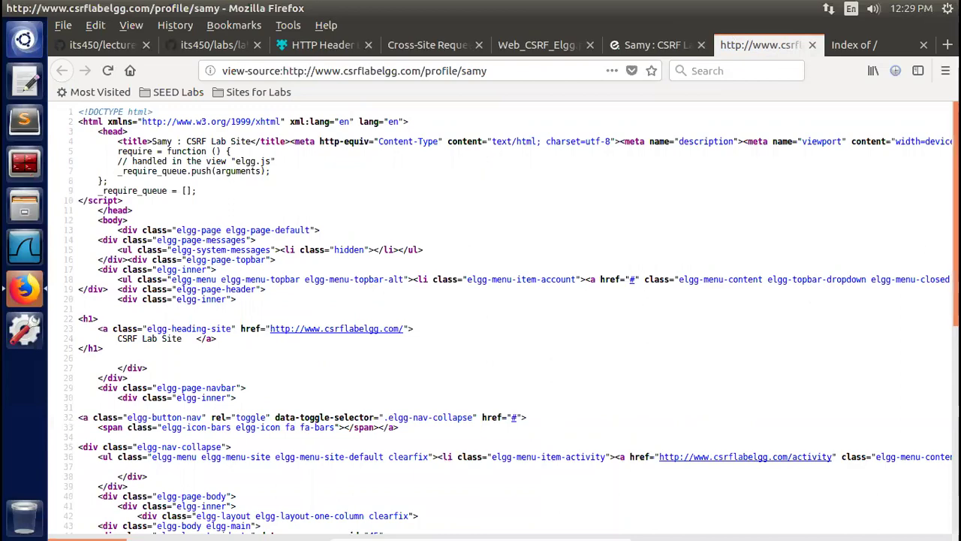
scroll(512, 317, "down", 3)
scroll(511, 318, "down", 5)
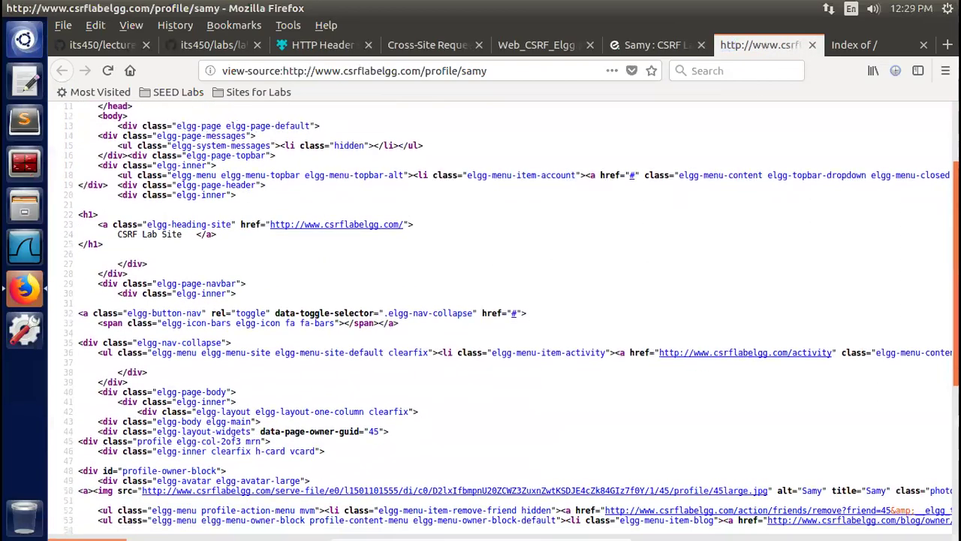
scroll(512, 318, "down", 2)
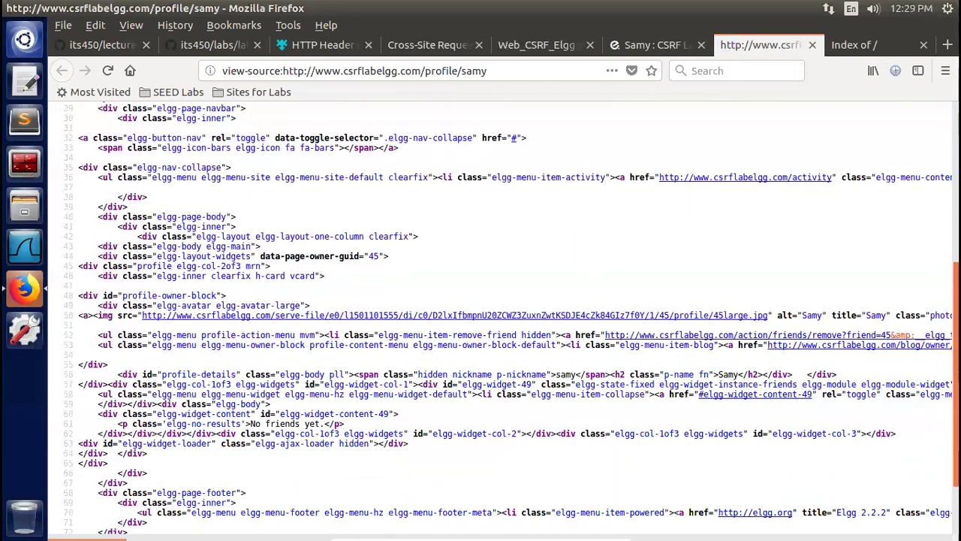
scroll(511, 317, "down", 1)
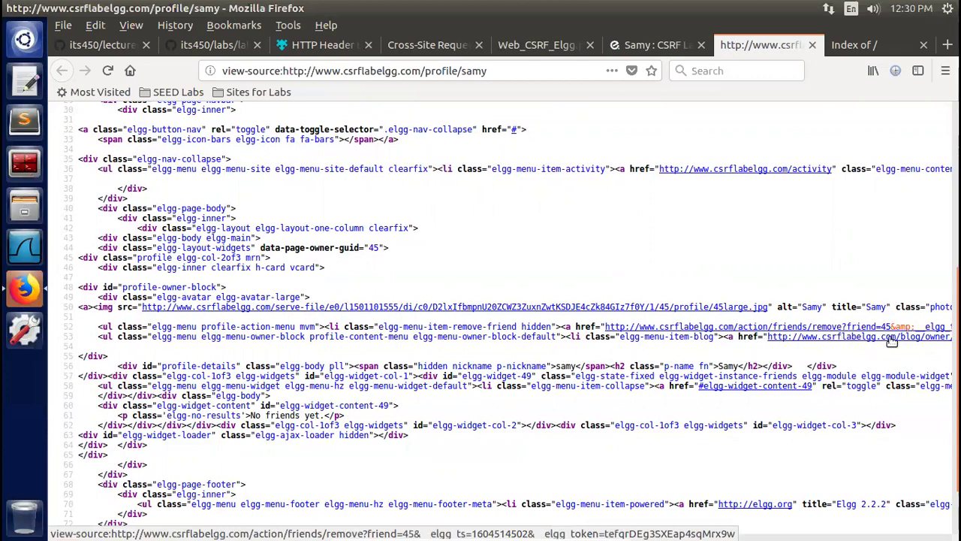
scroll(511, 317, "down", 3)
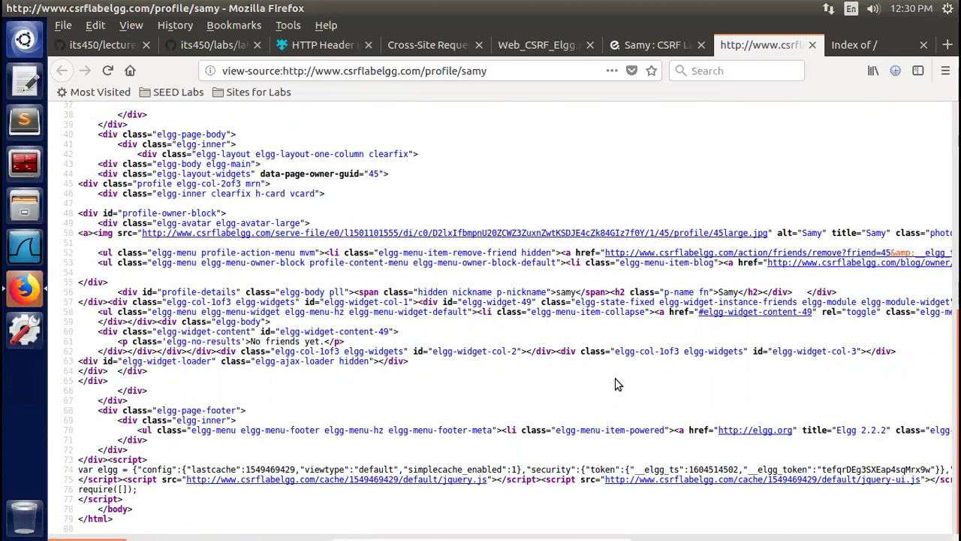
key("ctrl+f")
type("add")
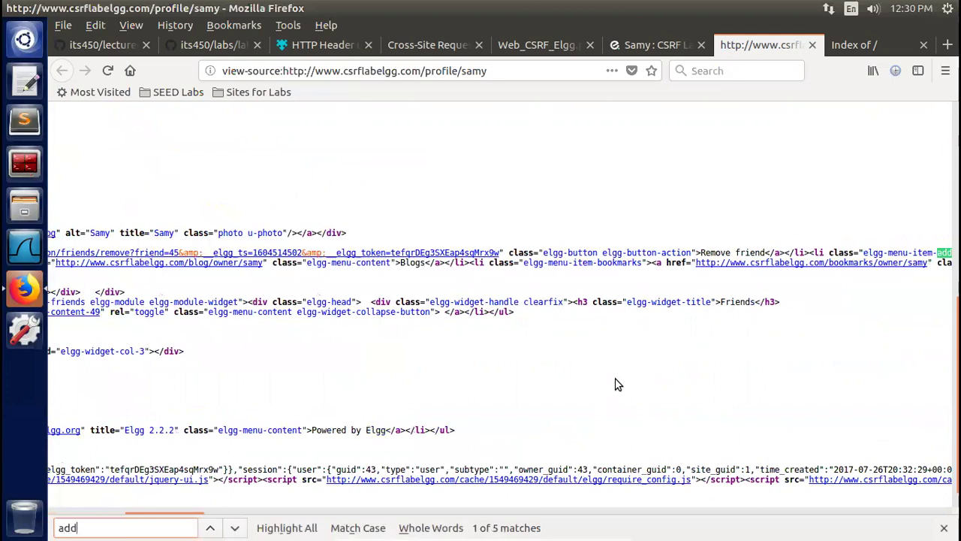
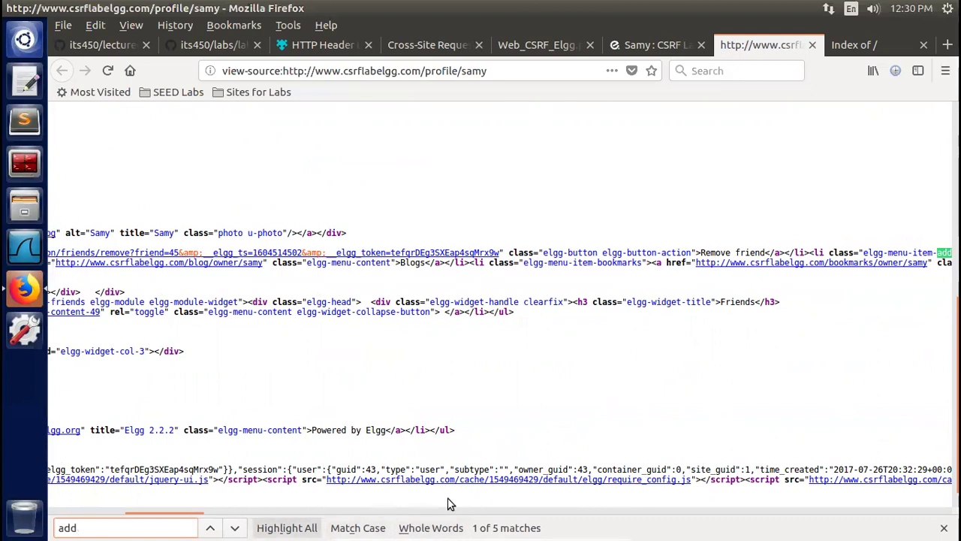
Jump to the next 'add' match and scroll right to show the action/friends/add?friend=45 link with its tokens
key("Return")
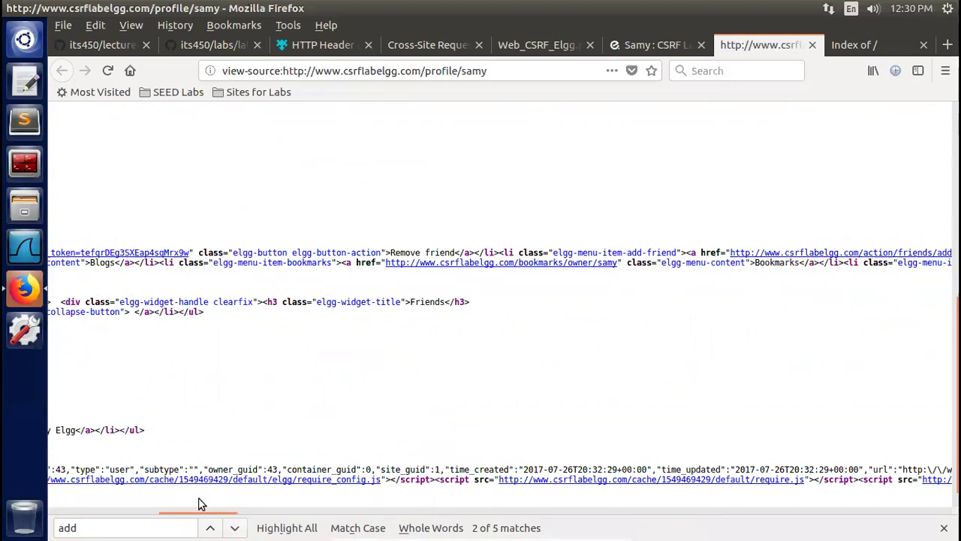
left_click_drag(200, 504, 260, 504)
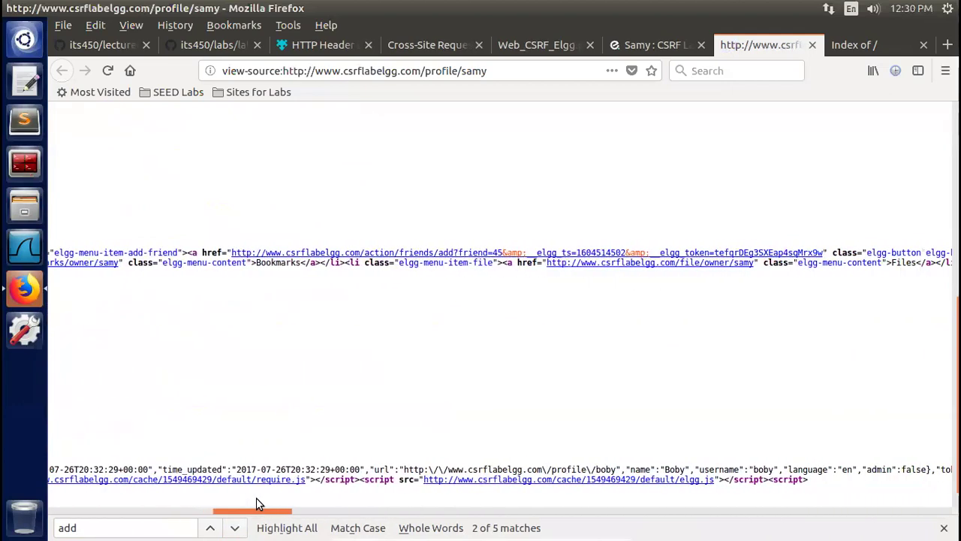
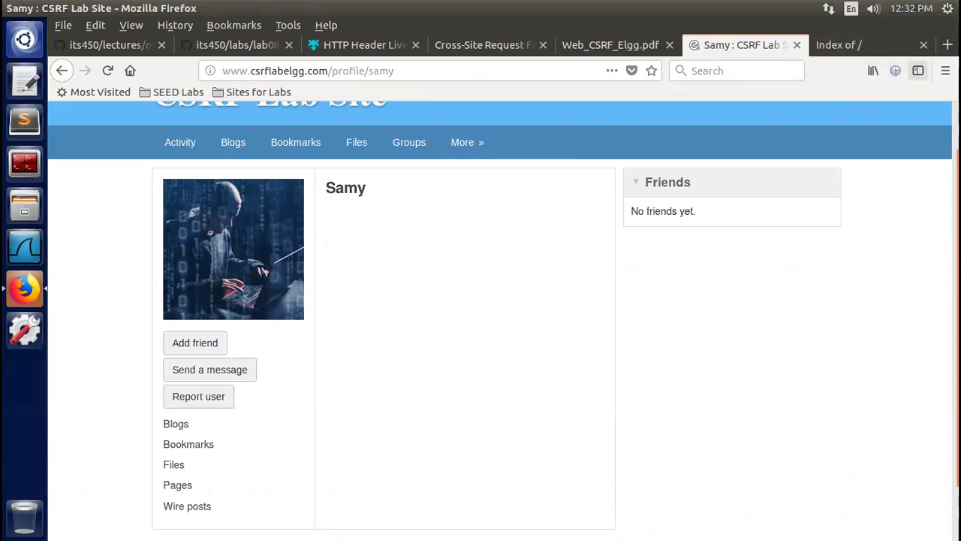
With HTTP Header Live logging, add Samy as a friend and inspect the captured add-friend GET request
left_click(918, 70)
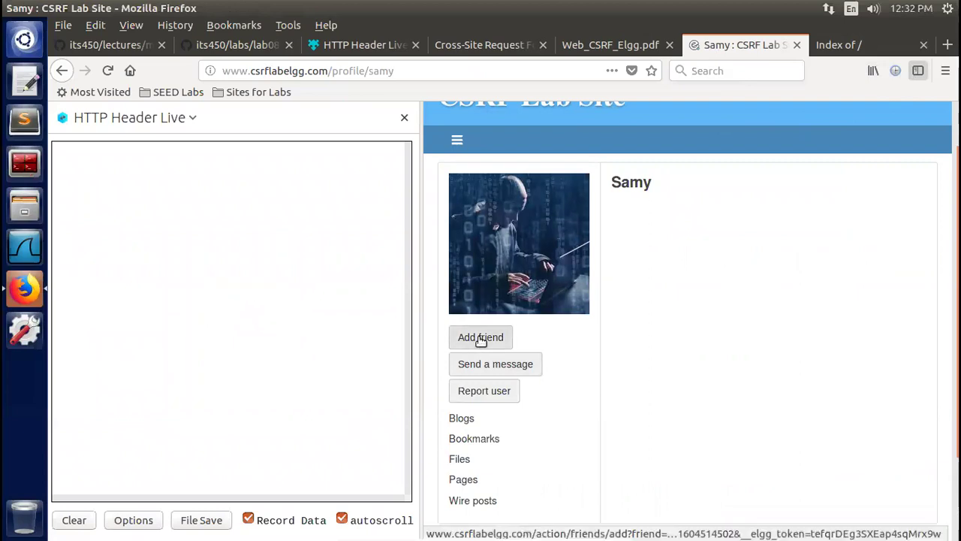
left_click(481, 337)
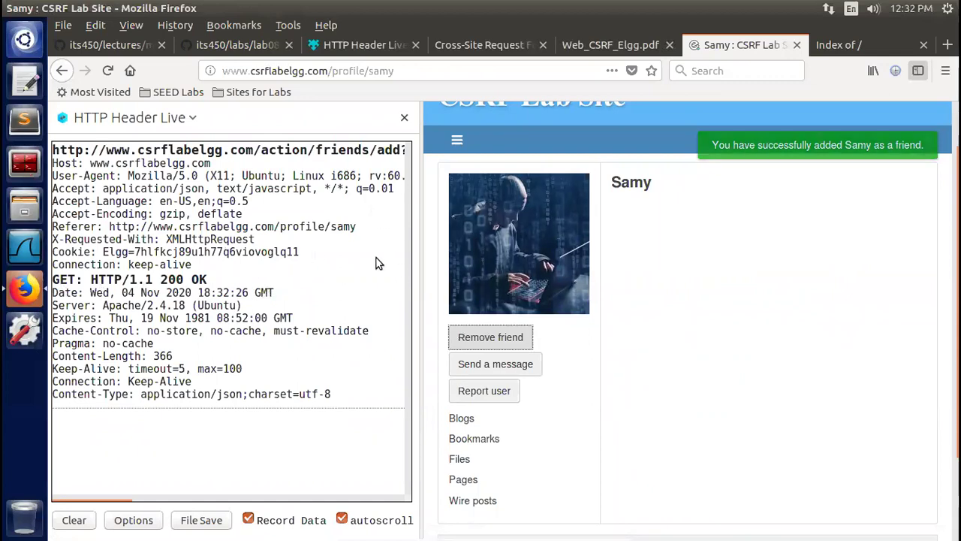
double_click(384, 309)
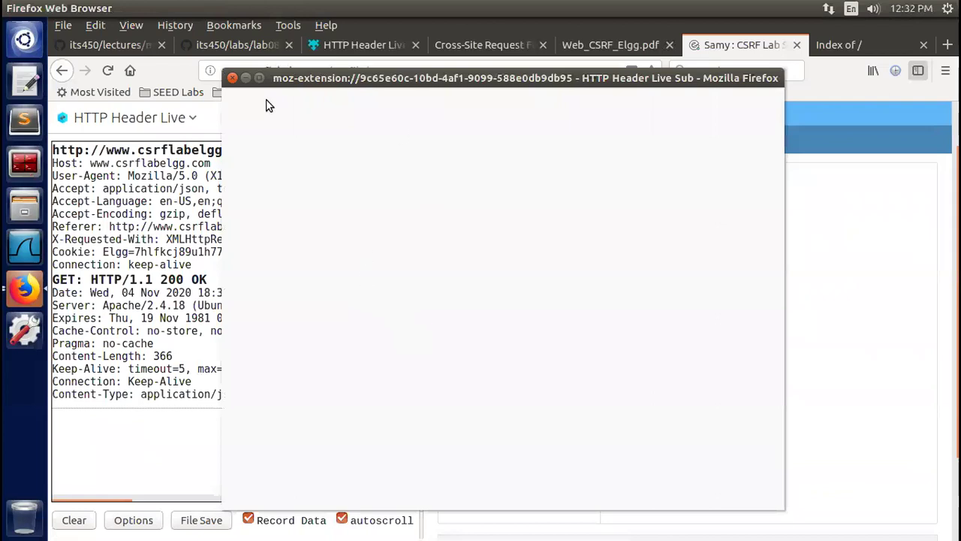
left_click(232, 77)
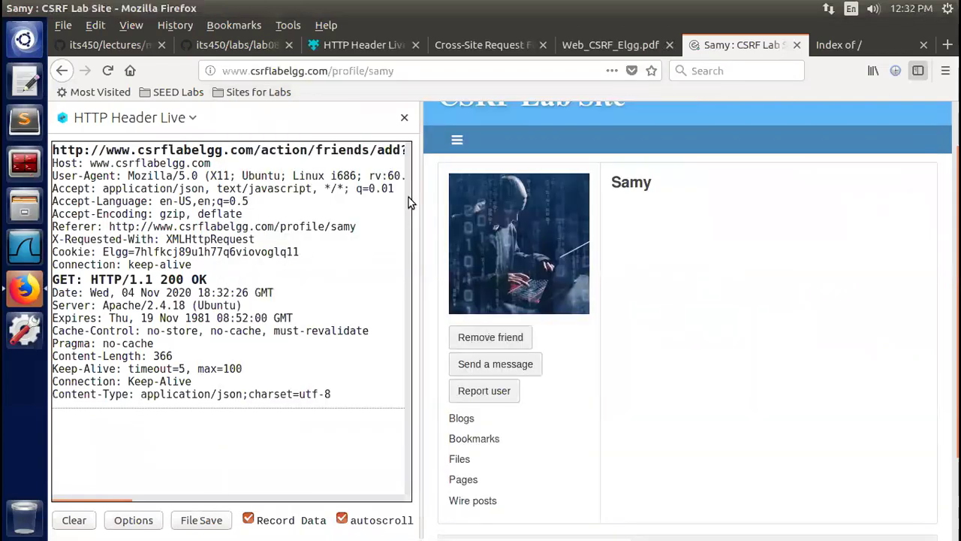
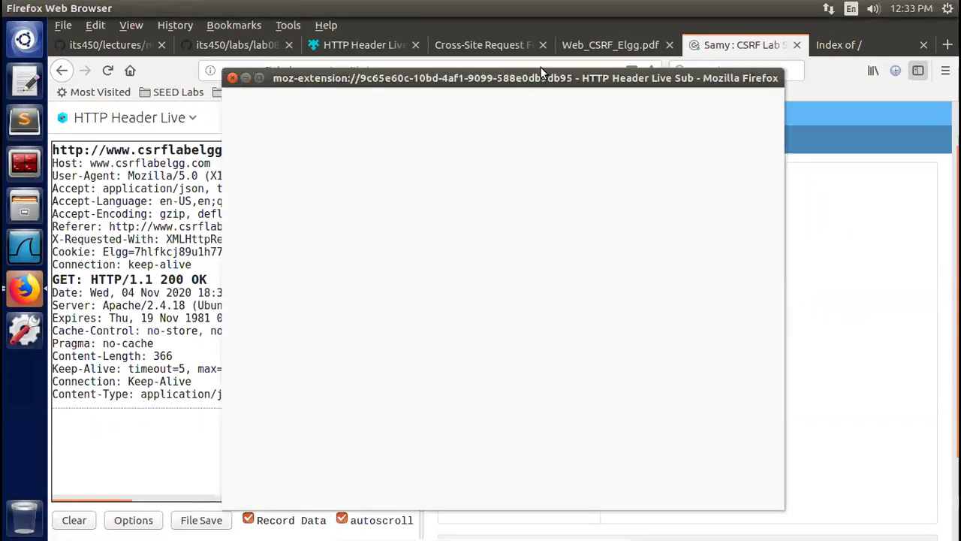
Move the HTTP Header Live Sub window down to show the captured /action/friends/add?friend=45 GET request
left_click_drag(541, 71, 557, 157)
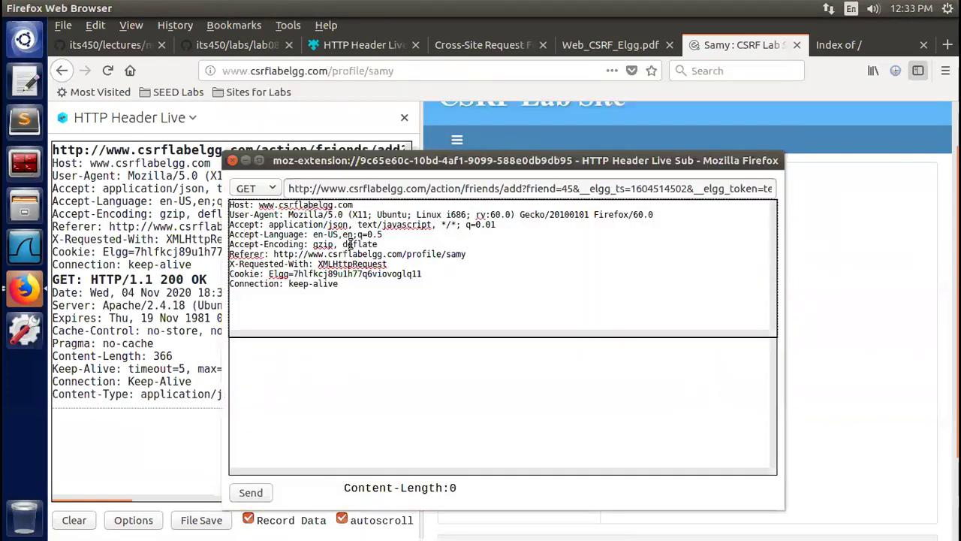
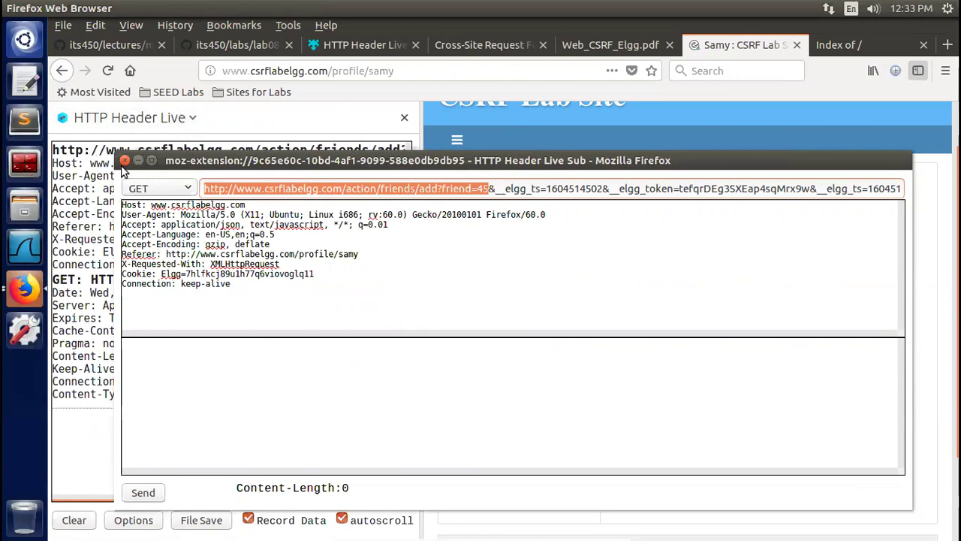
Close the HTTP Header Live editor for the captured add-friend GET request (friend=45)
left_click(124, 161)
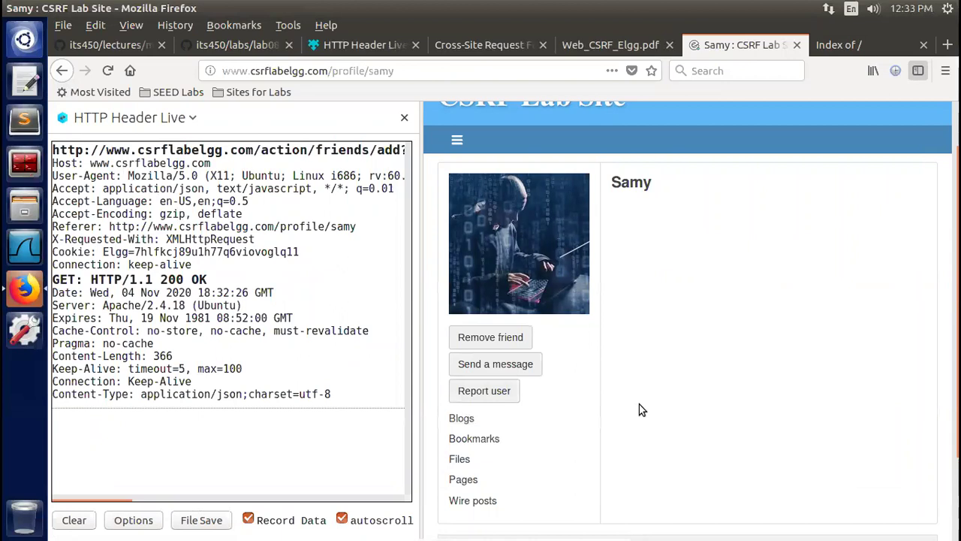
Hide the HTTP Header Live sidebar and go to Boby's friends page, which lists Samy
left_click(406, 120)
left_click(519, 299)
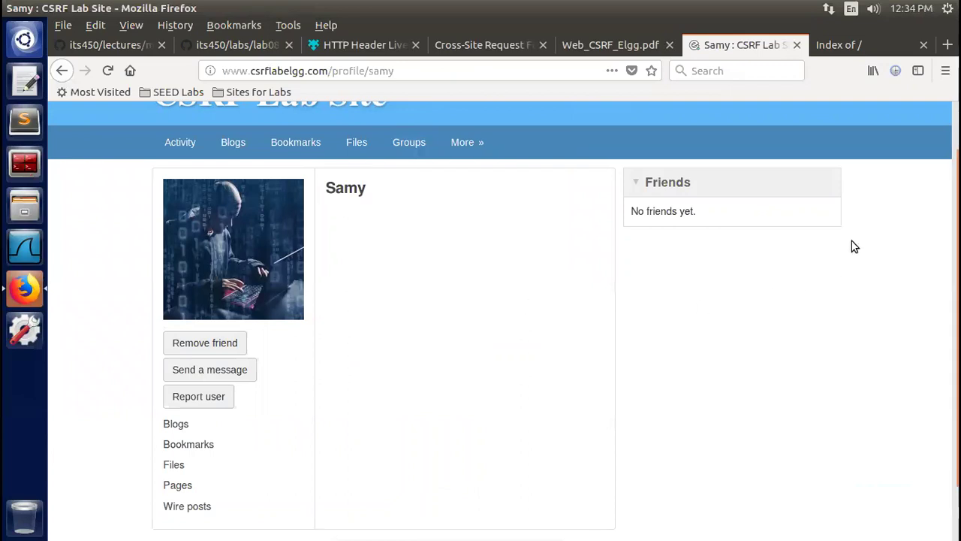
scroll(500, 319, "up", 2)
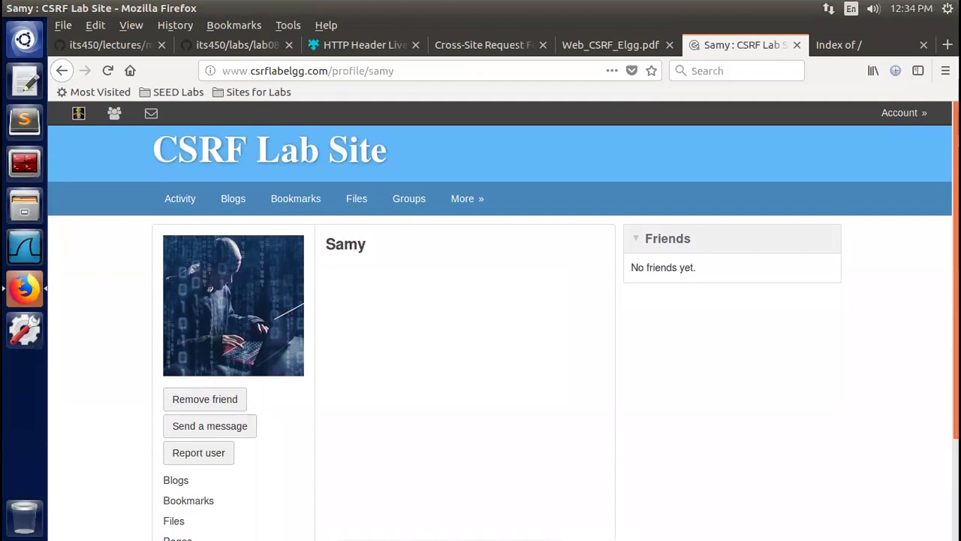
left_click(114, 115)
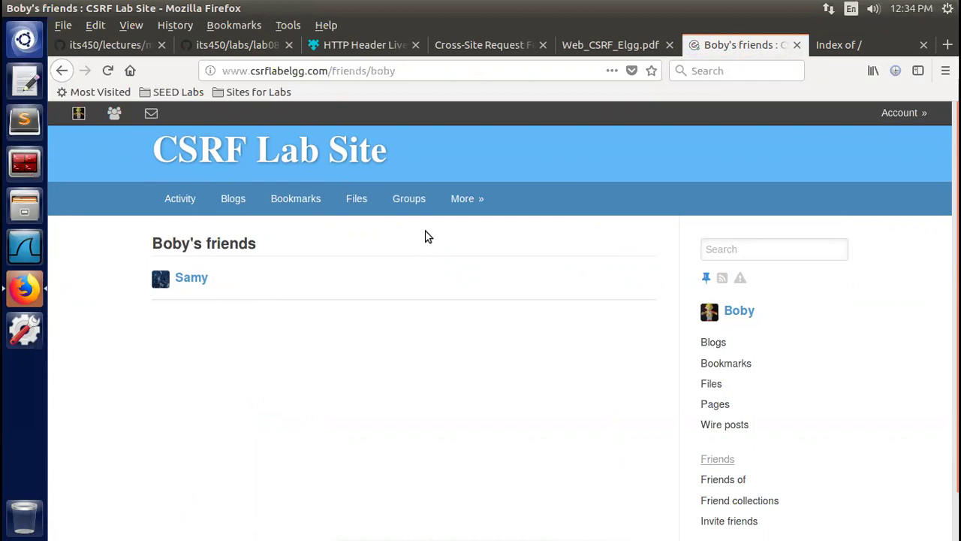
mouse_move(469, 183)
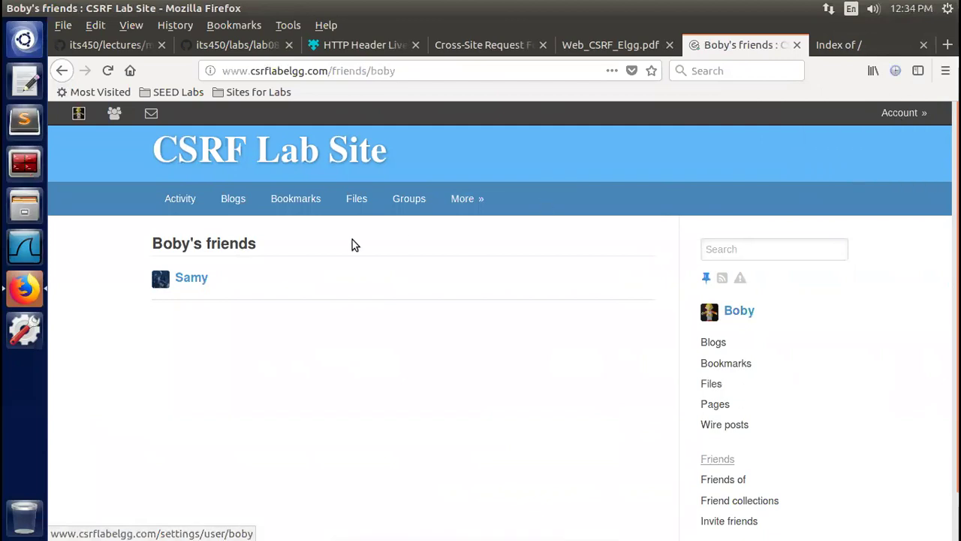
Launch gedit with a new untitled document and move its window down and right
left_click(22, 85)
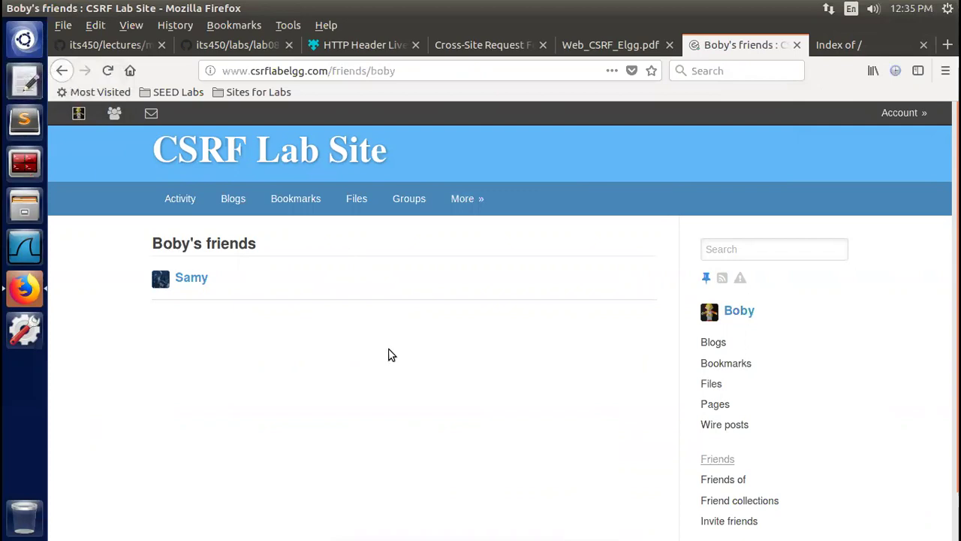
left_click_drag(294, 25, 391, 114)
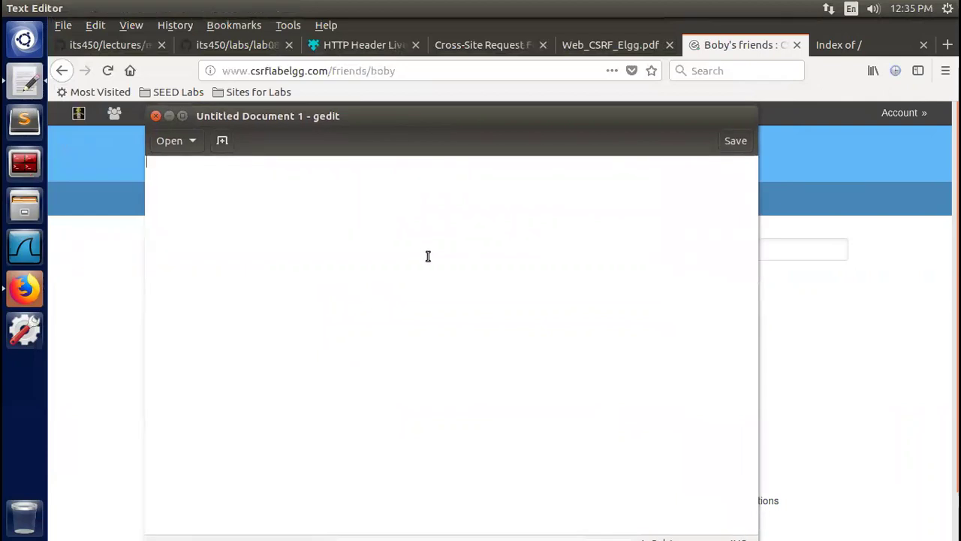
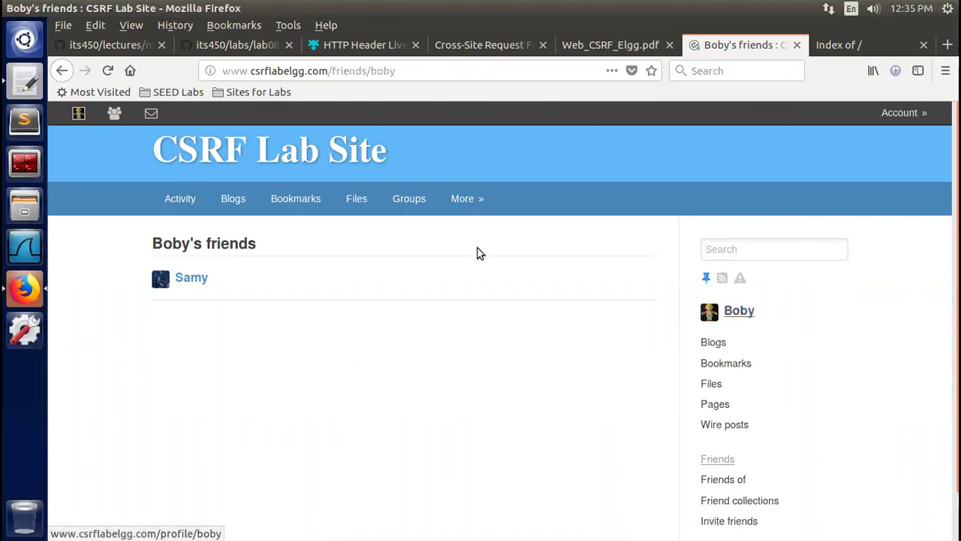
left_click(77, 114)
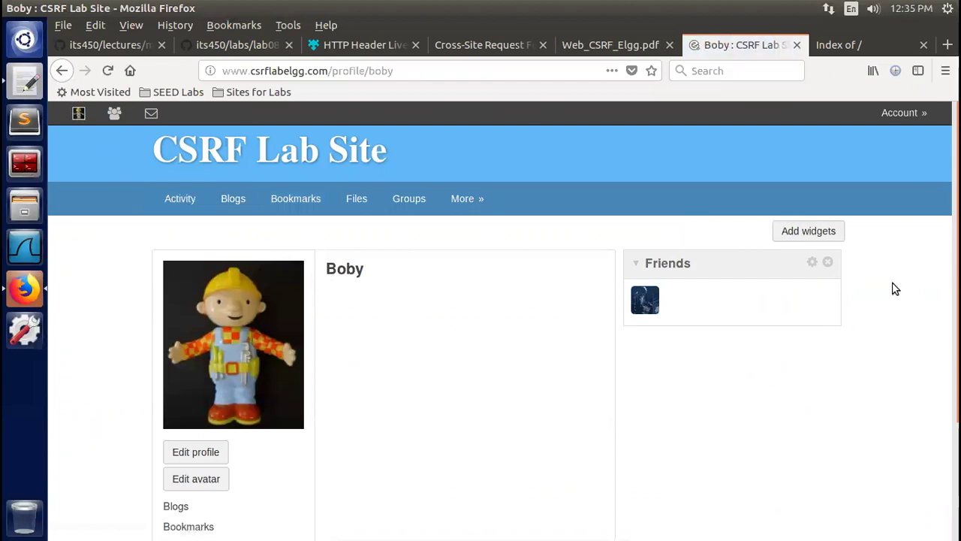
scroll(893, 288, "down", 3)
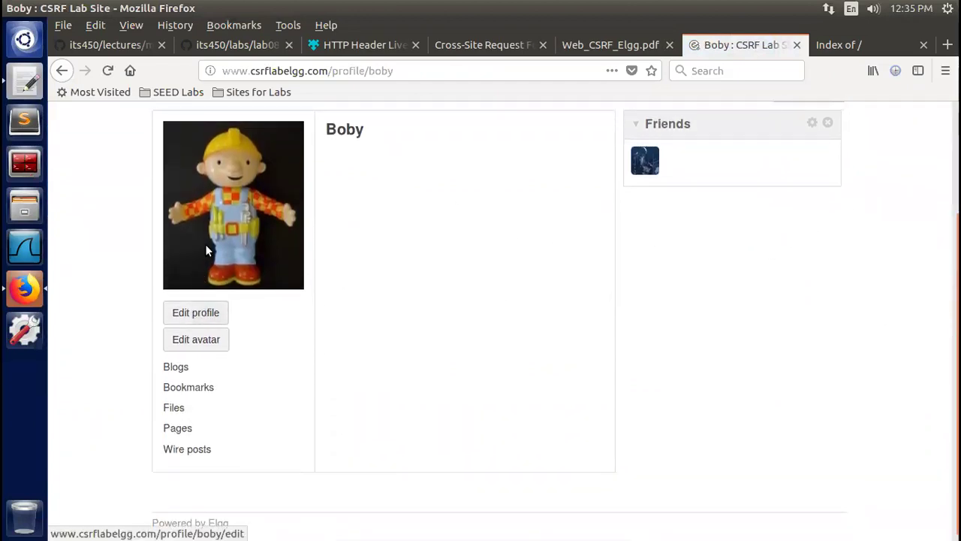
right_click(486, 311)
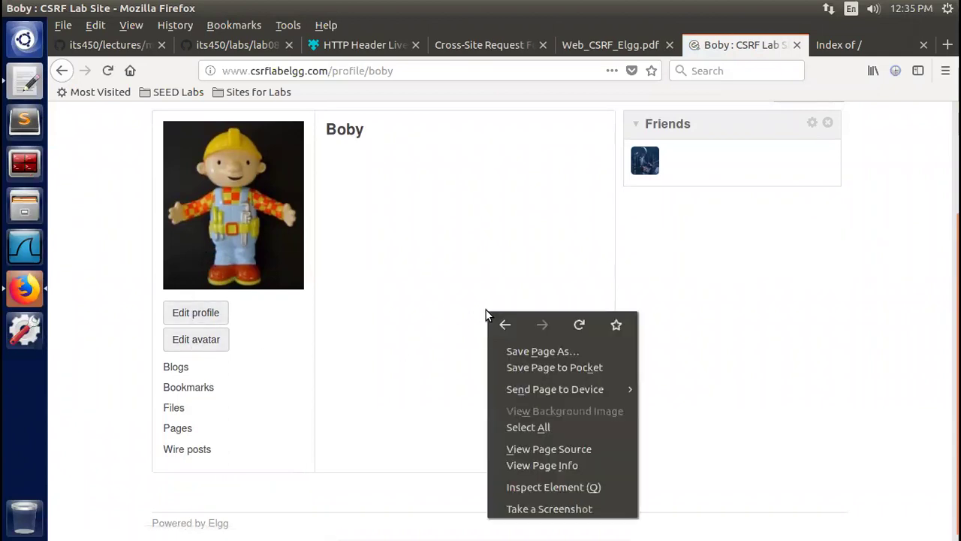
left_click(572, 225)
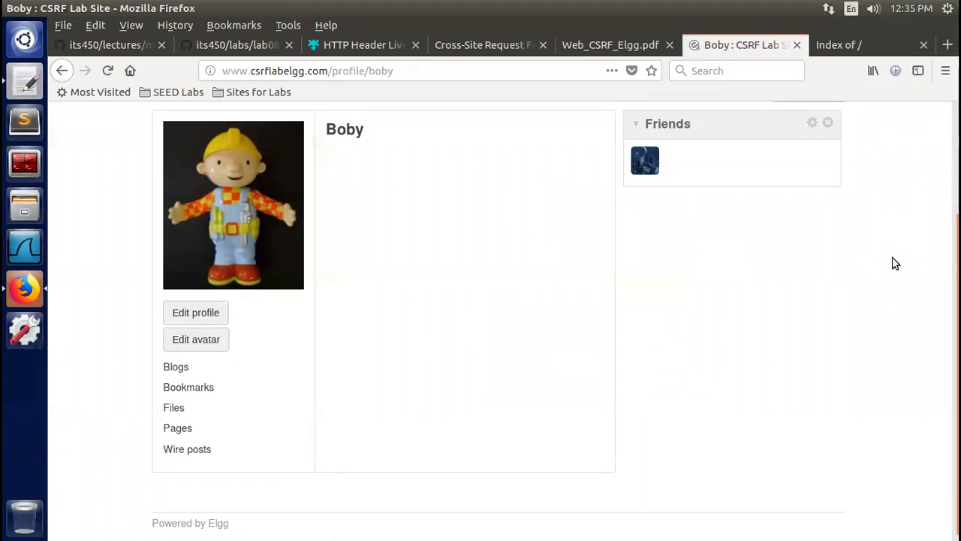
scroll(646, 213, "up", 1)
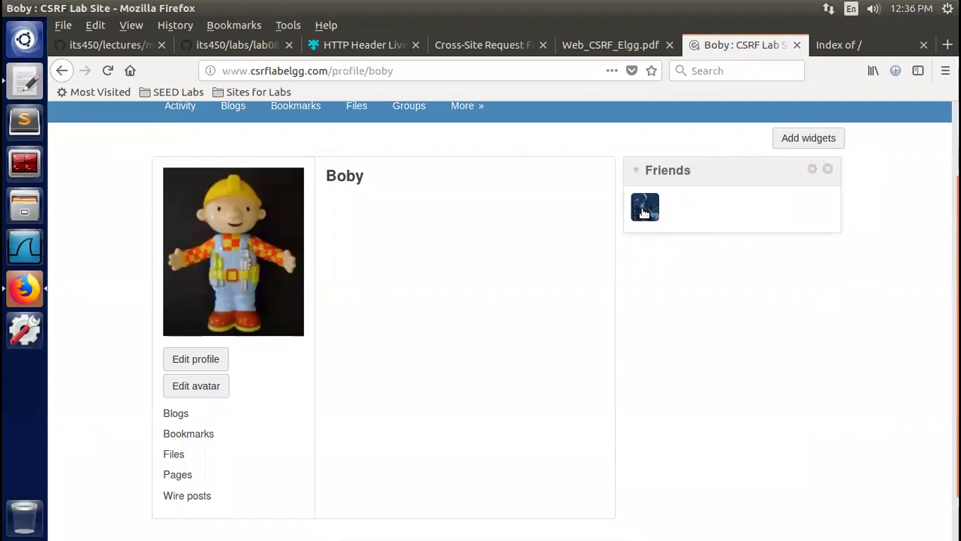
left_click(646, 211)
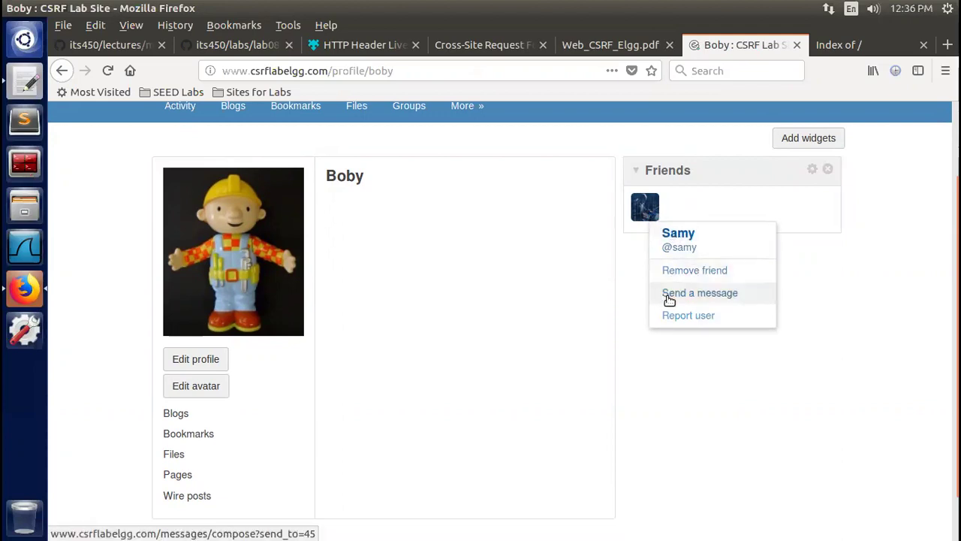
left_click(646, 383)
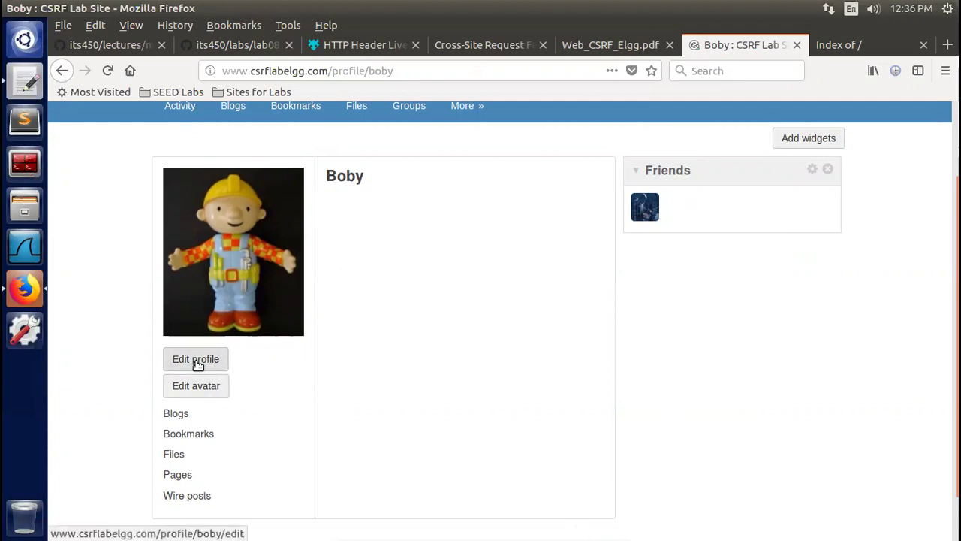
Open Boby's Edit profile form and view its page source in a new tab
left_click(197, 360)
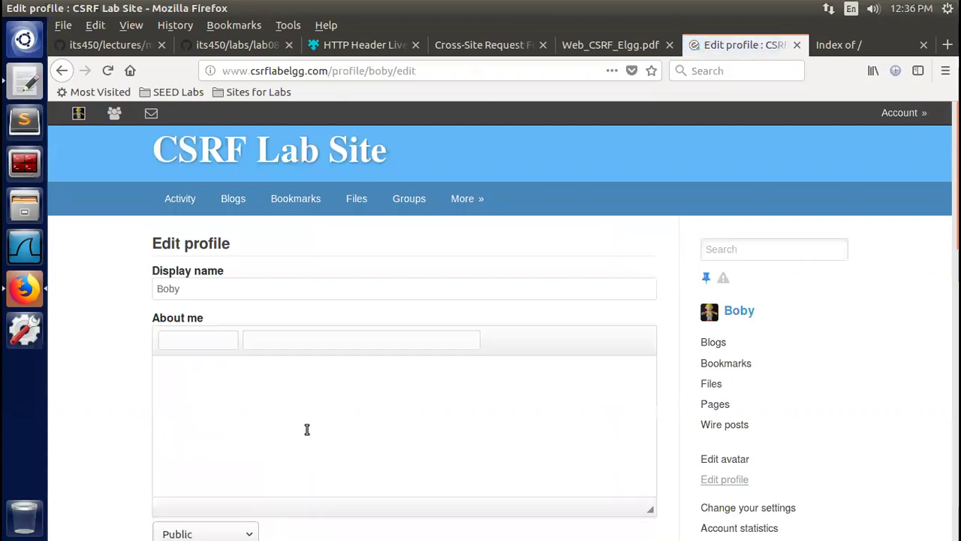
right_click(663, 158)
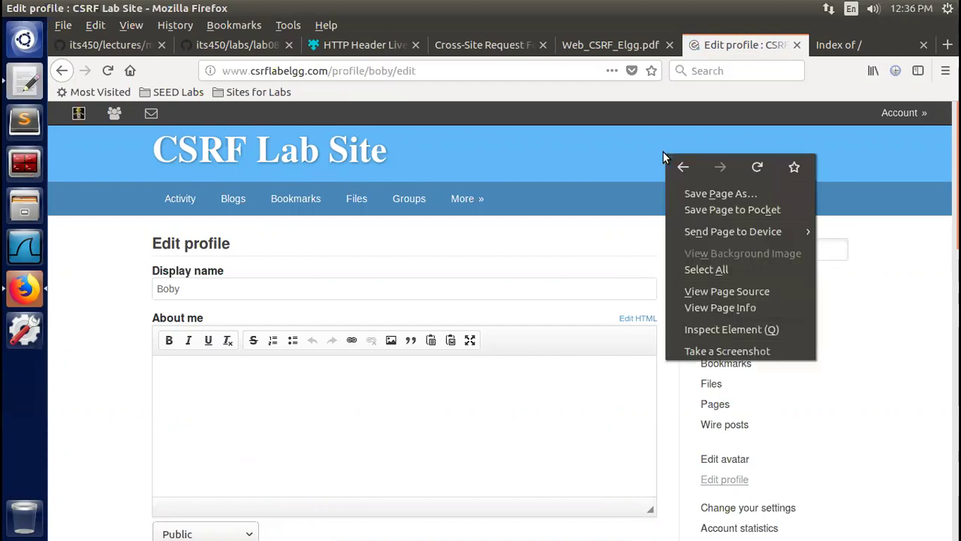
left_click(767, 291)
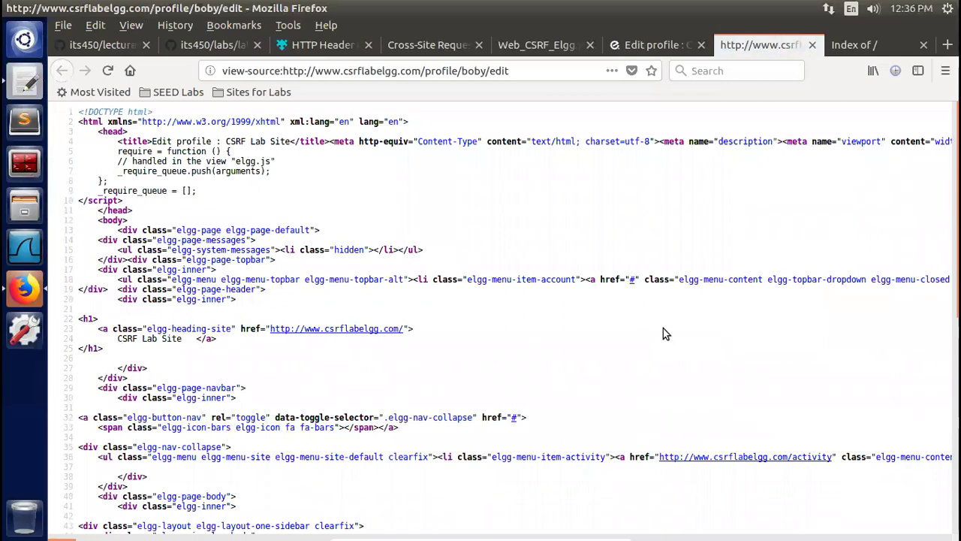
Search the source for 'guid' and advance to the second of 9 matches, showing guid 43
key("ctrl+f")
type("g")
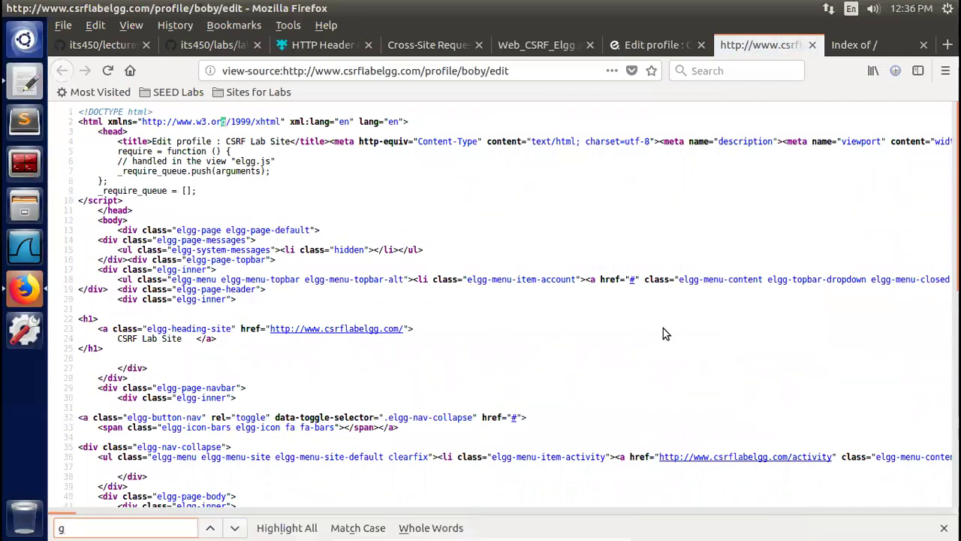
type("uid")
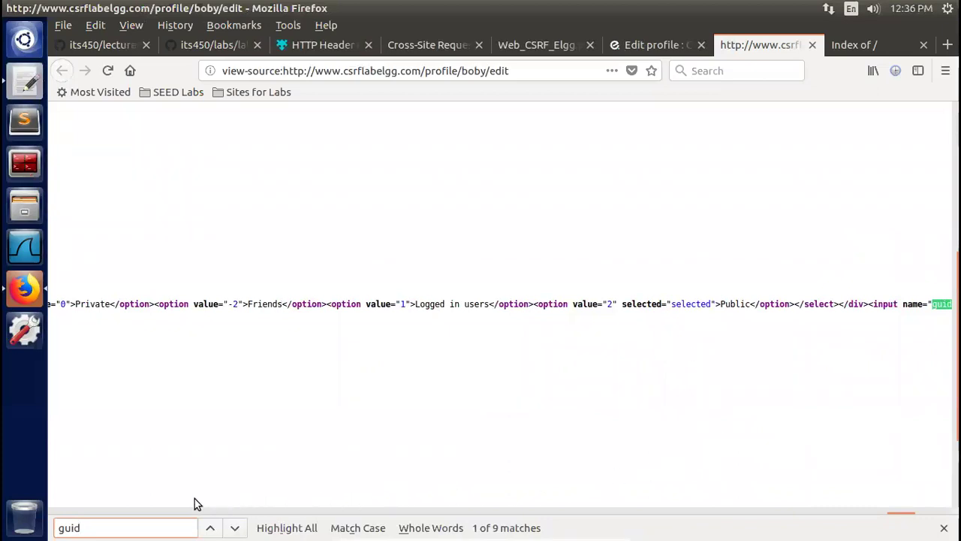
left_click_drag(169, 501, 193, 502)
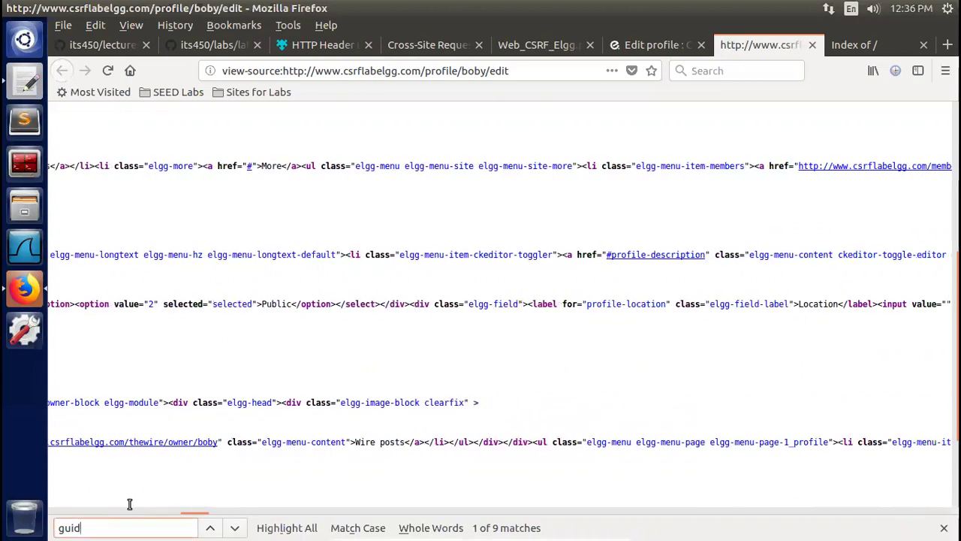
key("Return")
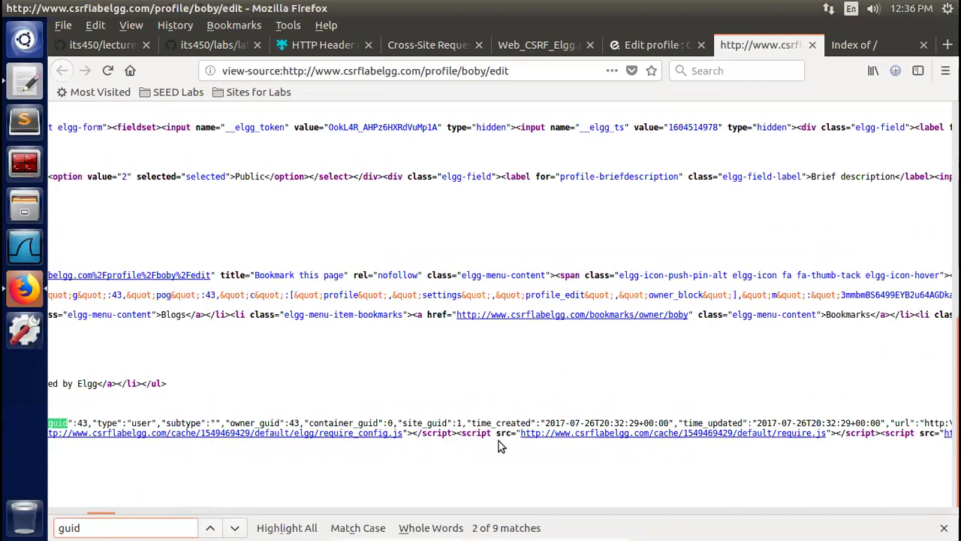
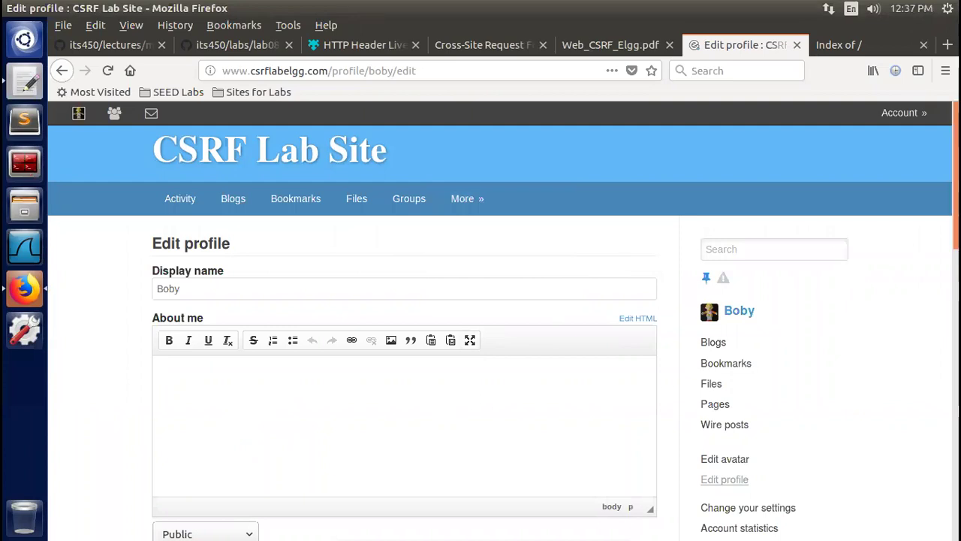
Scroll the Edit profile page down to show the Brief description field below About me
scroll(225, 321, "down", 2)
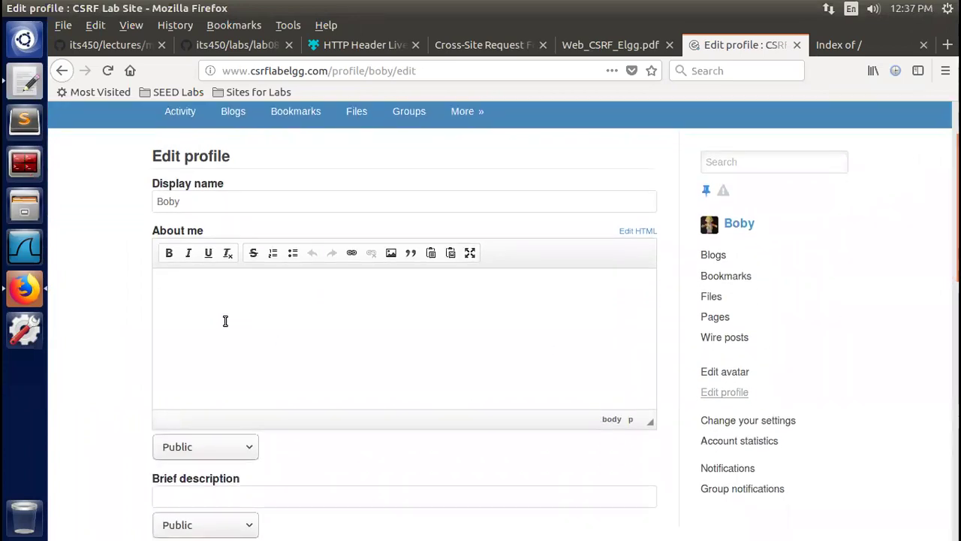
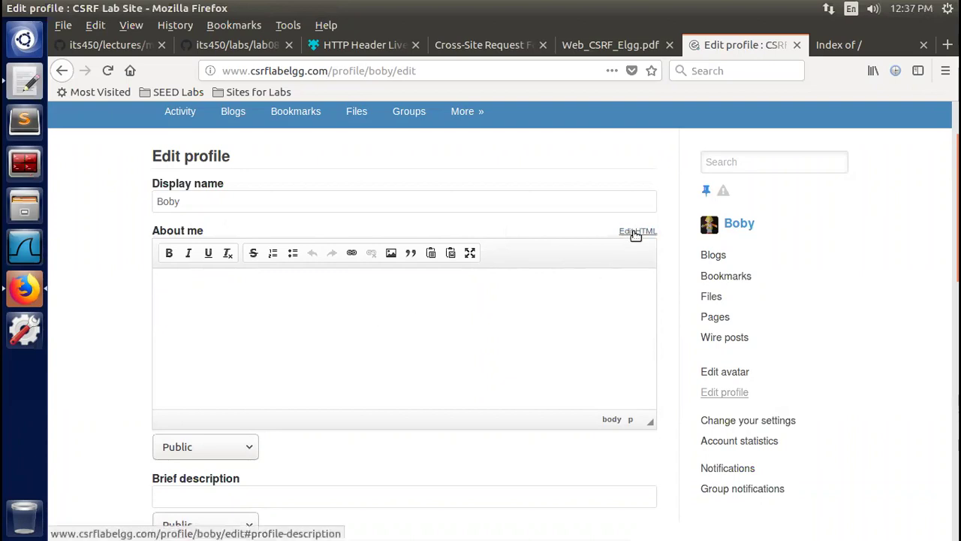
Switch Boby's About me field to the Edit HTML textarea and place the cursor inside it
left_click(635, 232)
left_click(257, 275)
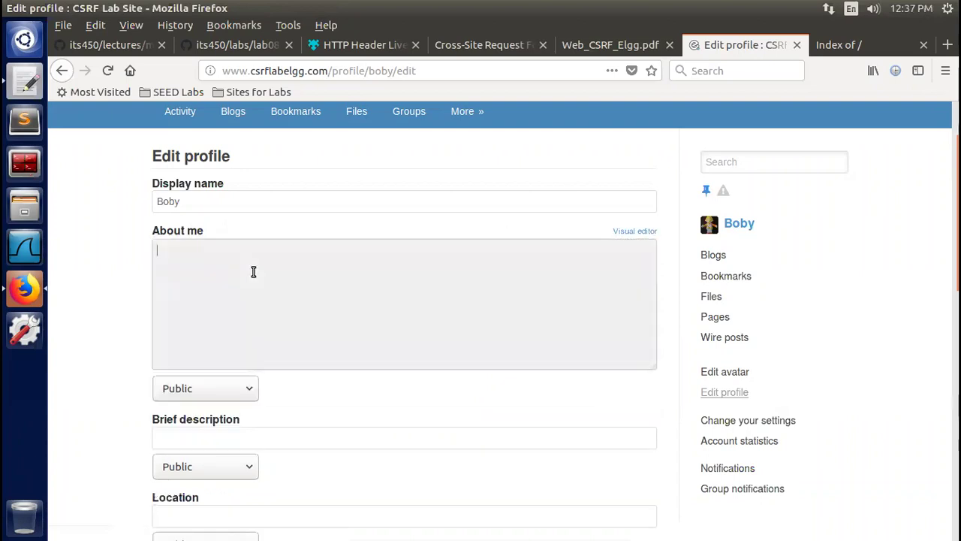
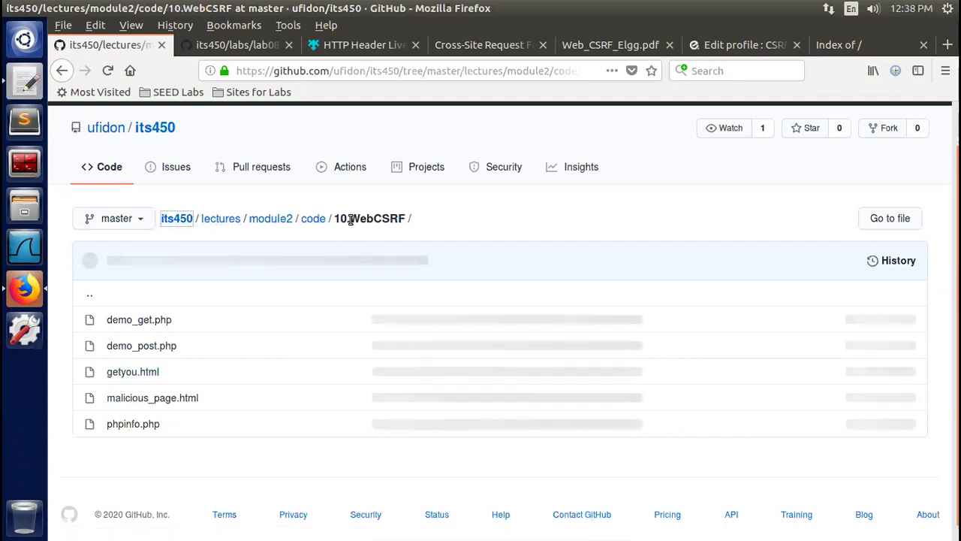
Open getyou.html in 10.WebCSRF and scroll through its forged fakebank transfer img and iframe source
left_click(129, 375)
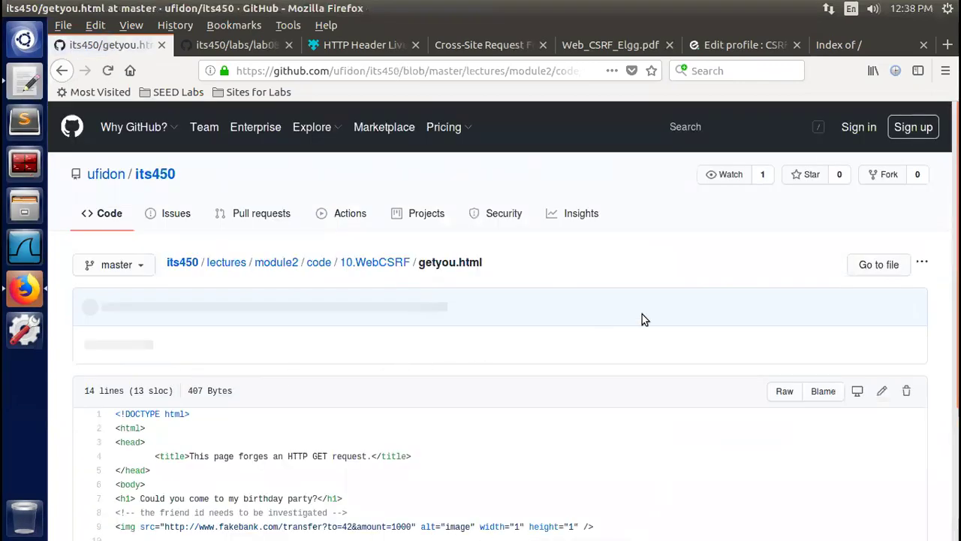
scroll(503, 321, "down", 3)
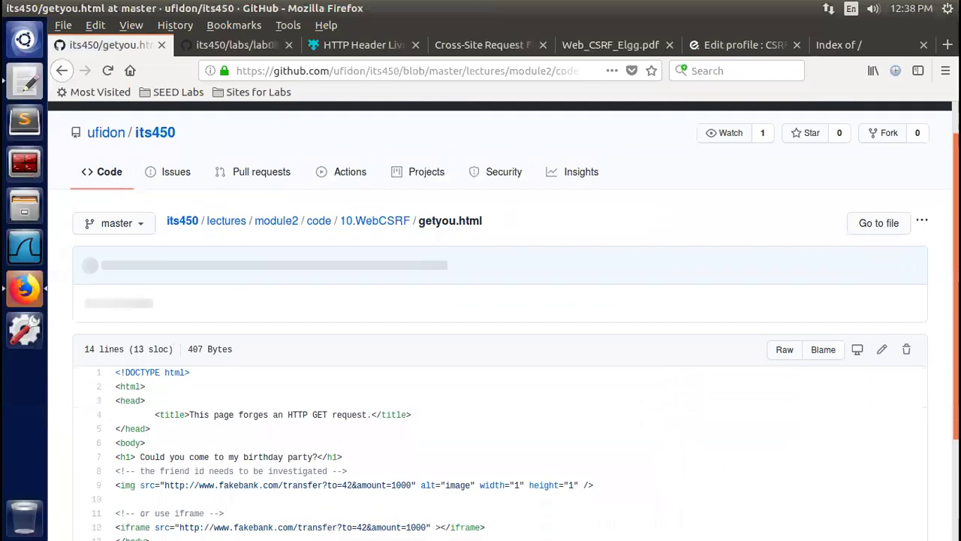
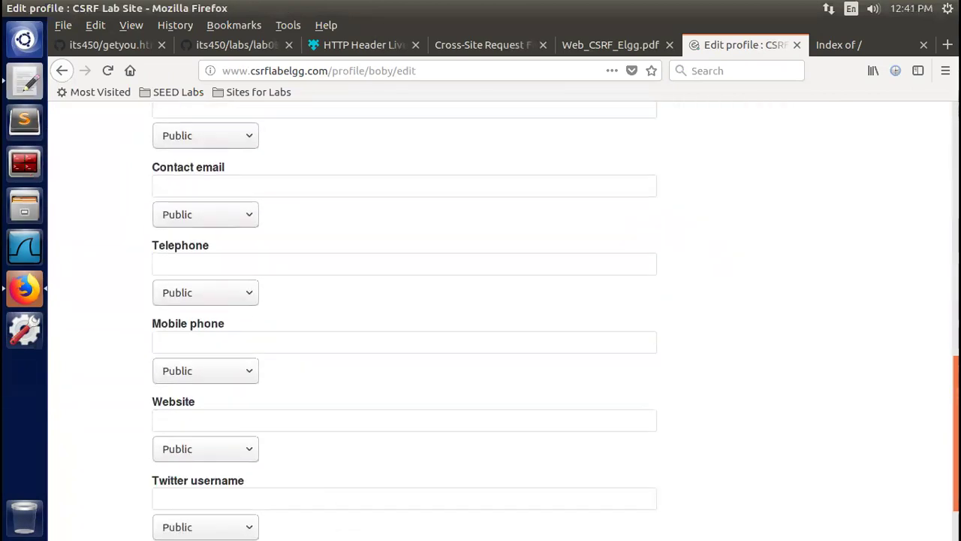
Save the profile edits, keeping the 'we are friends' About me text with its add-friend image tag
left_click(166, 490)
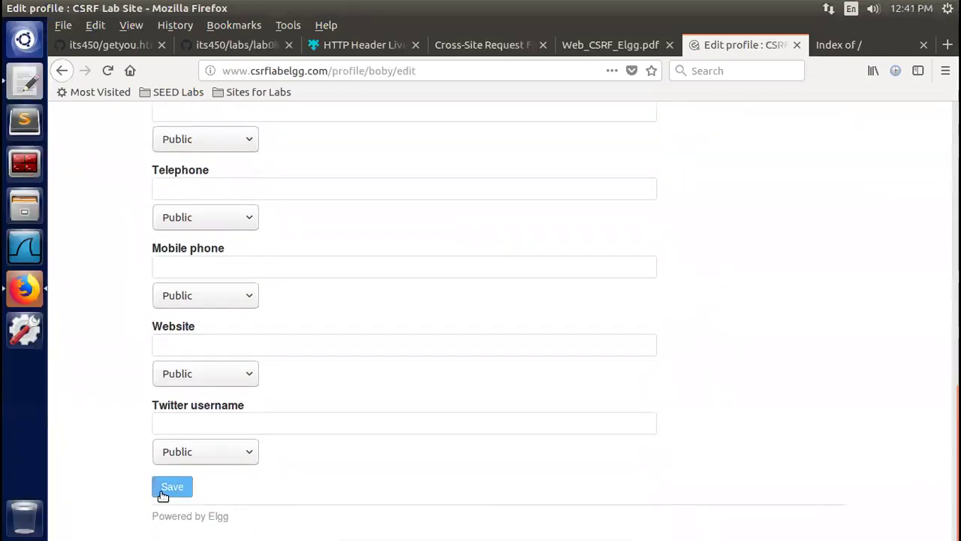
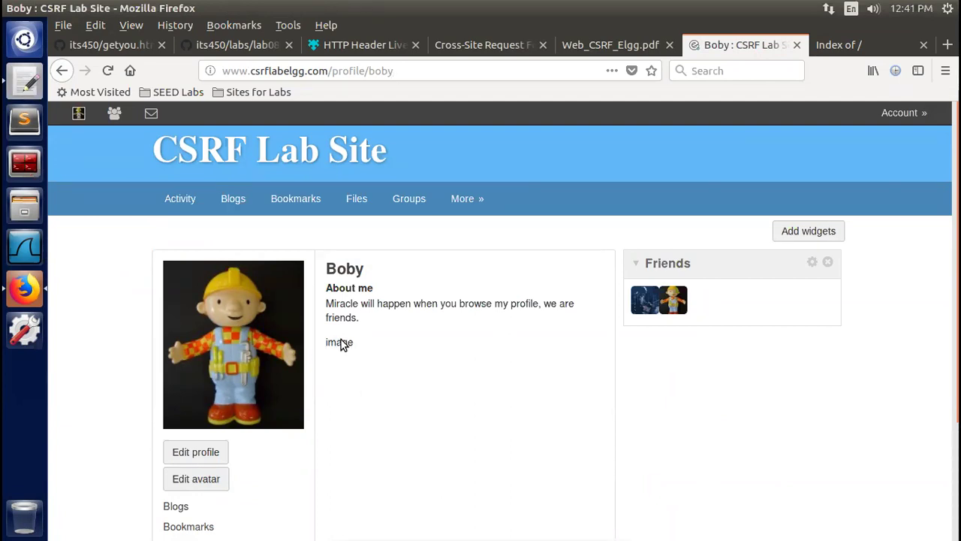
scroll(954, 300, "down", 1)
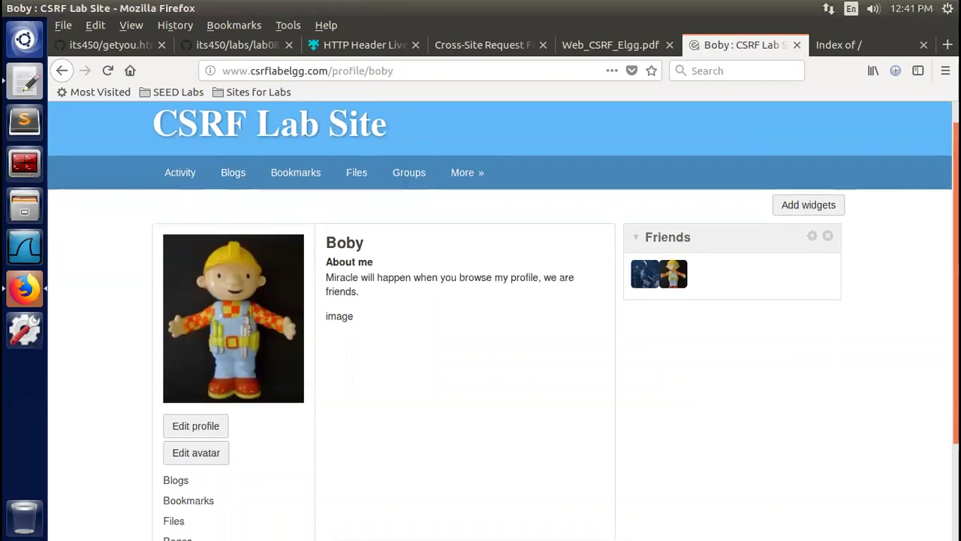
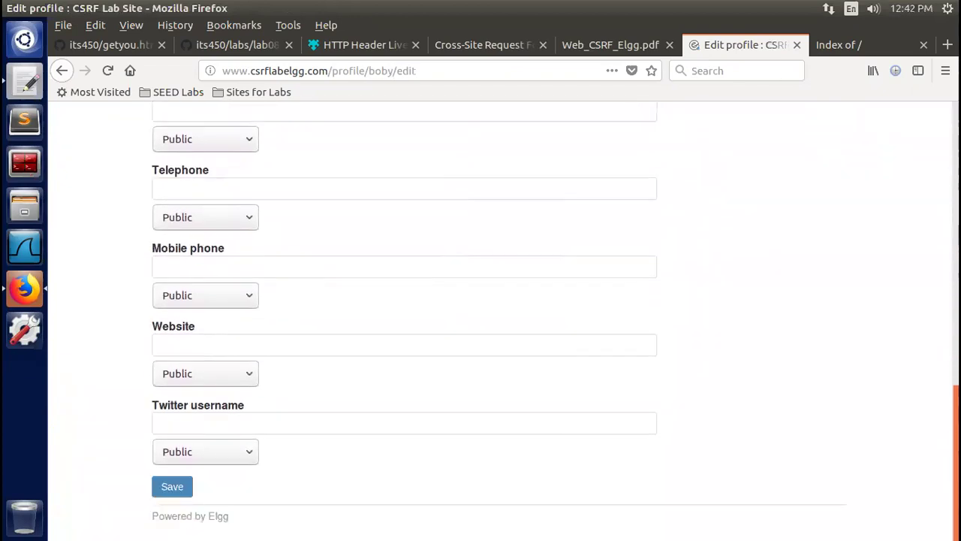
Save the profile edits, submitting the About me field containing the hidden friends/add?friend=43 image tag
left_click(170, 492)
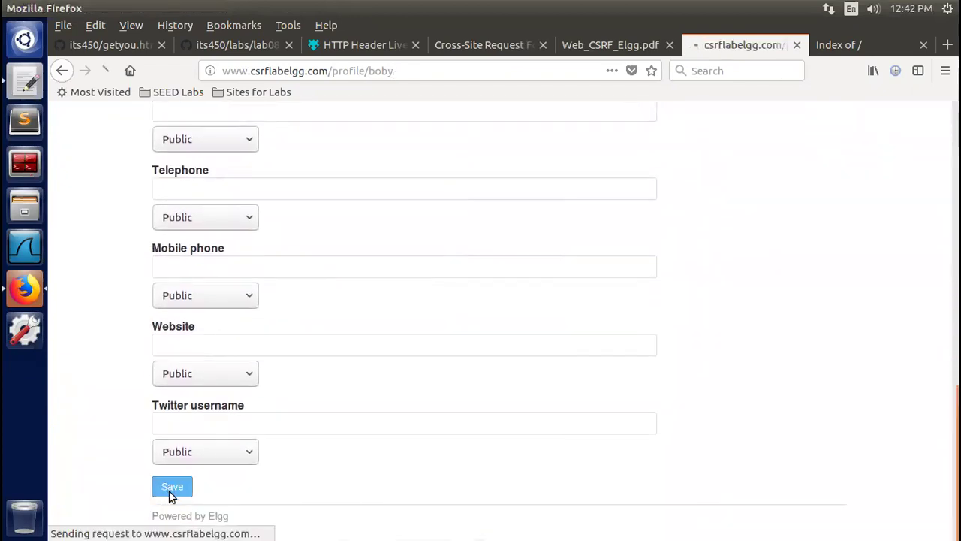
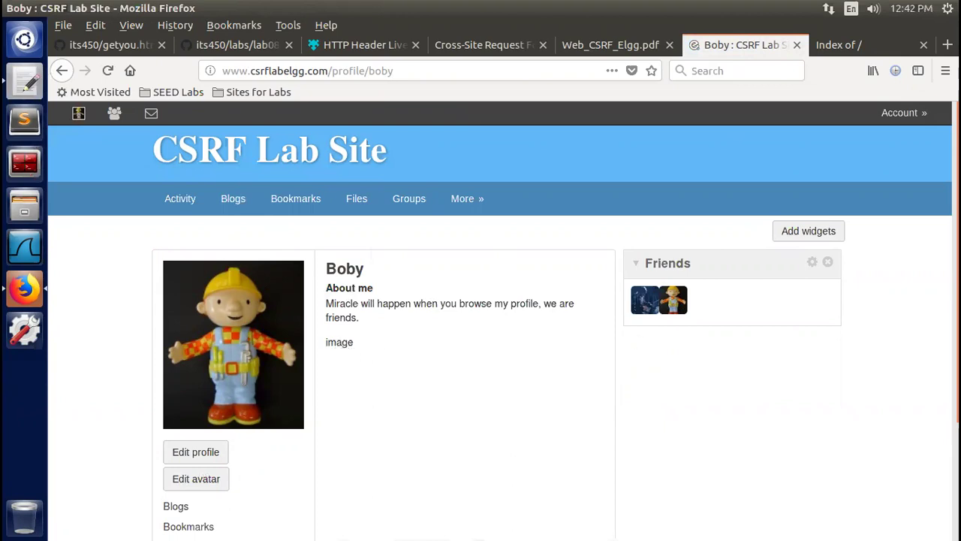
scroll(901, 321, "down", 1)
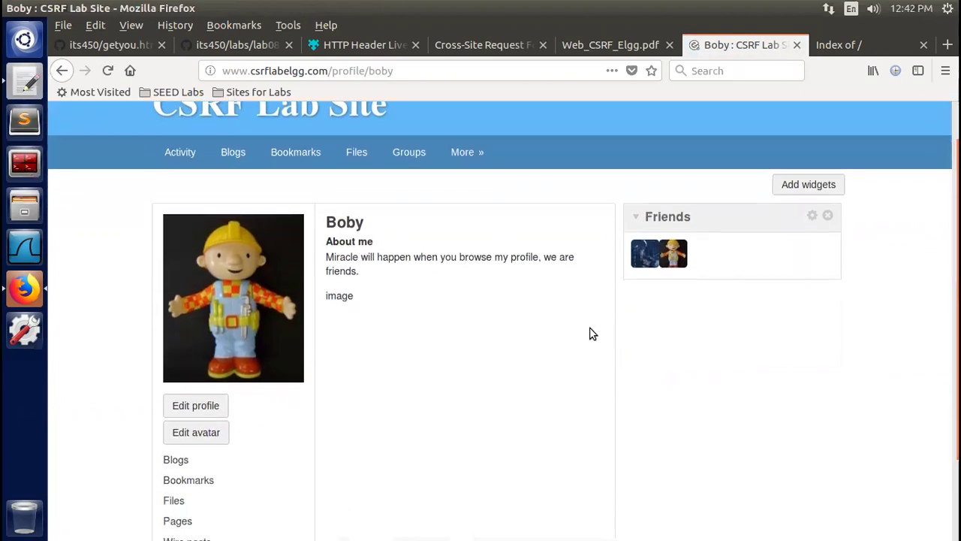
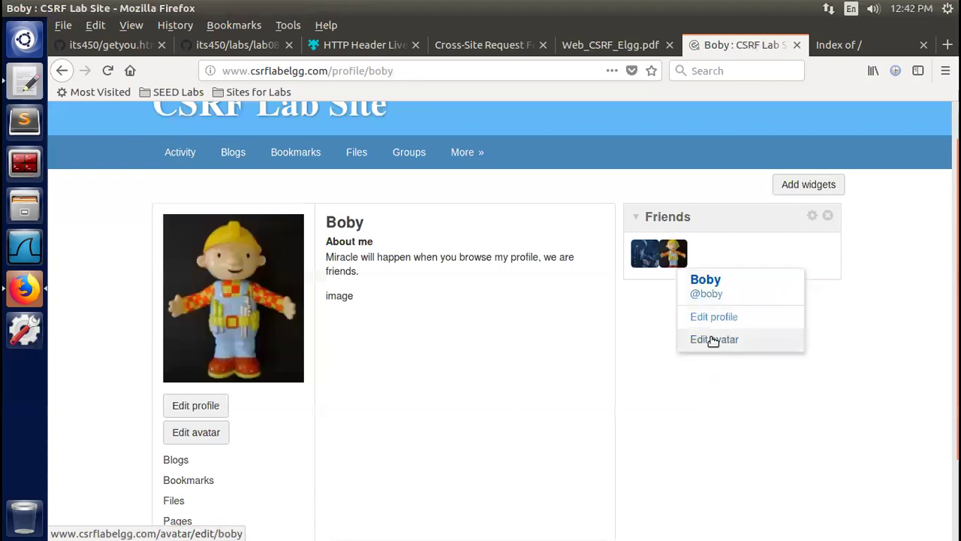
Toggle the friend avatar's quick-info menu, then go to the viewed profile's Edit profile page
left_click(682, 261)
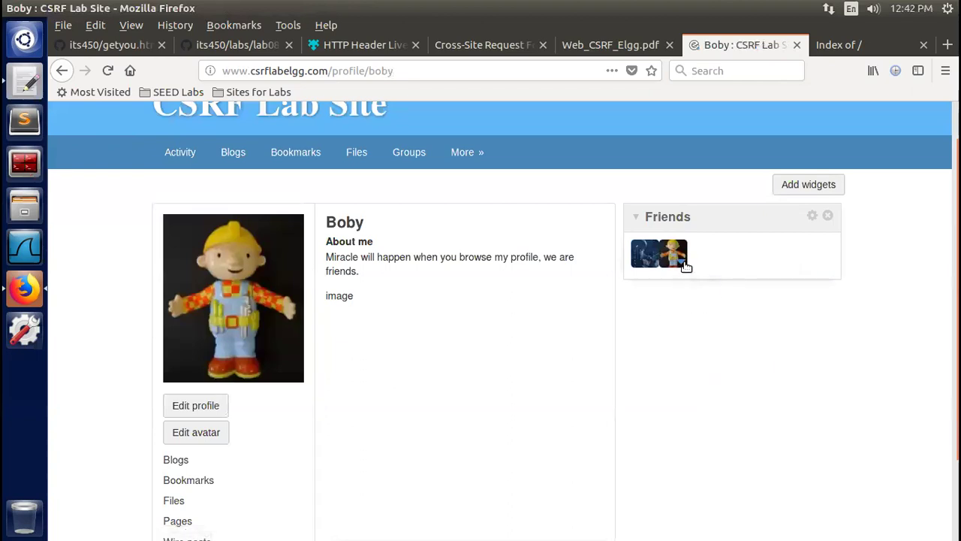
left_click(682, 261)
left_click(661, 316)
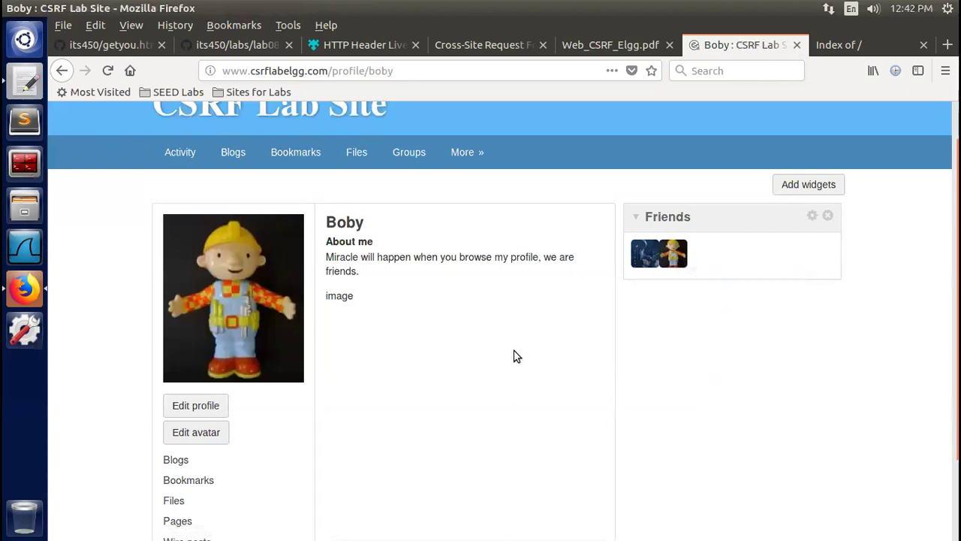
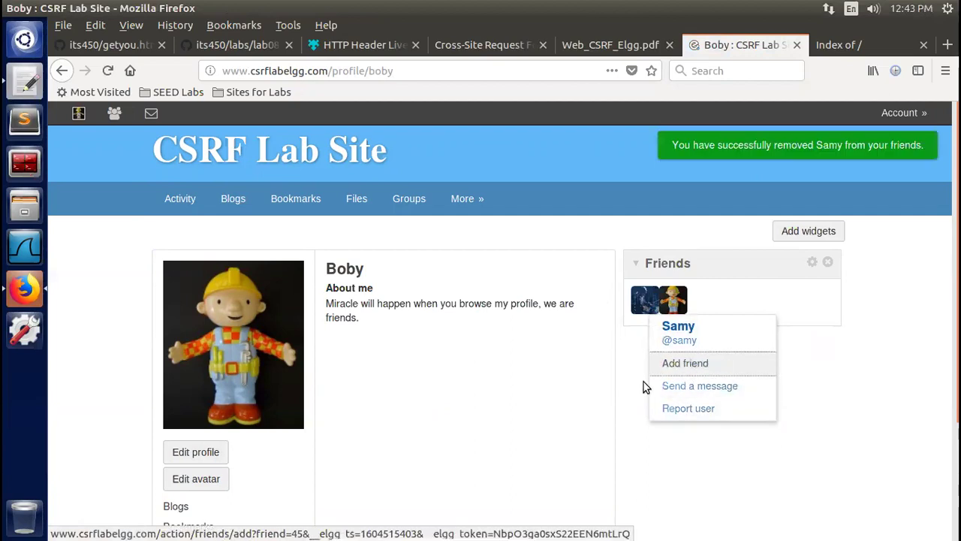
left_click(868, 397)
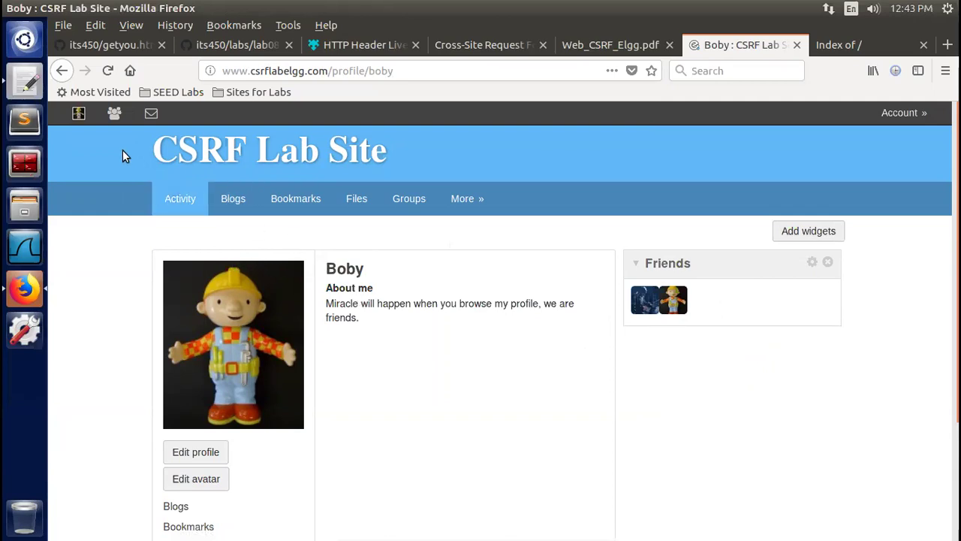
left_click(108, 72)
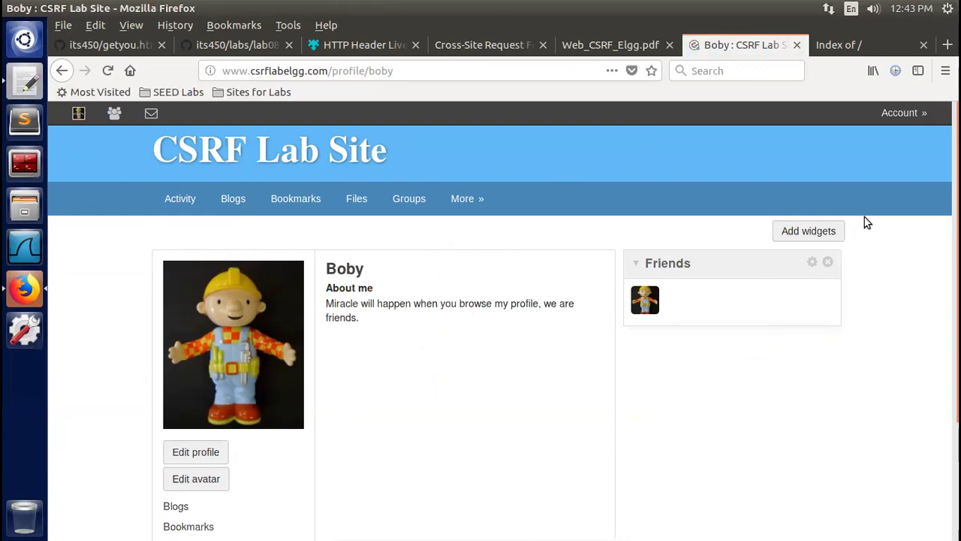
mouse_move(910, 120)
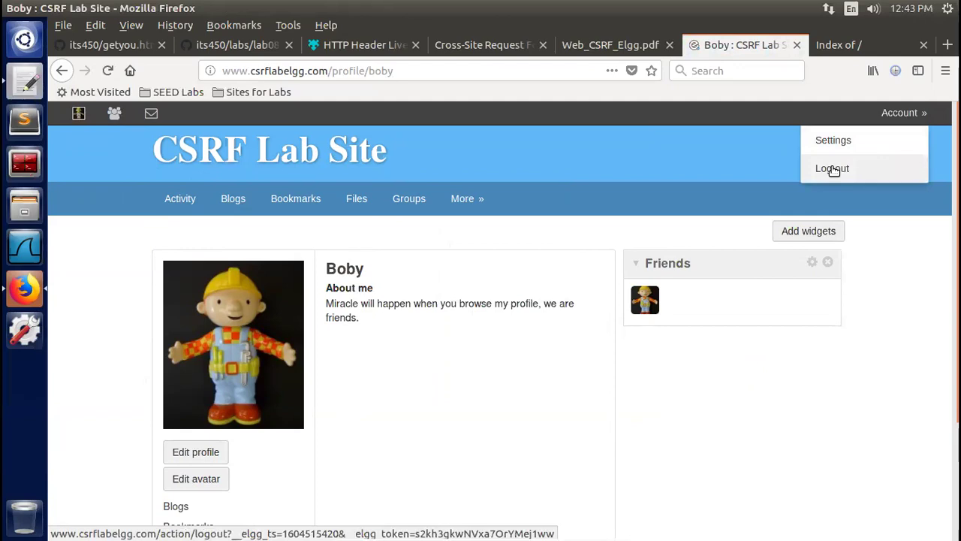
left_click(833, 170)
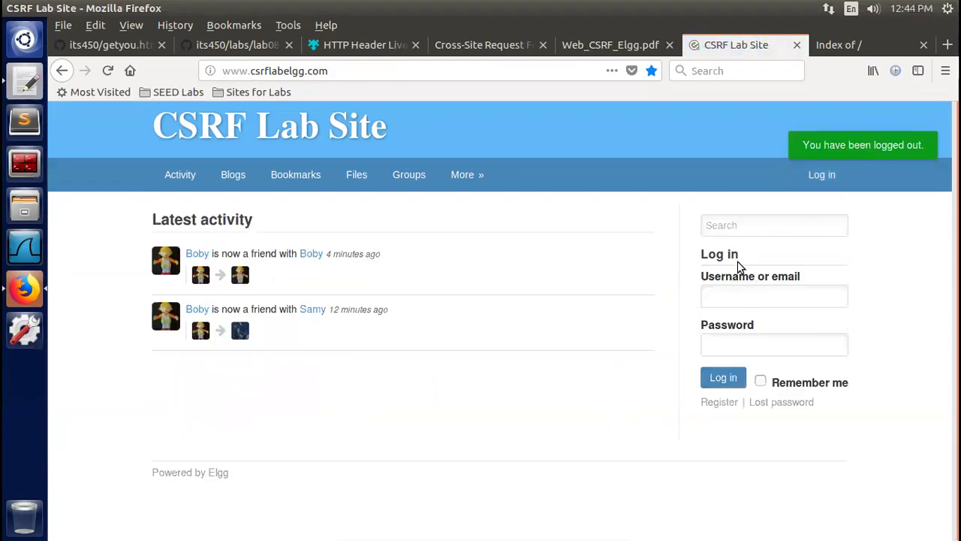
left_click(738, 297)
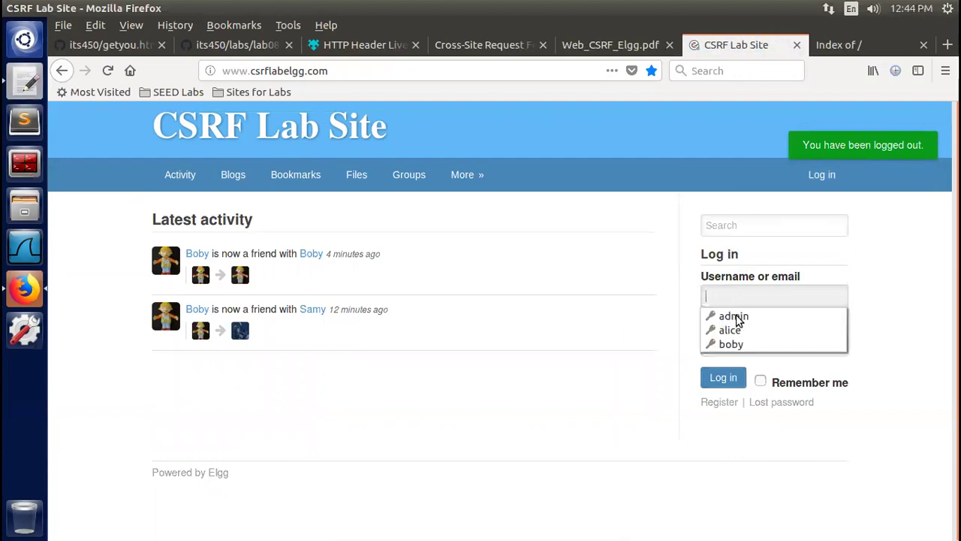
left_click(741, 330)
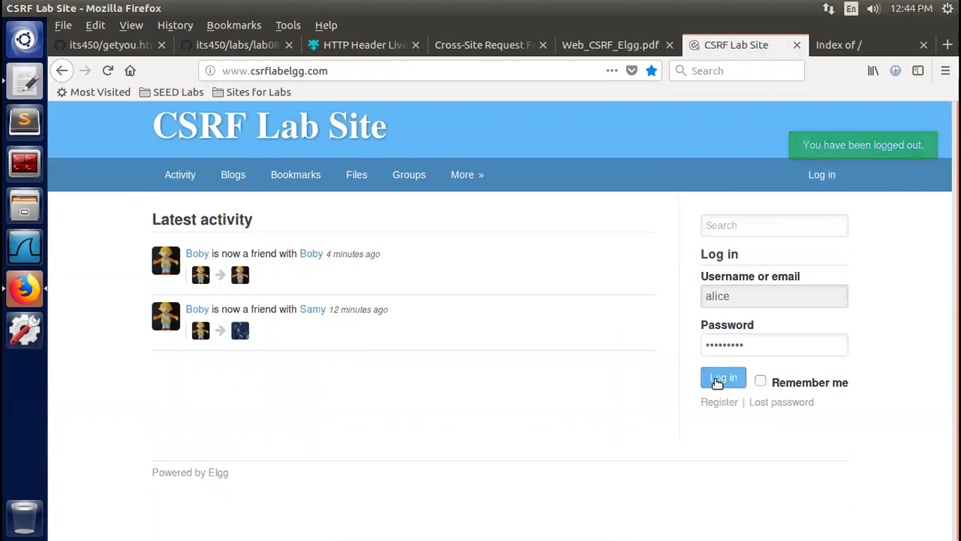
left_click(720, 379)
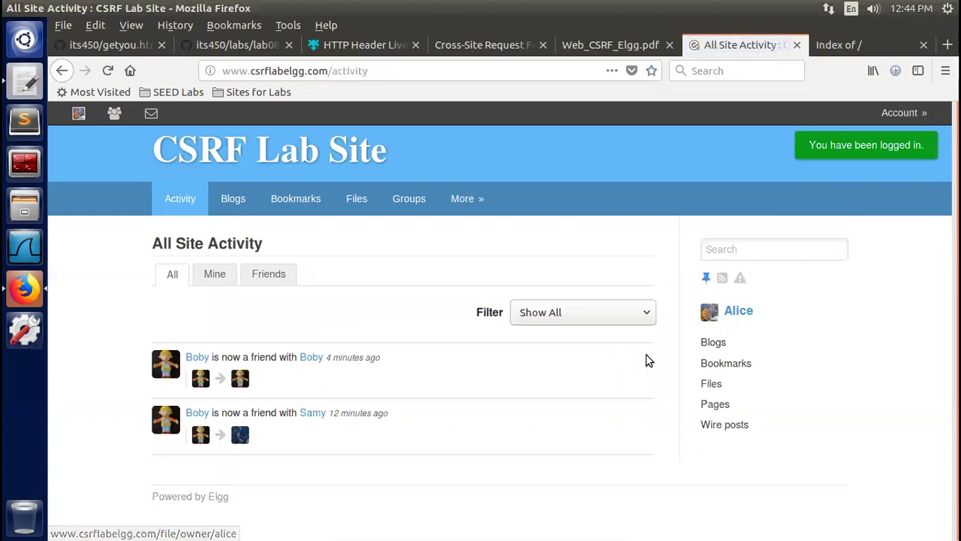
mouse_move(464, 201)
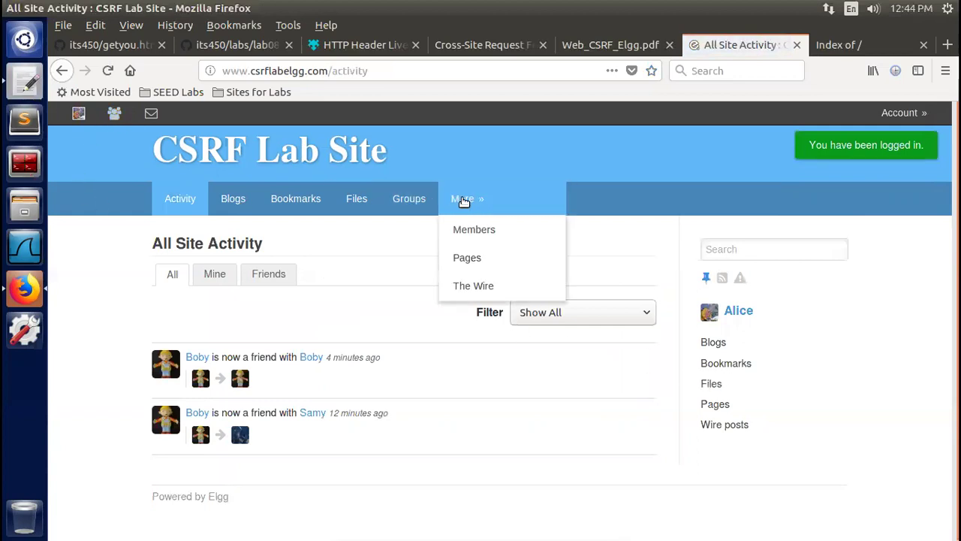
left_click(471, 230)
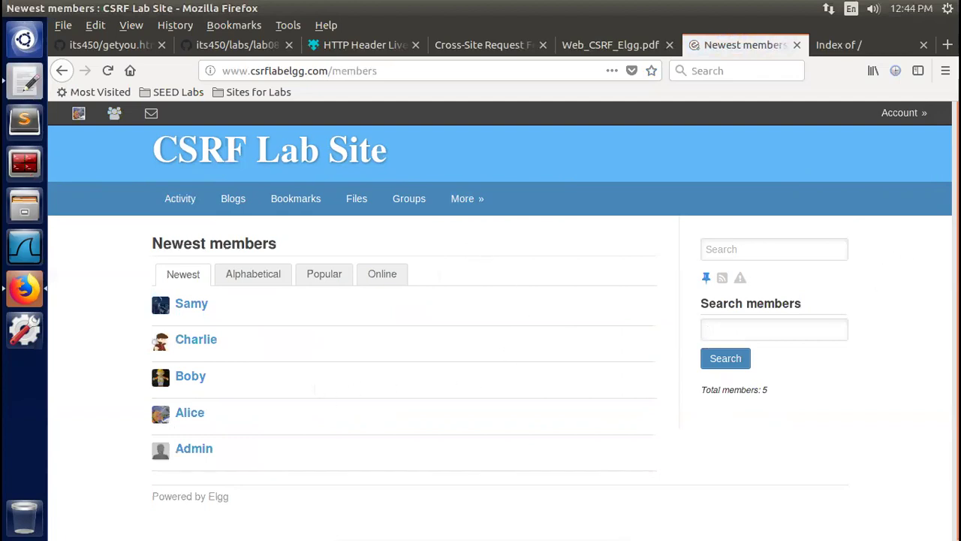
scroll(955, 301, "down", 1)
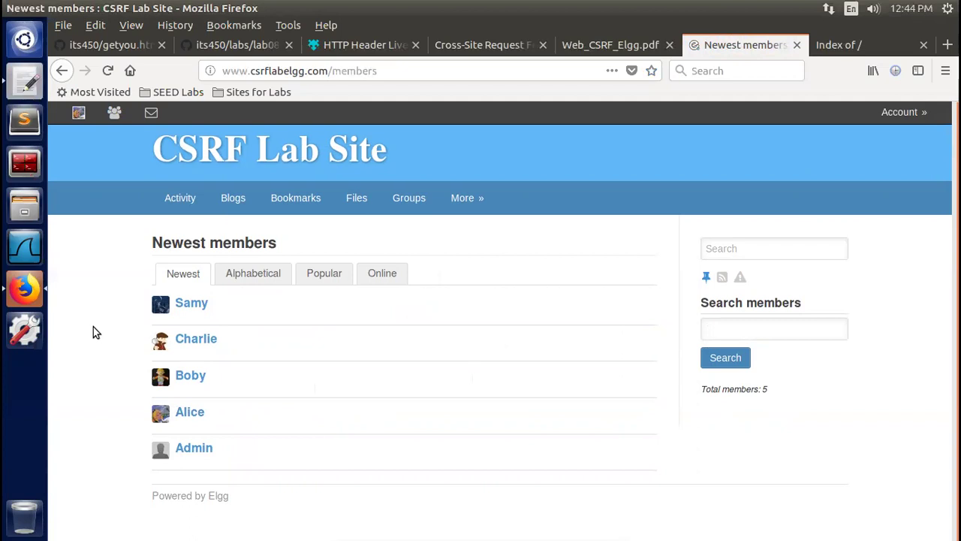
left_click(191, 376)
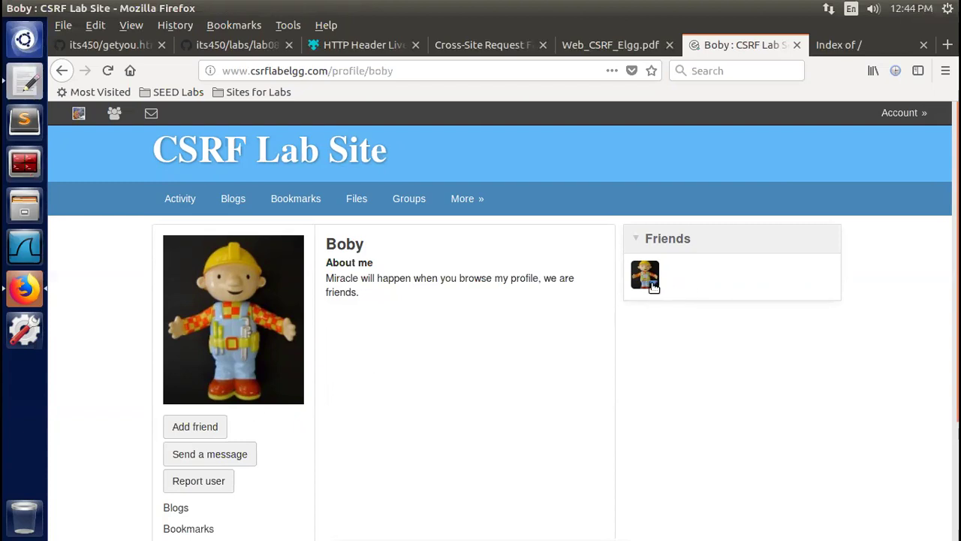
left_click(654, 287)
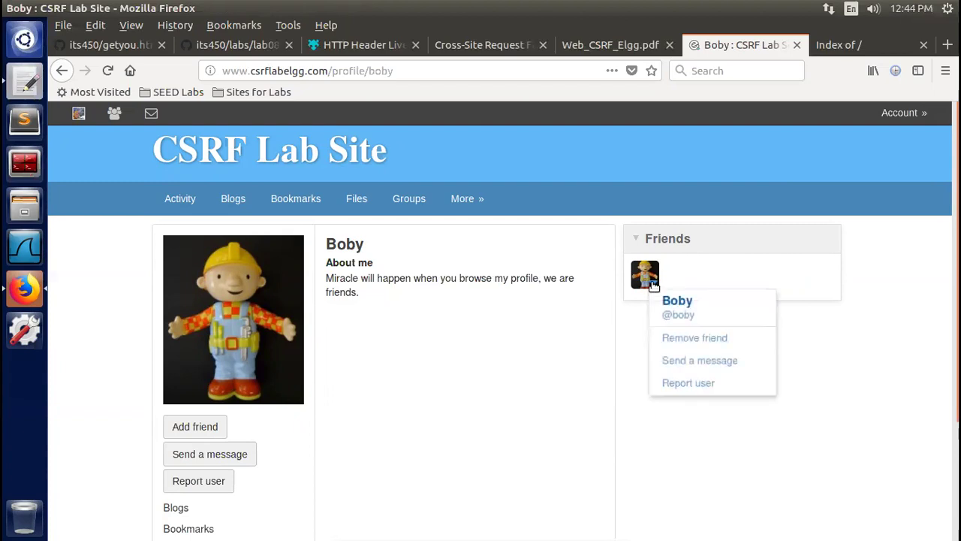
left_click(673, 340)
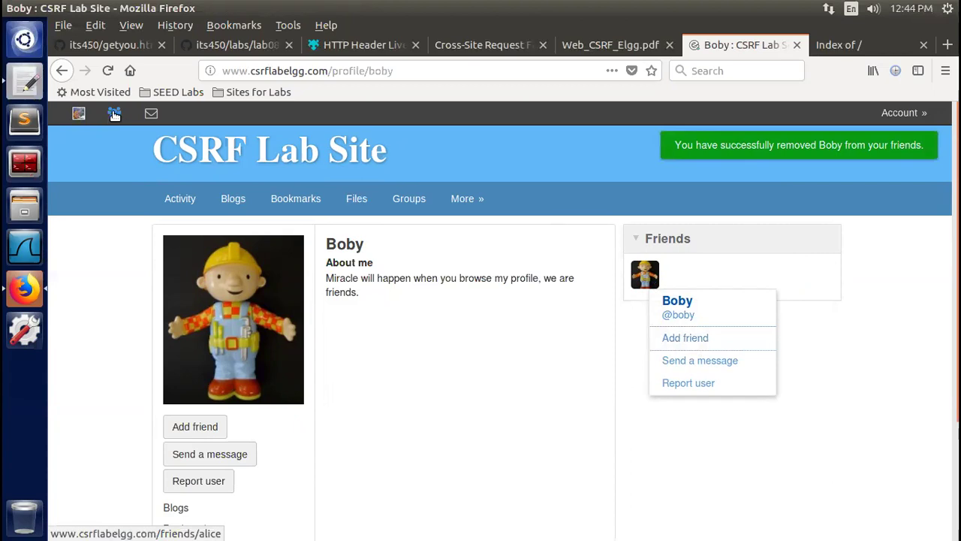
left_click(79, 113)
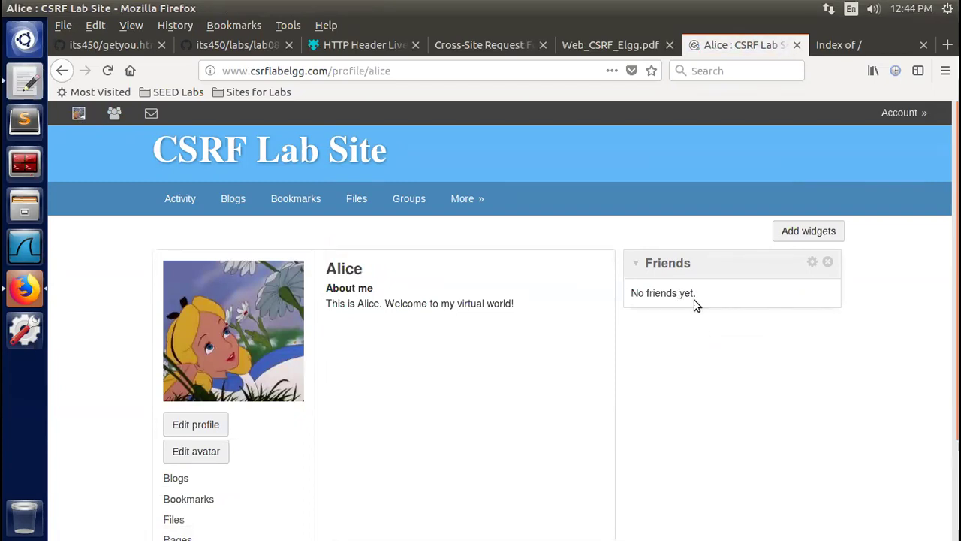
left_click(113, 112)
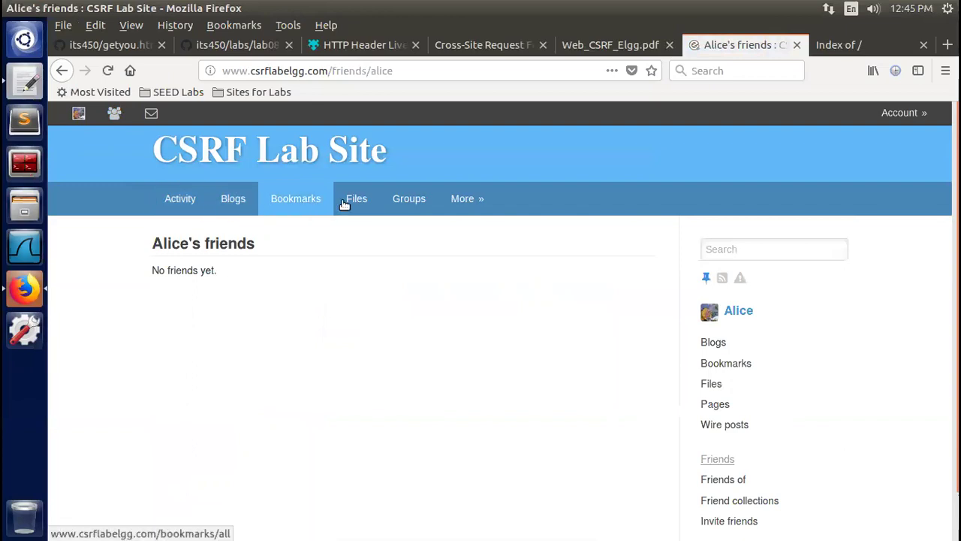
mouse_move(457, 198)
left_click(479, 231)
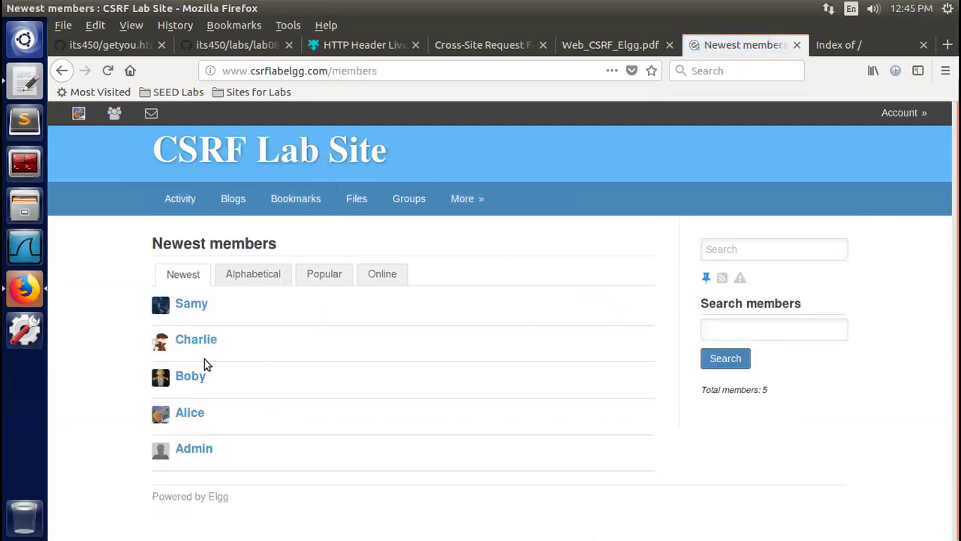
left_click(188, 378)
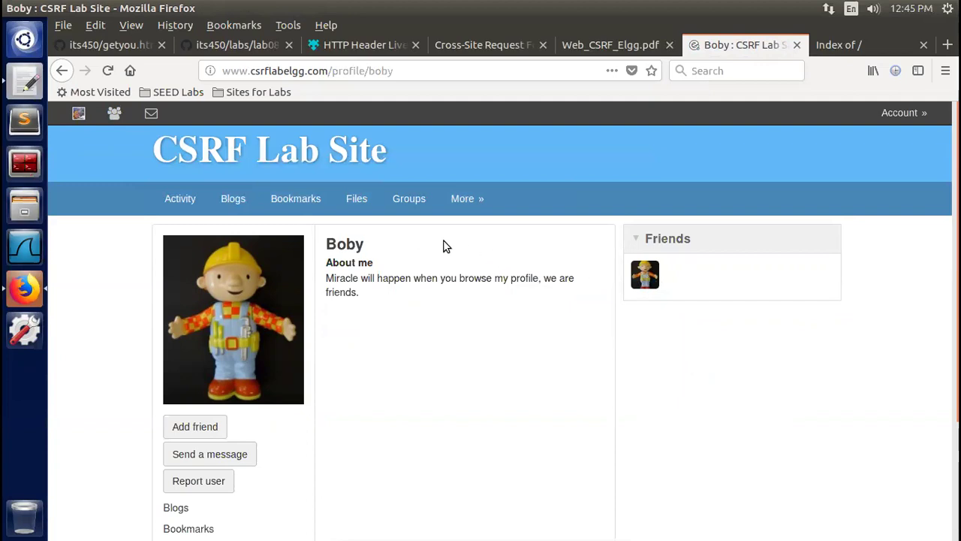
left_click(78, 115)
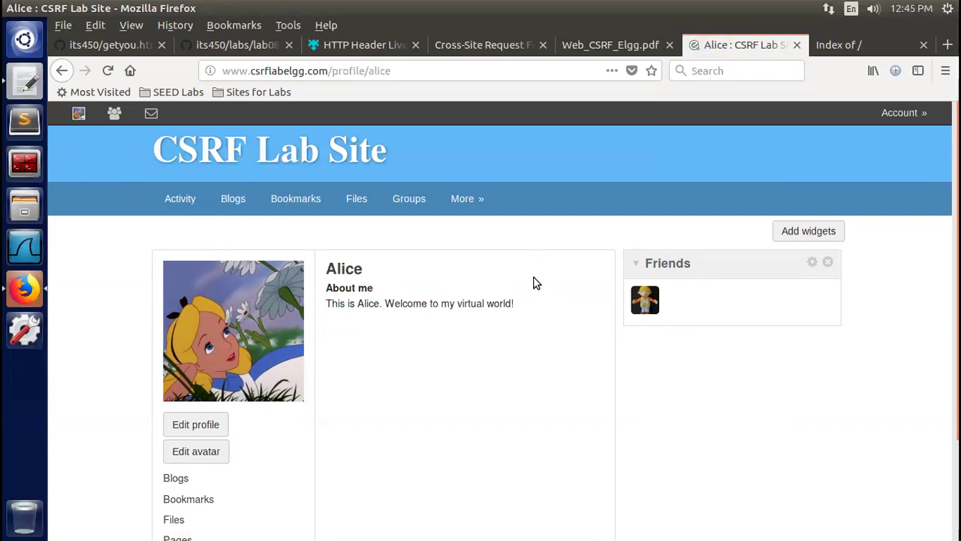
left_click(610, 47)
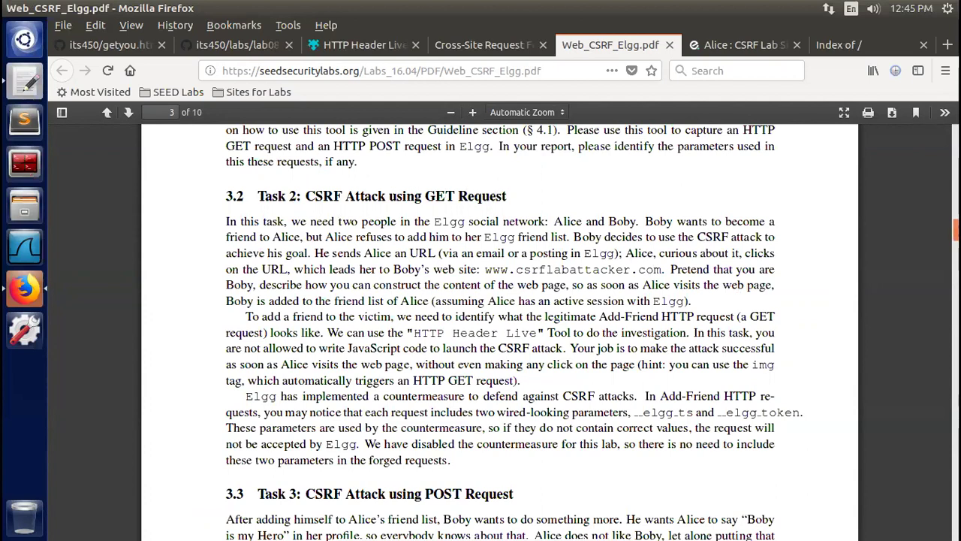
Read section 3.3 Task 3 CSRF POST Request, continuing onto page 4's /profile/edit.php explanation
scroll(500, 330, "down", 5)
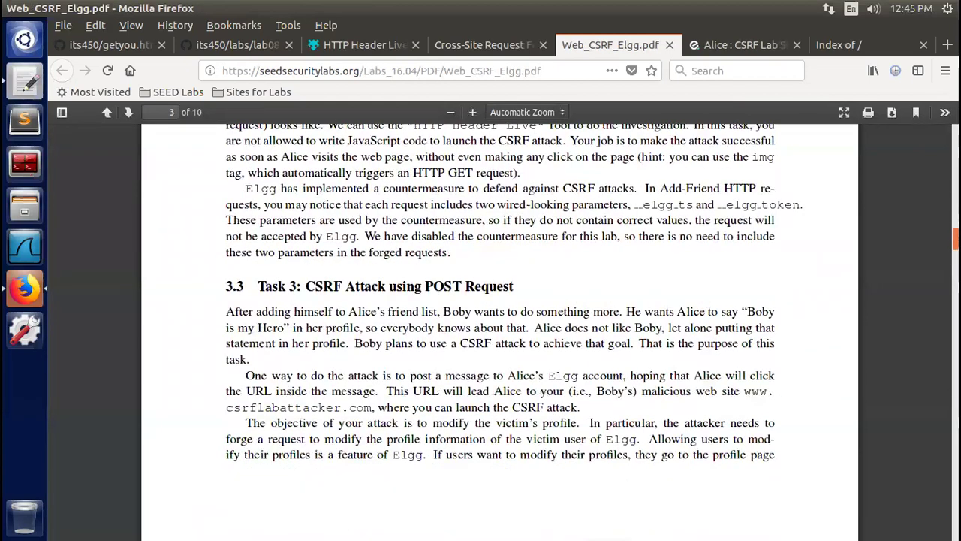
scroll(500, 331, "down", 1)
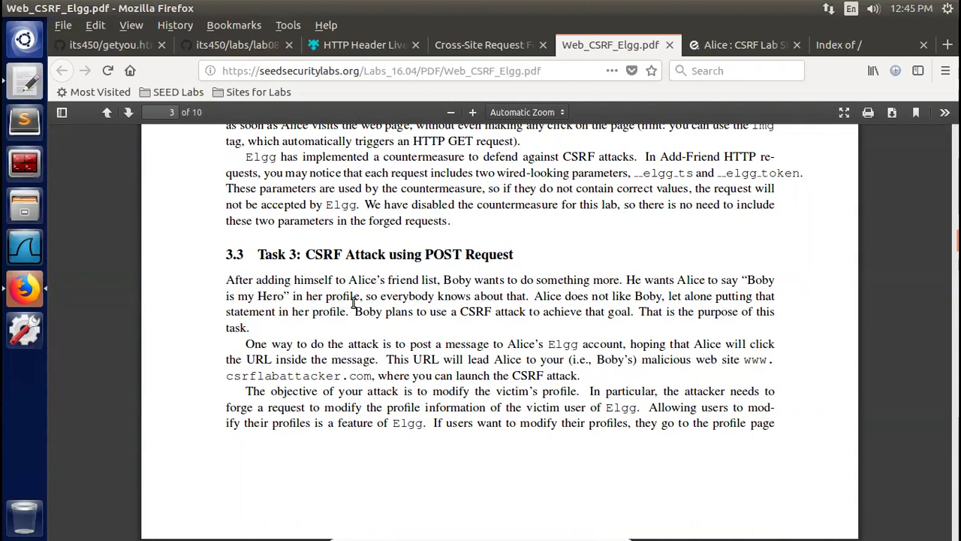
left_click(743, 45)
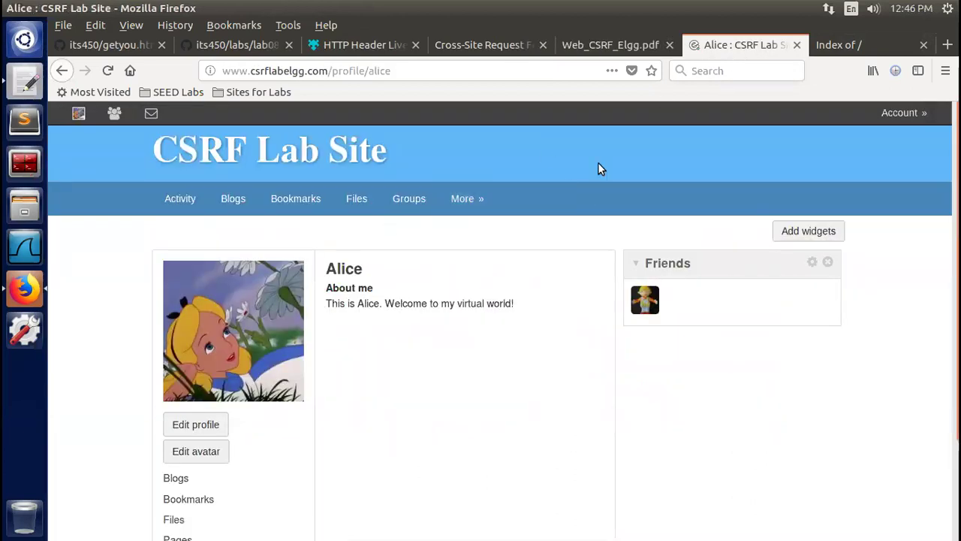
left_click(586, 46)
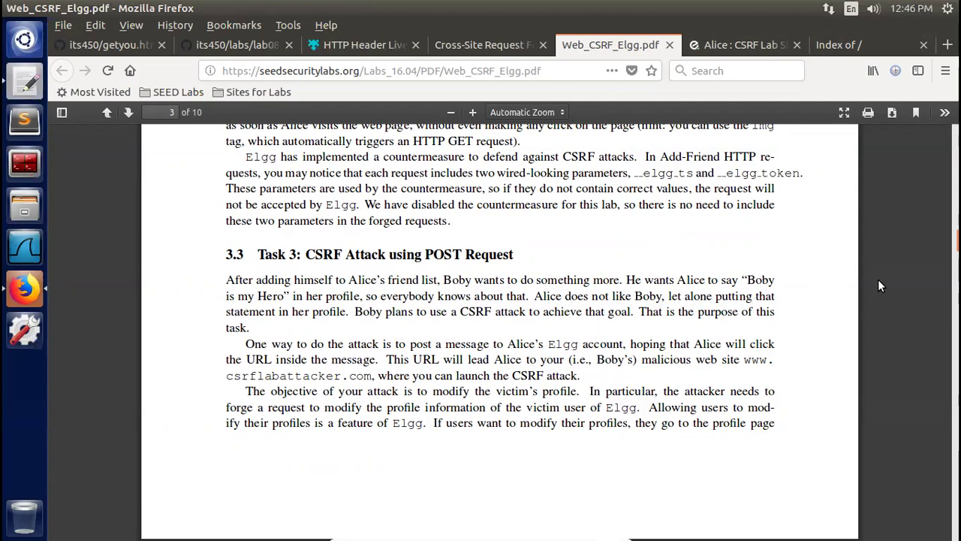
scroll(500, 332, "down", 5)
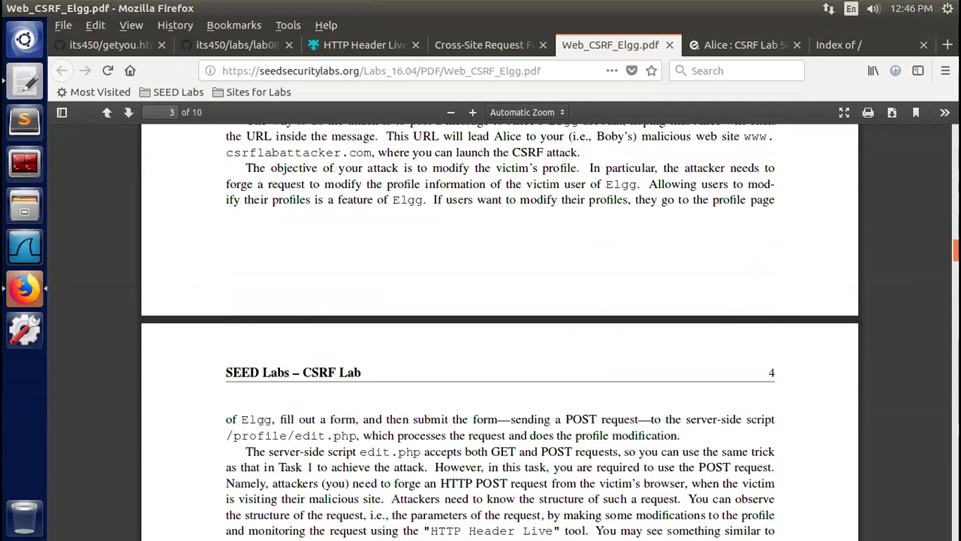
Scroll back up the PDF to the 3.2 Task 2 CSRF GET Request heading
scroll(765, 251, "up", 4)
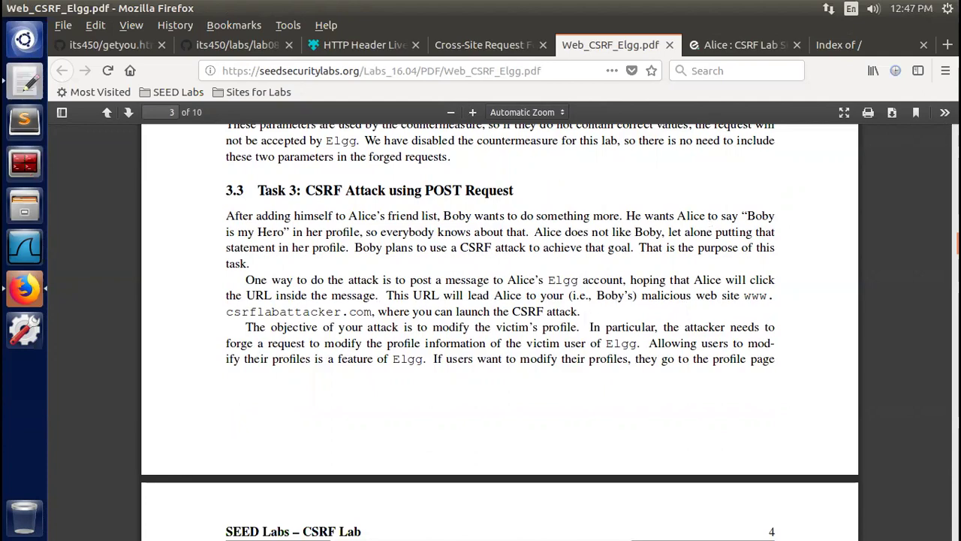
scroll(499, 300, "up", 4)
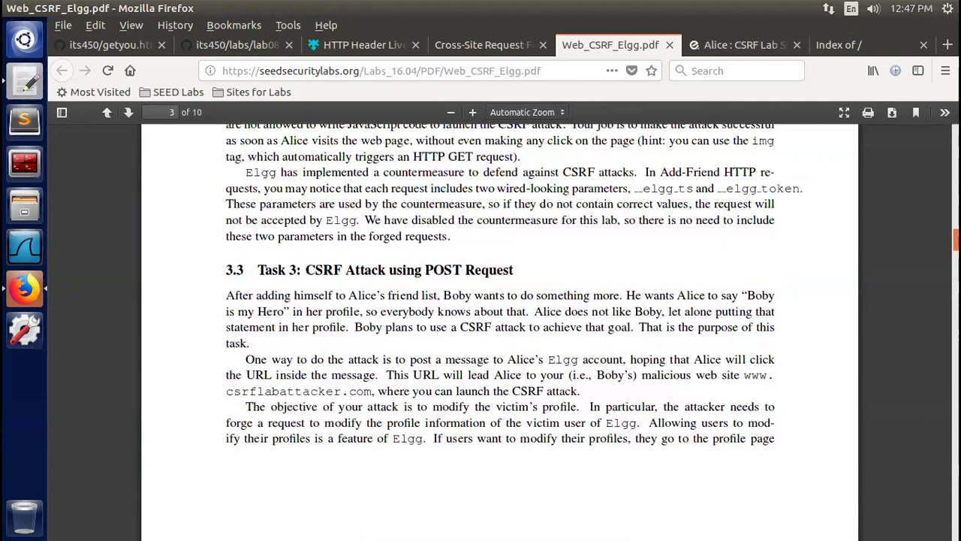
scroll(289, 250, "up", 3)
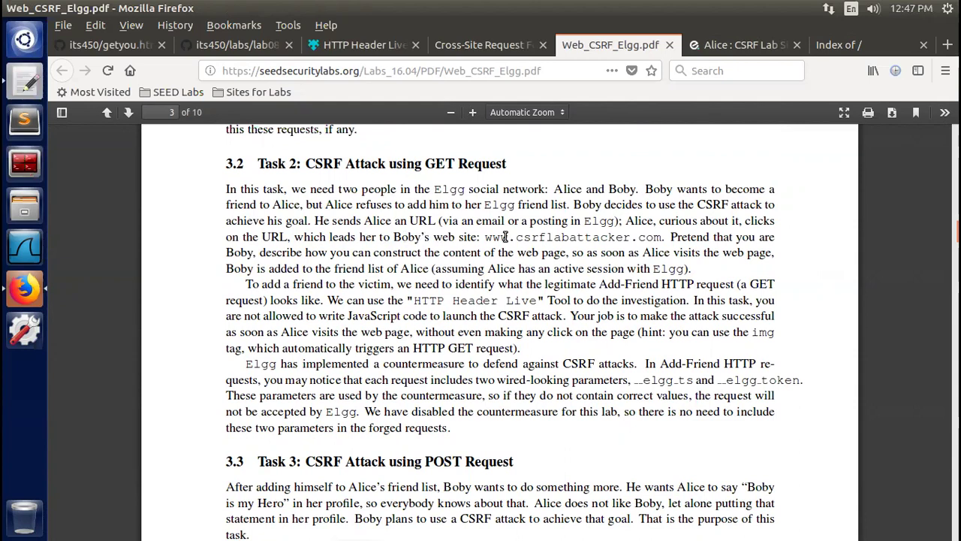
left_click_drag(493, 237, 661, 236)
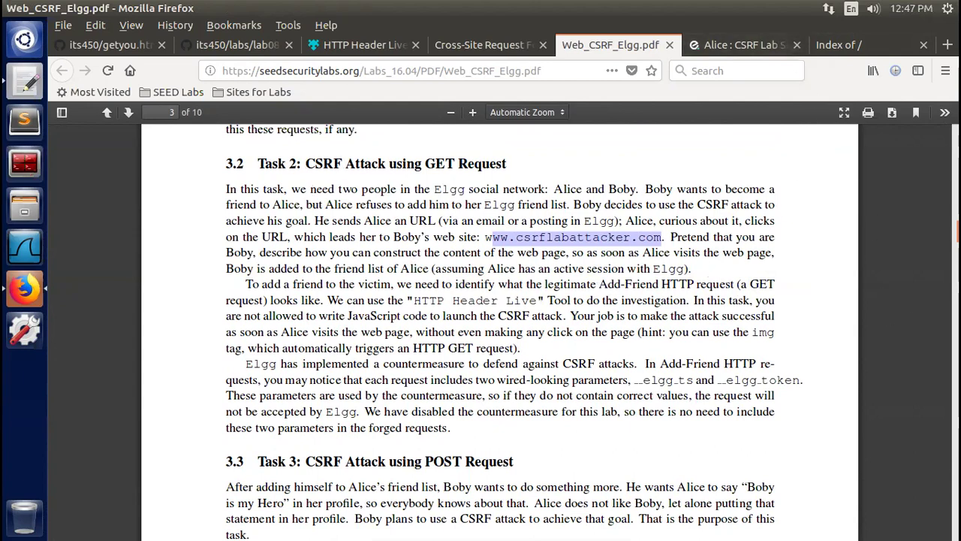
scroll(499, 331, "down", 2)
scroll(544, 290, "up", 1)
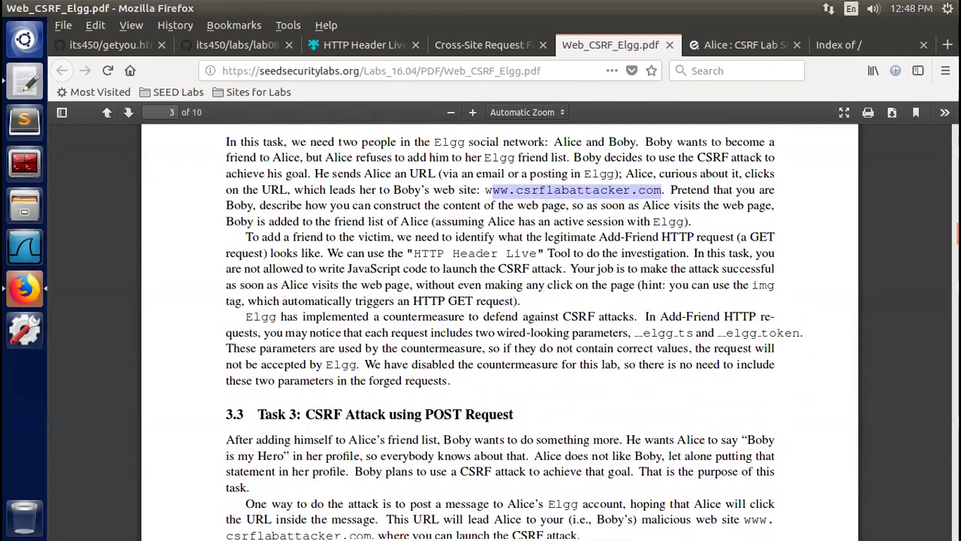
scroll(499, 332, "down", 1)
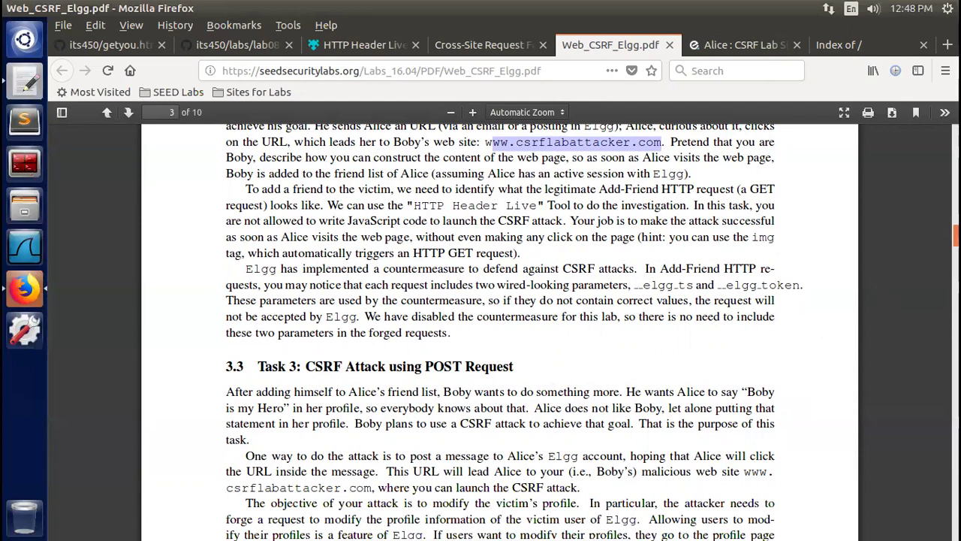
scroll(499, 331, "down", 1)
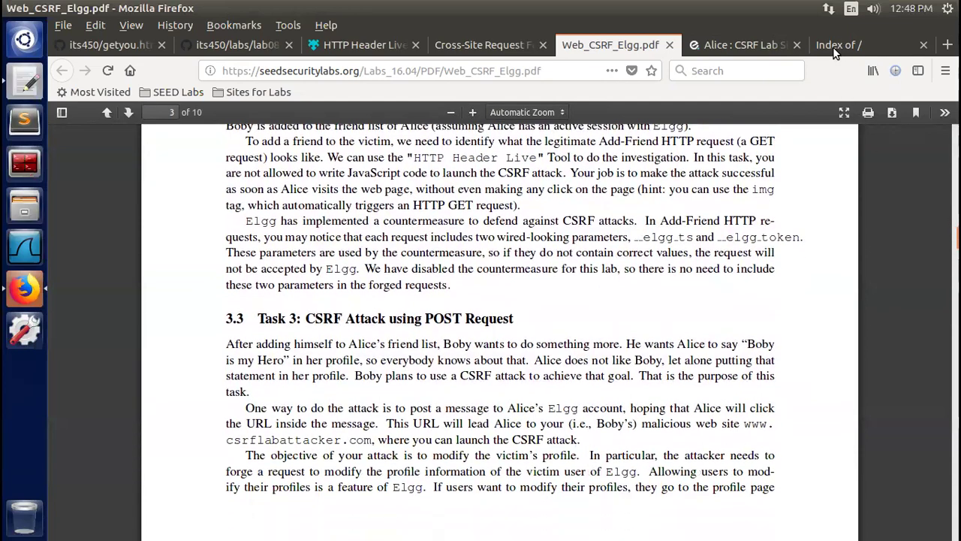
left_click(839, 47)
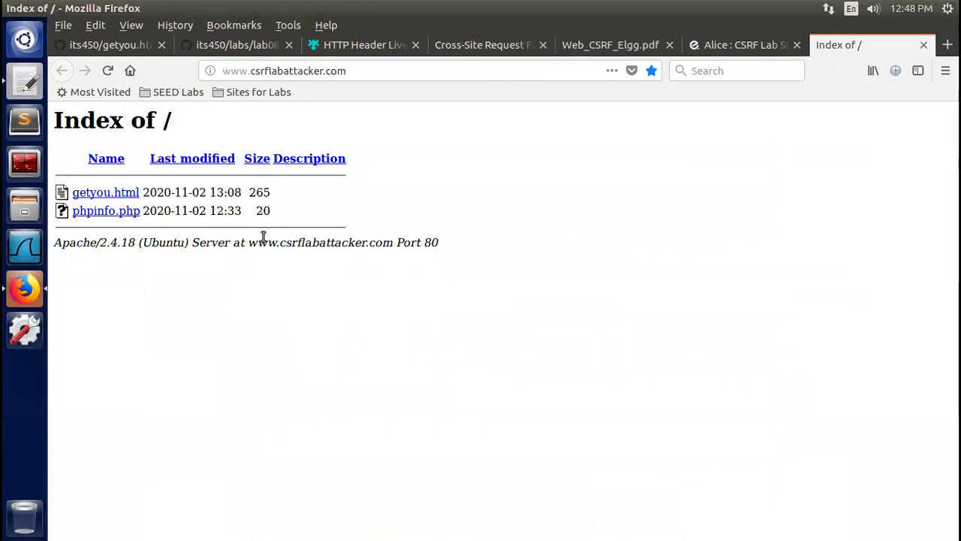
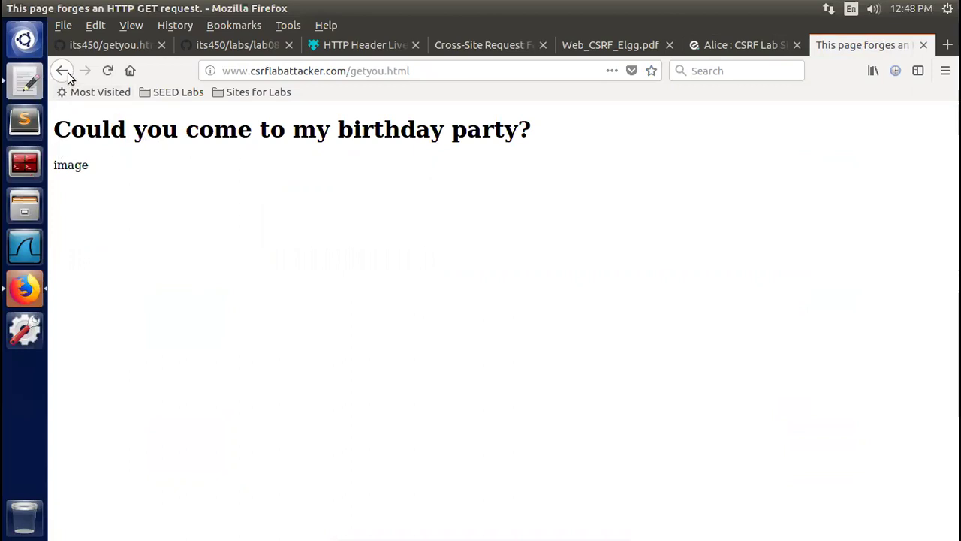
Glance at the getyou.html source on GitHub, return to the birthday-party attack page, and launch Terminator
left_click(116, 44)
left_click(841, 47)
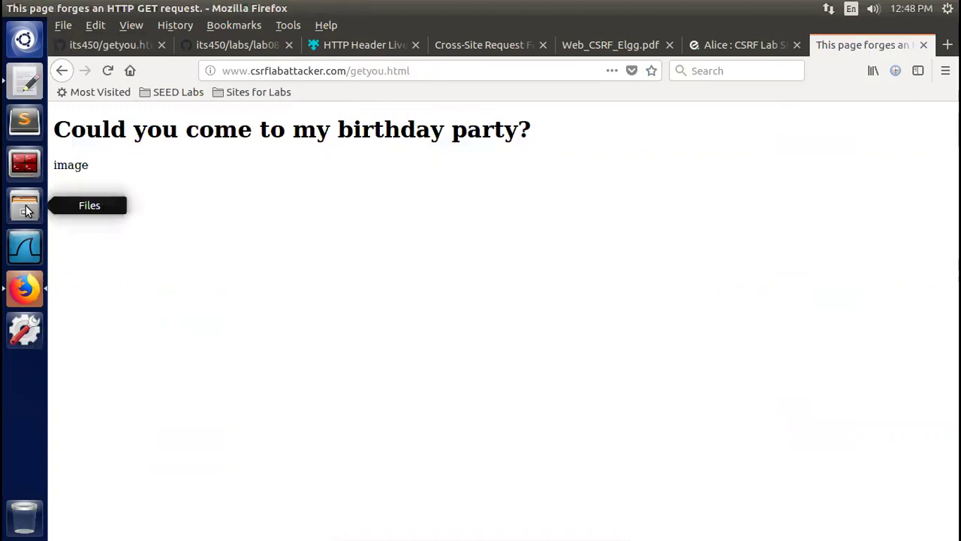
left_click(21, 167)
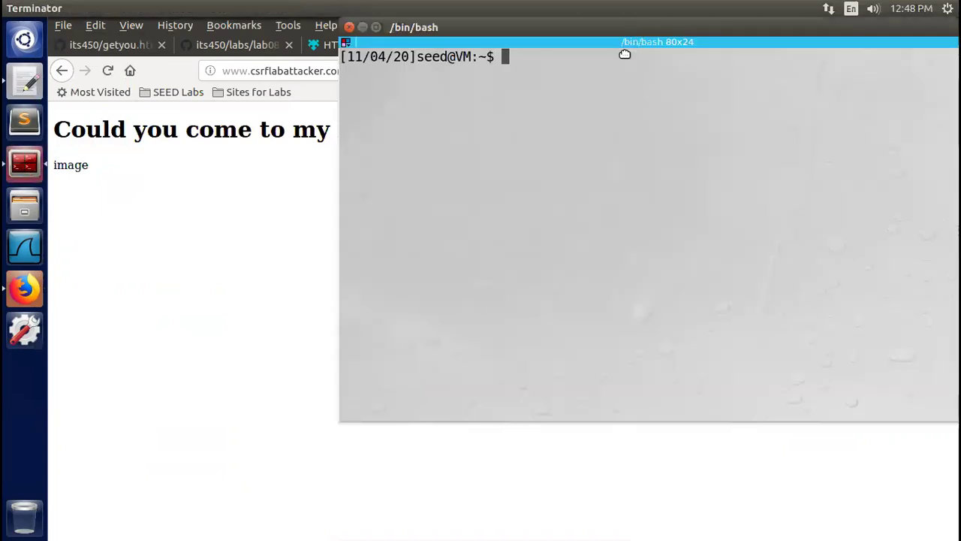
Move and resize the Terminator window over the page
left_click_drag(624, 54, 498, 196)
left_click_drag(829, 175, 849, 297)
left_click_drag(542, 306, 539, 268)
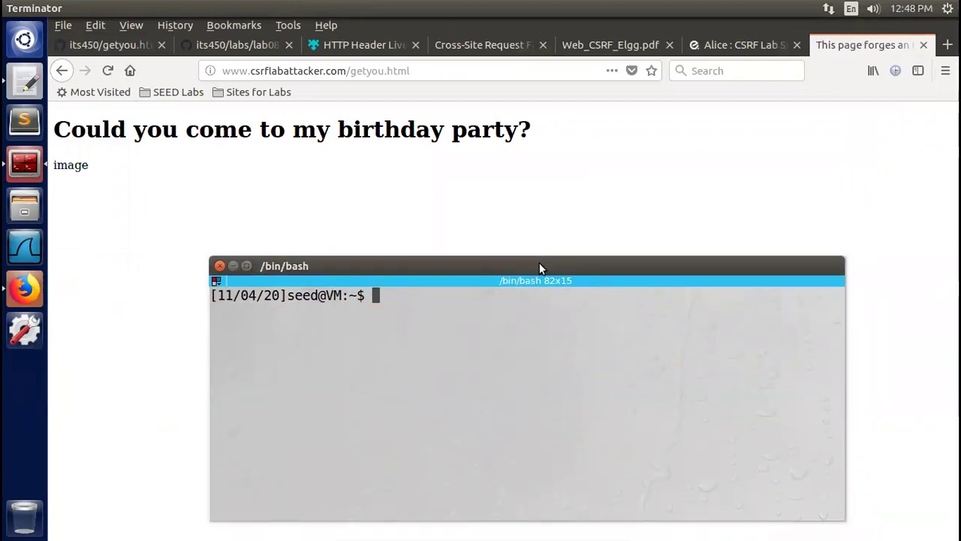
List the contents of /var/www/CSRF/ and then /var/www/CSRF/Attacker/
type("ls /var/www/CS")
key("Tab")
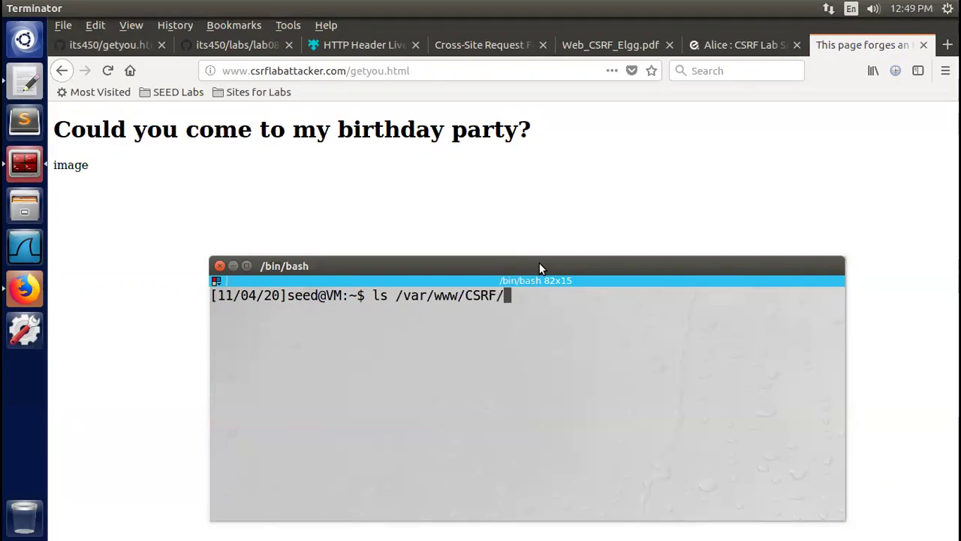
key("Return")
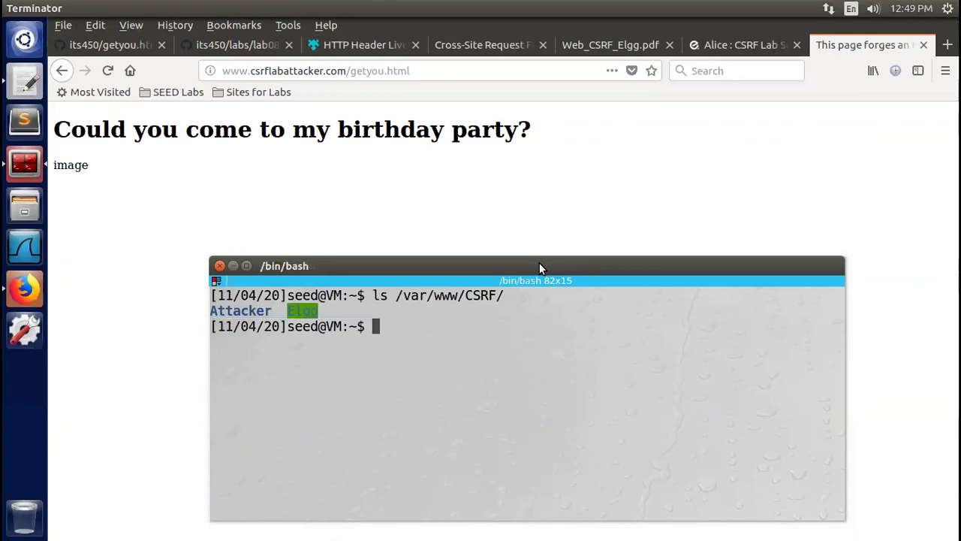
key("Up")
type("Att")
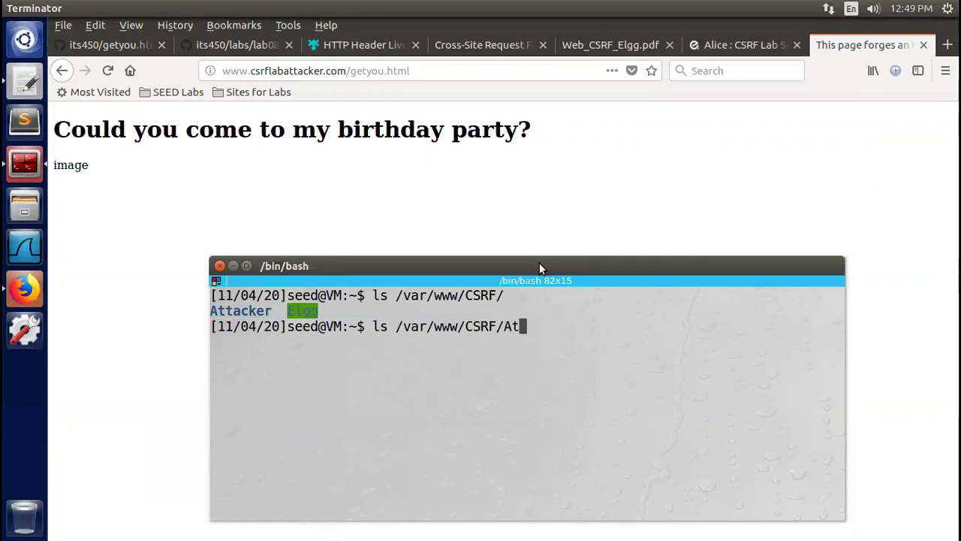
key("Tab")
key("Return")
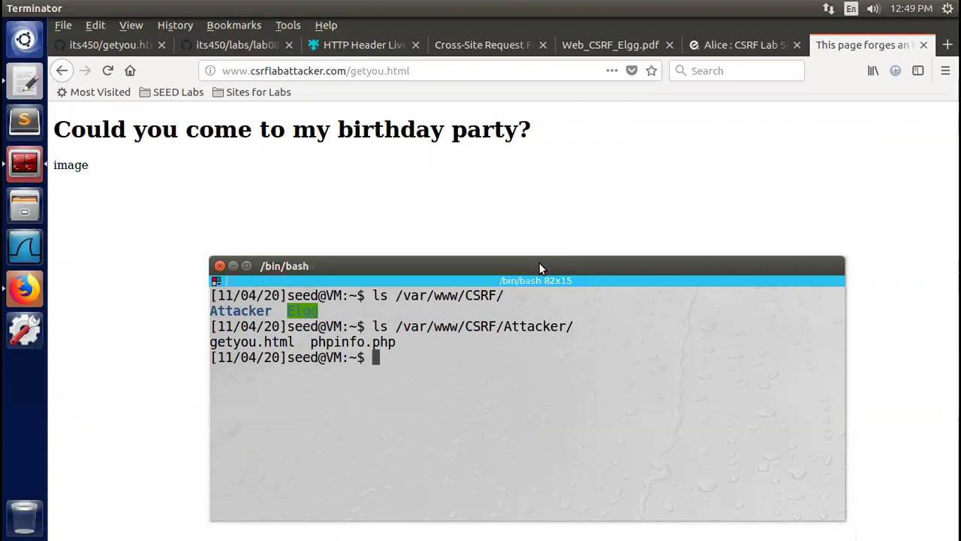
Change into /var/www/CSRF/Attacker and begin the sudo subl getyou.html command
type("cd /var/")
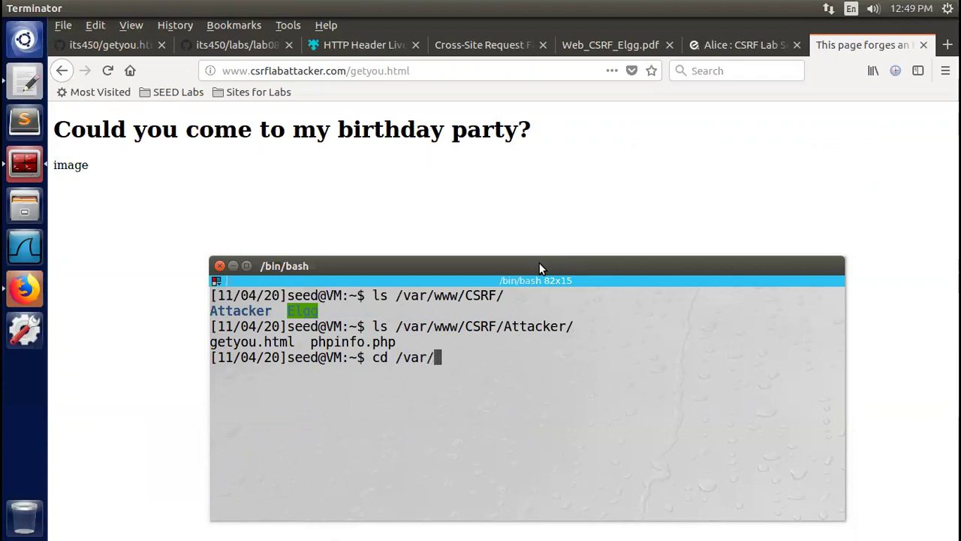
type("www/CSR")
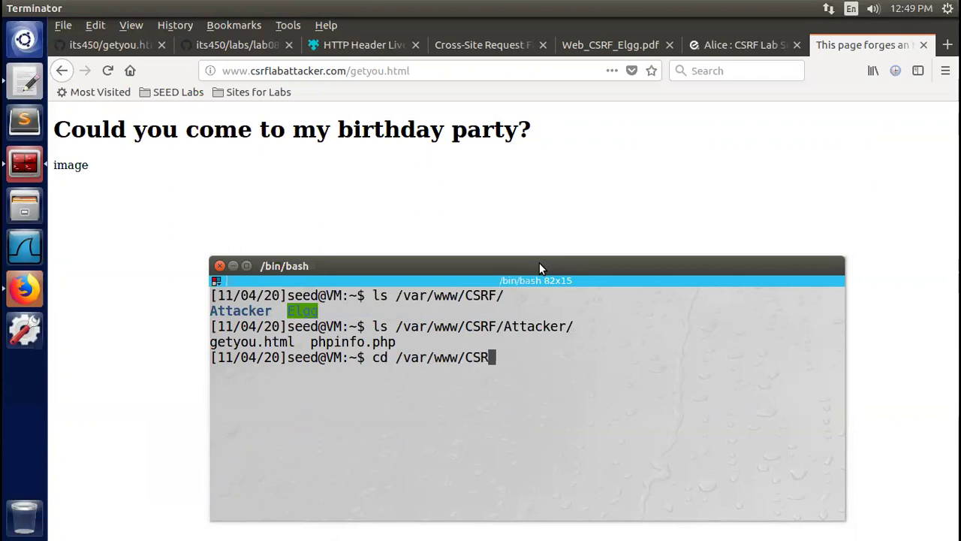
key("Tab")
type("At")
key("Tab")
key("Return")
type("sud")
key("BackSpace")
key("BackSpace")
key("BackSpace")
type("sudo subl get")
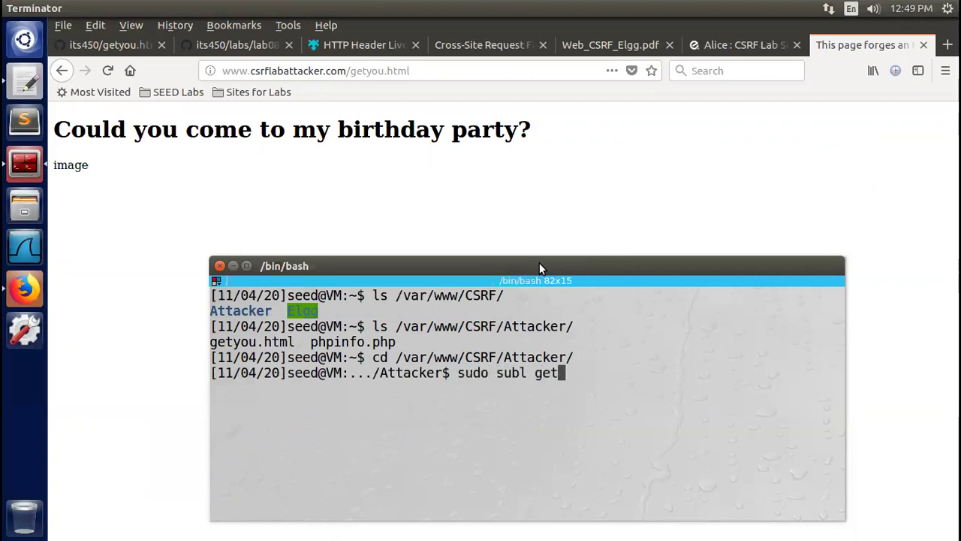
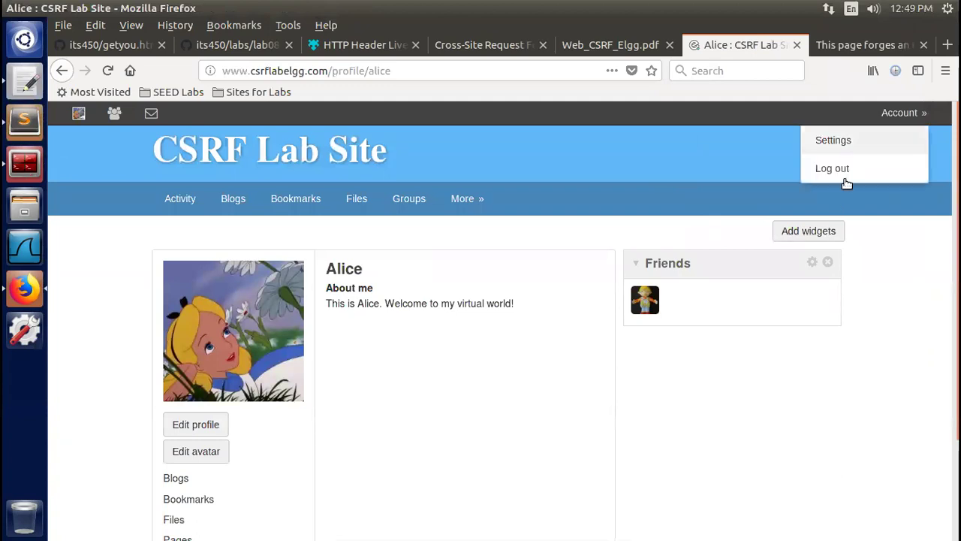
Choose Remove friend from Boby's avatar menu in Alice's Friends widget
left_click(657, 309)
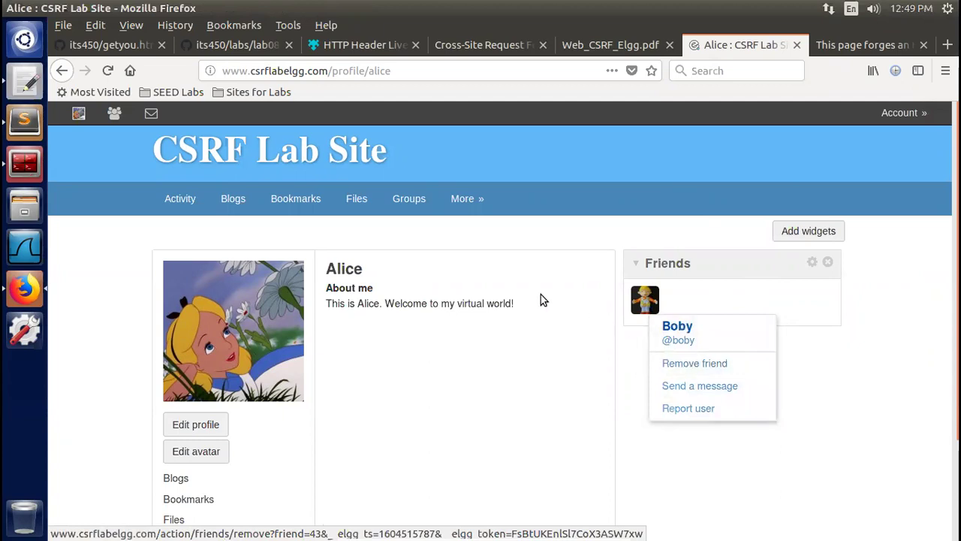
left_click(693, 321)
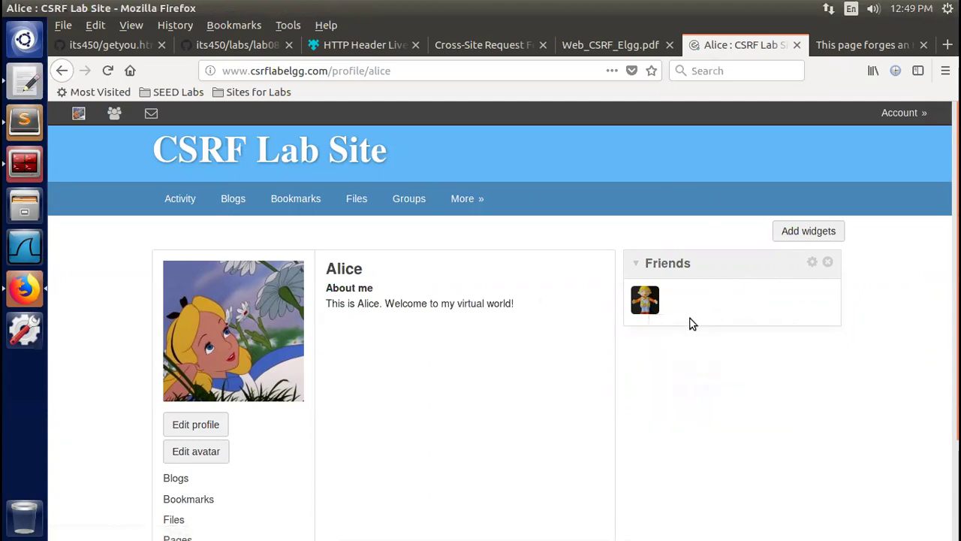
left_click(656, 307)
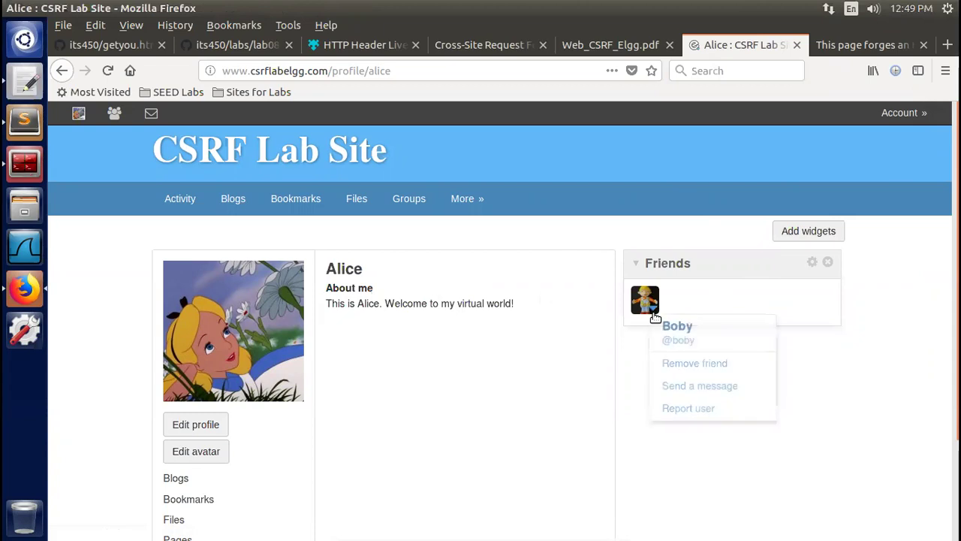
left_click(664, 363)
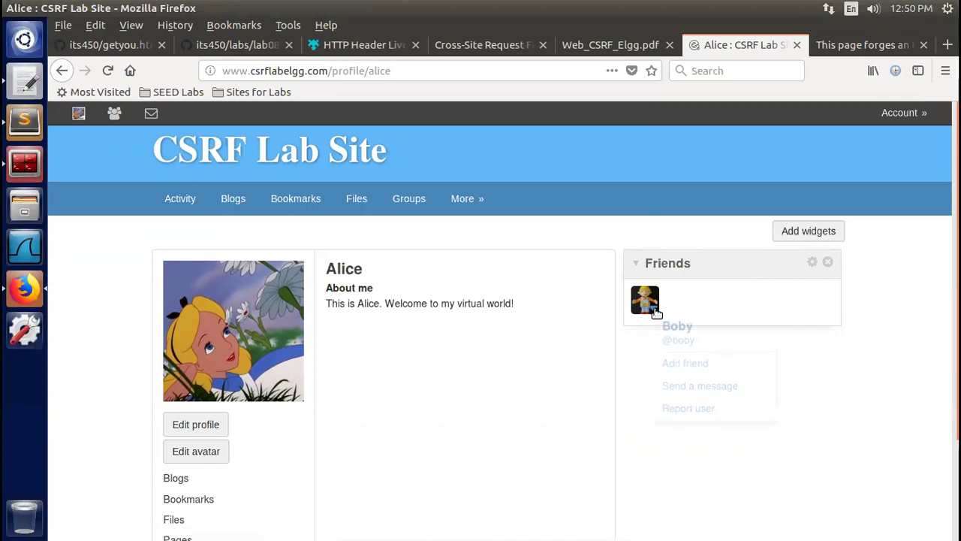
left_click(826, 393)
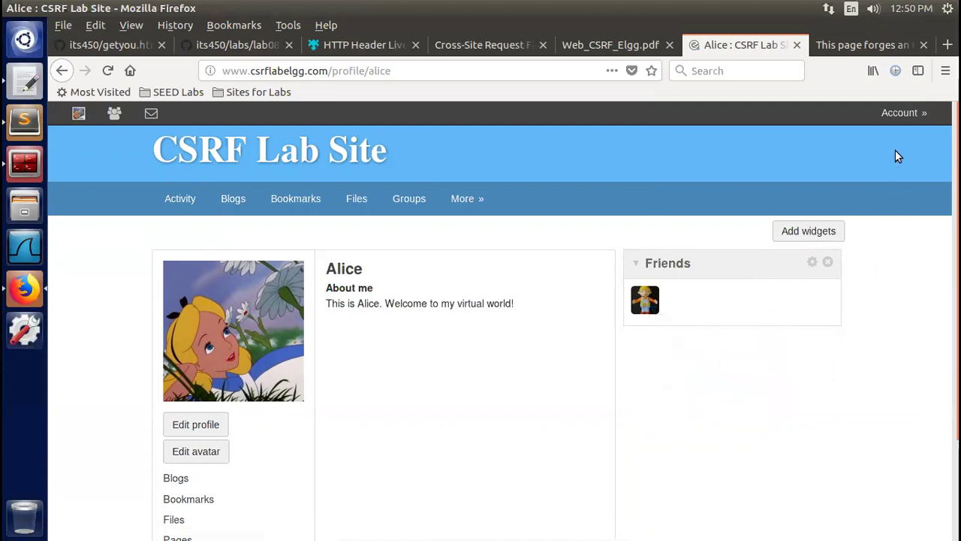
left_click(79, 116)
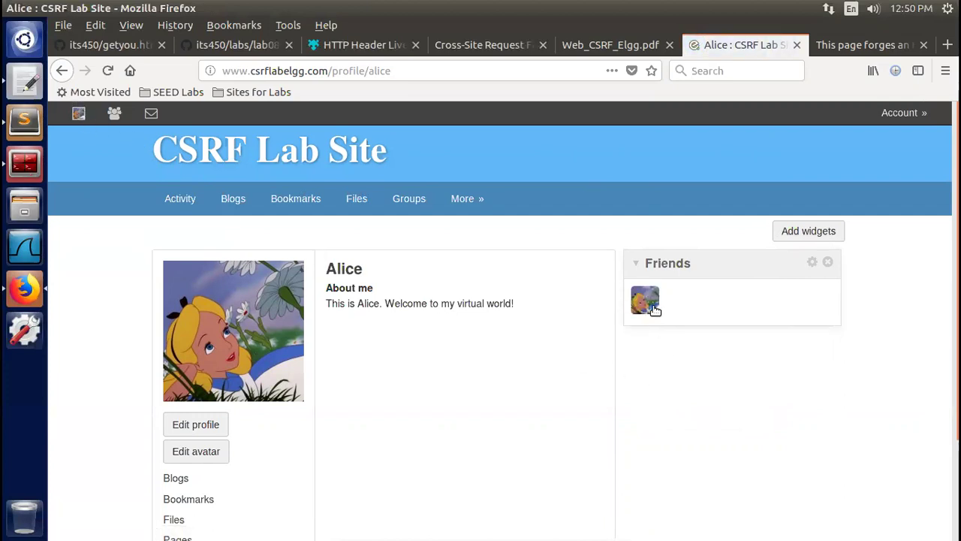
left_click(655, 310)
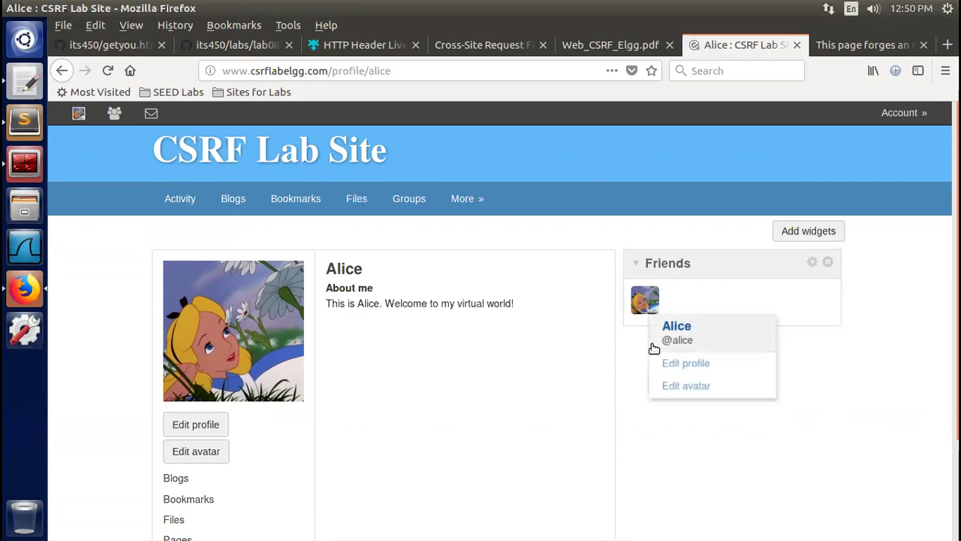
left_click(786, 416)
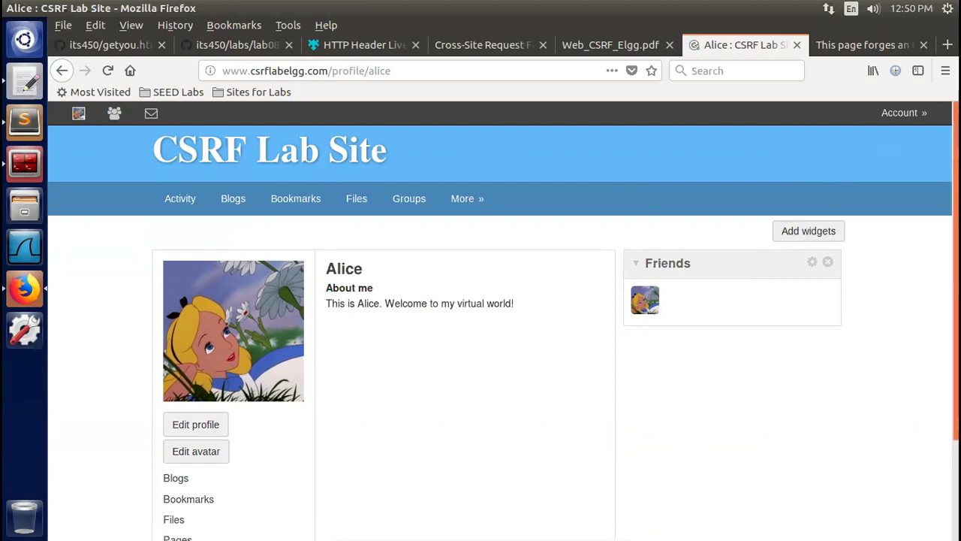
mouse_move(912, 120)
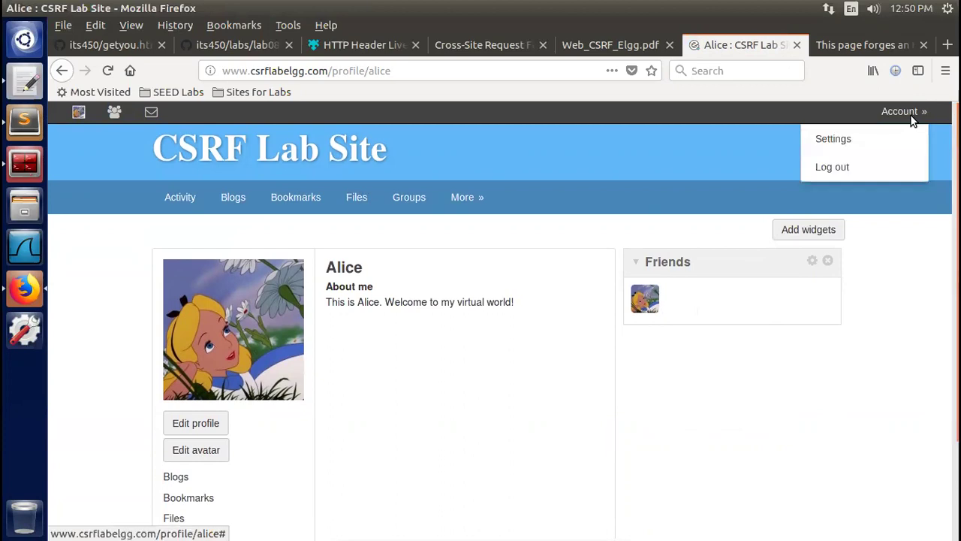
left_click(832, 168)
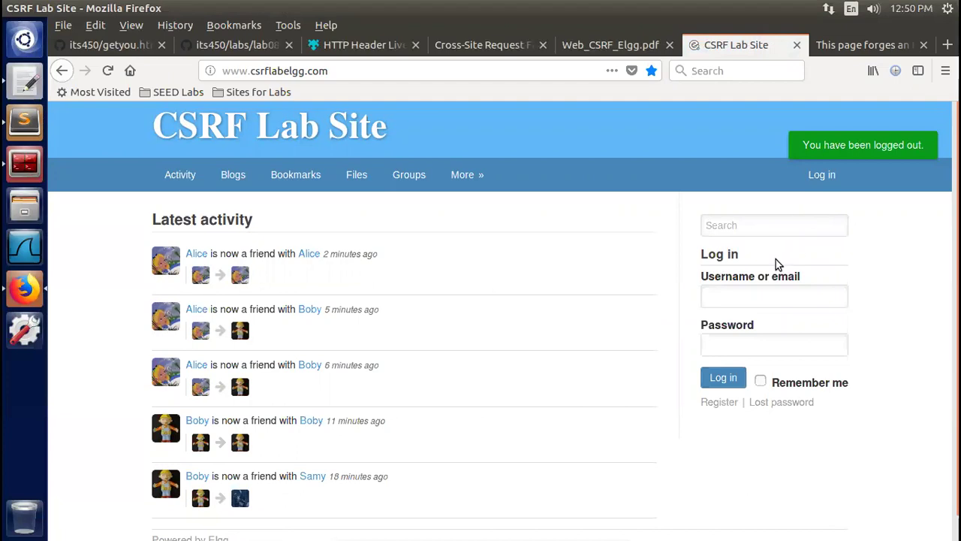
left_click(729, 295)
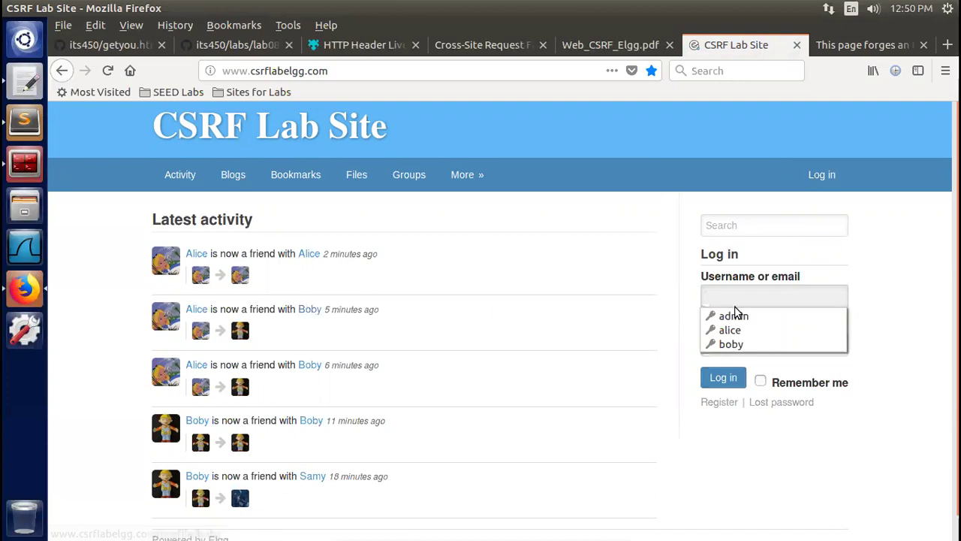
left_click(731, 344)
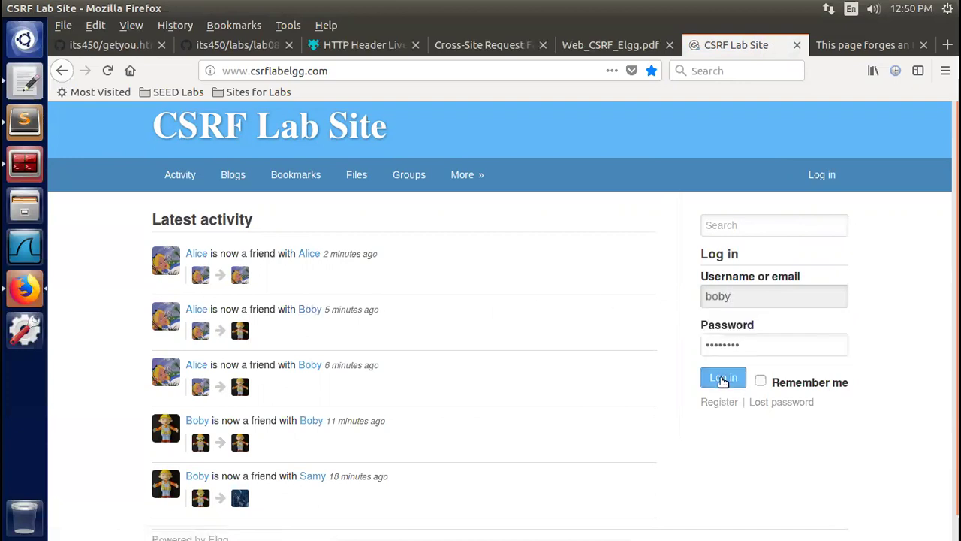
left_click(723, 379)
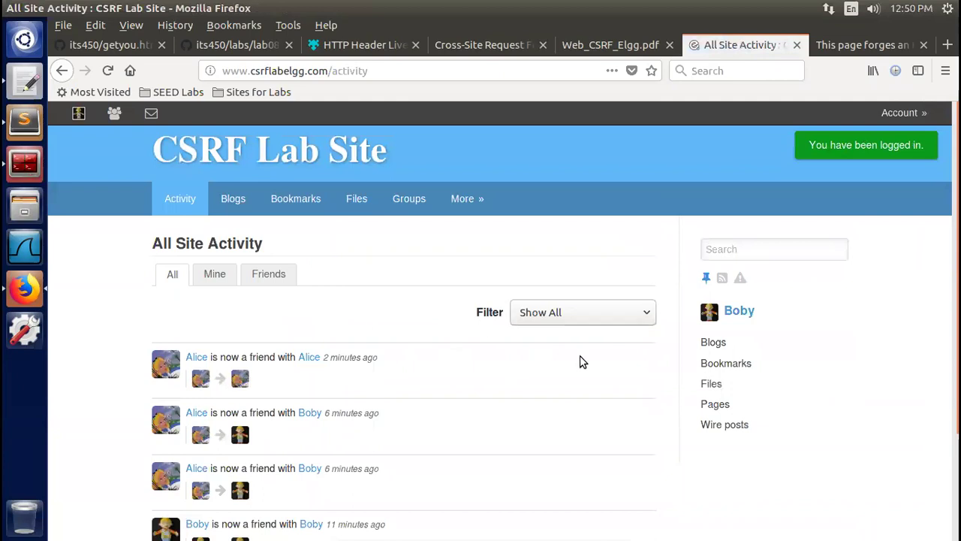
left_click(78, 114)
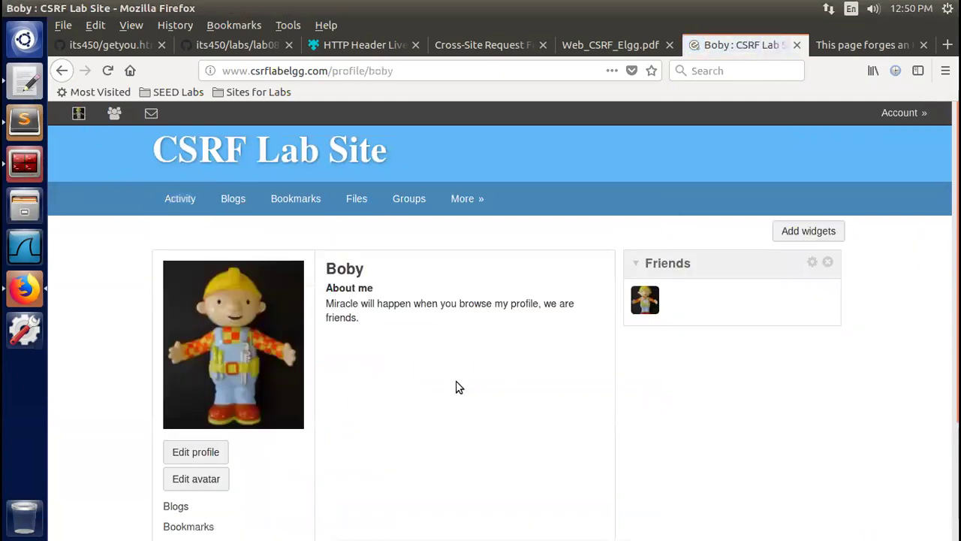
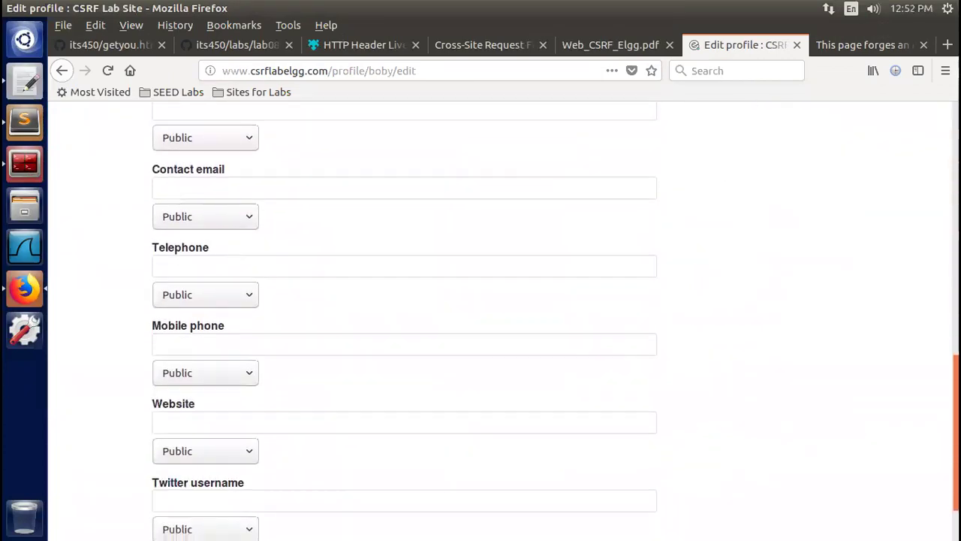
Save Boby's edited profile, including the About me image tag, from the bottom of the form
scroll(333, 504, "down", 2)
left_click(170, 492)
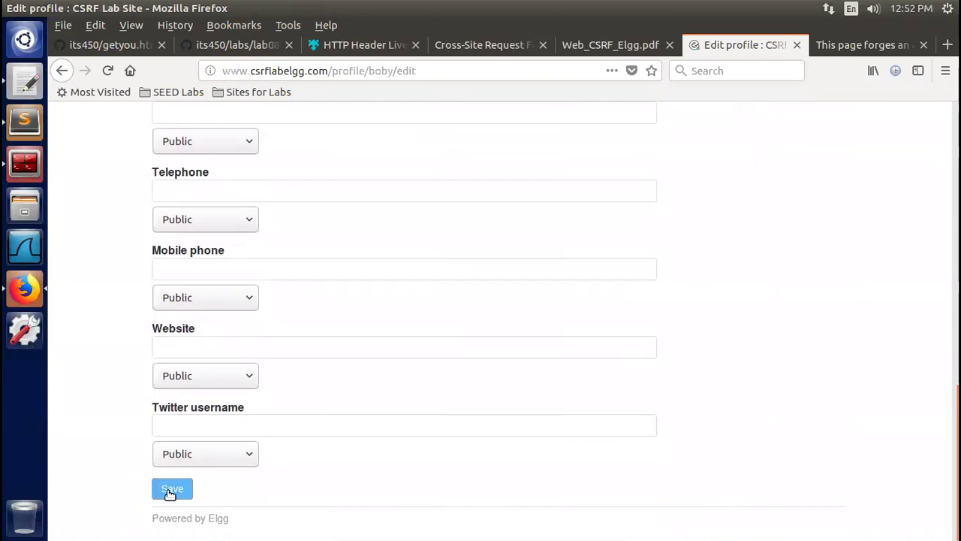
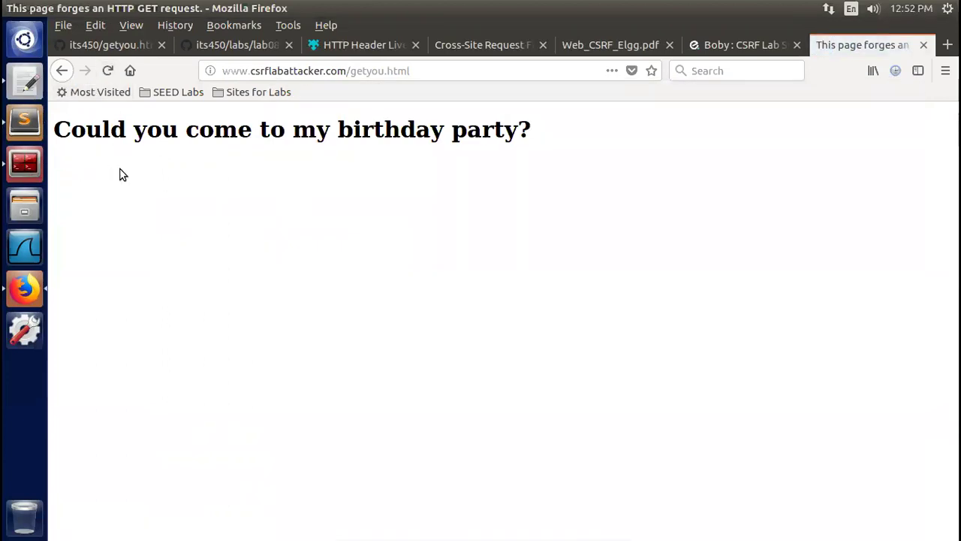
On the lab site tab, log out and fill the login form with the victim's saved credentials
left_click(726, 47)
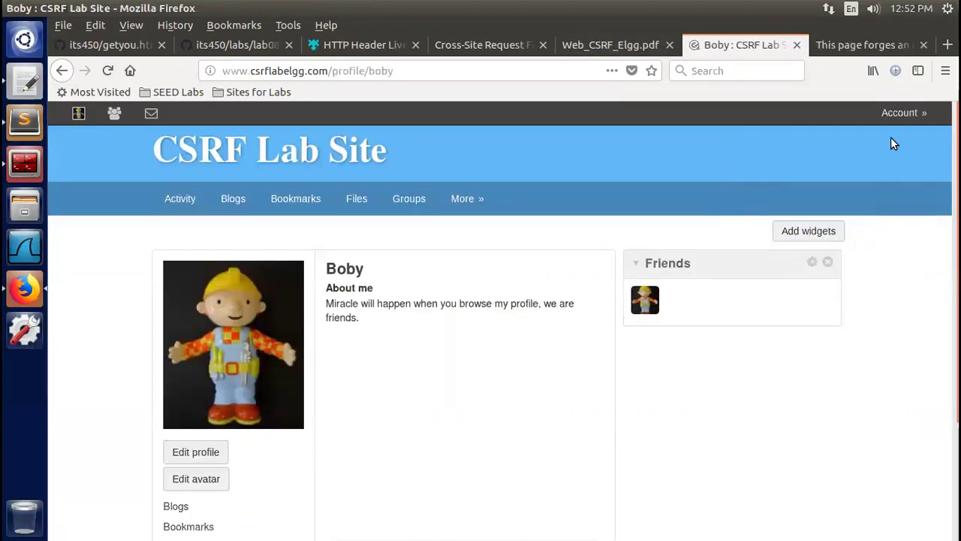
mouse_move(918, 113)
left_click(844, 169)
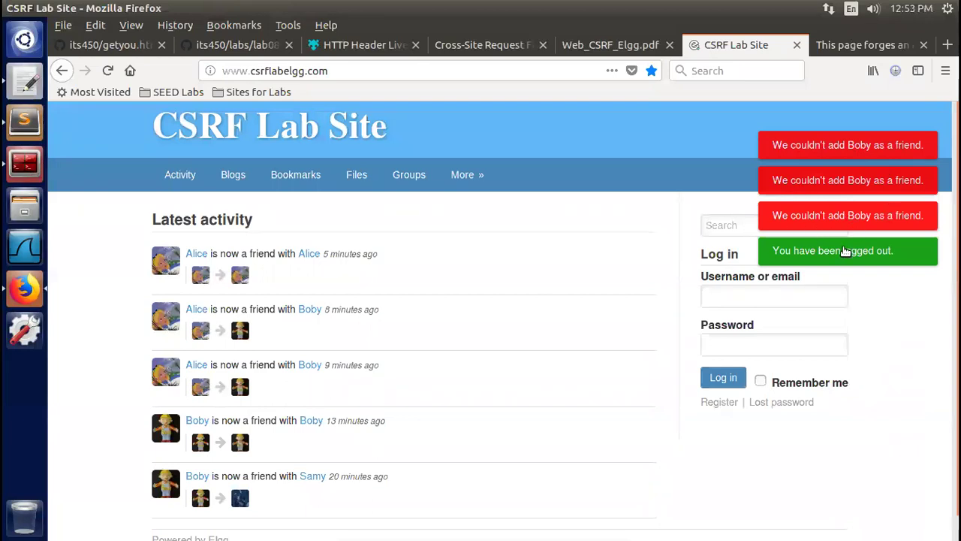
left_click(739, 296)
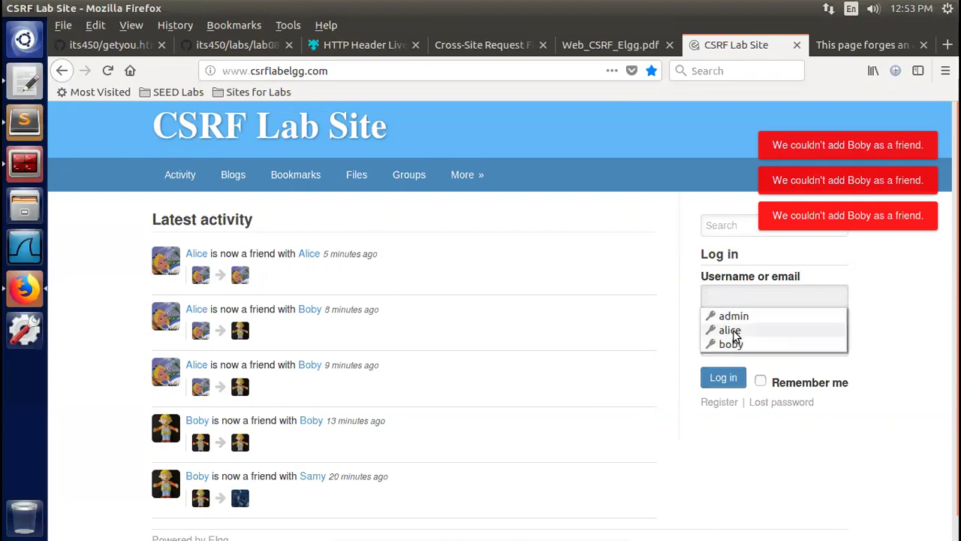
left_click(733, 329)
Log in as the victim, check their friends list, and open the Members page
left_click(719, 377)
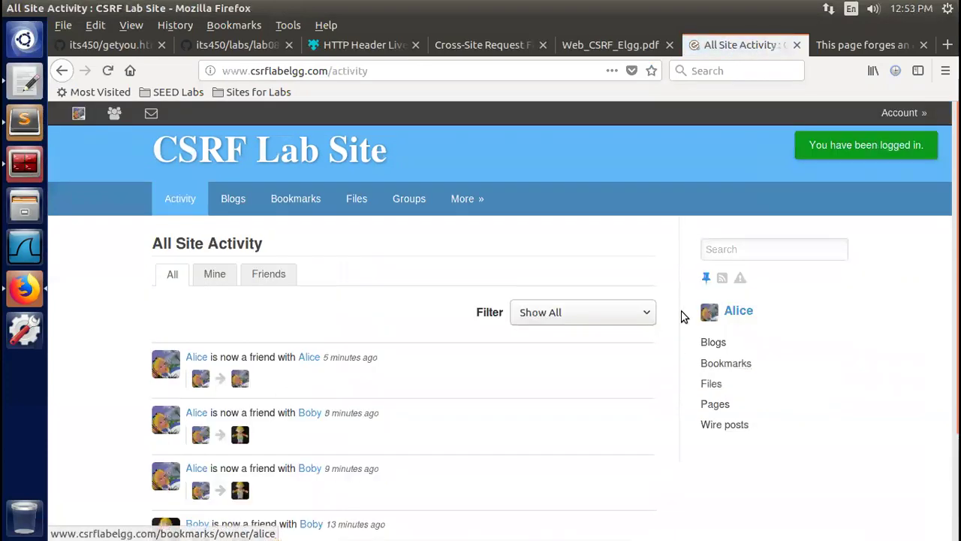
left_click(113, 113)
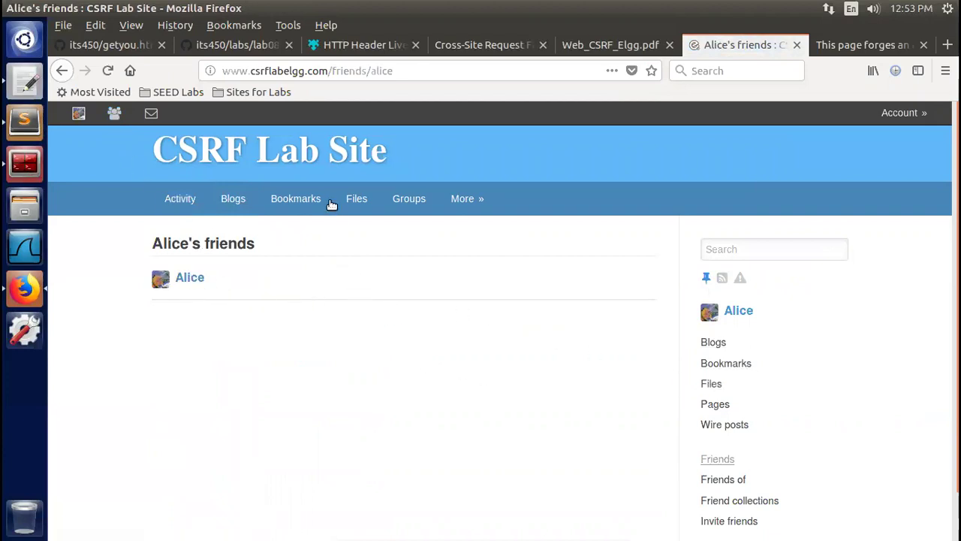
mouse_move(468, 197)
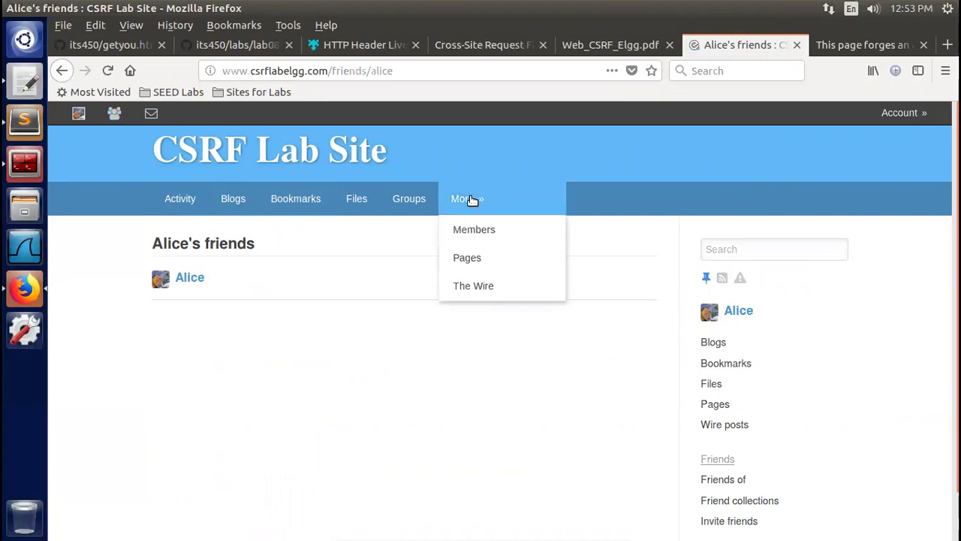
left_click(483, 235)
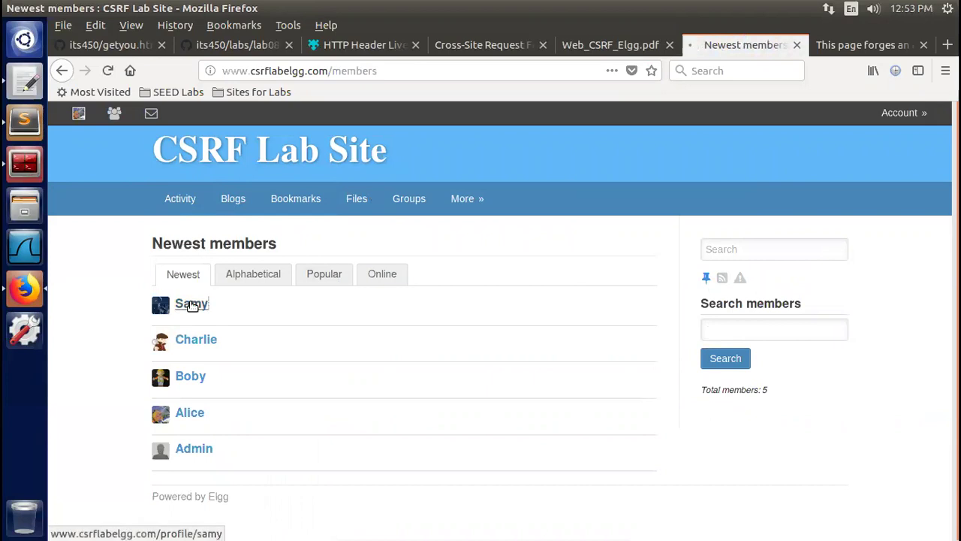
View the newest member's profile, recheck the victim's friends, then reopen Members
left_click(191, 304)
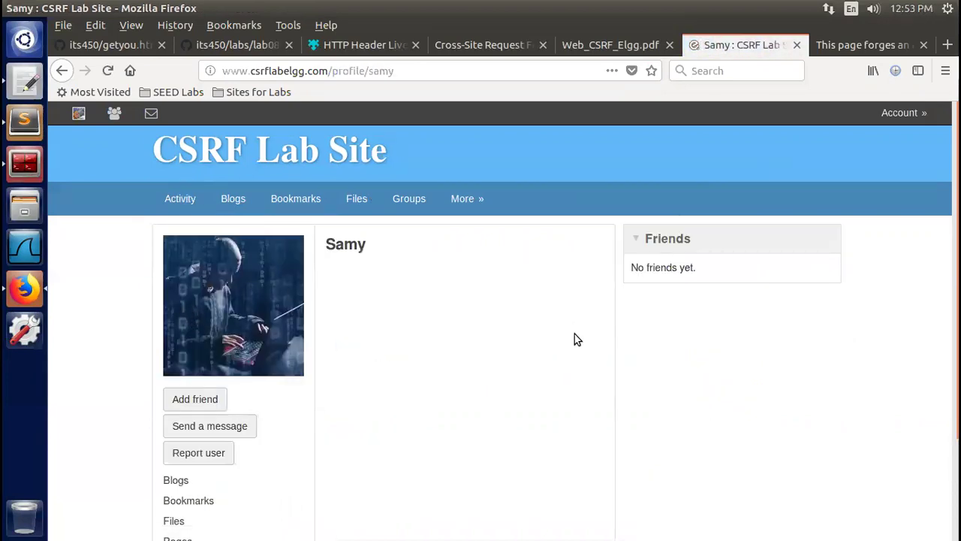
left_click(113, 114)
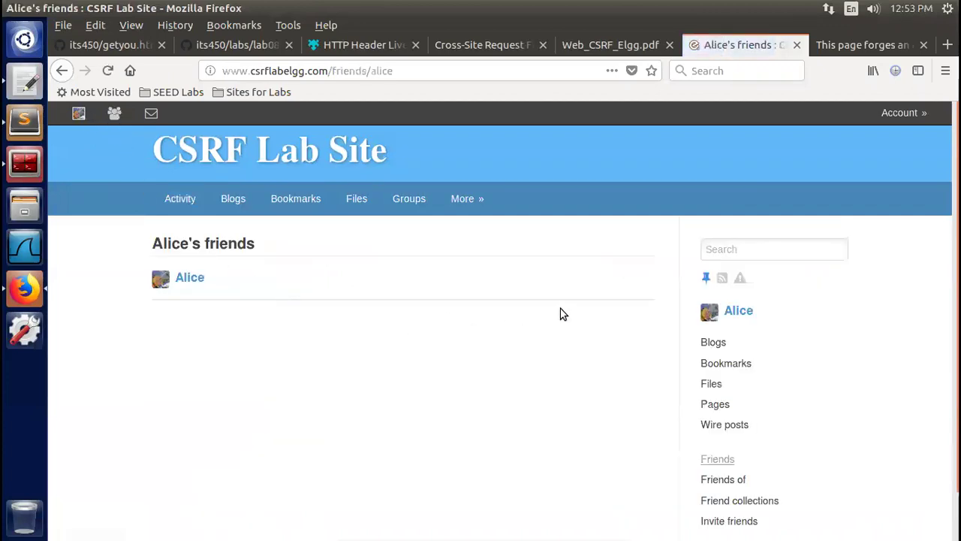
left_click(466, 207)
left_click(473, 230)
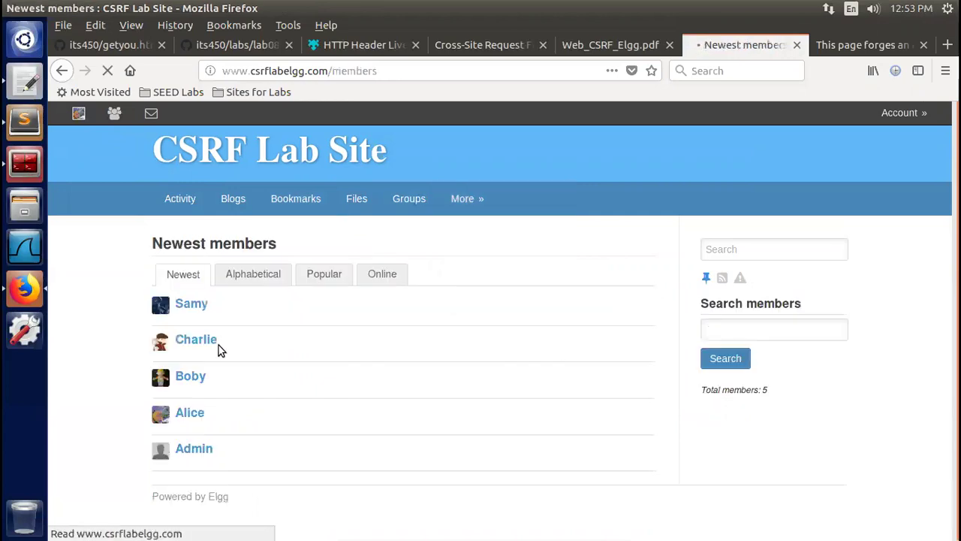
Open the attacker's profile, load the forged-GET birthday-party page, then return to that profile
left_click(189, 377)
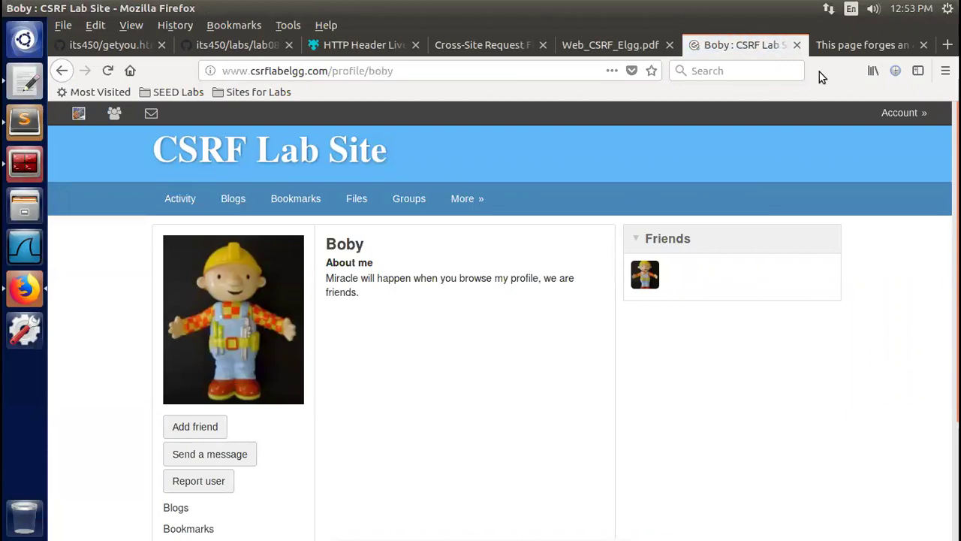
left_click(851, 49)
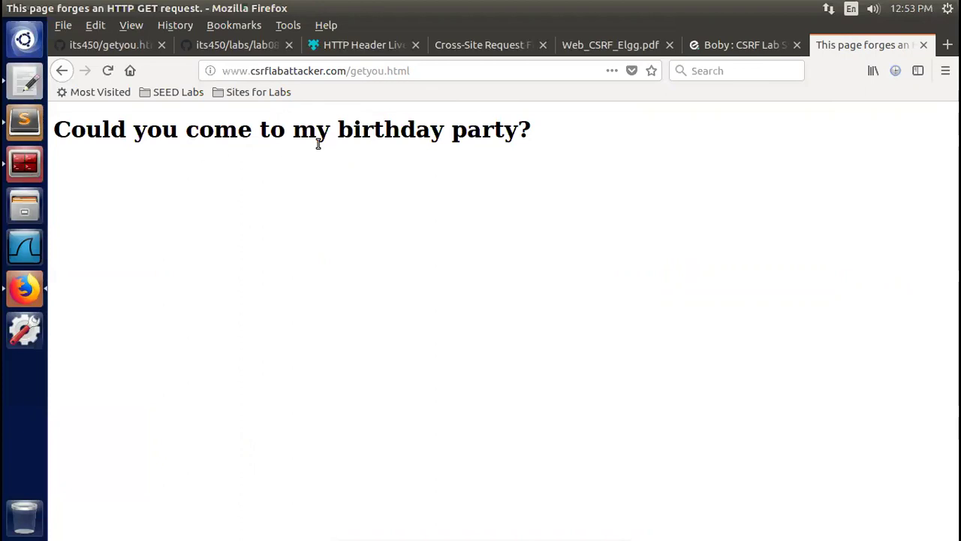
left_click(728, 45)
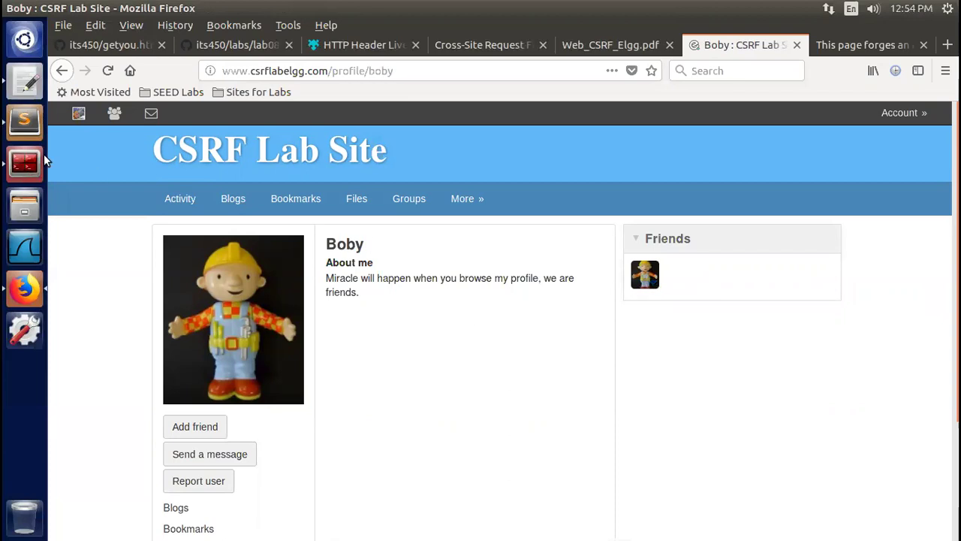
Open and refresh Alice's Elgg friends list, then view the attacker's getyou.html birthday party page
left_click(114, 113)
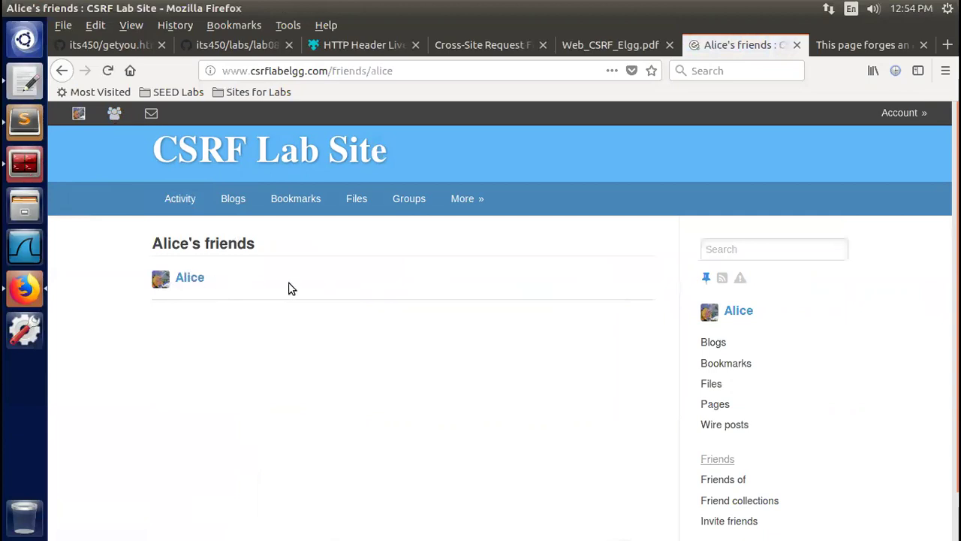
left_click(108, 70)
left_click(845, 49)
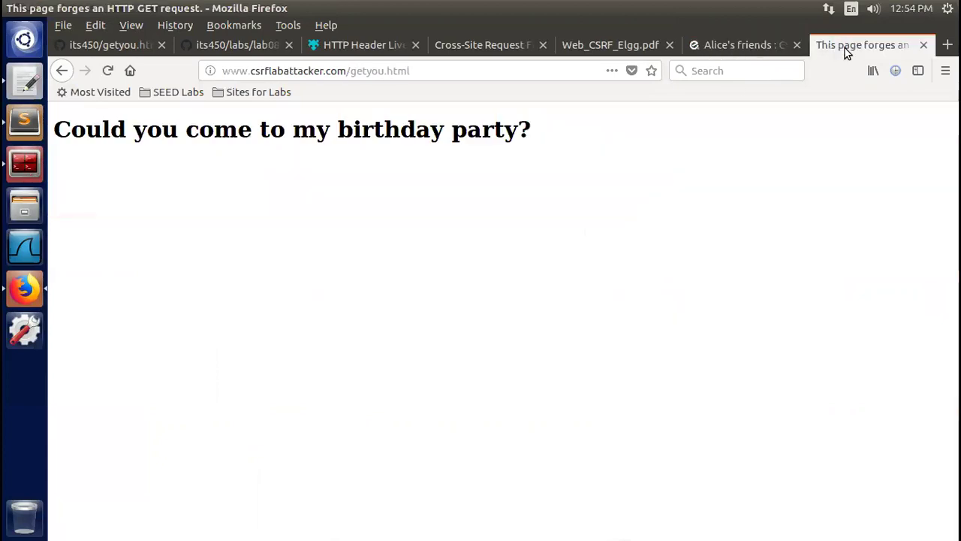
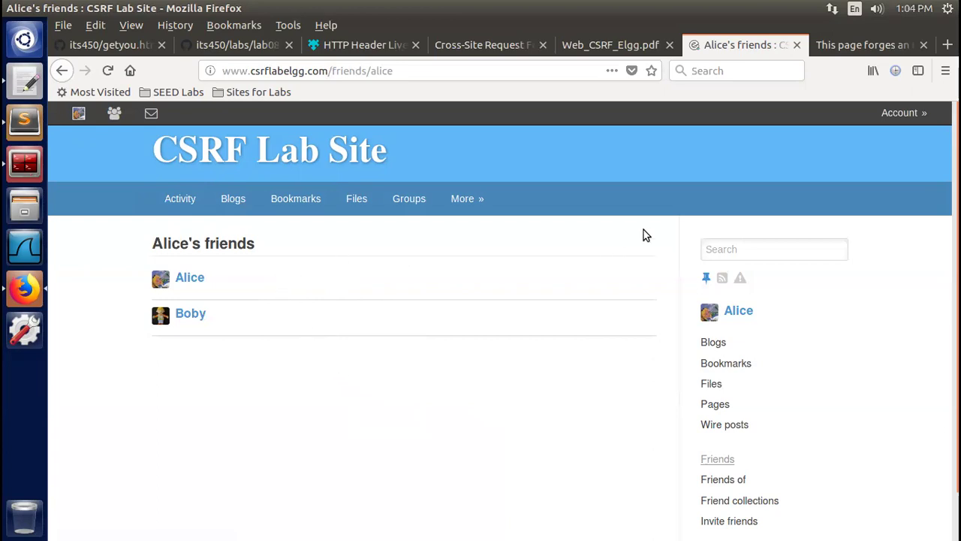
left_click(856, 47)
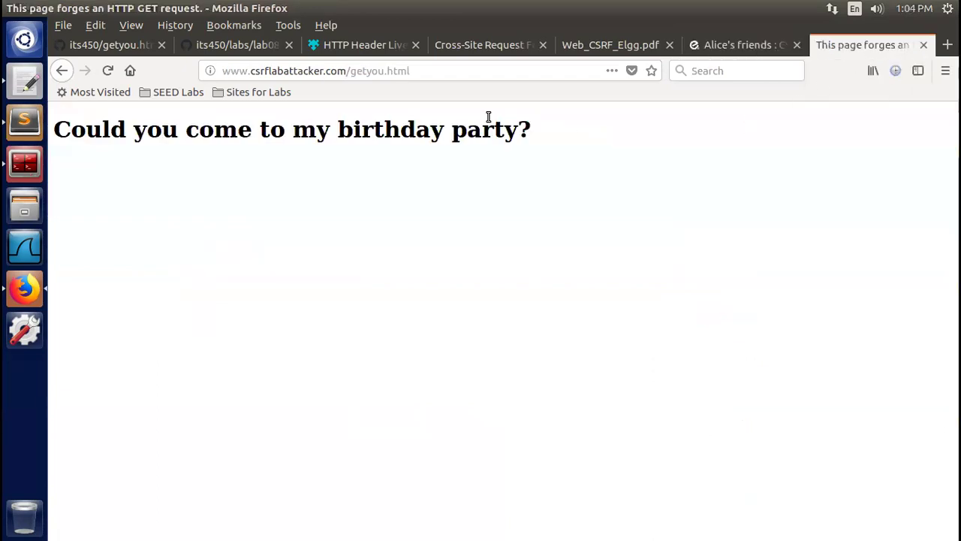
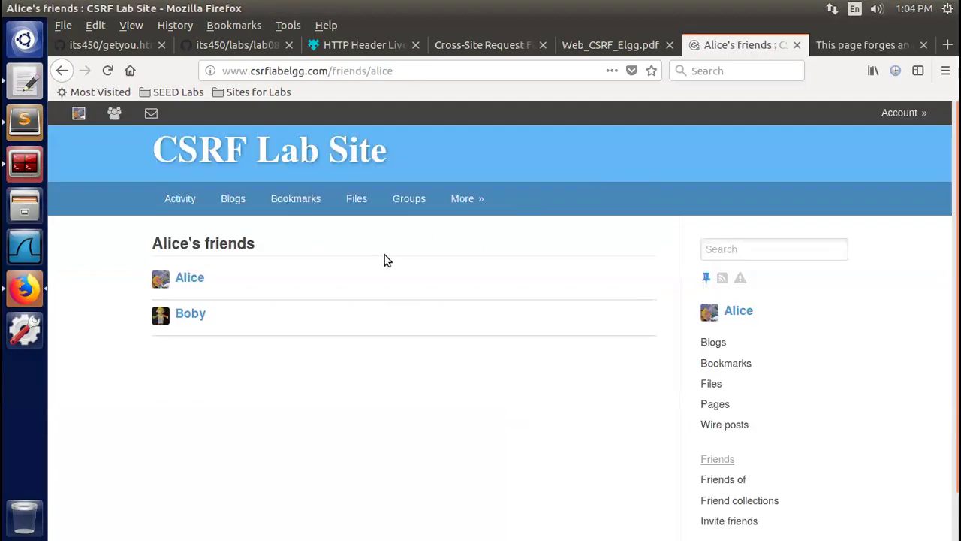
Remove the other user from the account's friends using the profile's Friends widget, then reopen the friends list
left_click(115, 113)
left_click(77, 115)
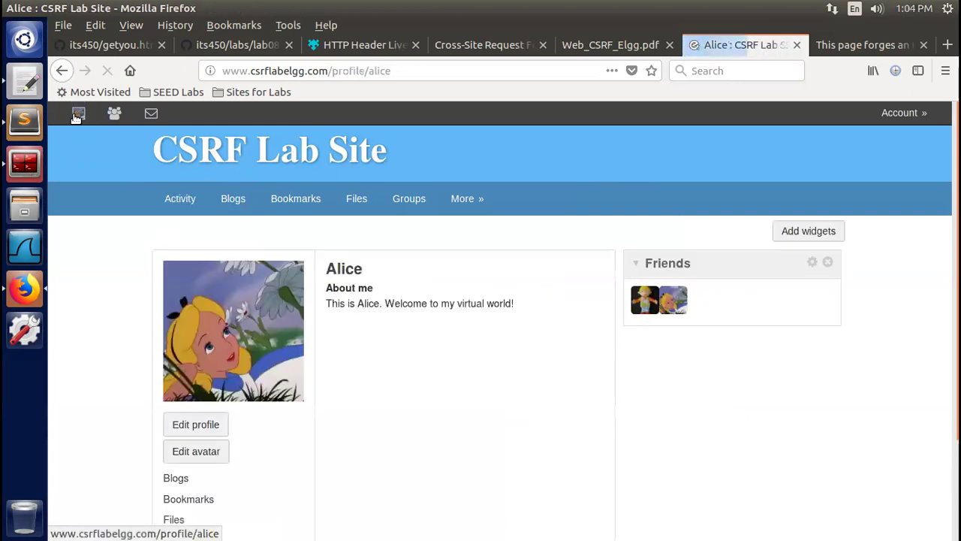
left_click(655, 313)
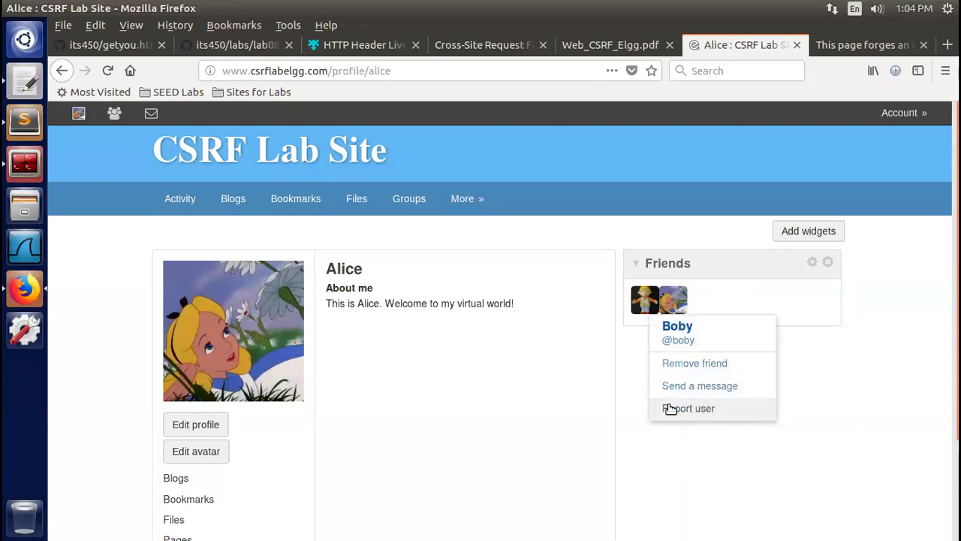
left_click(671, 364)
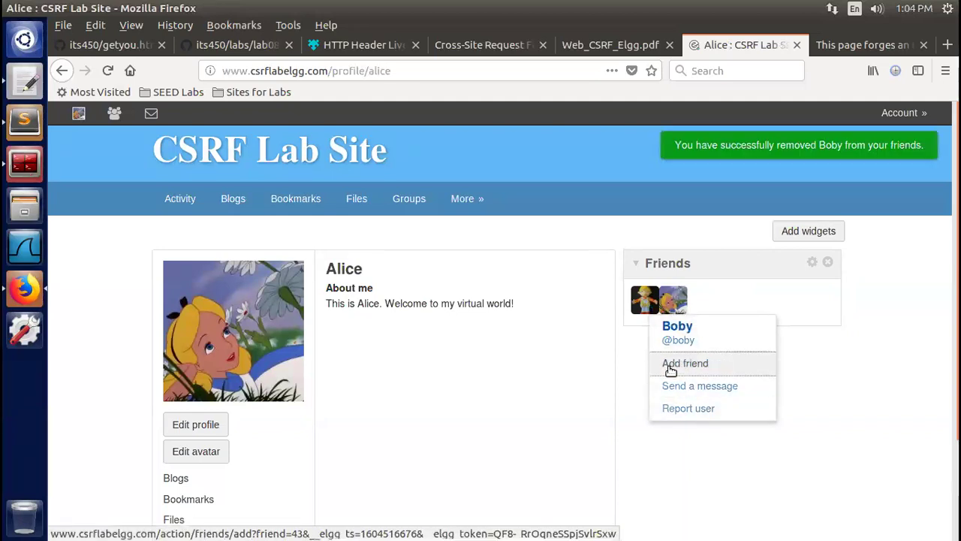
left_click(114, 112)
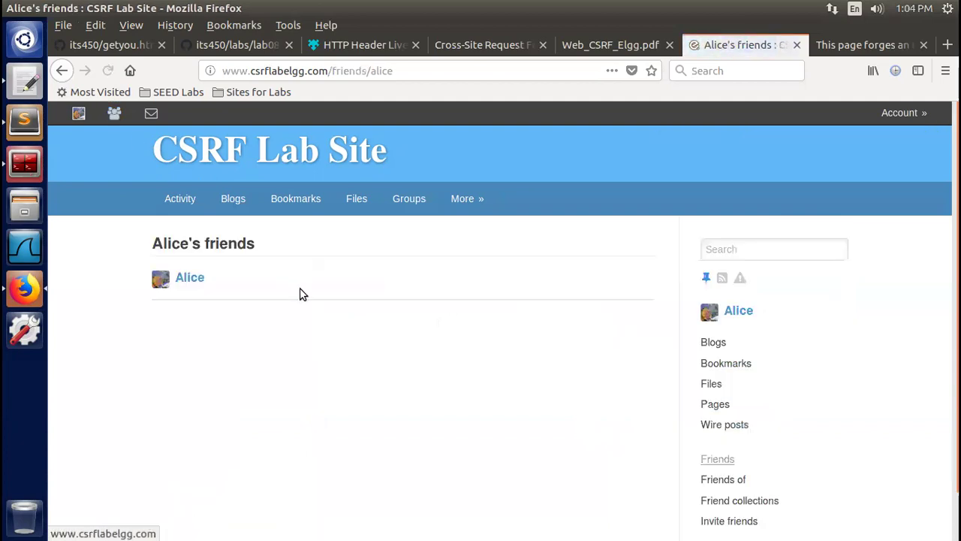
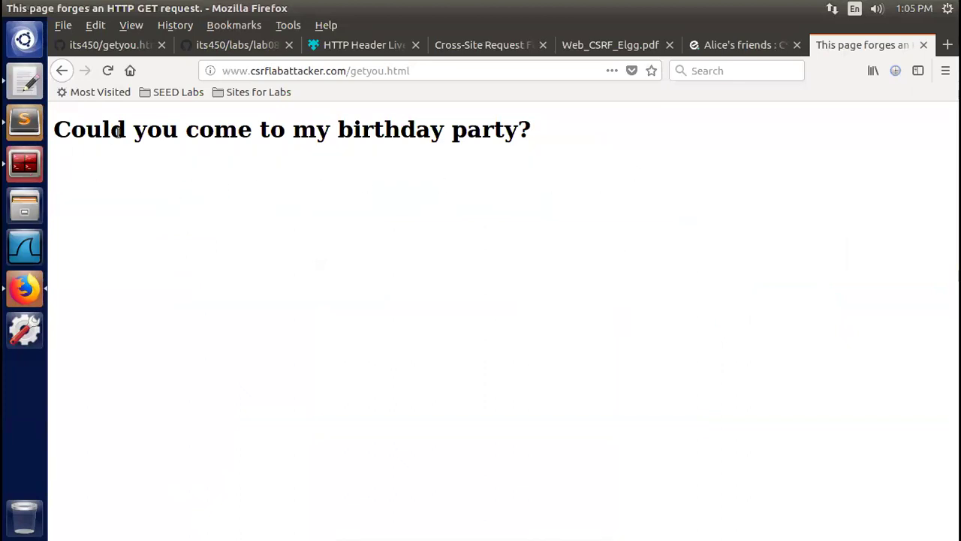
Reload the attacker's getyou.html birthday-party page to resend the forged request, then view Alice's friends page
left_click(108, 71)
left_click(725, 45)
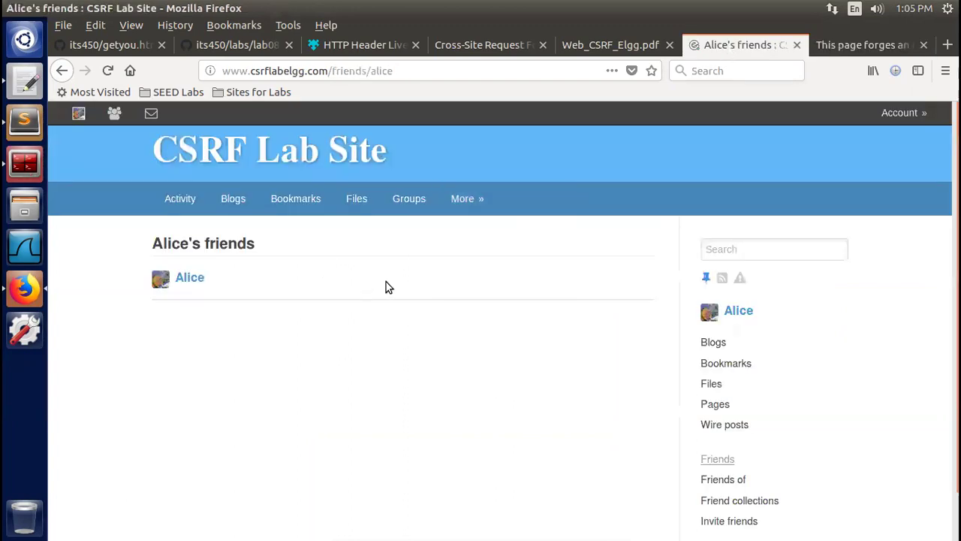
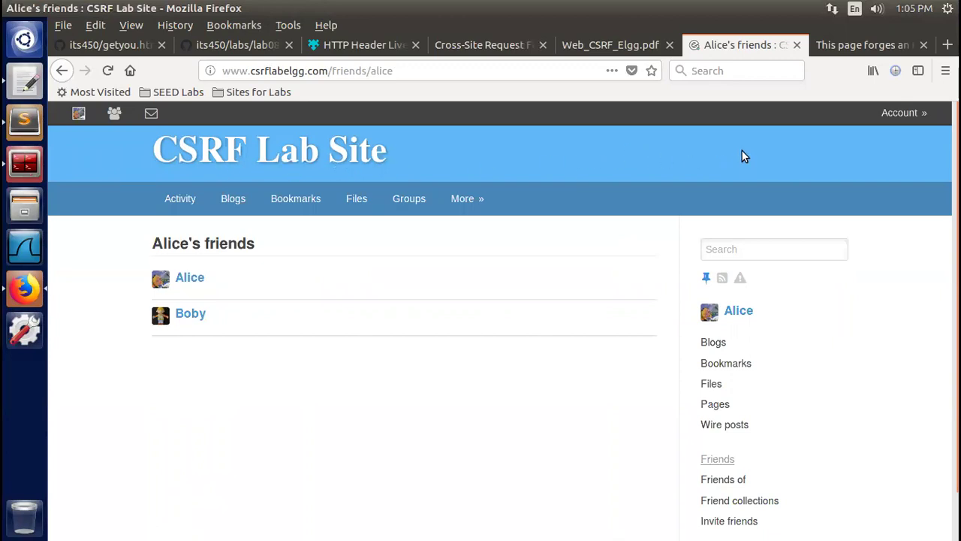
Check the attacker's birthday-party page twice, returning to the friends list each time
left_click(852, 46)
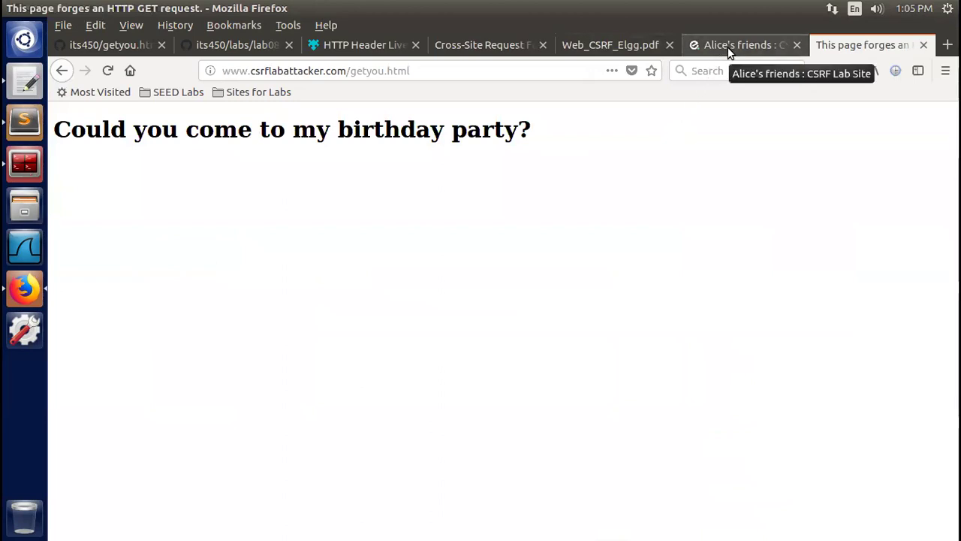
left_click(728, 52)
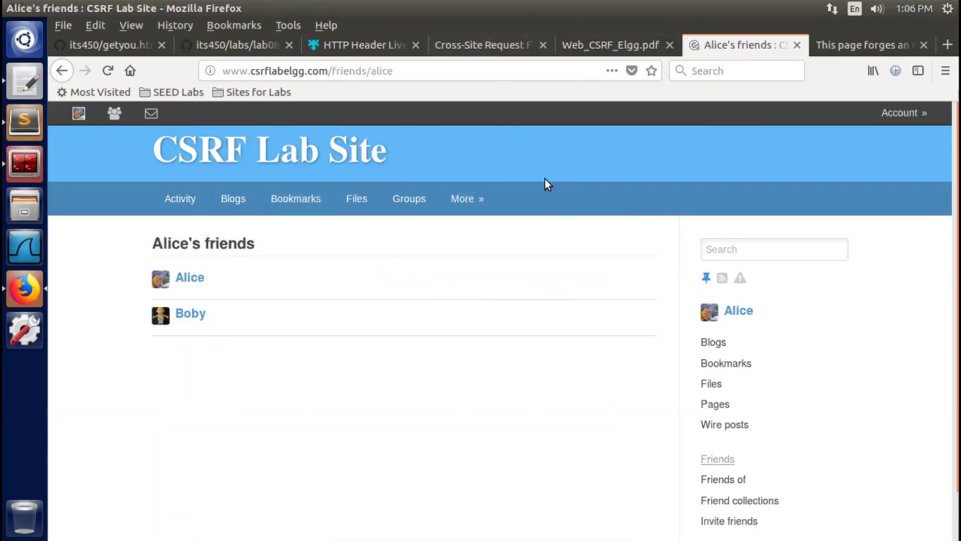
left_click(860, 45)
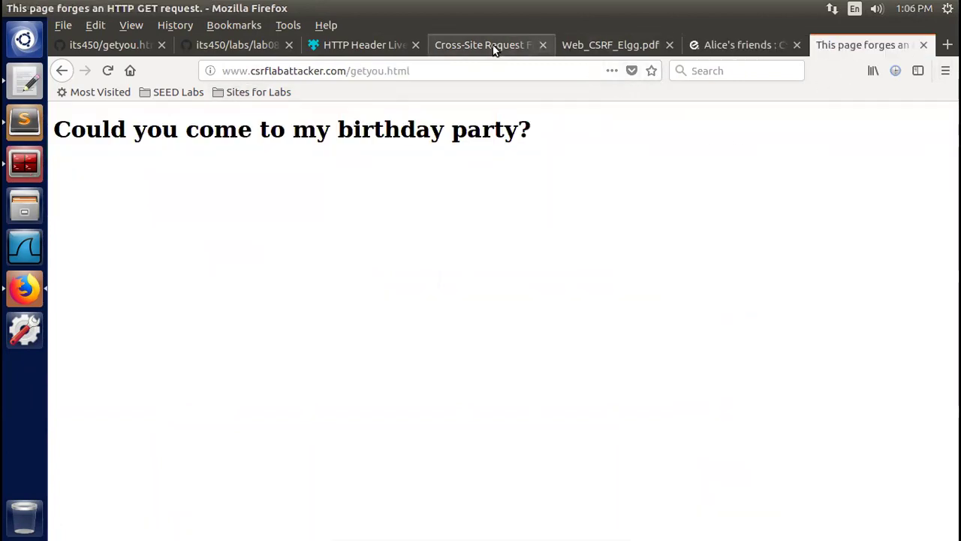
left_click(725, 45)
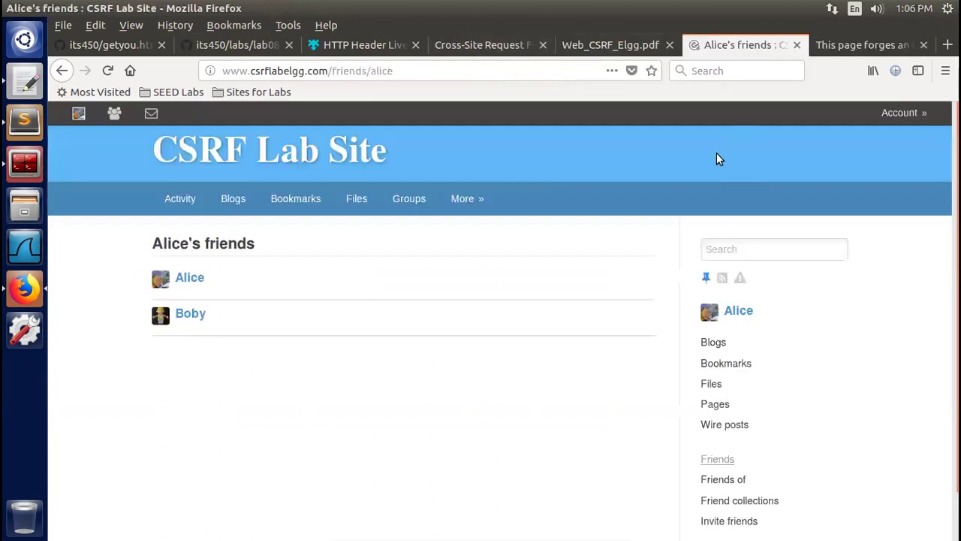
From the victim's own profile Friends widget, remove the attacker from the friends
left_click(78, 114)
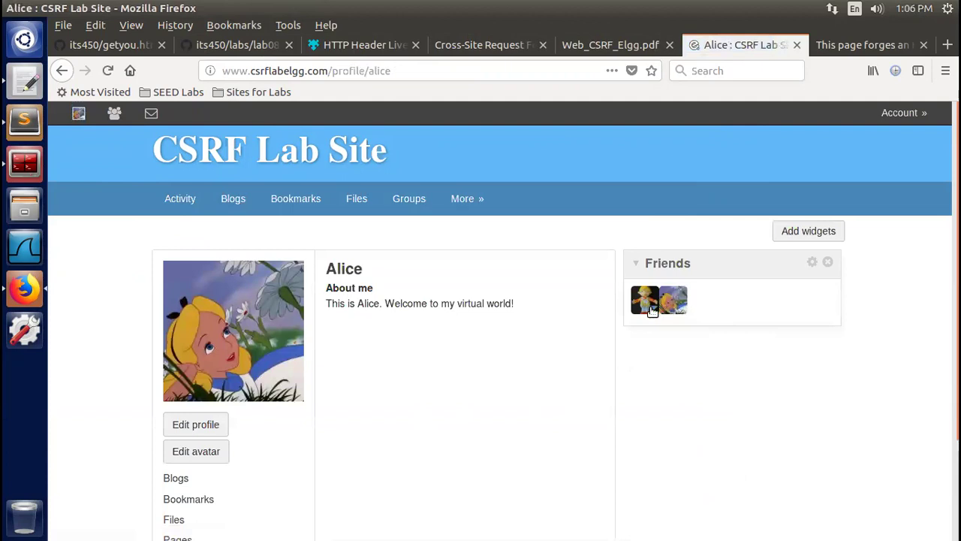
left_click(652, 311)
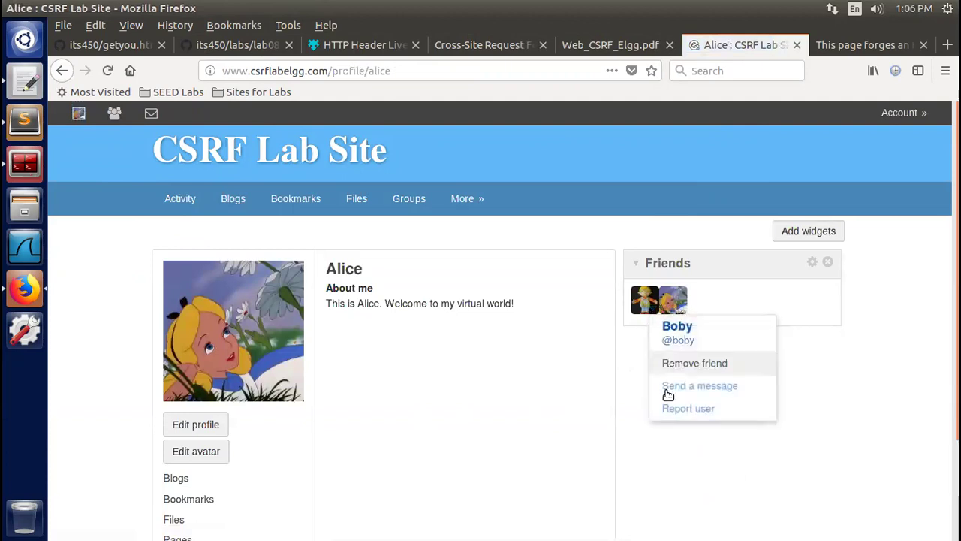
left_click(691, 365)
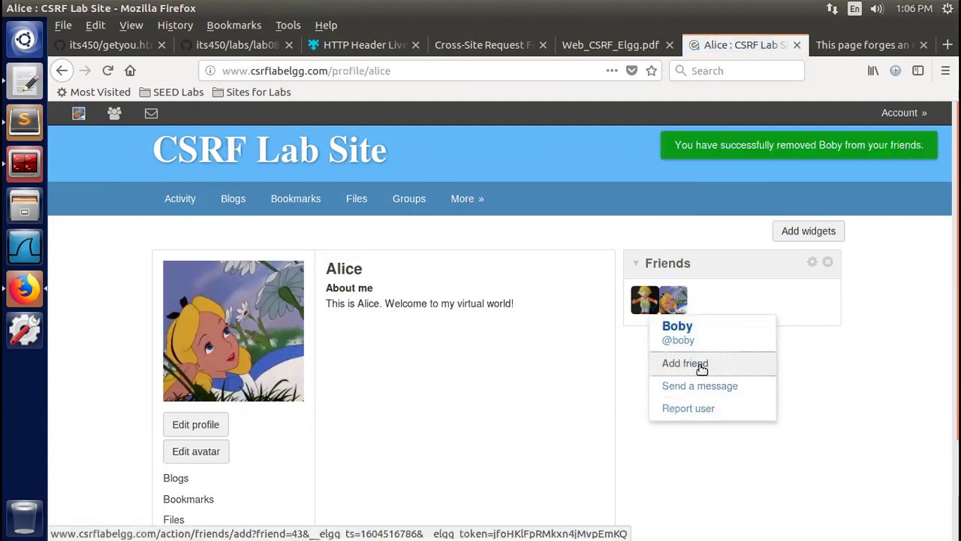
mouse_move(915, 121)
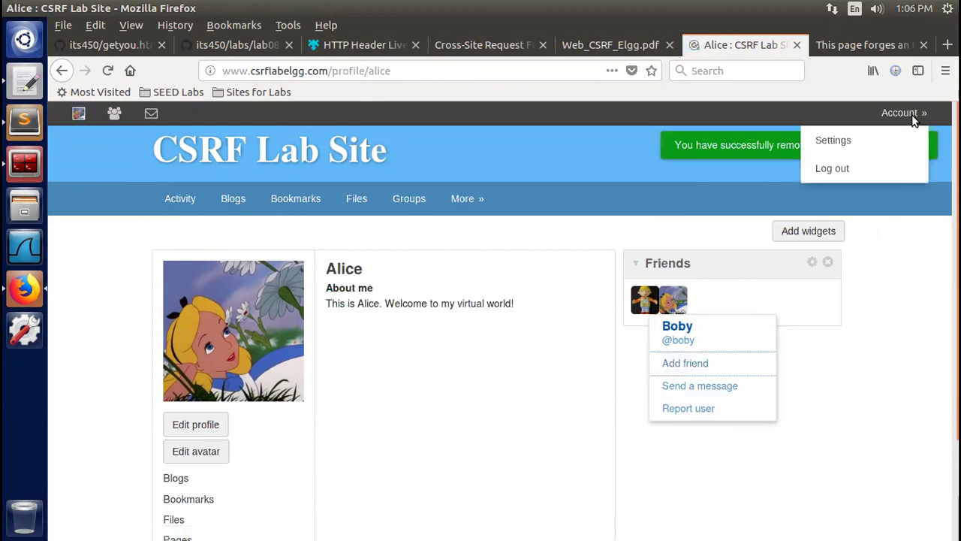
Log out of the victim's account and log in with the attacker's saved credentials
left_click(831, 173)
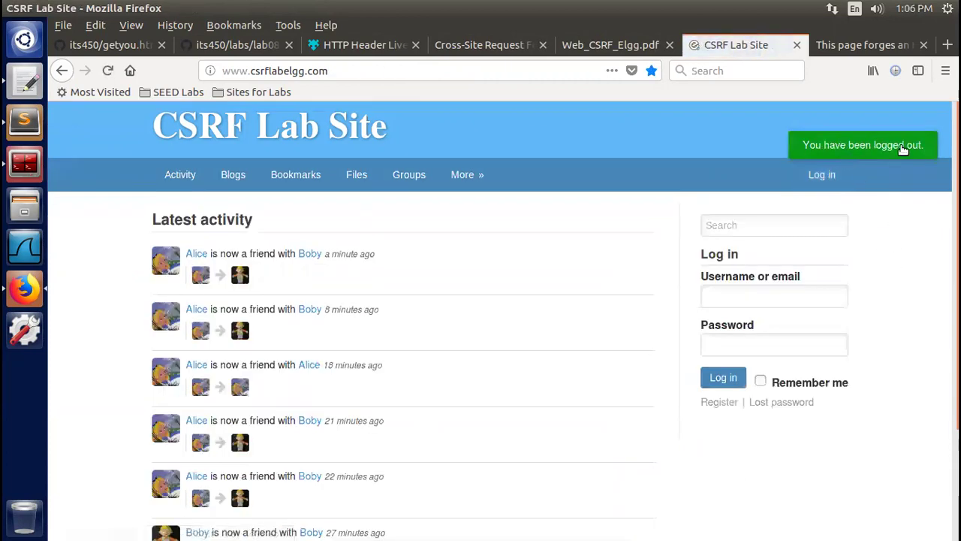
left_click(748, 295)
left_click(738, 345)
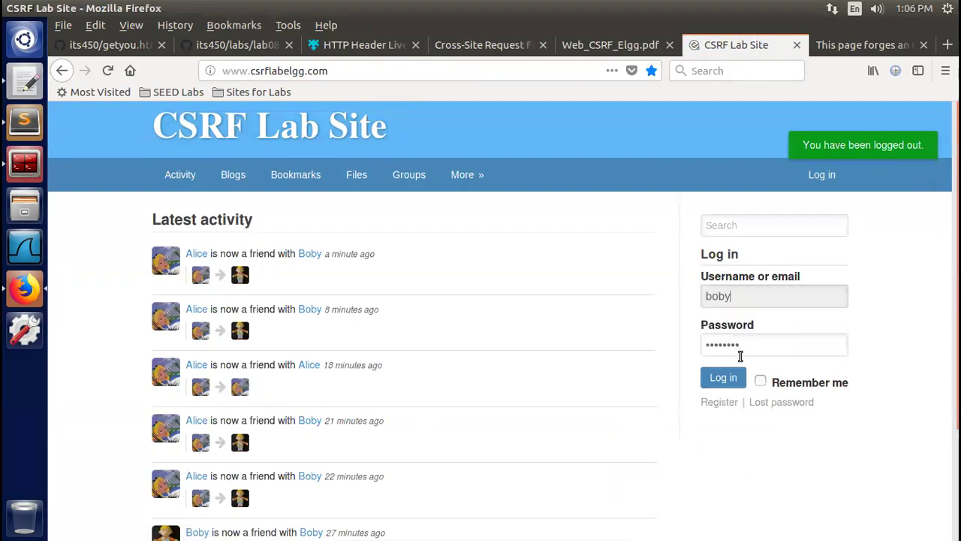
left_click(720, 377)
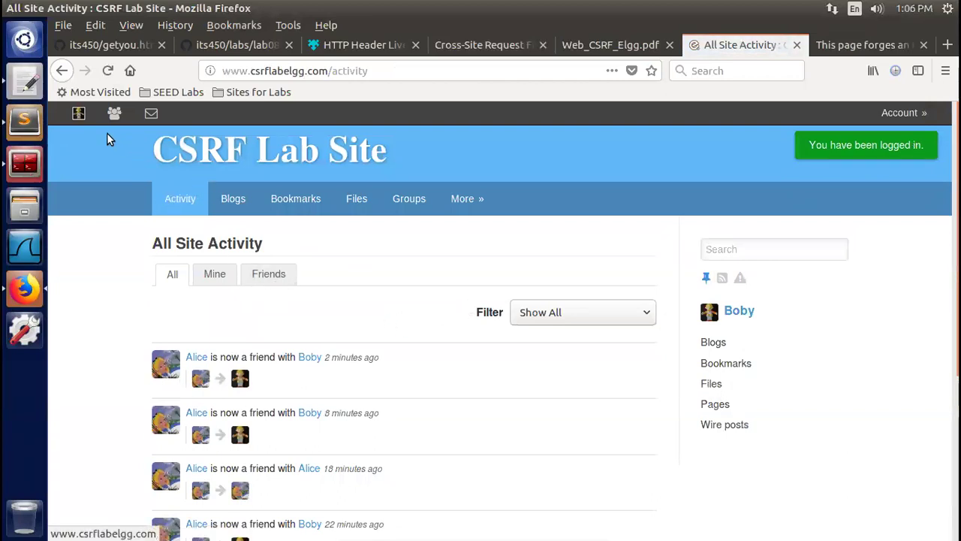
Open the victim's profile from the Members list and start a private message to them
mouse_move(475, 200)
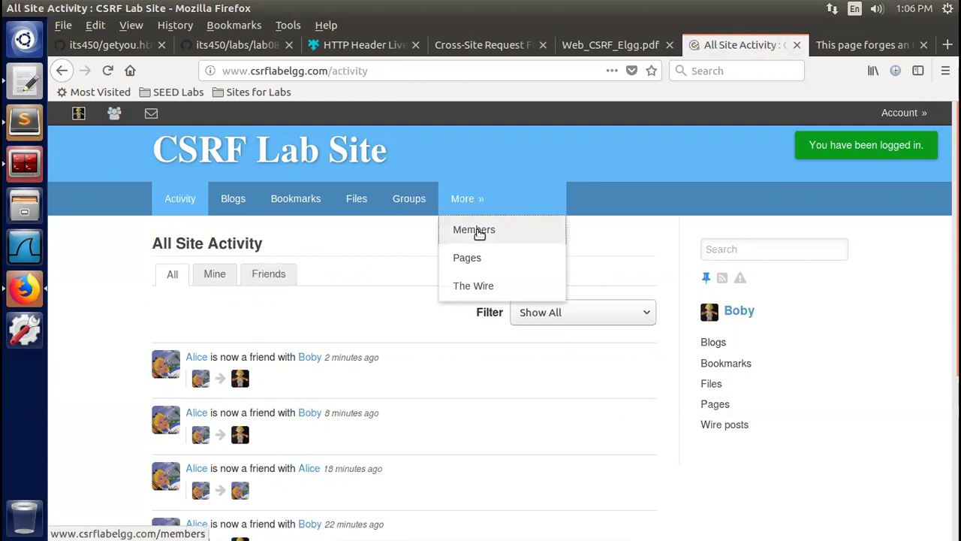
left_click(477, 230)
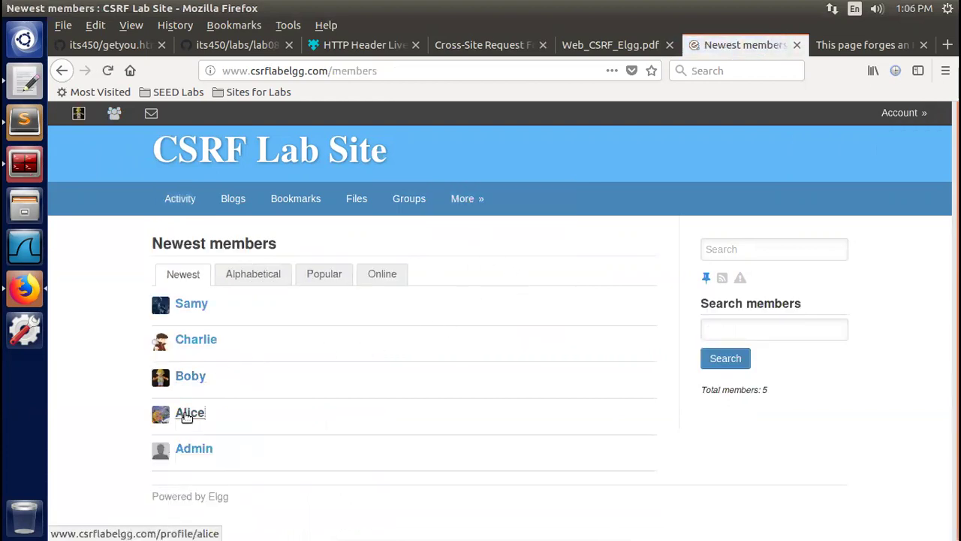
left_click(186, 414)
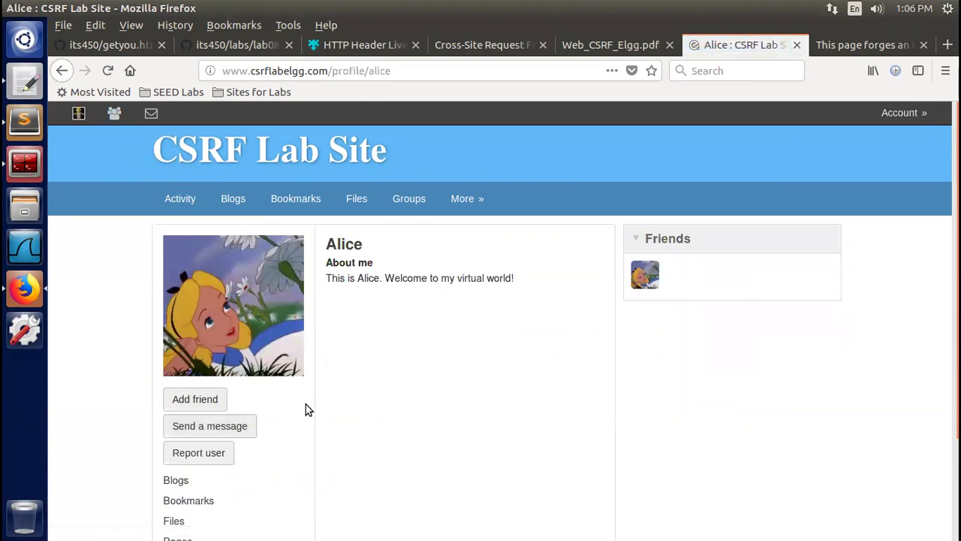
left_click(197, 426)
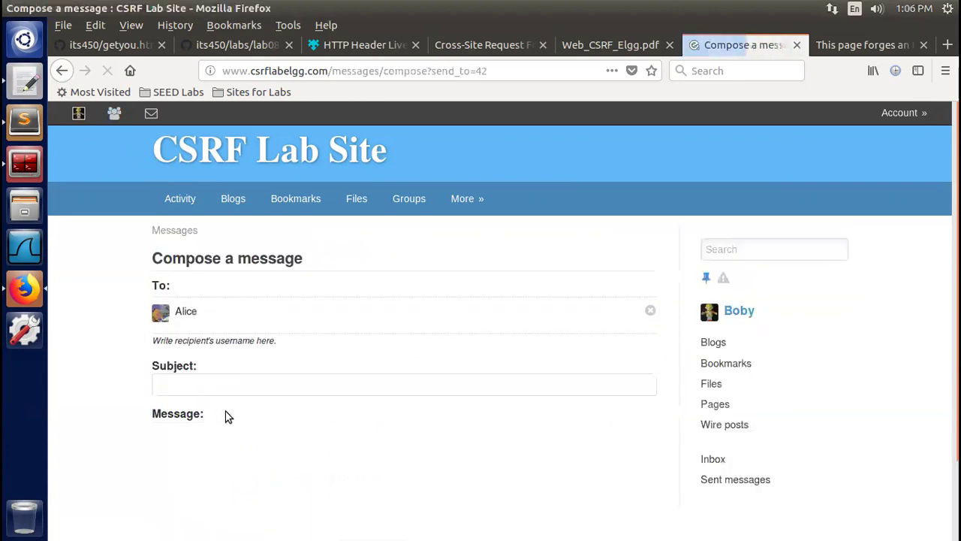
Enter the subject 'Invitation' and begin the message body, fixing a typo
left_click(293, 385)
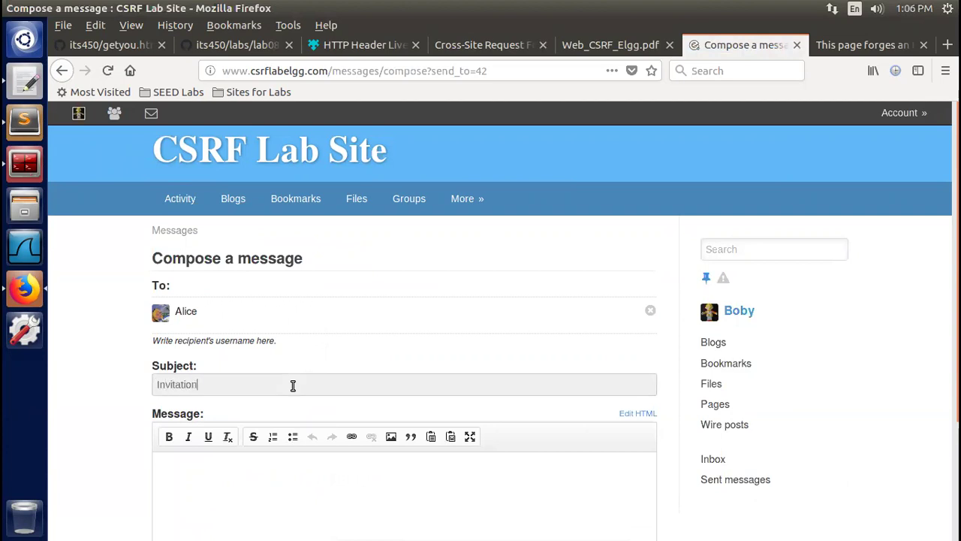
scroll(392, 328, "down", 3)
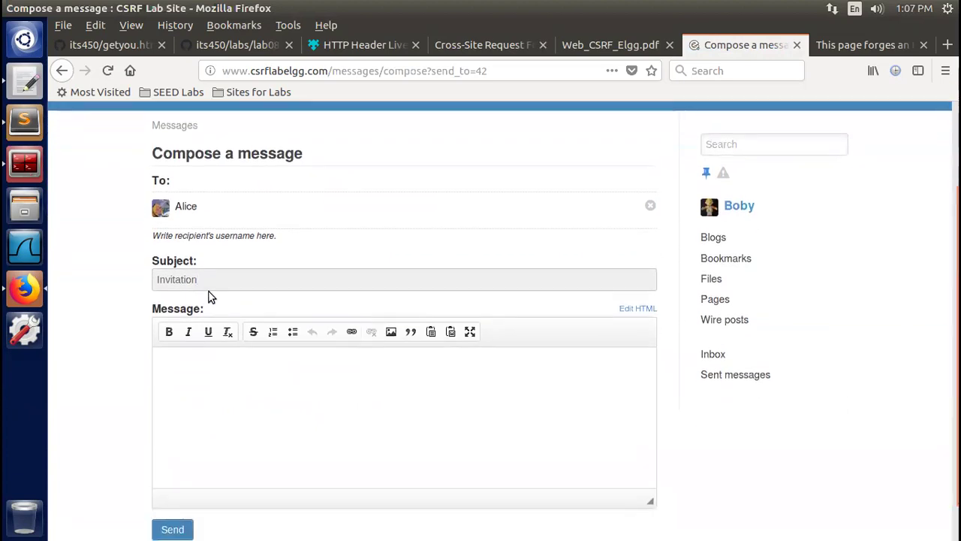
key("ctrl+a")
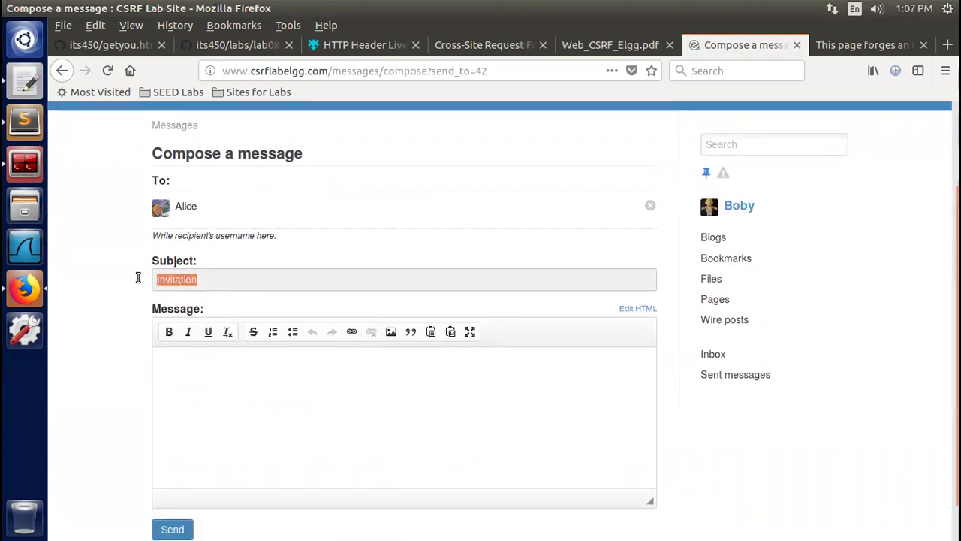
left_click(214, 388)
type("Here are")
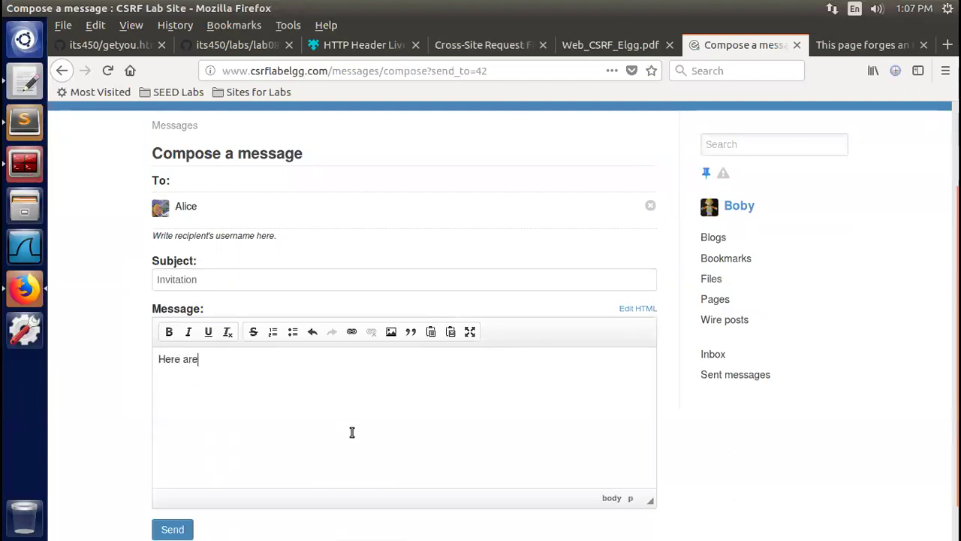
key("BackSpace")
key("BackSpace")
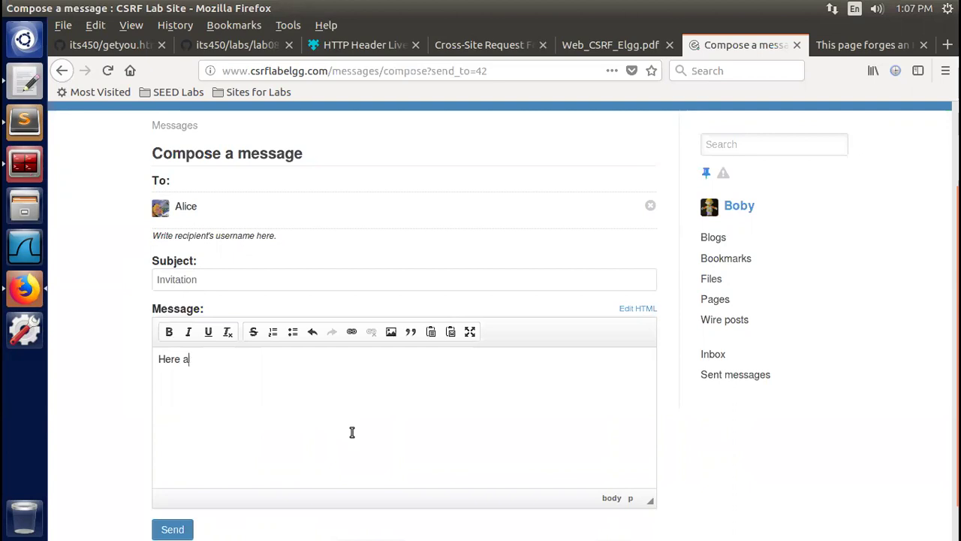
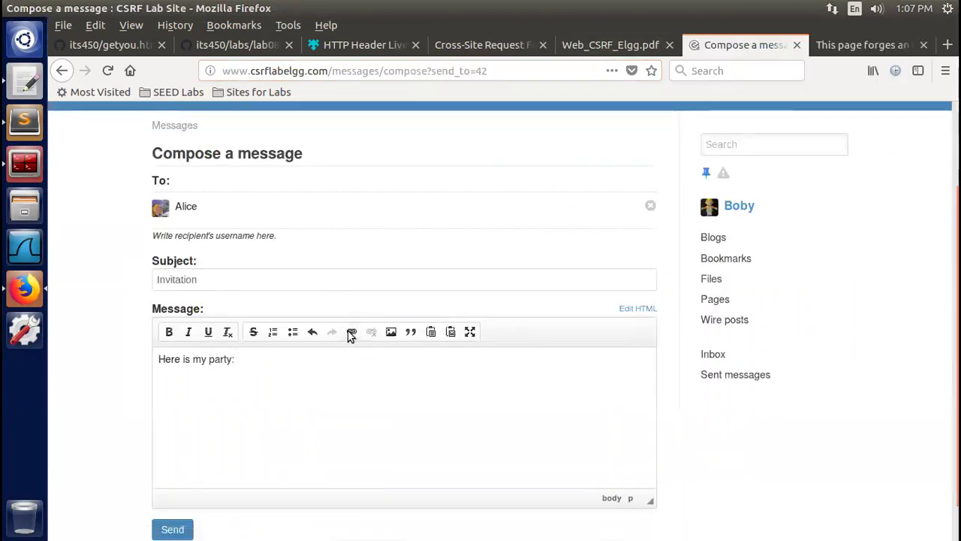
left_click(351, 332)
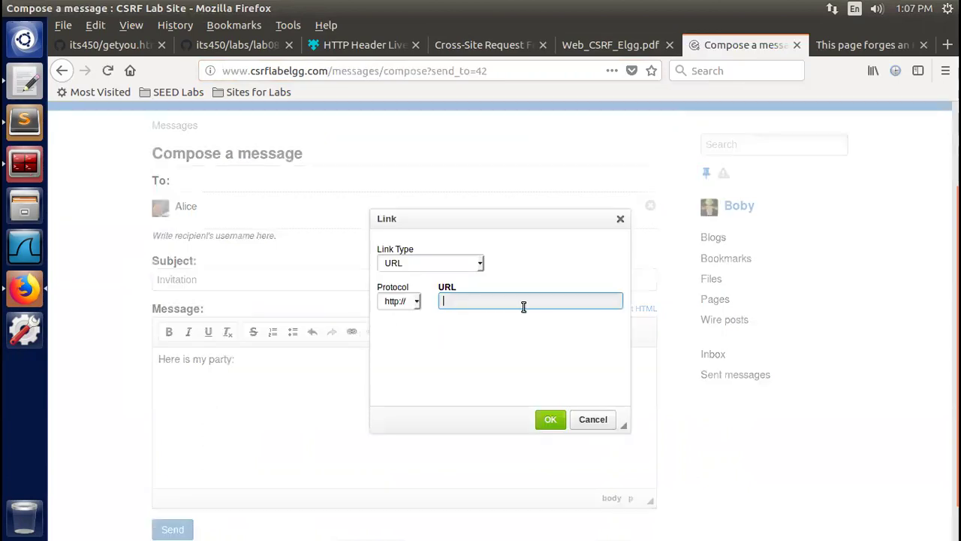
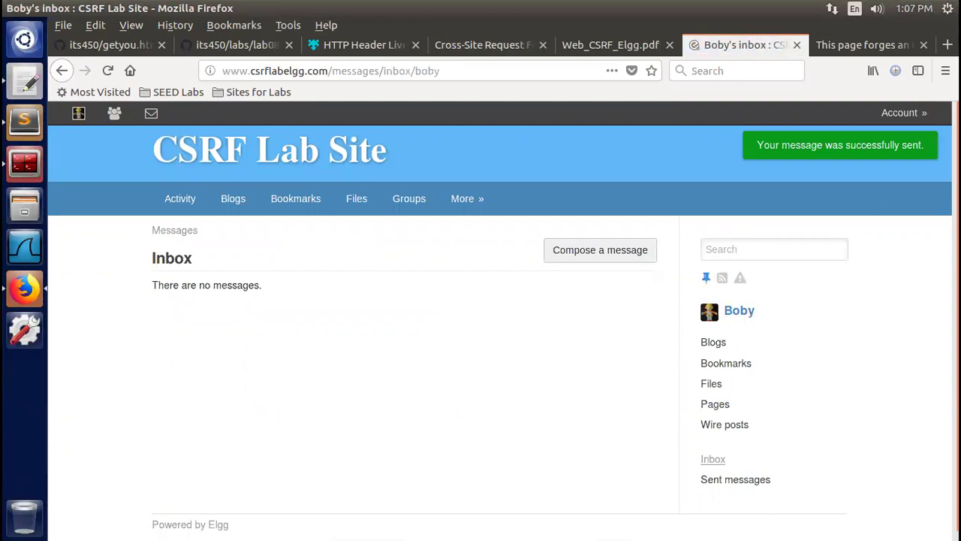
Log out of the current Elgg account from the Account menu
mouse_move(909, 128)
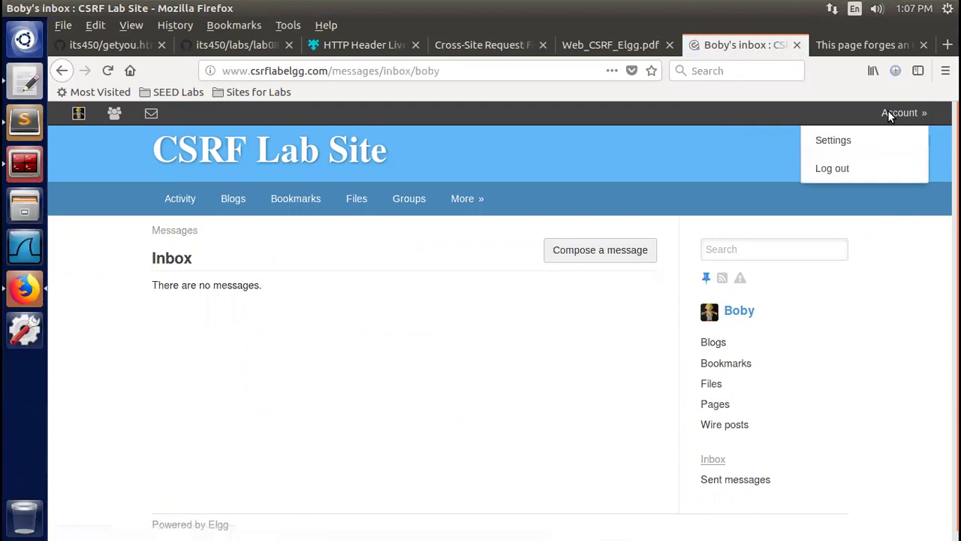
left_click(834, 168)
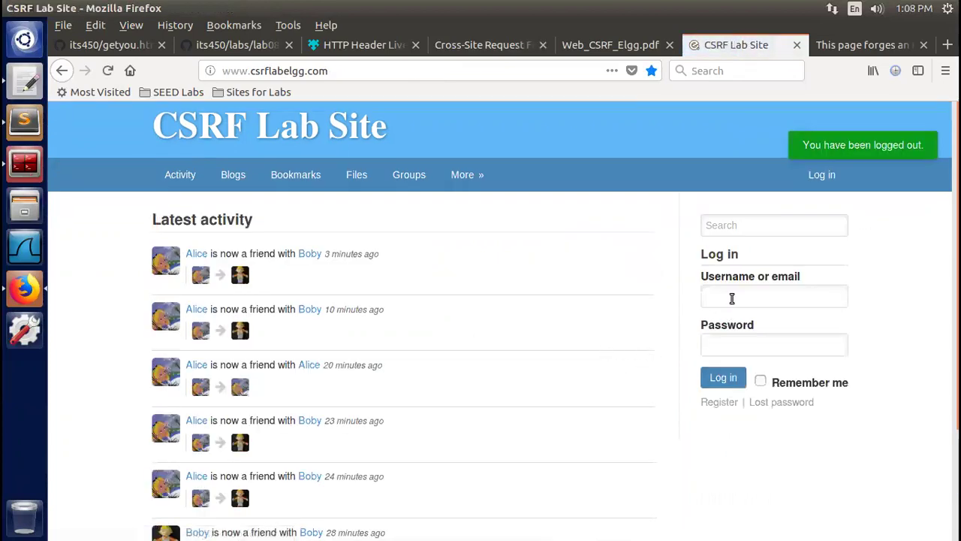
Log in with the saved account's credentials from the username autofill list
left_click(730, 296)
left_click(731, 330)
left_click(723, 379)
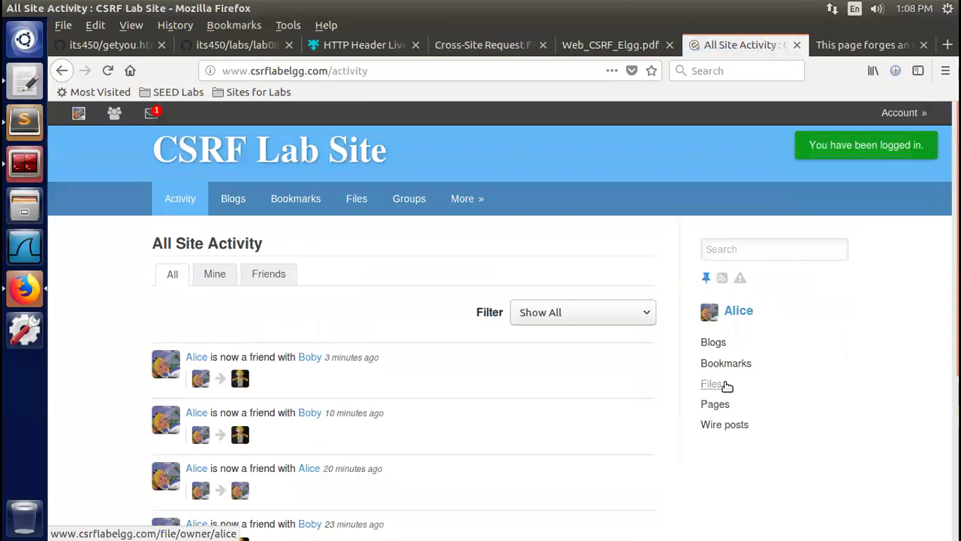
Review the signed-in user's friends list, then open their Messages inbox
left_click(114, 114)
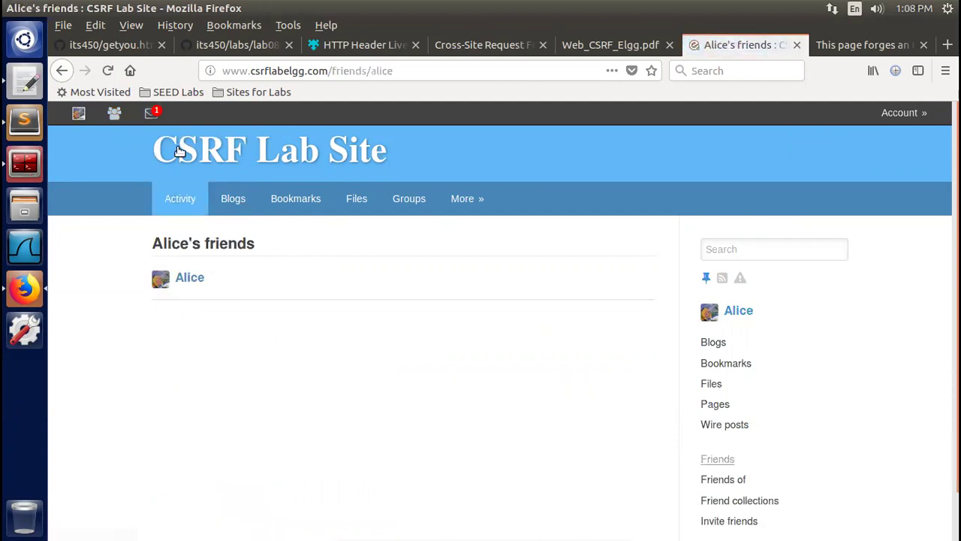
left_click(154, 114)
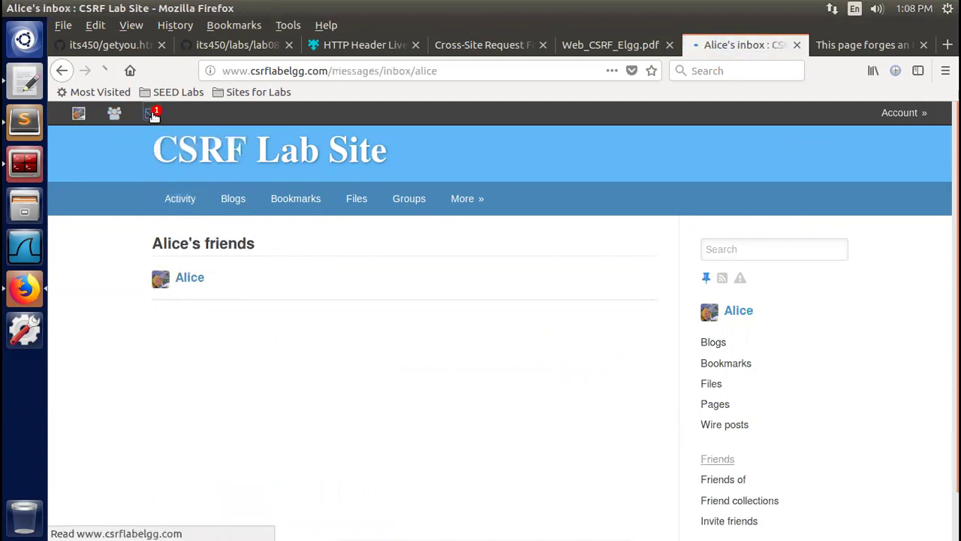
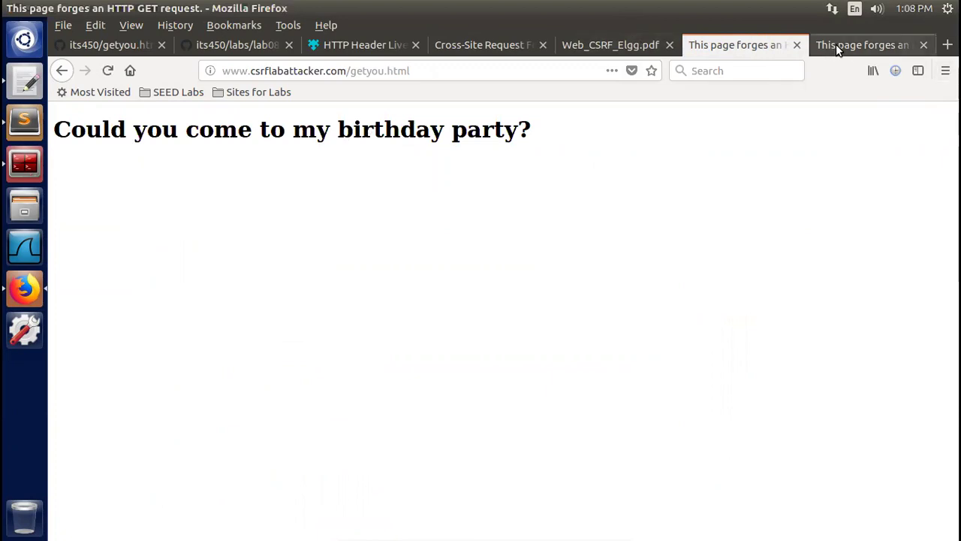
Check the SEED CSRF lab description and instructions PDF, then return to the attacker's birthday-party page
left_click(495, 53)
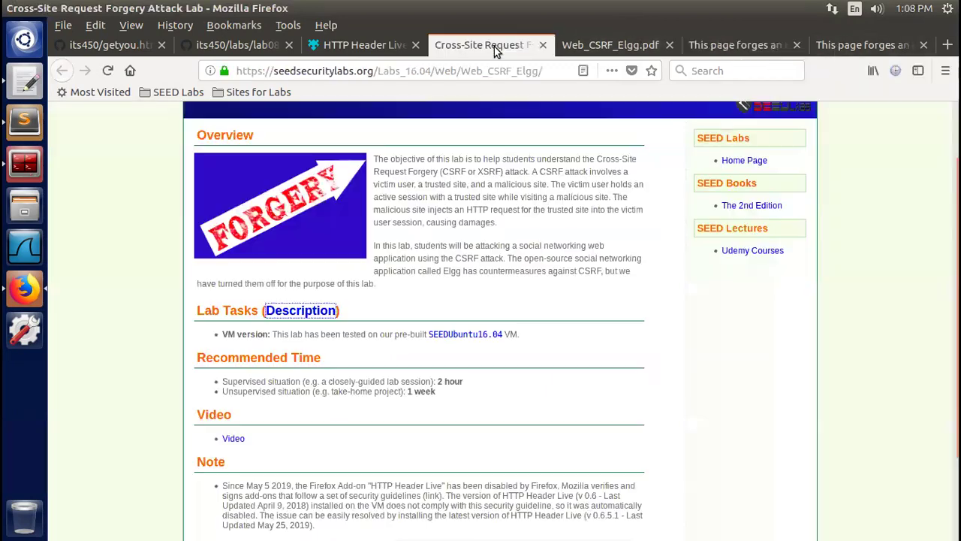
left_click(633, 47)
left_click(689, 47)
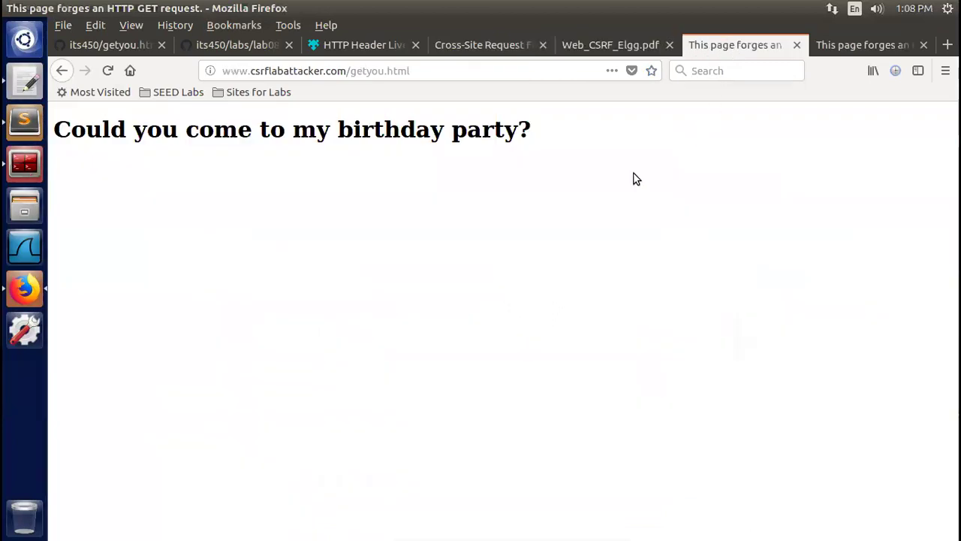
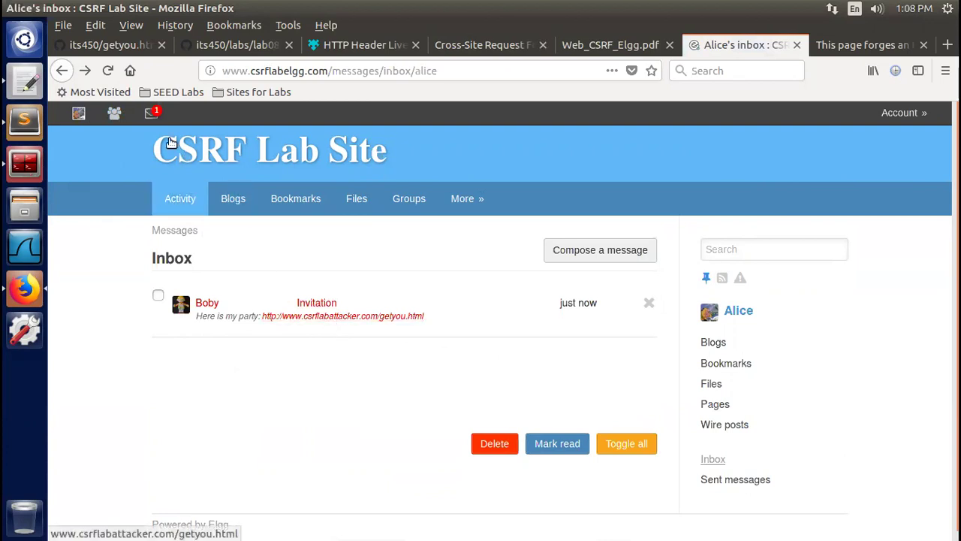
Load Alice's friends page and refresh it until Boby appears among her friends
left_click(114, 115)
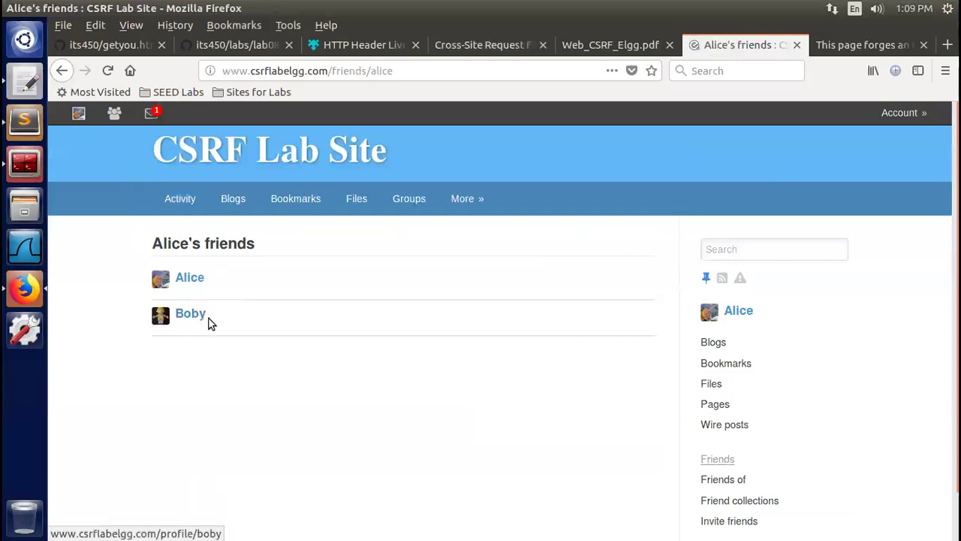
left_click(114, 113)
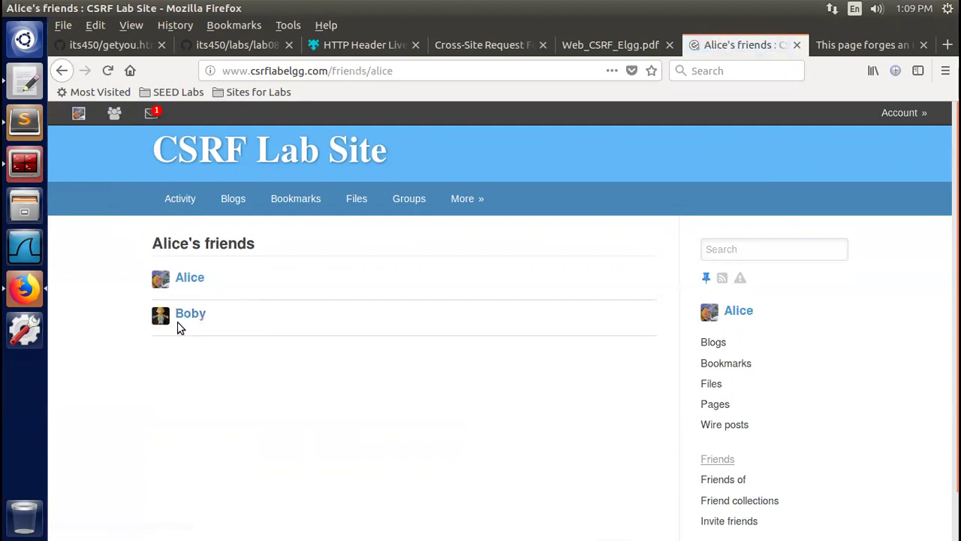
left_click(114, 112)
Remove Boby from Alice's friends on her profile, reload it, then return to Web_CSRF_Elgg.pdf
left_click(78, 114)
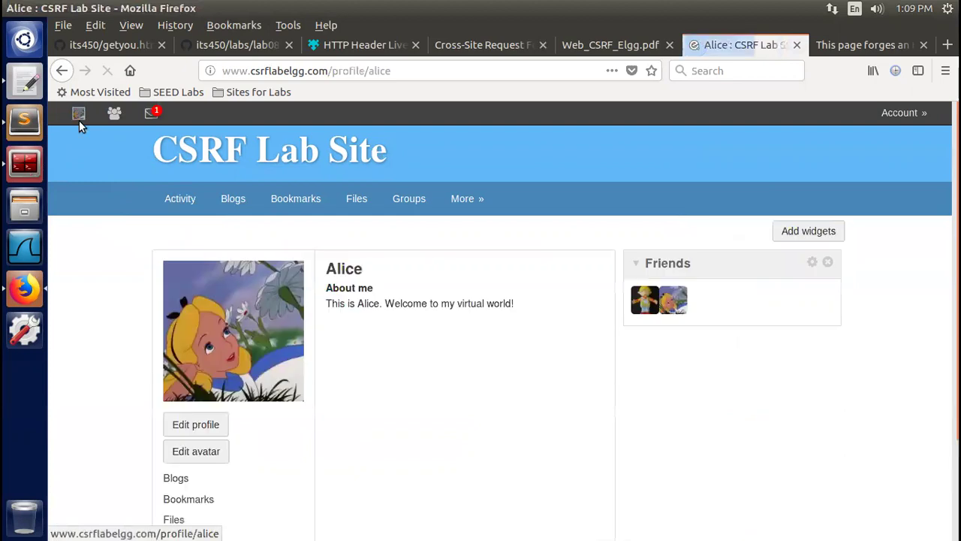
left_click(655, 314)
left_click(671, 368)
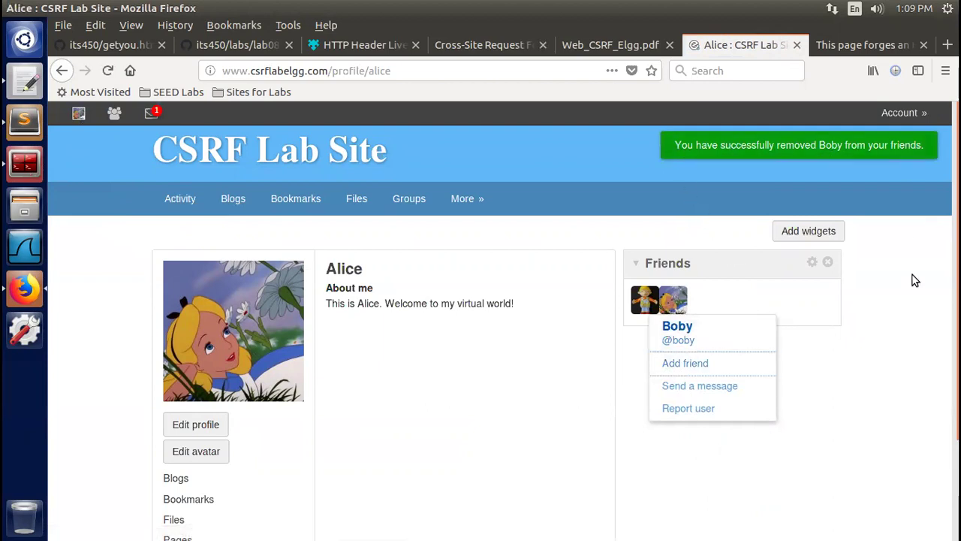
left_click(108, 70)
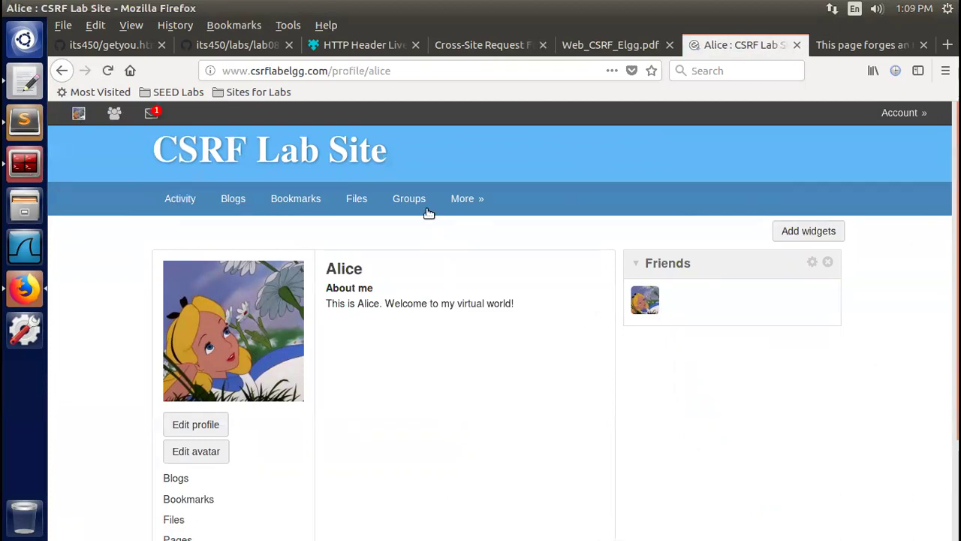
left_click(584, 42)
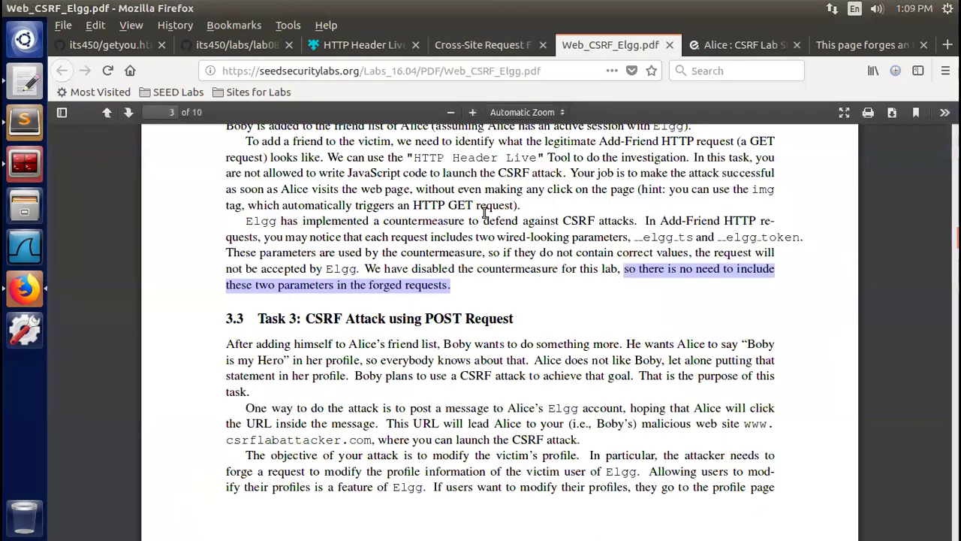
Clear the PDF text selection and scroll past section 3.3 to page 4's sample POST request
left_click(440, 354)
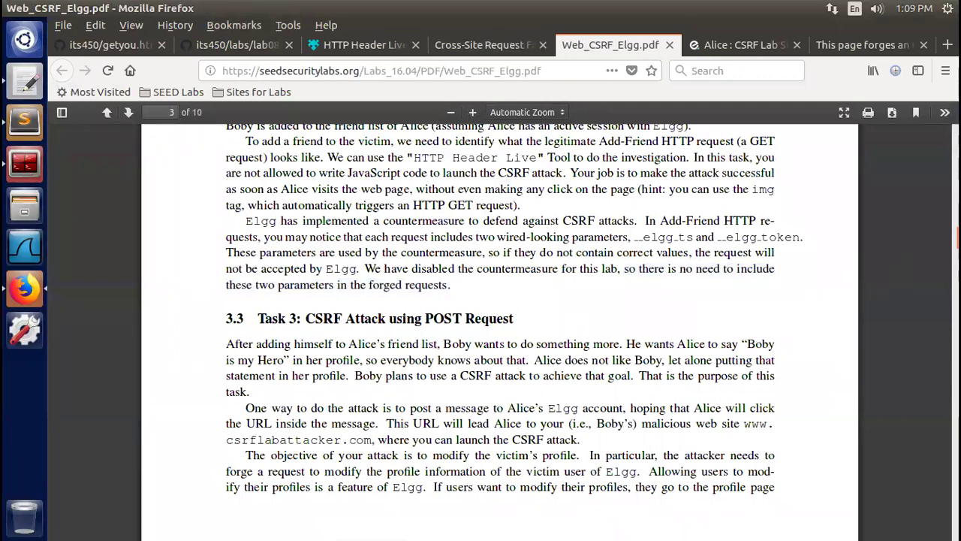
scroll(500, 331, "down", 4)
scroll(500, 330, "up", 2)
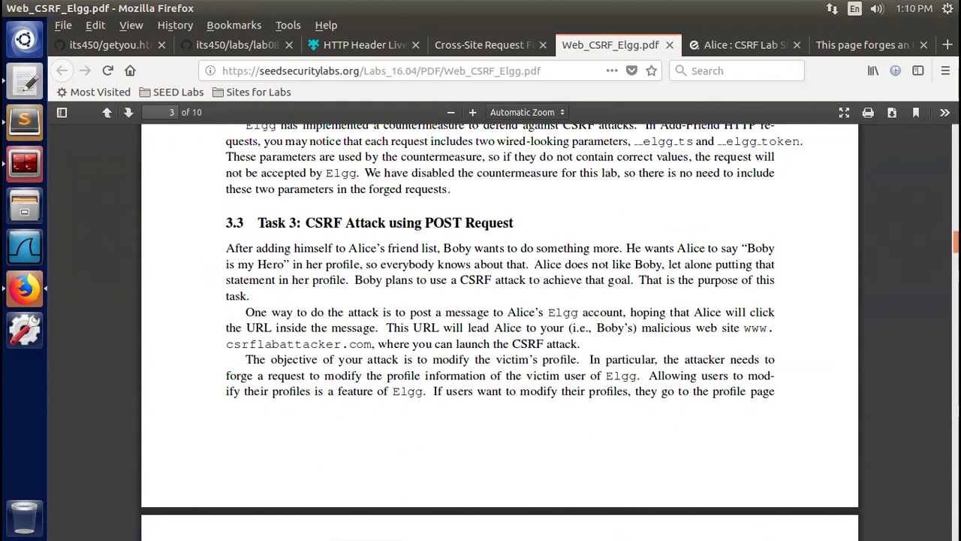
scroll(91, 385, "down", 3)
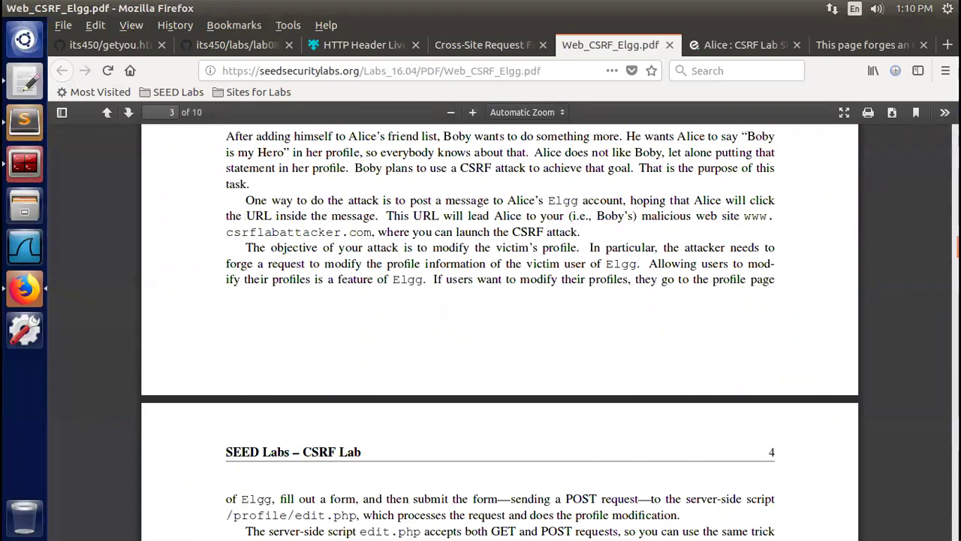
scroll(499, 330, "down", 3)
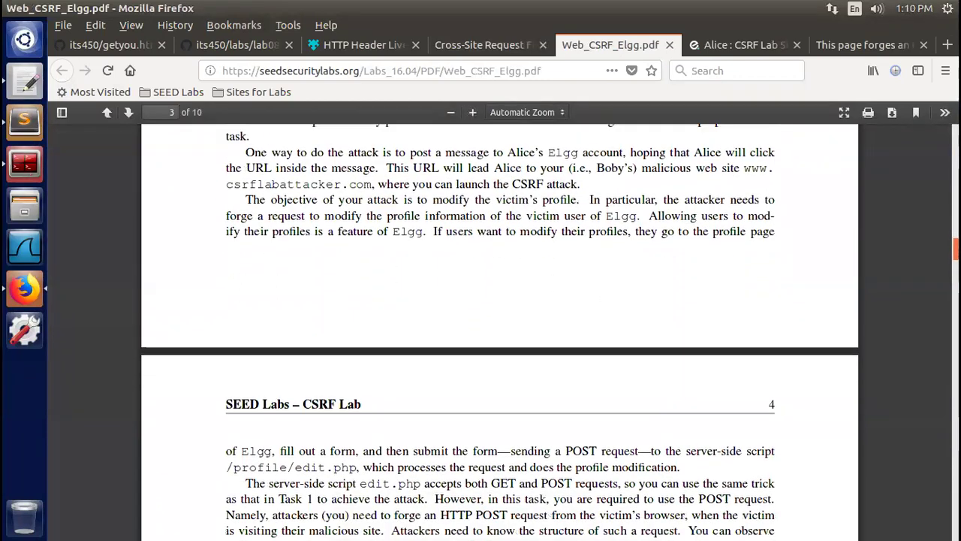
scroll(499, 330, "down", 4)
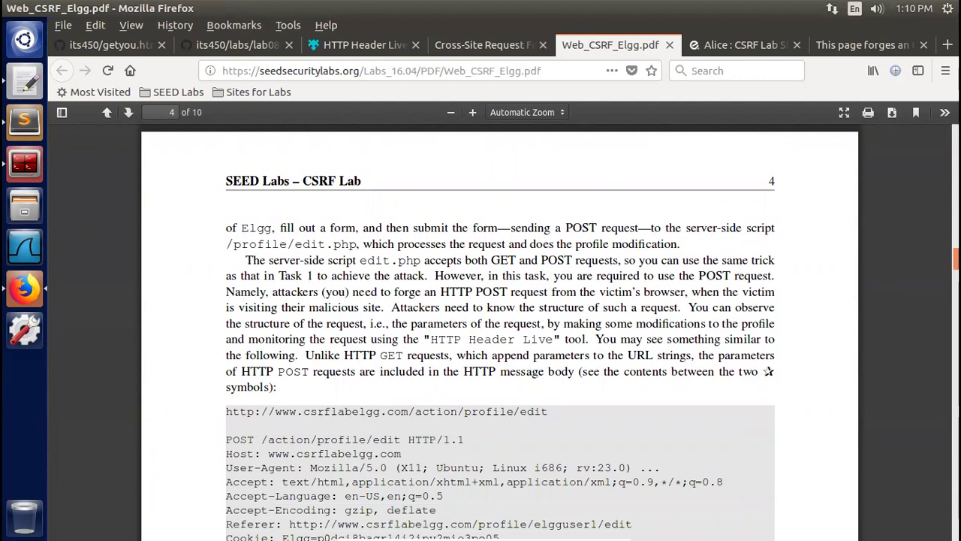
Read through the POST request listing and the forge_post() code with its name, briefdescription and guid fields
scroll(550, 332, "down", 1)
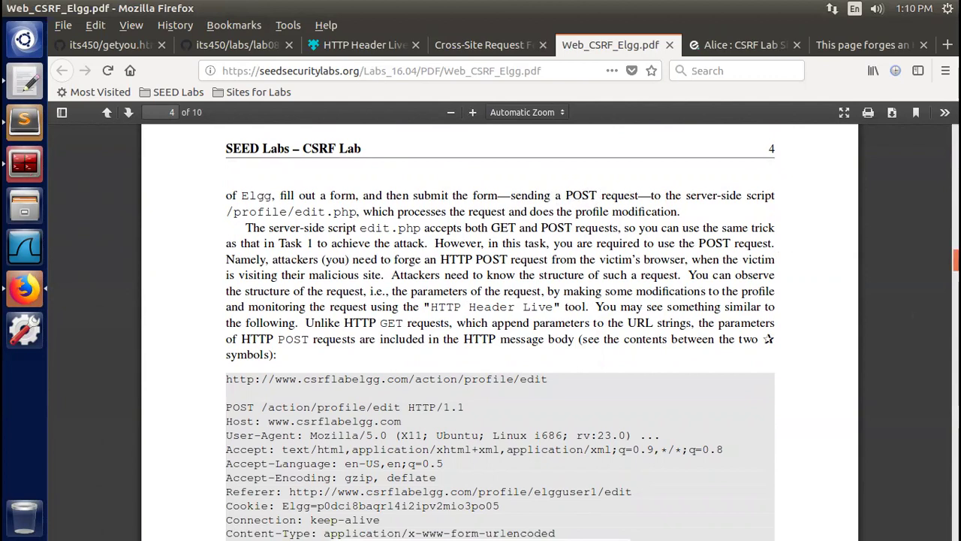
scroll(496, 330, "down", 2)
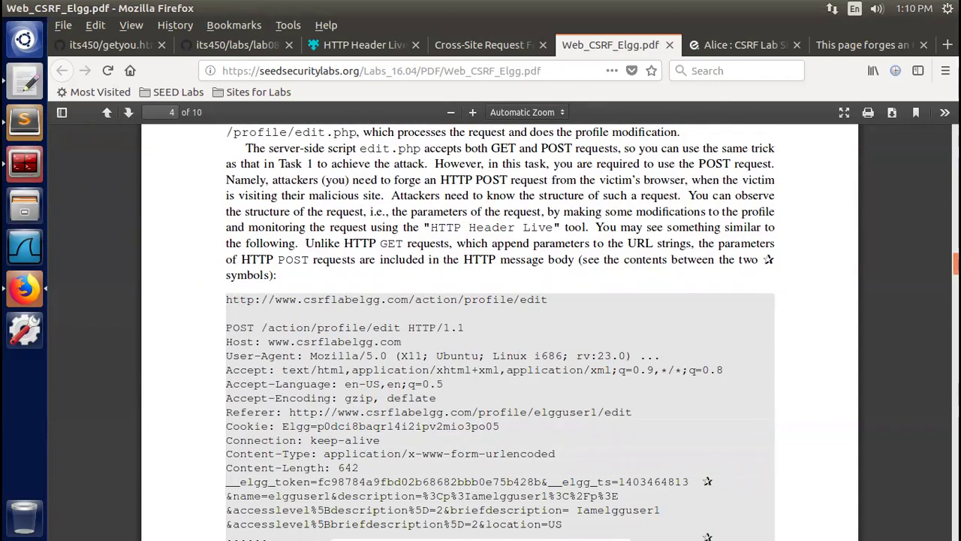
scroll(284, 294, "down", 5)
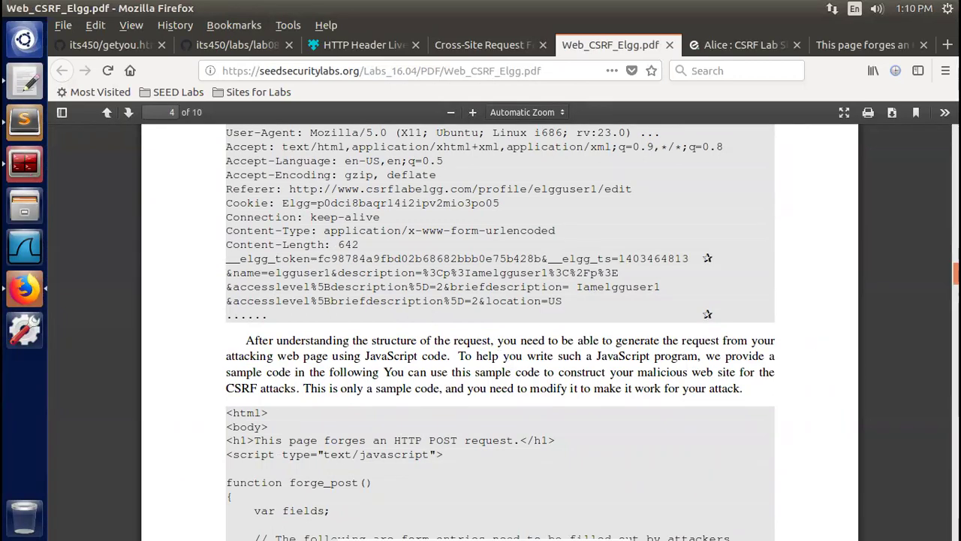
scroll(781, 357, "down", 4)
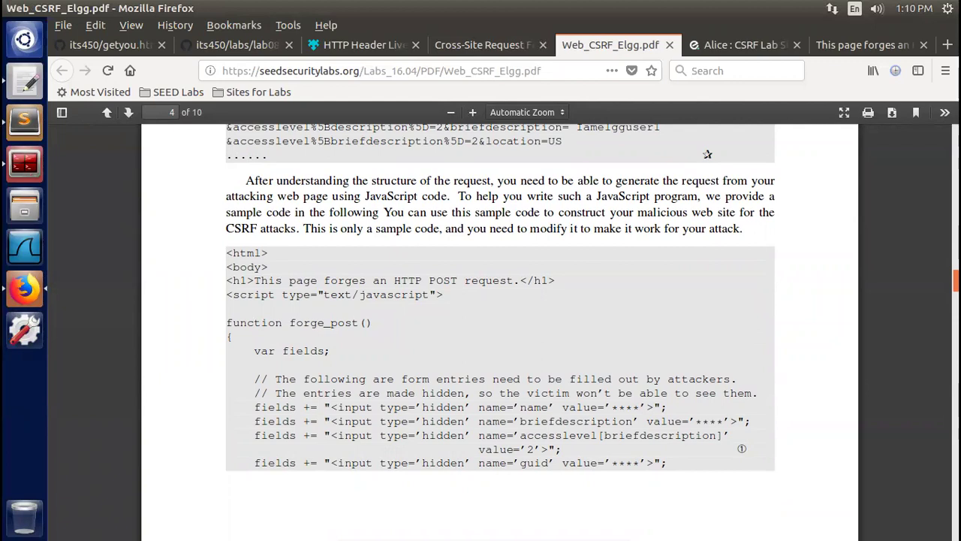
scroll(500, 330, "down", 1)
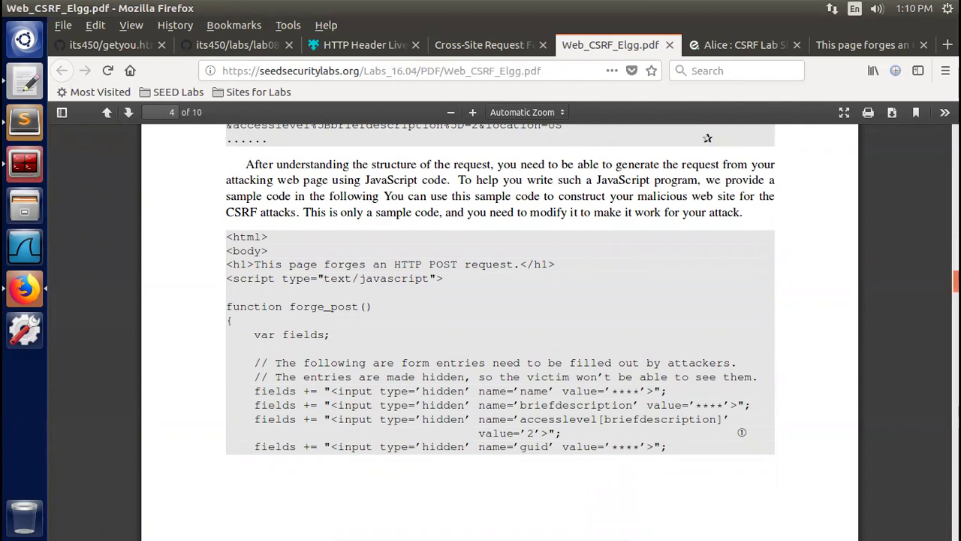
scroll(741, 432, "down", 2)
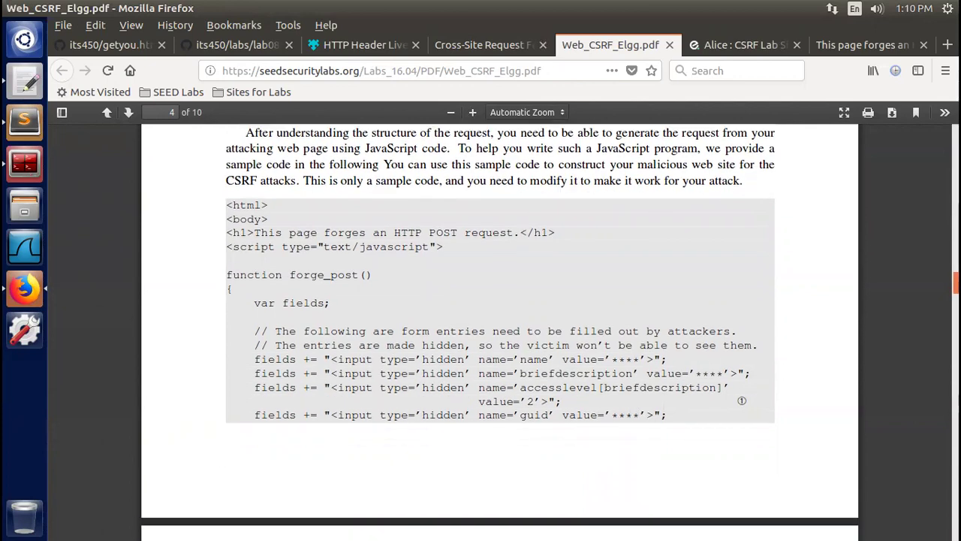
scroll(742, 400, "down", 8)
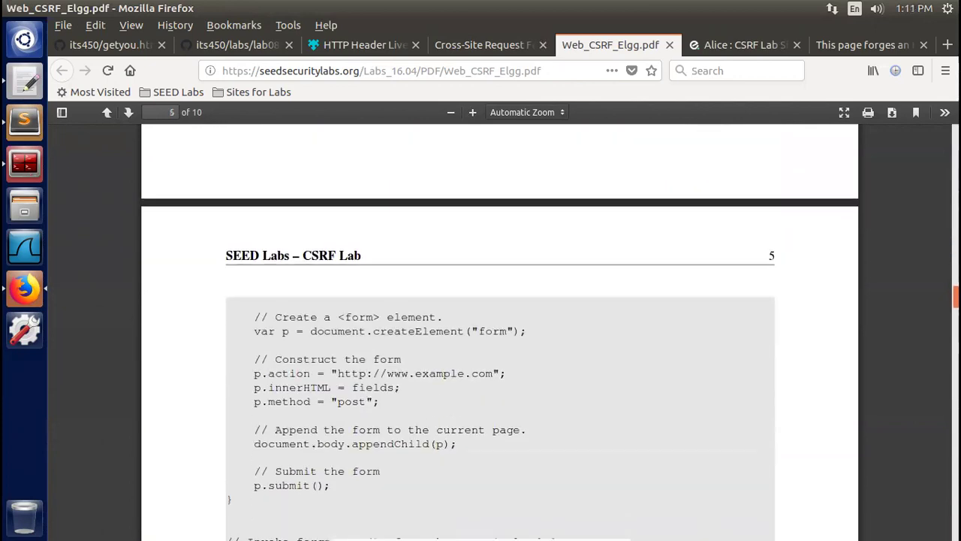
Scroll page 5 to the code's end, the single-quote note and Questions 1 and 2
scroll(499, 331, "down", 5)
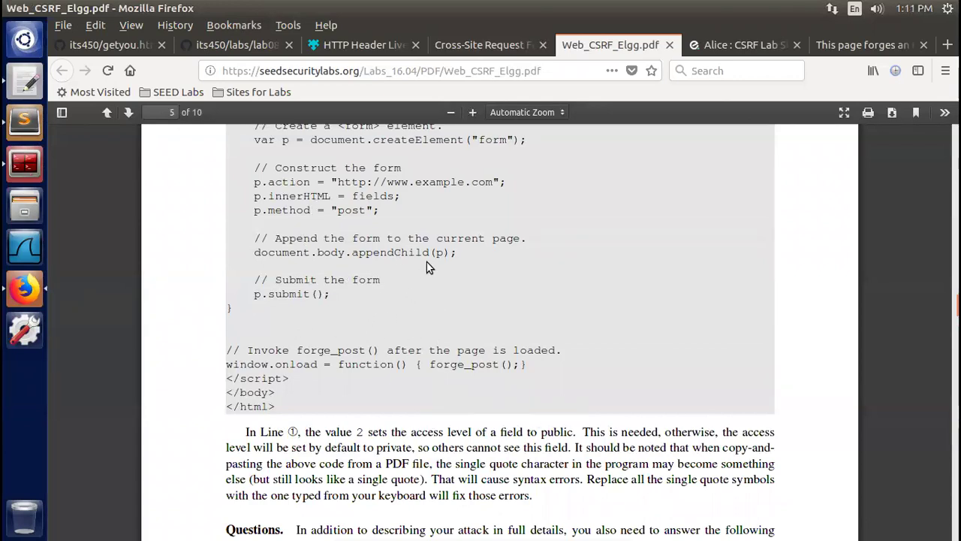
scroll(522, 351, "down", 3)
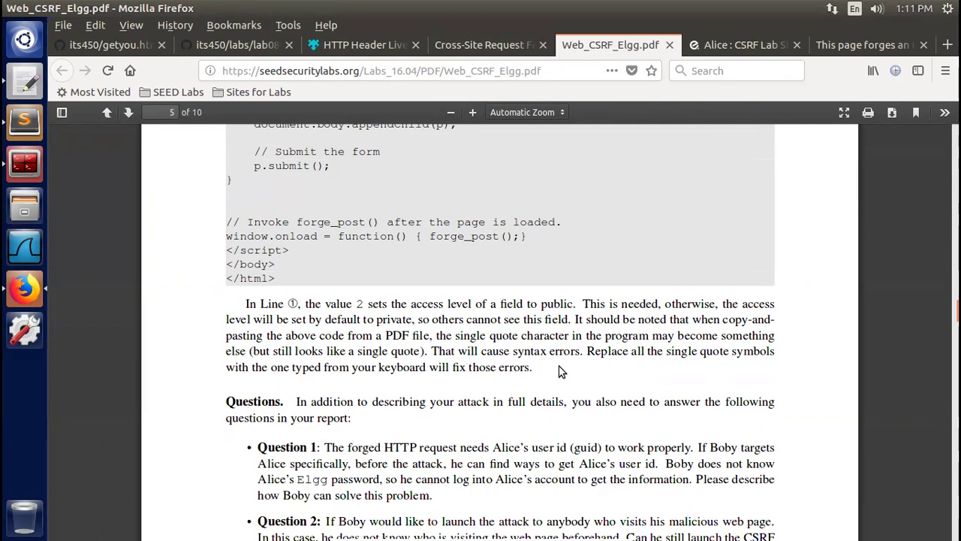
Open malicious_page.html in GitHub's 10.WebCSRF folder and read its 31-line forge_post() script
left_click(116, 49)
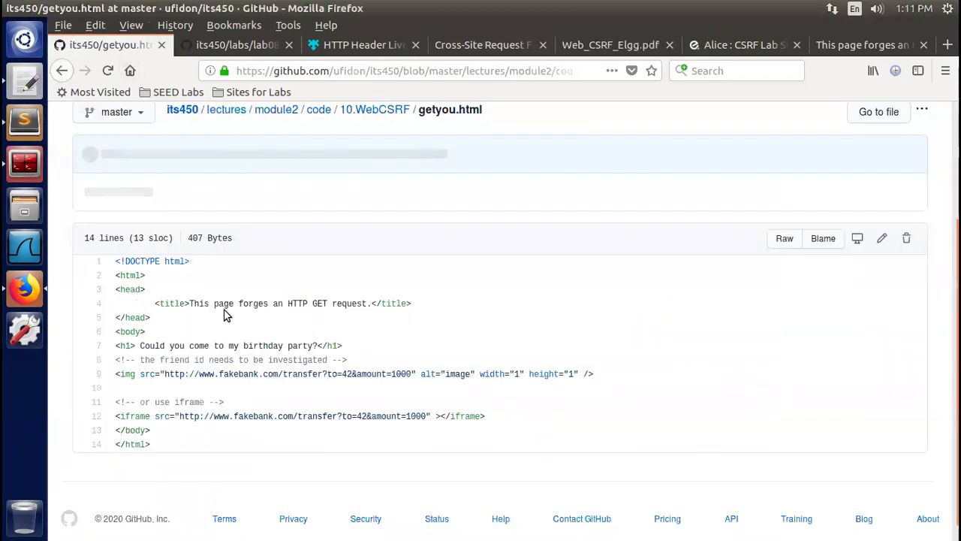
left_click(373, 110)
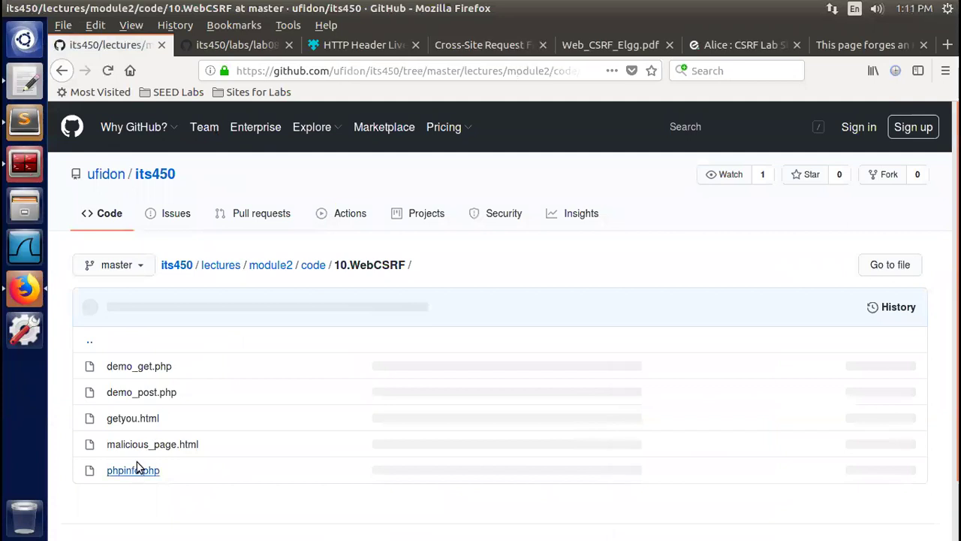
left_click(154, 446)
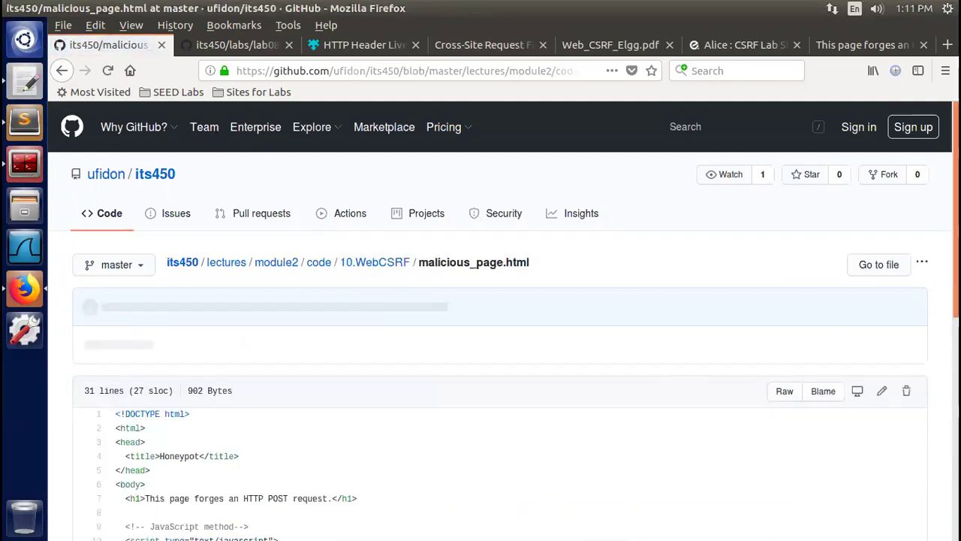
scroll(504, 320, "down", 5)
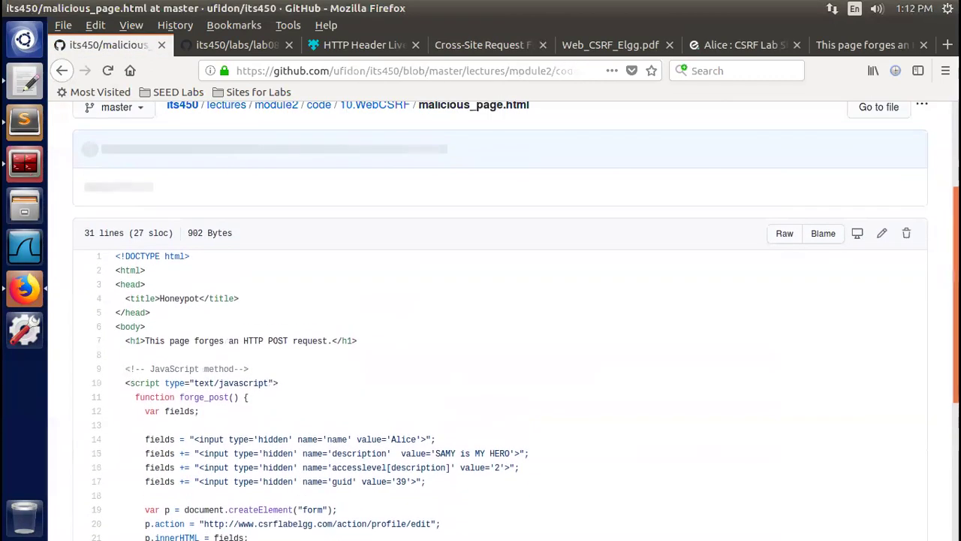
scroll(503, 321, "down", 2)
scroll(319, 310, "down", 2)
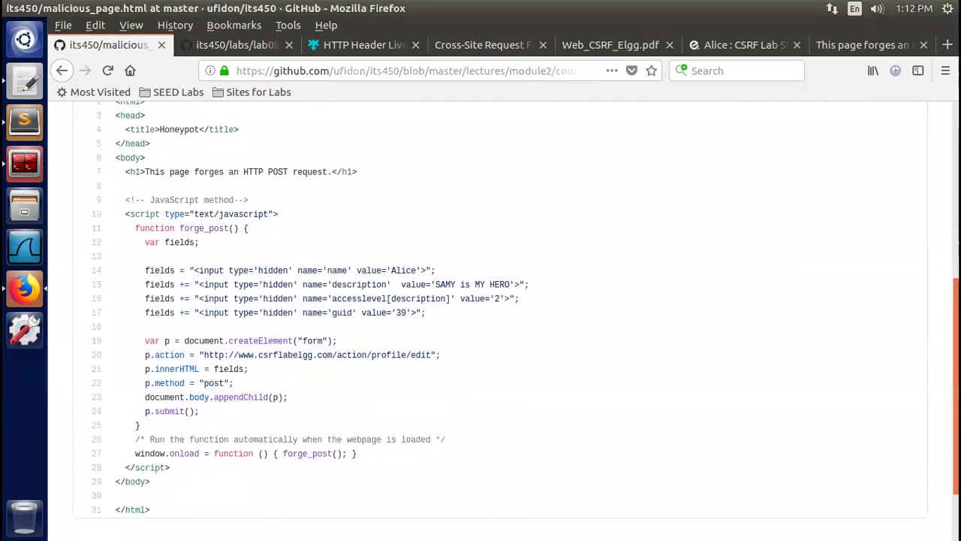
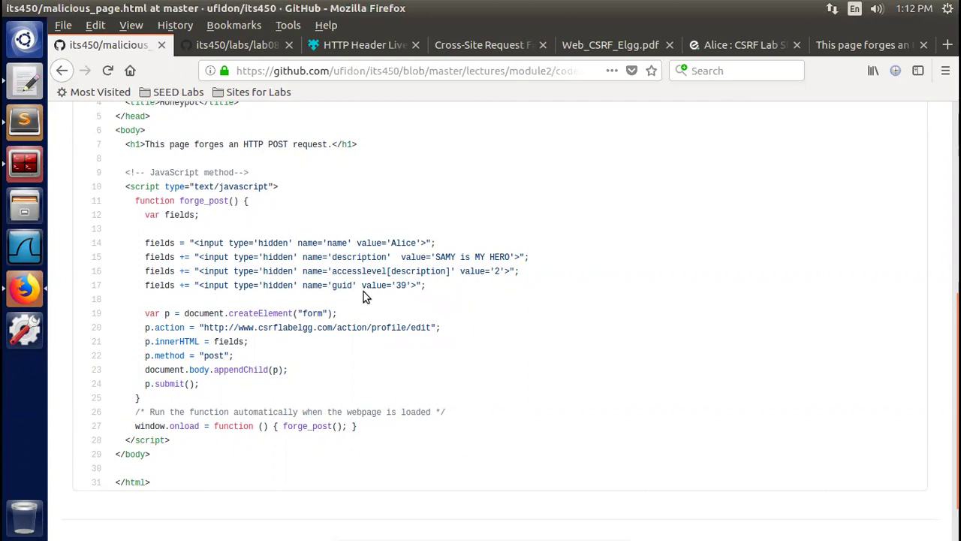
double_click(404, 285)
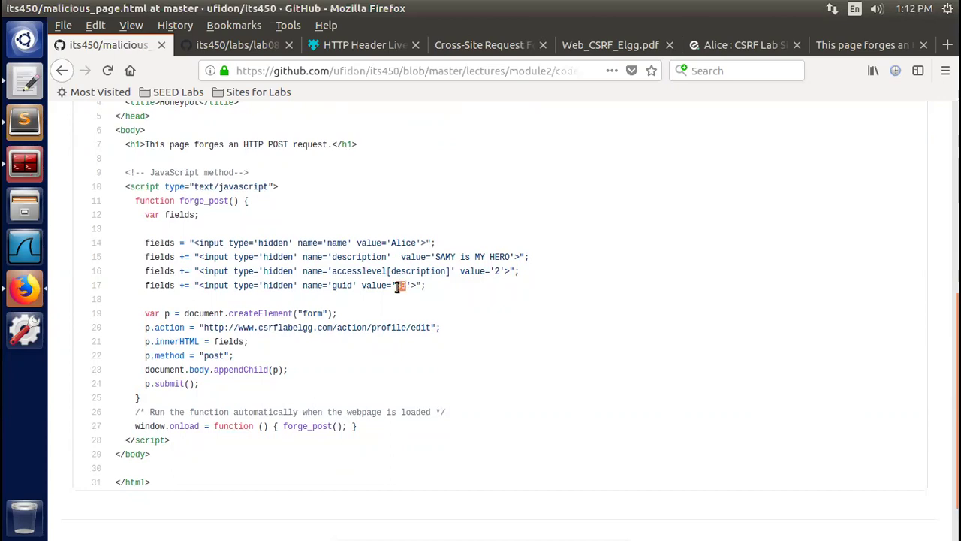
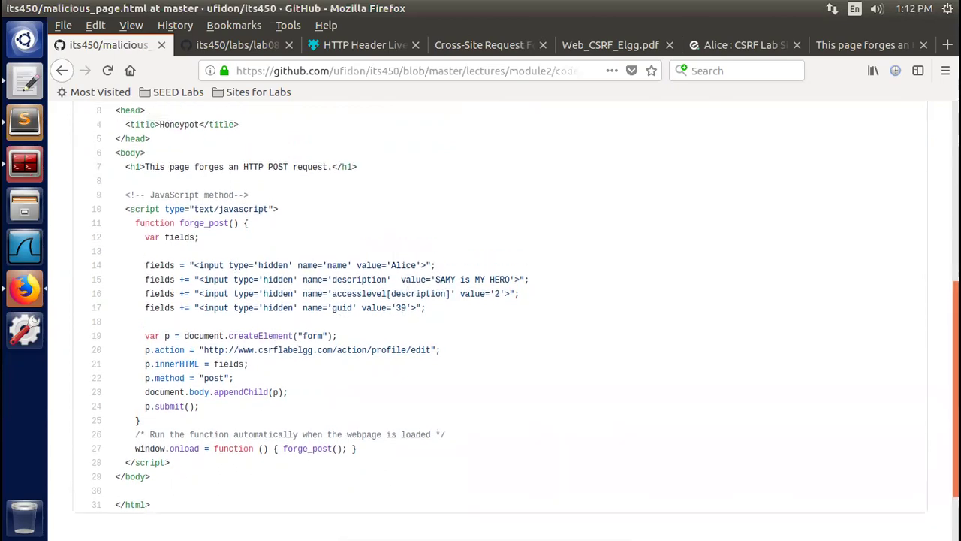
Scroll up to the file header of malicious_page.html in lectures/module2/code/10.WebCSRF
scroll(518, 318, "up", 1)
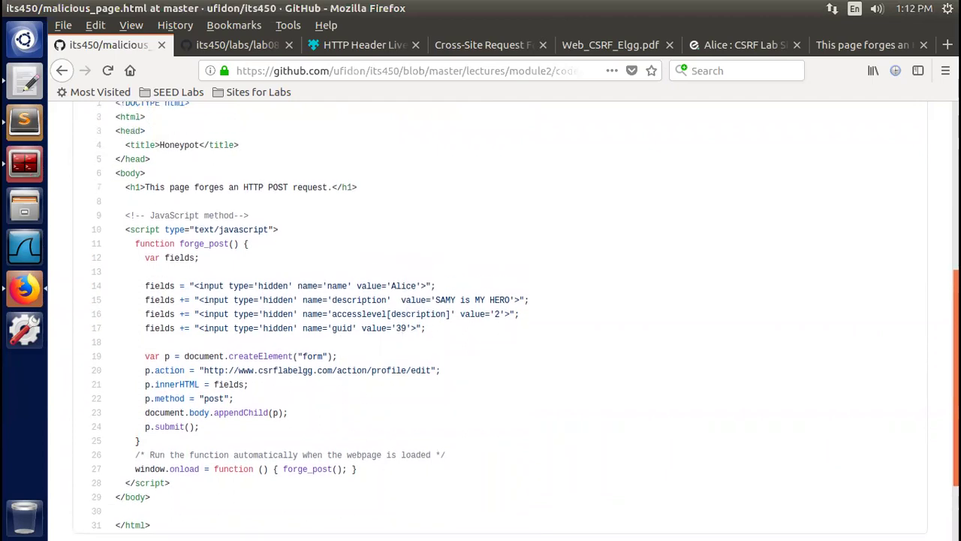
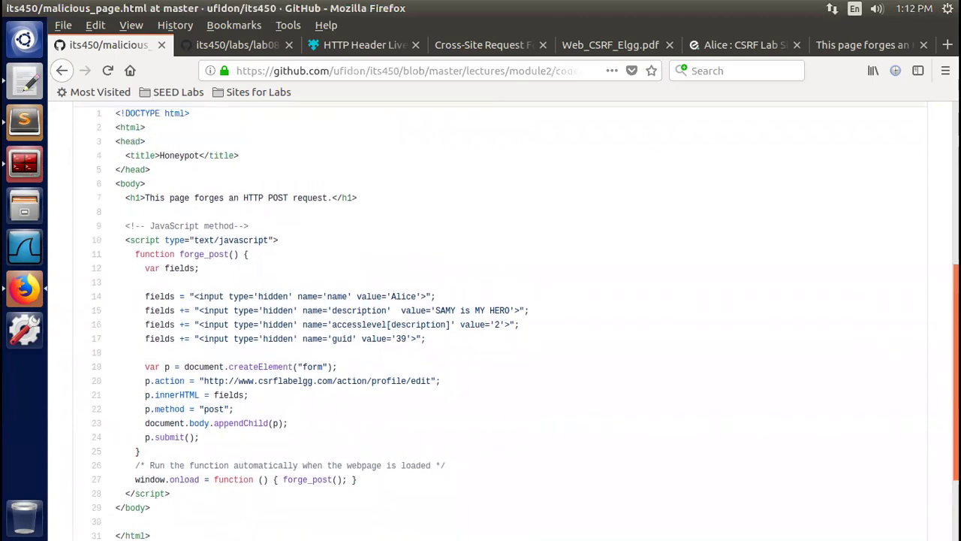
scroll(803, 314, "up", 5)
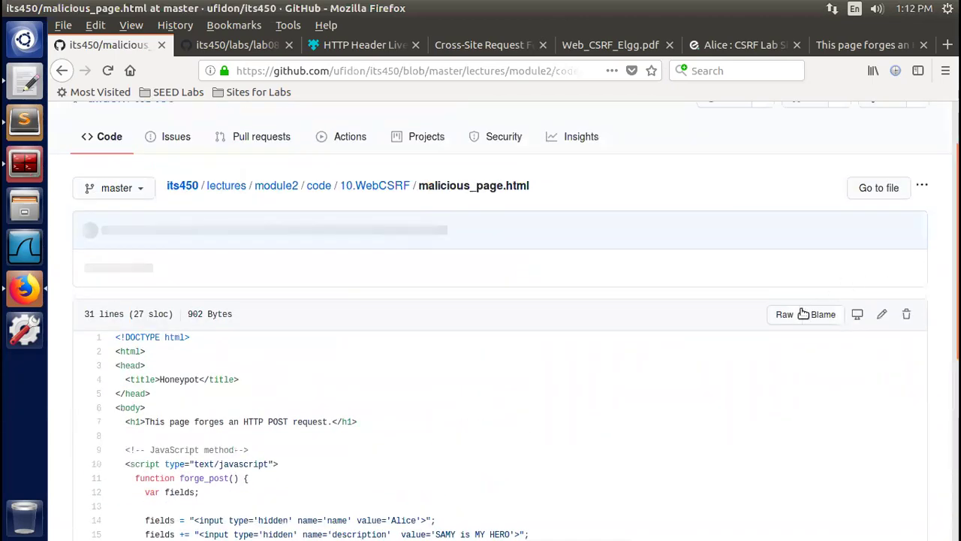
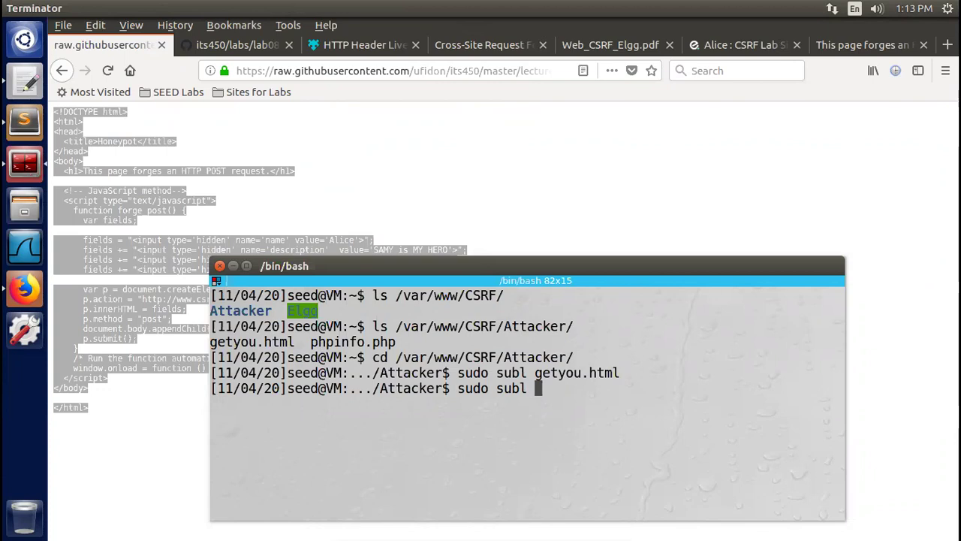
Extend the pending 'sudo subl' command with 'edpro.' toward edpro.html, not running it yet
type("edpro")
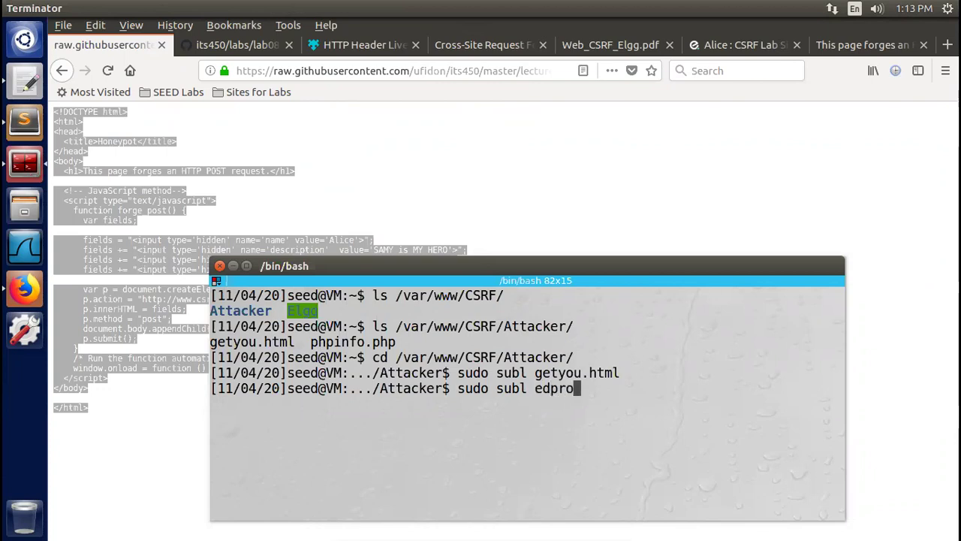
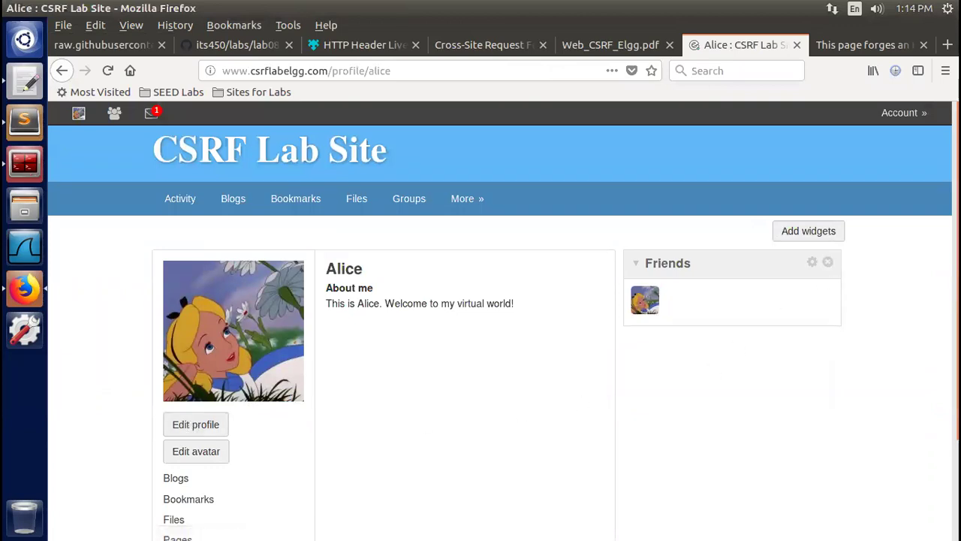
Log out of the currently signed-in member account from the top-right Account menu
scroll(503, 321, "down", 1)
scroll(503, 321, "up", 1)
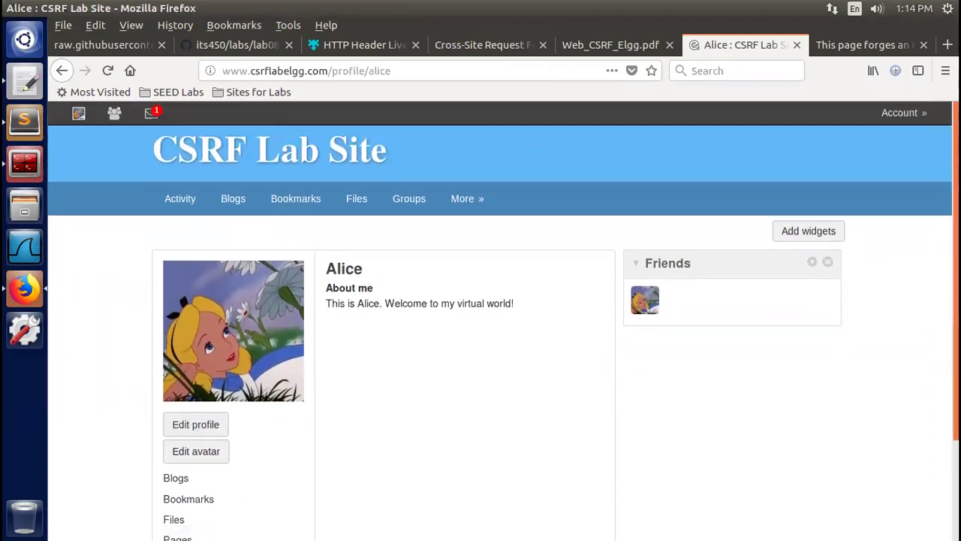
mouse_move(910, 120)
left_click(829, 169)
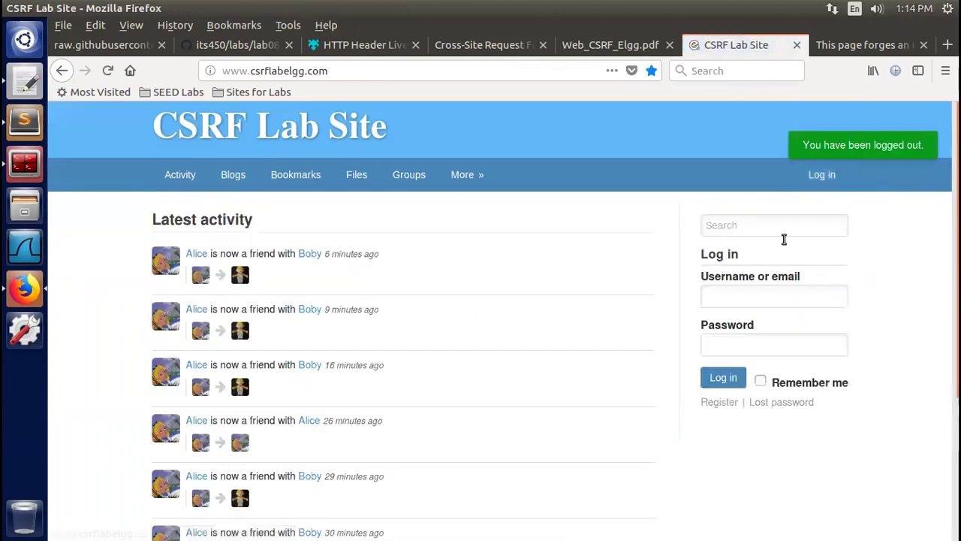
Log in using another member's saved credentials picked from the Username field's suggestions
left_click(725, 298)
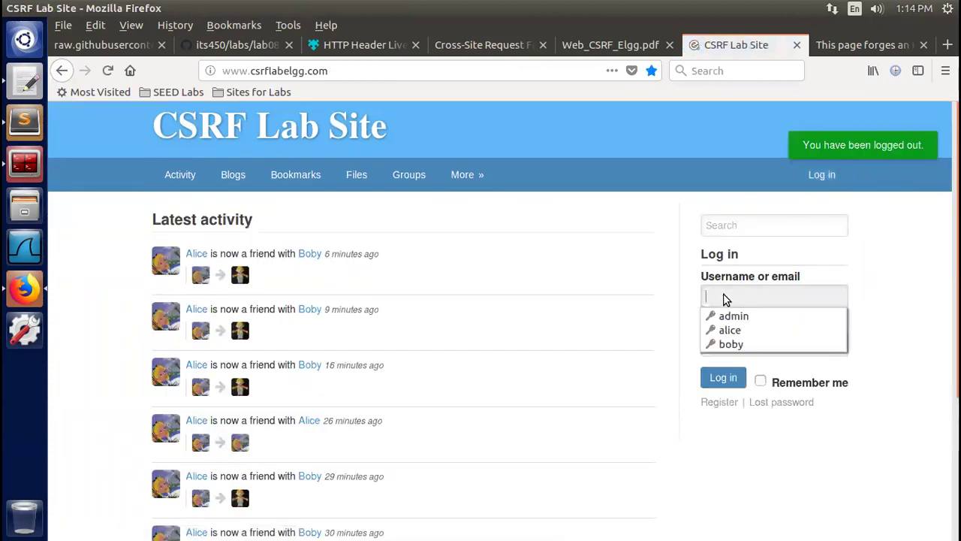
left_click(730, 344)
left_click(723, 381)
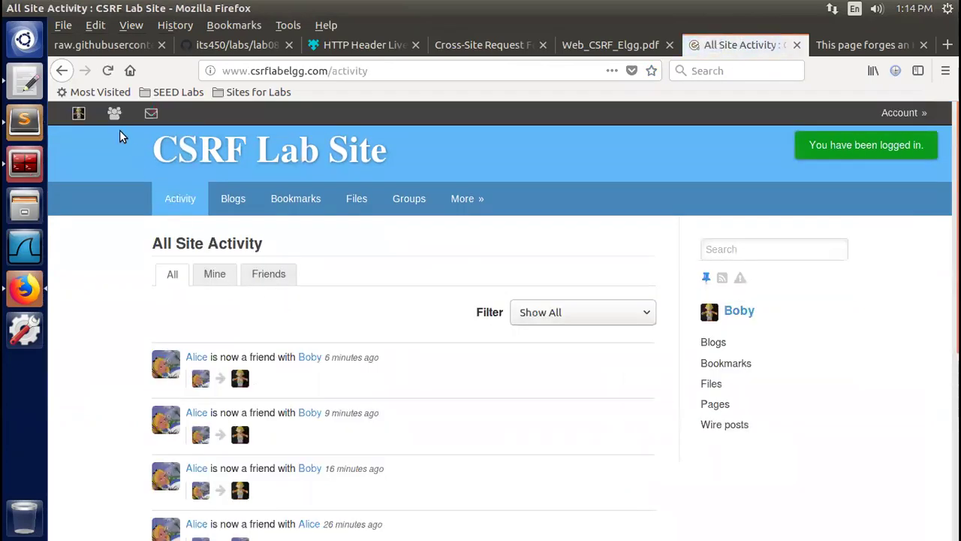
Open the logged-out member's profile from the Newest members list on the Members page
left_click(120, 127)
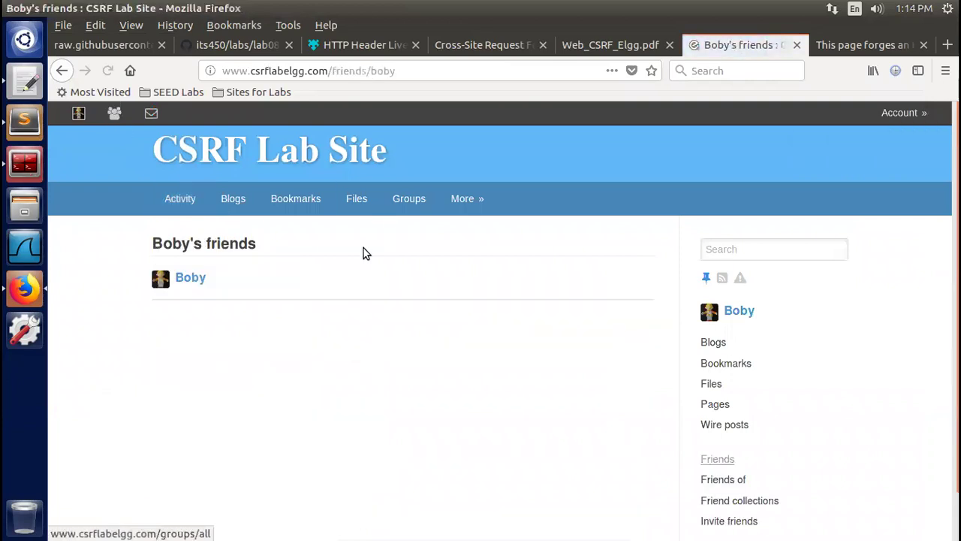
mouse_move(464, 202)
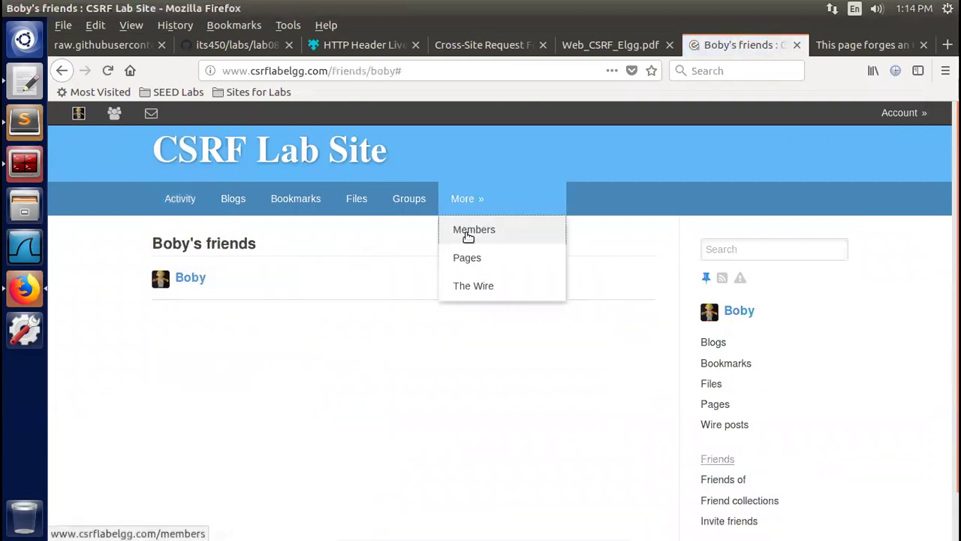
left_click(468, 235)
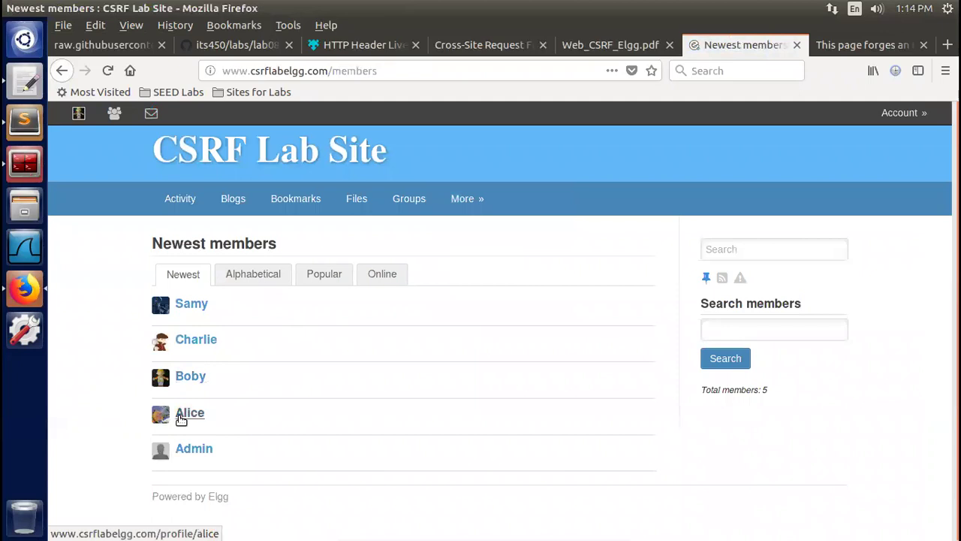
left_click(187, 413)
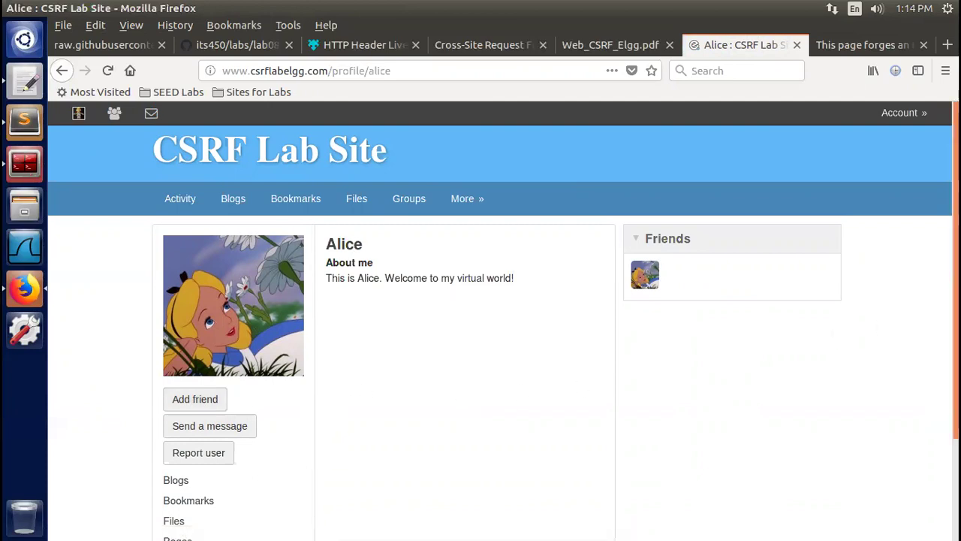
scroll(833, 330, "down", 1)
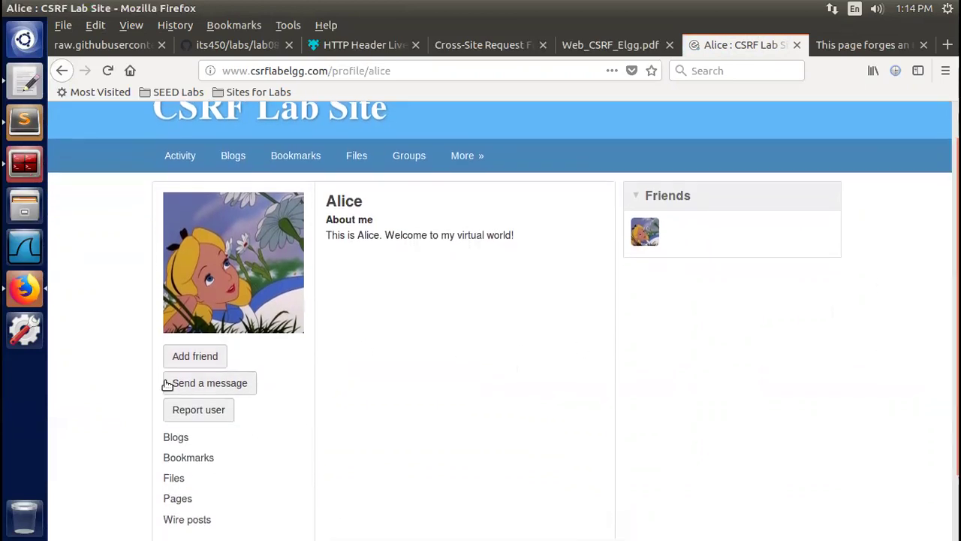
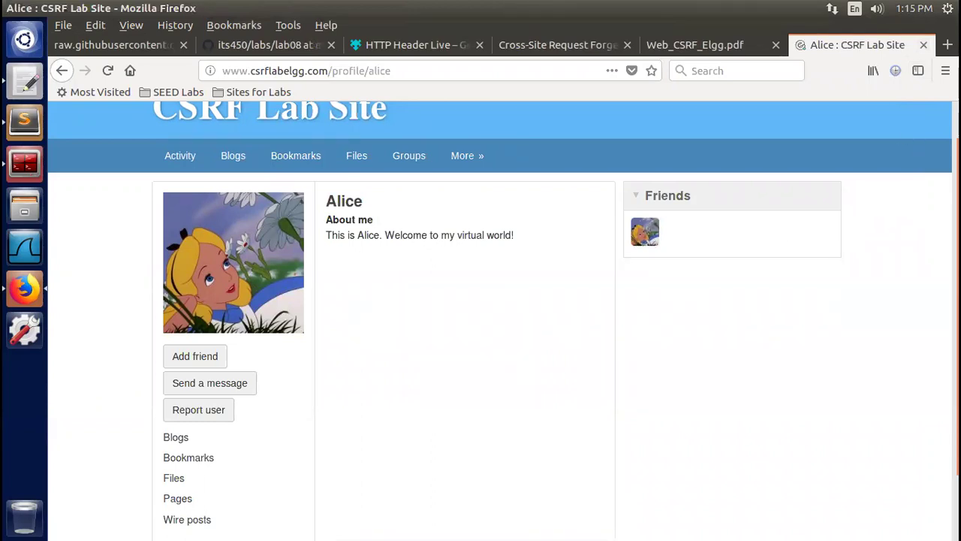
scroll(330, 274, "up", 1)
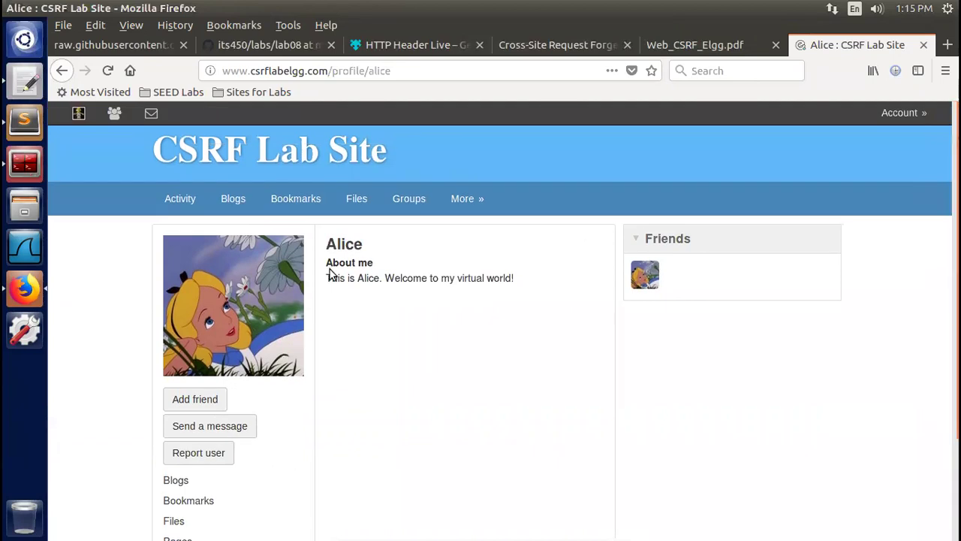
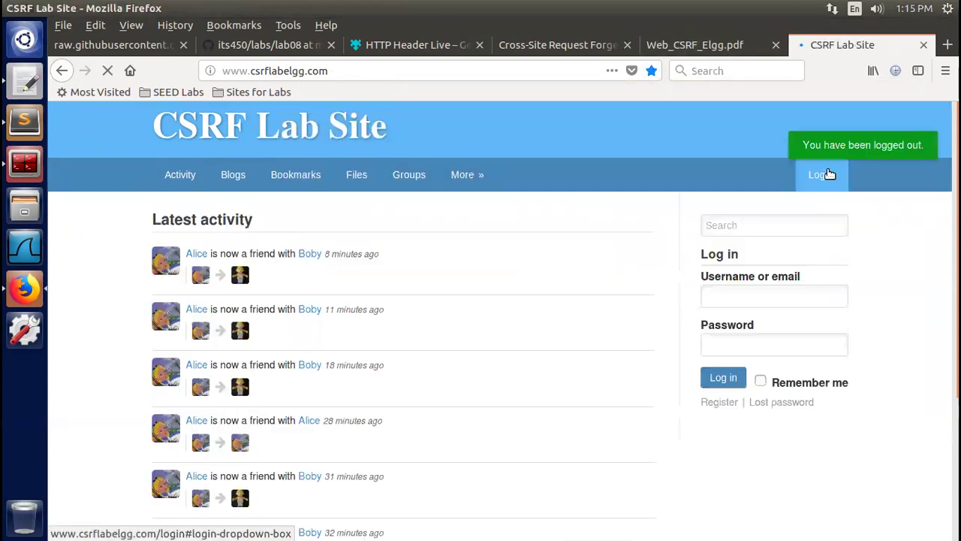
Open a new blank browser tab next to the logged-out Elgg lab site
left_click(947, 45)
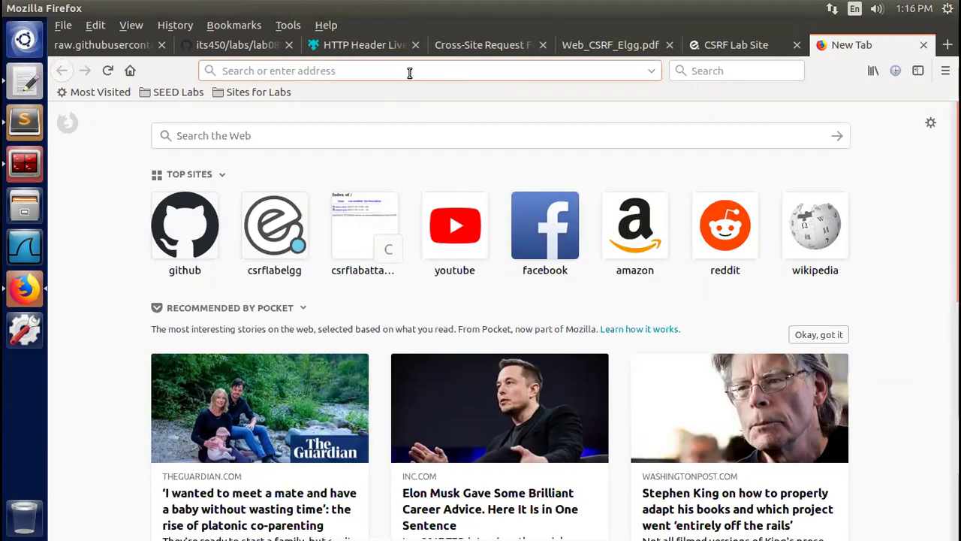
left_click(733, 43)
left_click(847, 47)
type("e")
key("BackSpace")
type("e")
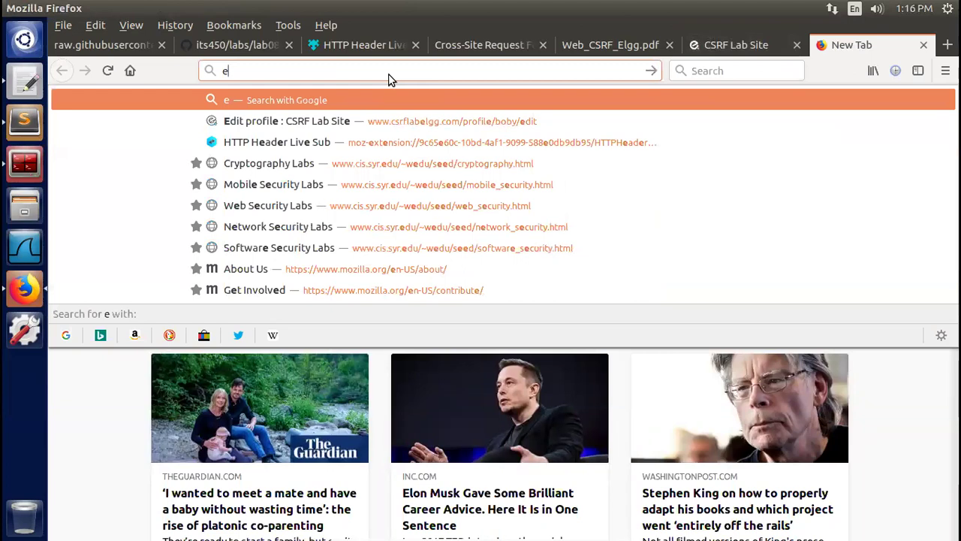
type("lgga")
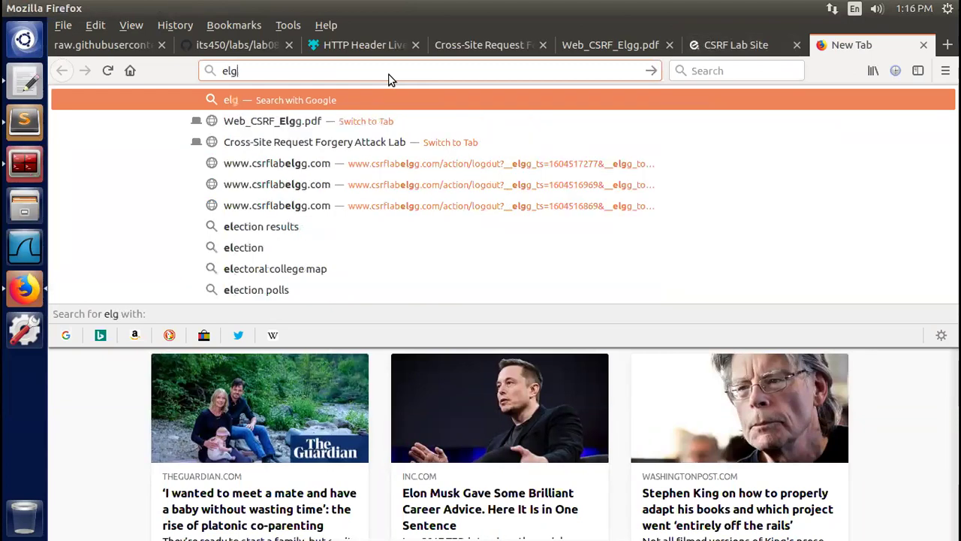
key("BackSpace")
key("BackSpace")
key("BackSpace")
key("BackSpace")
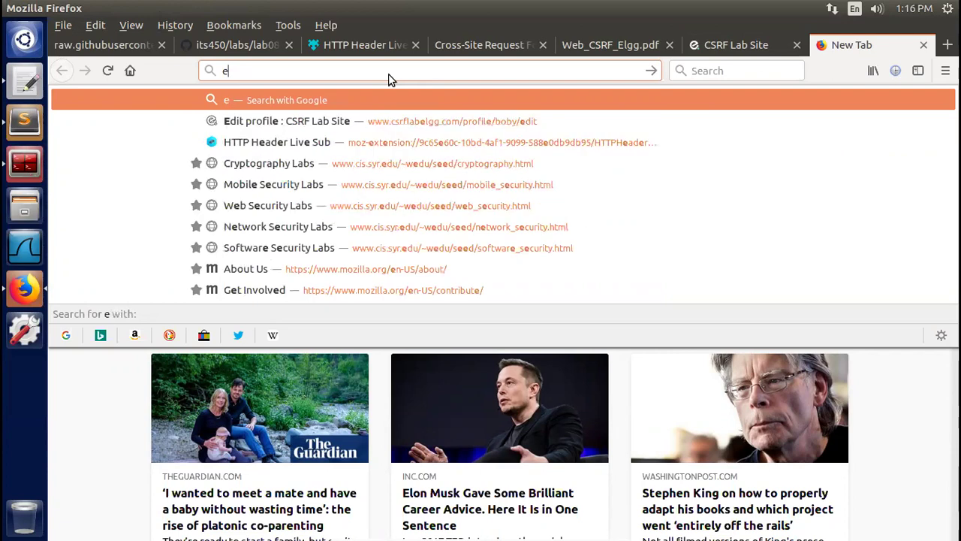
key("BackSpace")
type("att")
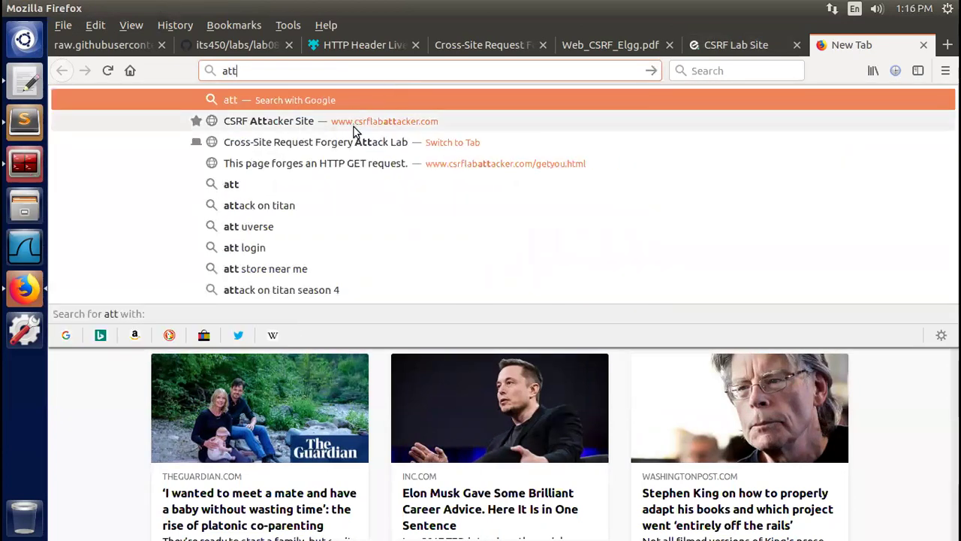
left_click(402, 127)
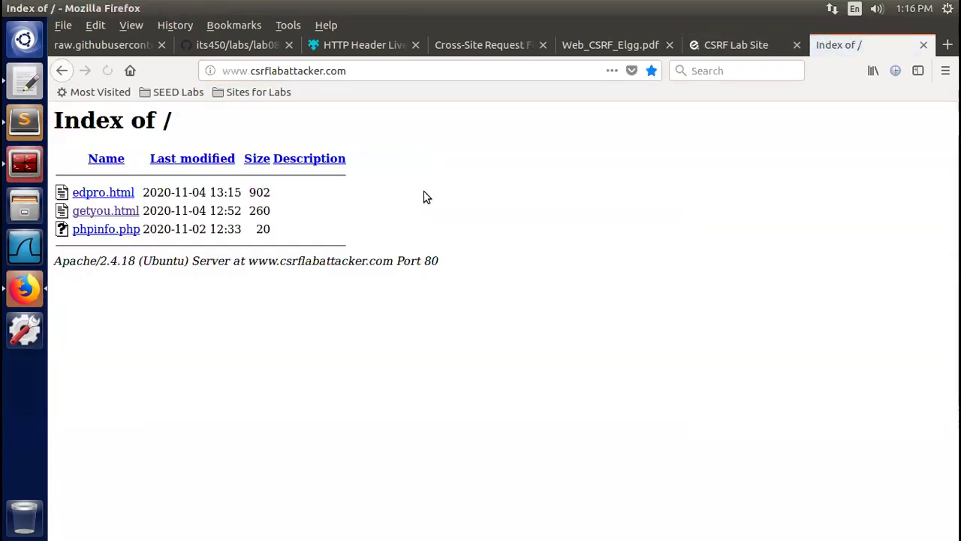
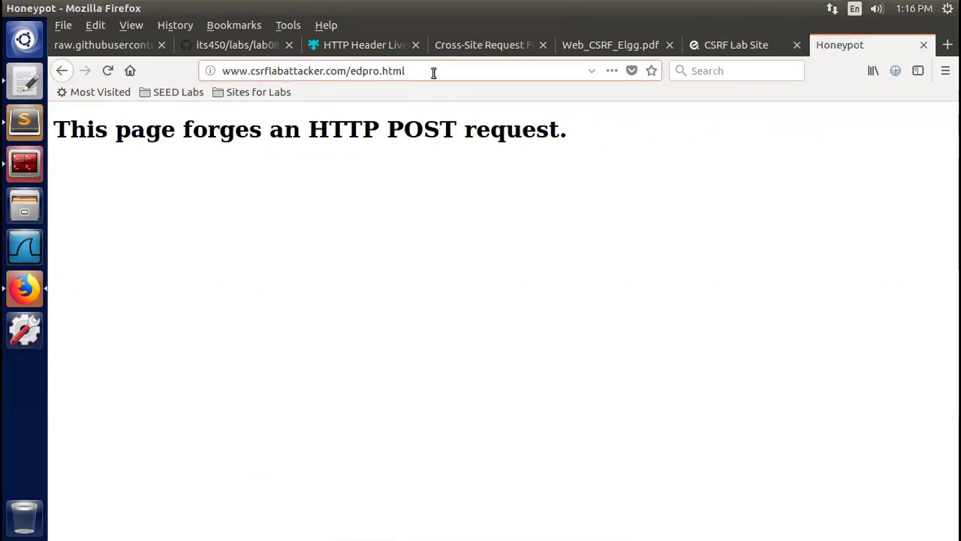
Return to the CSRF Lab Site tab and log in using the saved user's credentials
key("ctrl+a")
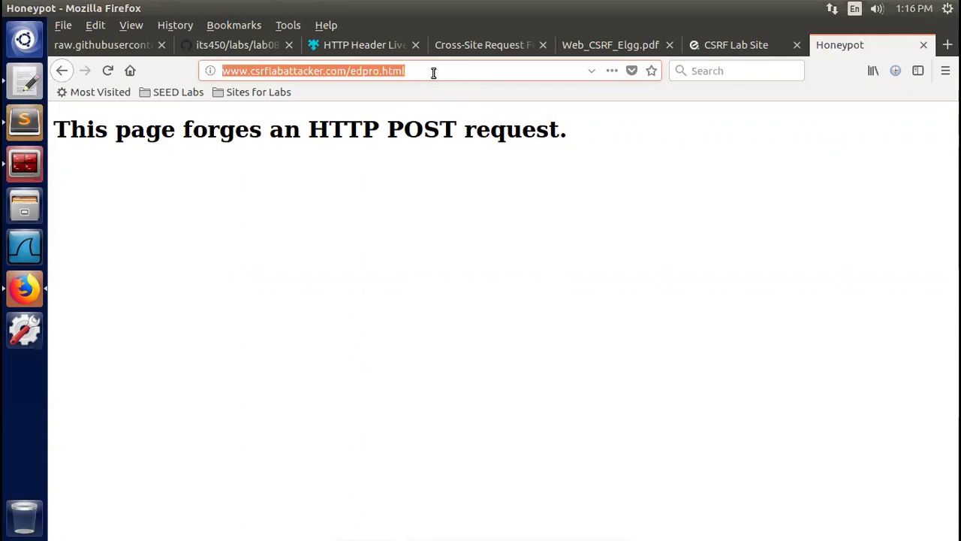
left_click(736, 44)
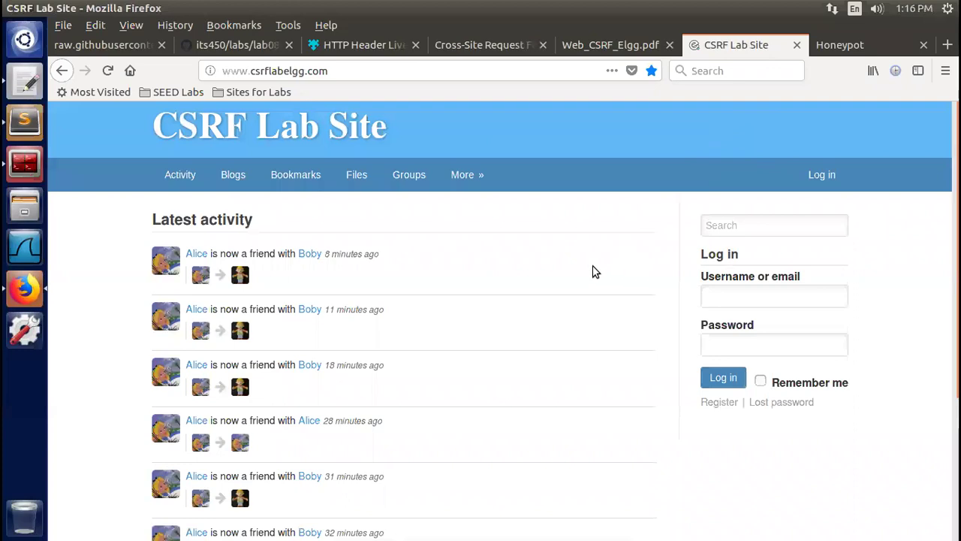
left_click(744, 295)
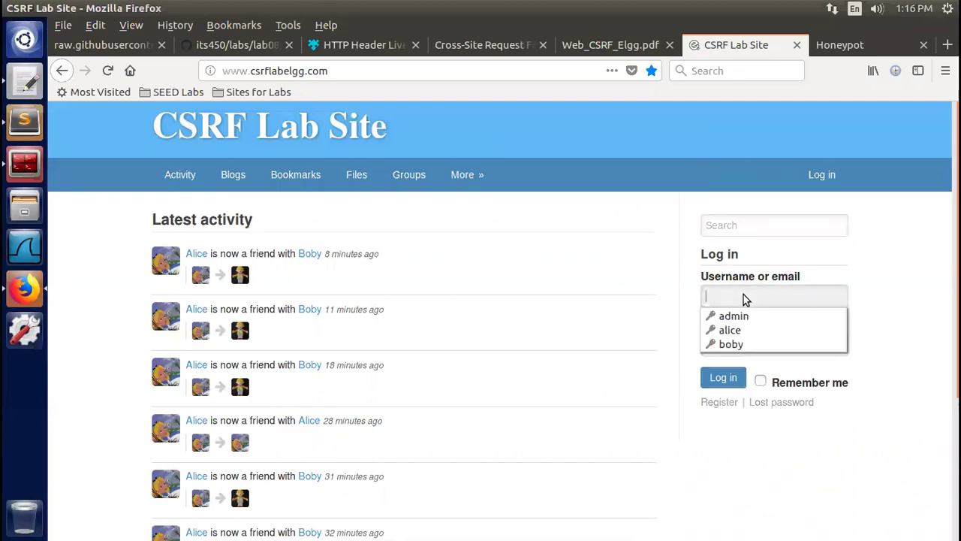
left_click(741, 345)
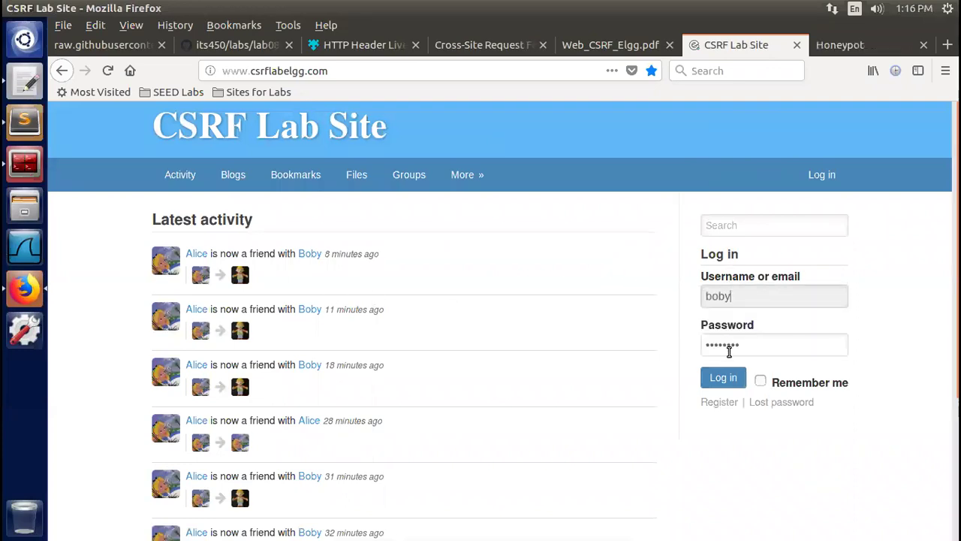
left_click(723, 379)
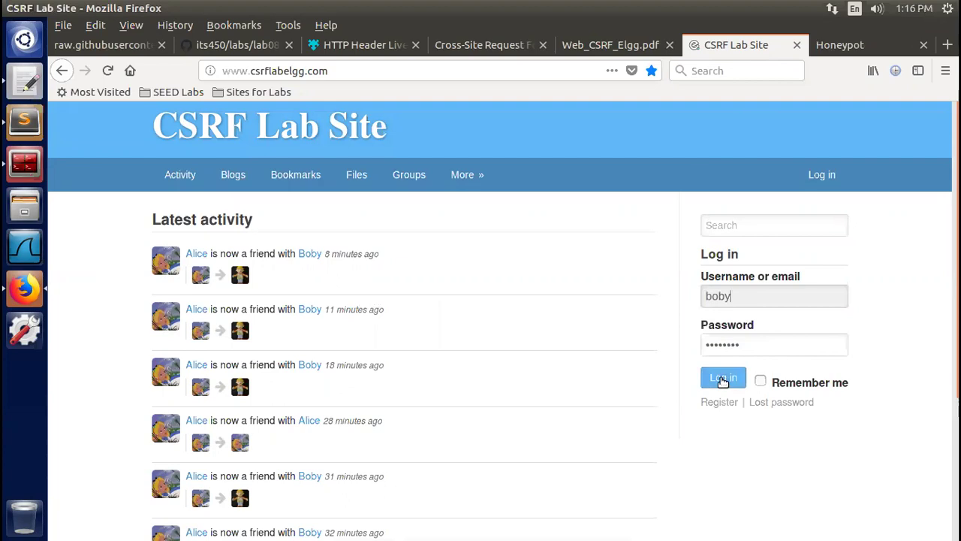
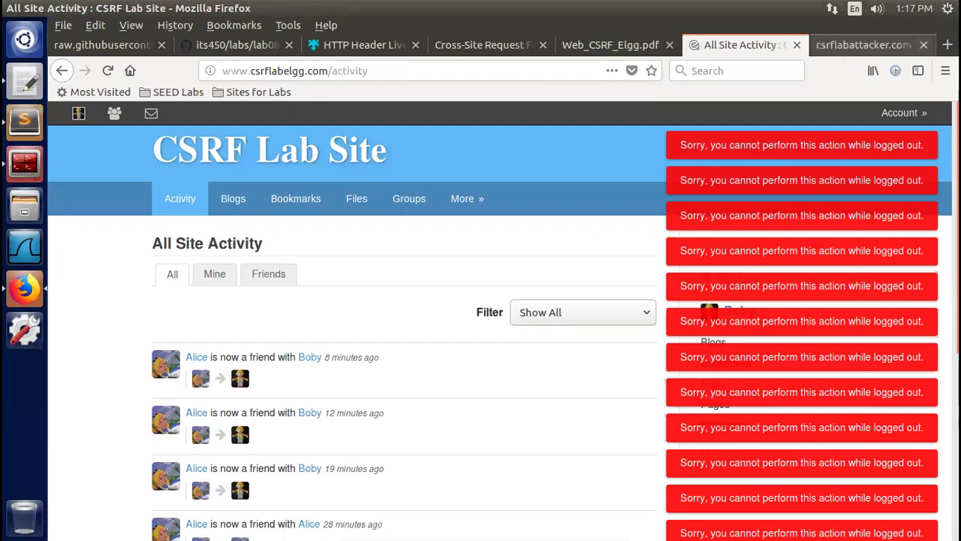
Close the csrflabattacker.com tab and reload the All Site Activity page
left_click(924, 45)
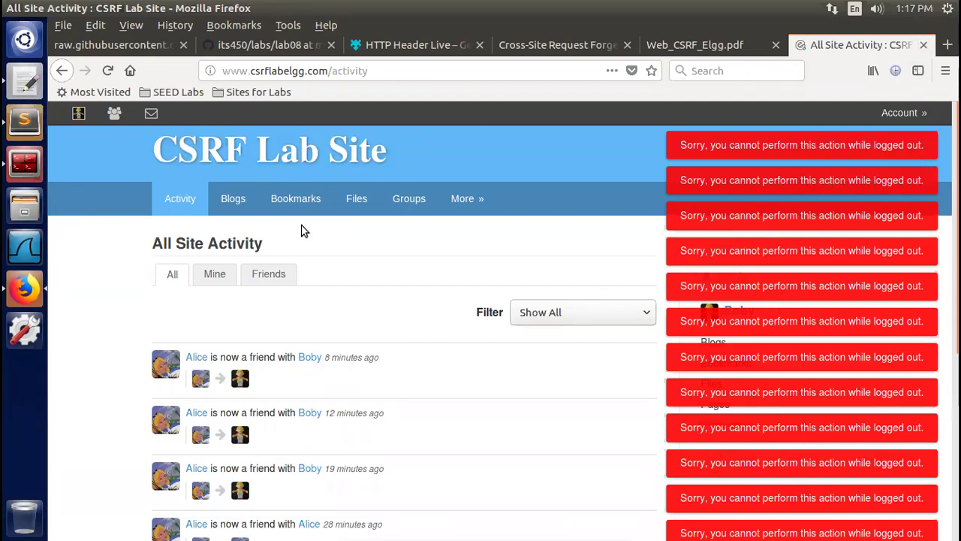
left_click(108, 70)
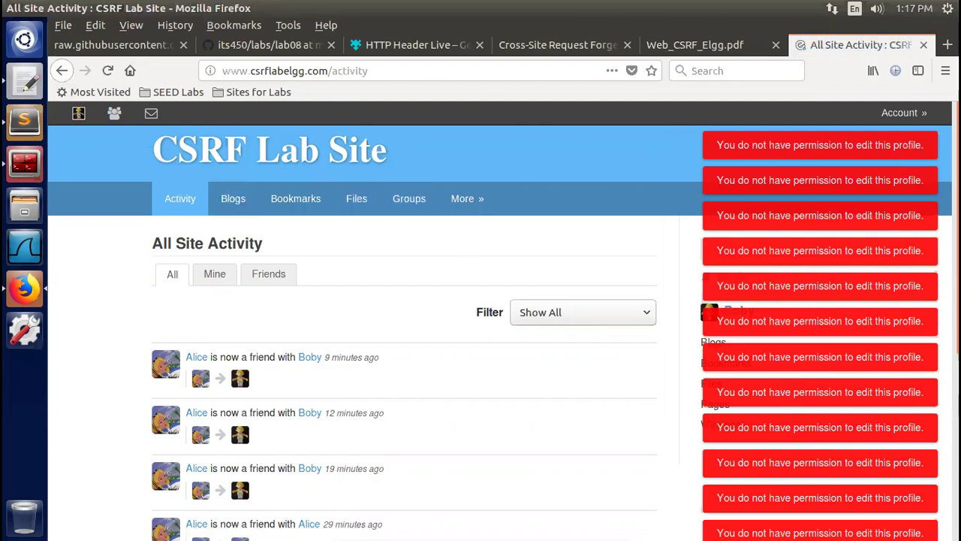
left_click(905, 114)
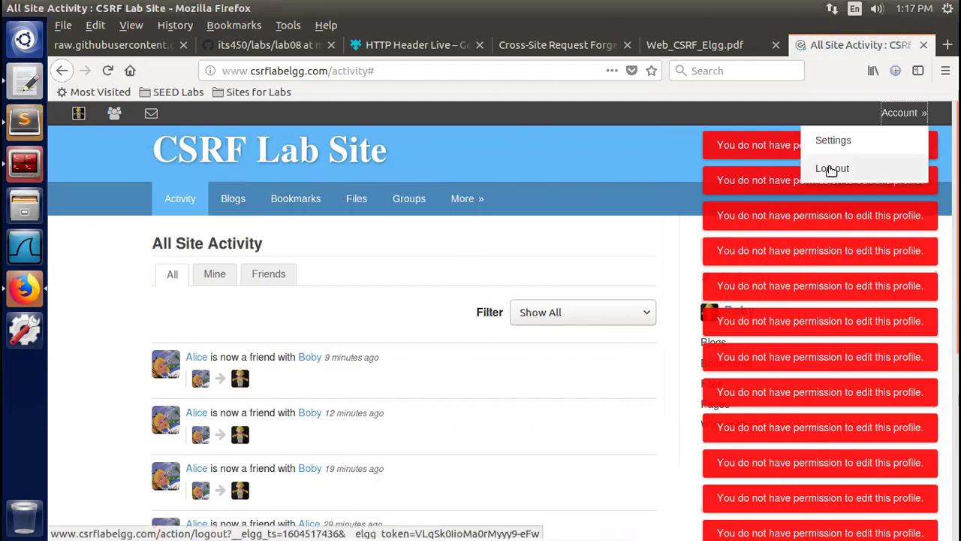
left_click(79, 113)
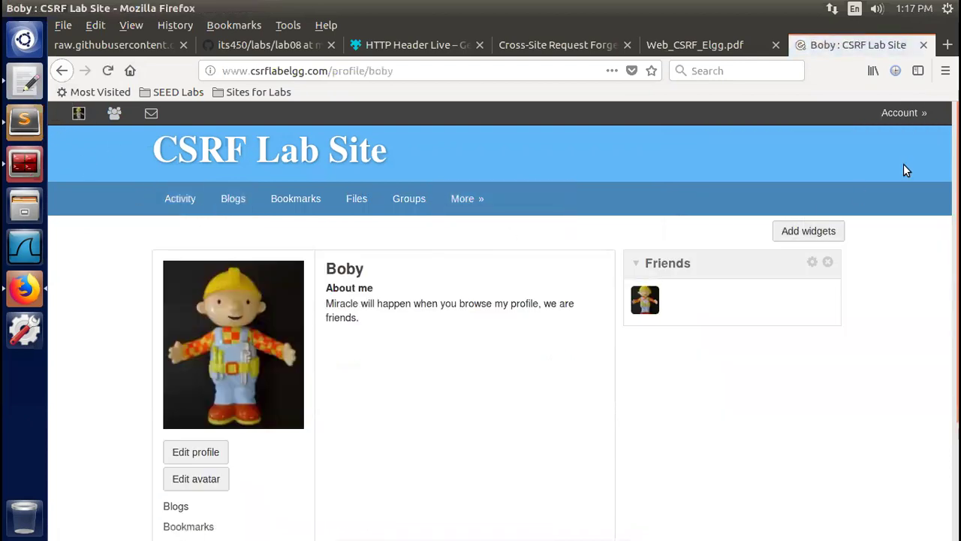
mouse_move(895, 120)
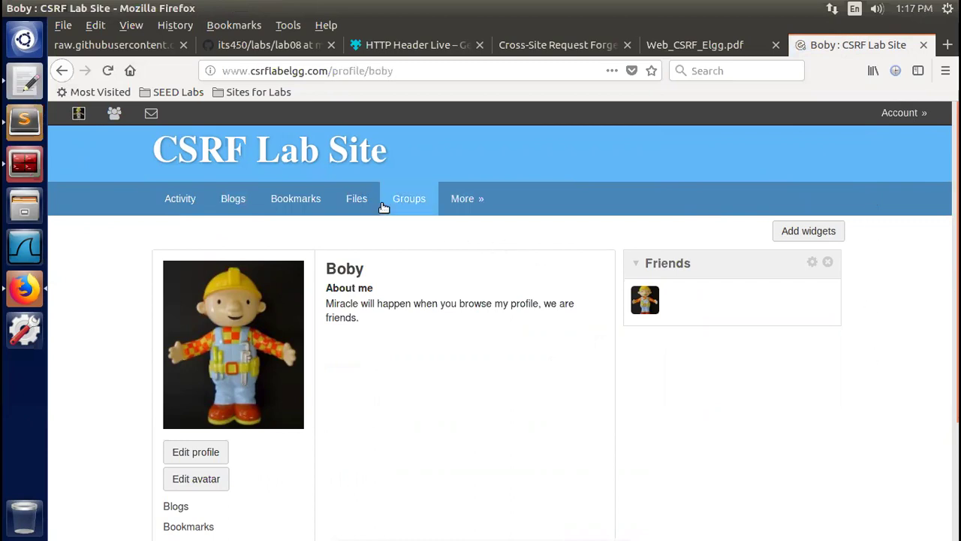
mouse_move(464, 199)
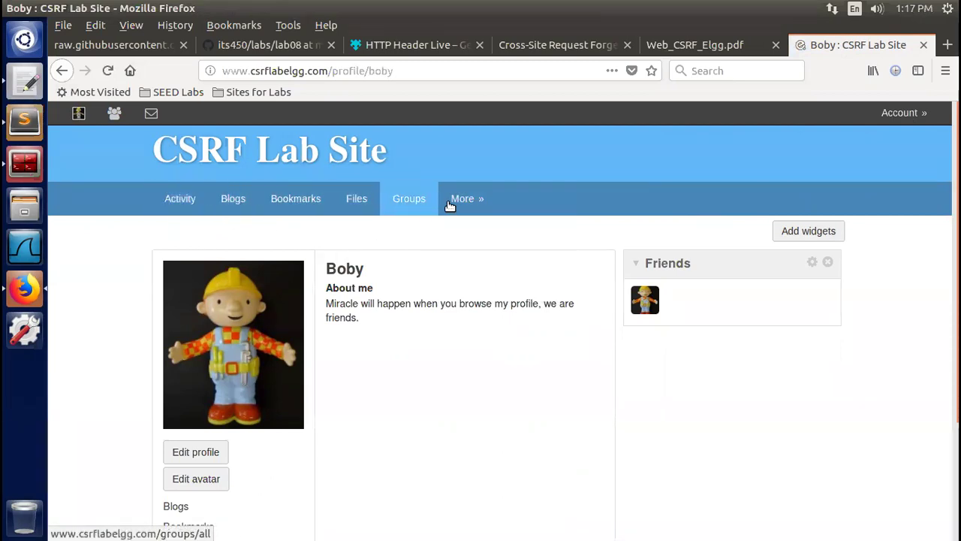
left_click(476, 231)
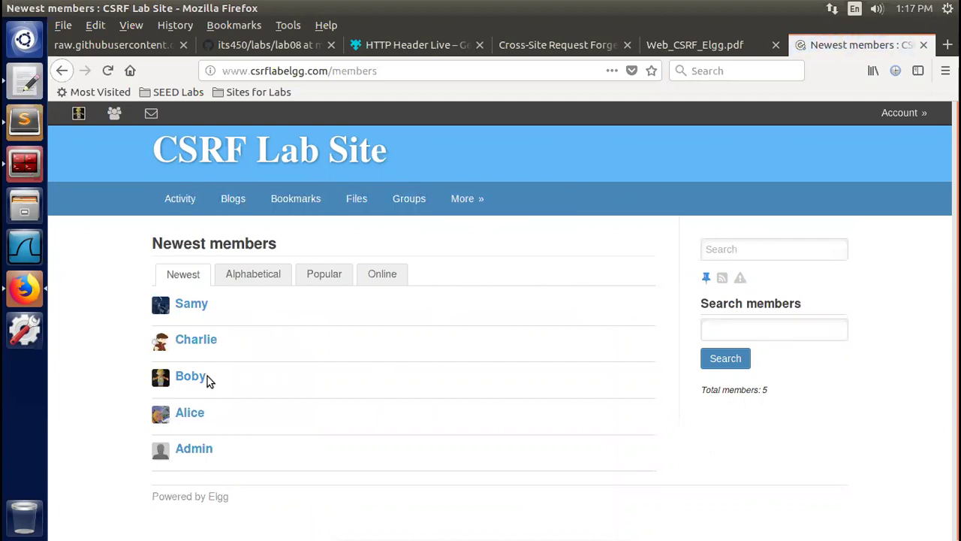
left_click(186, 415)
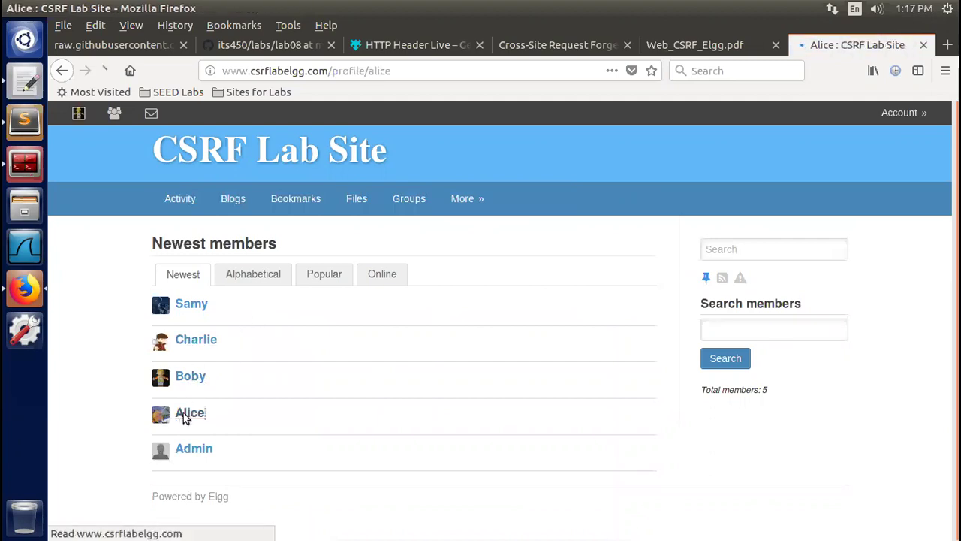
Start a new message to Alice with the subject 'Have some honey?'
left_click(207, 427)
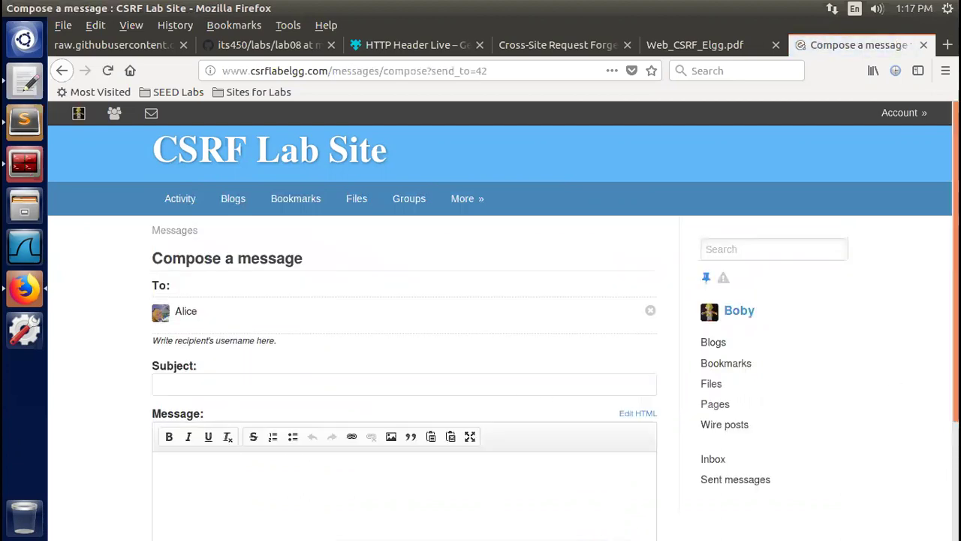
scroll(328, 322, "down", 2)
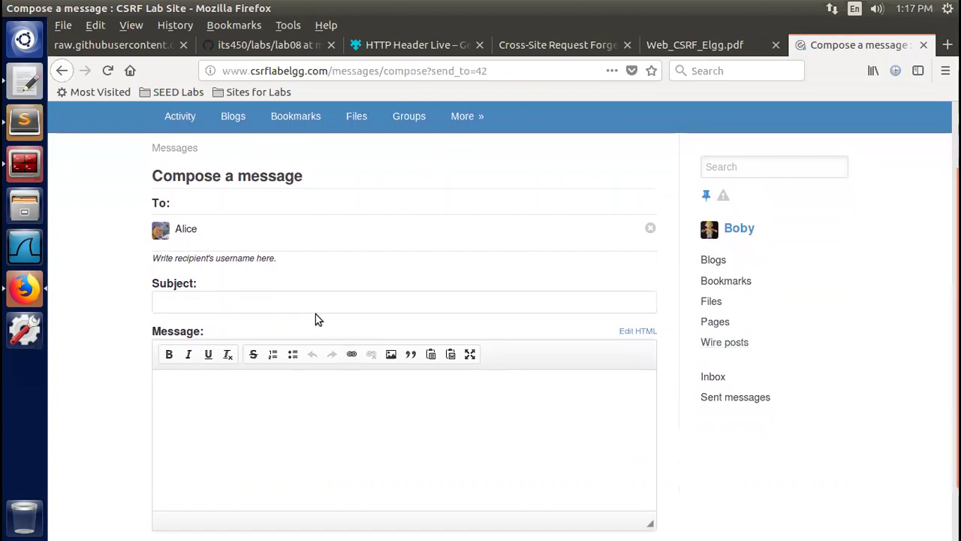
left_click(310, 307)
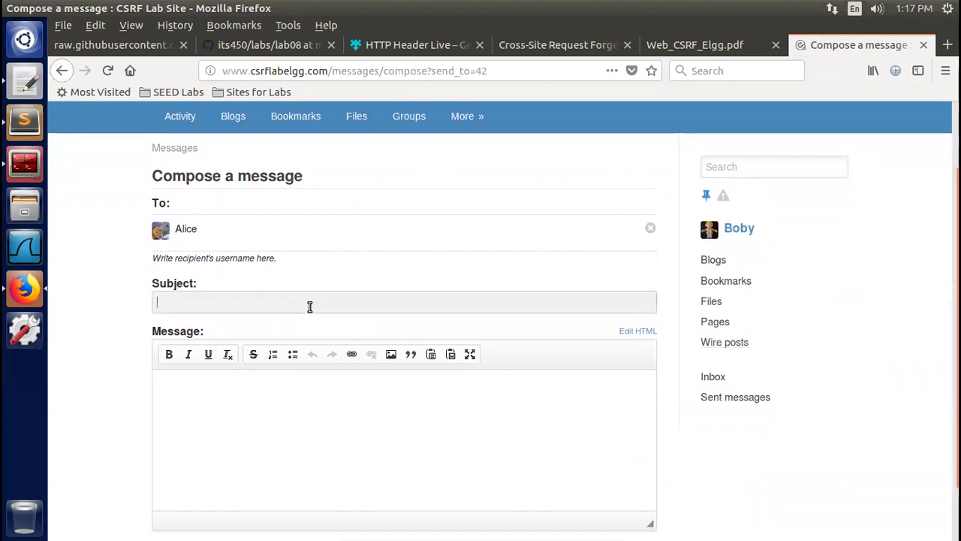
type("Have some honey?")
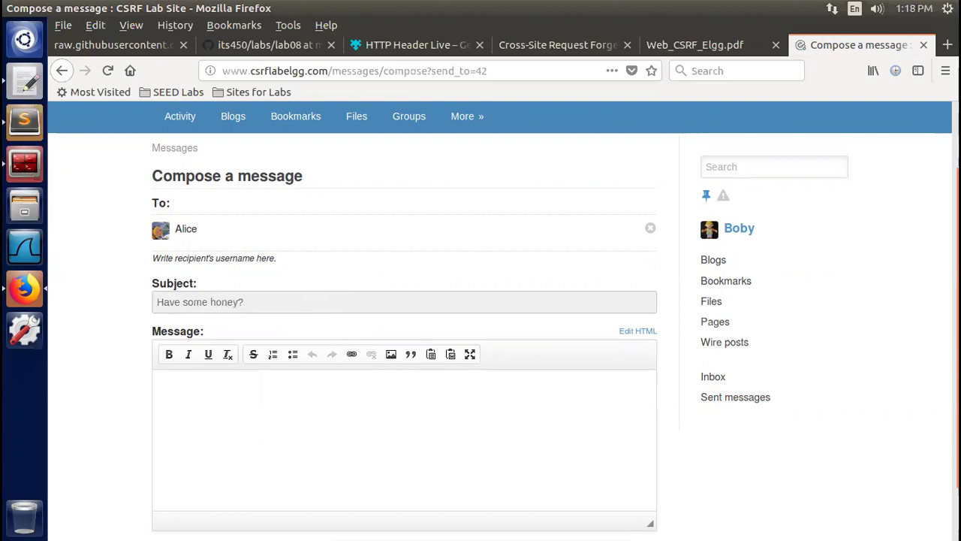
Begin the message body with 'Here', correcting the mistyped 'There'
scroll(713, 394, "down", 1)
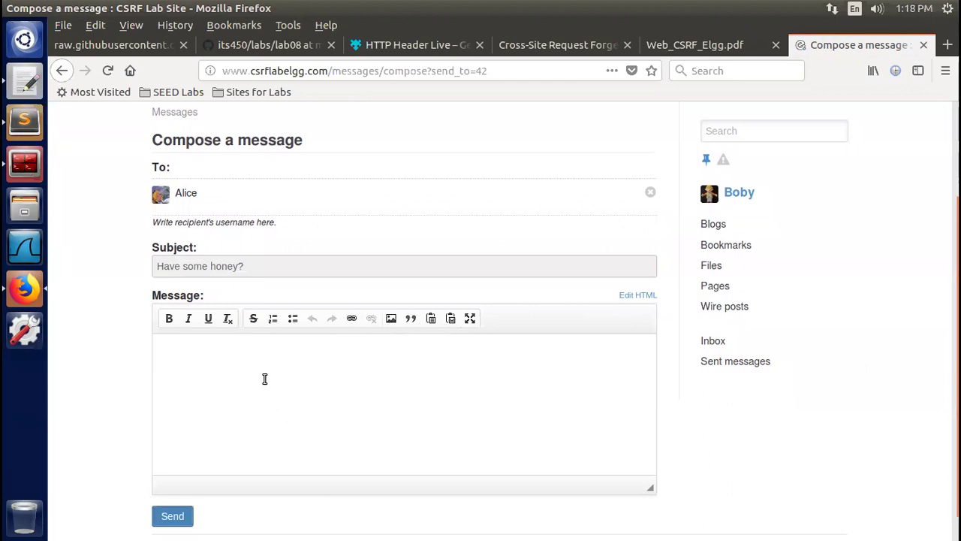
left_click(264, 379)
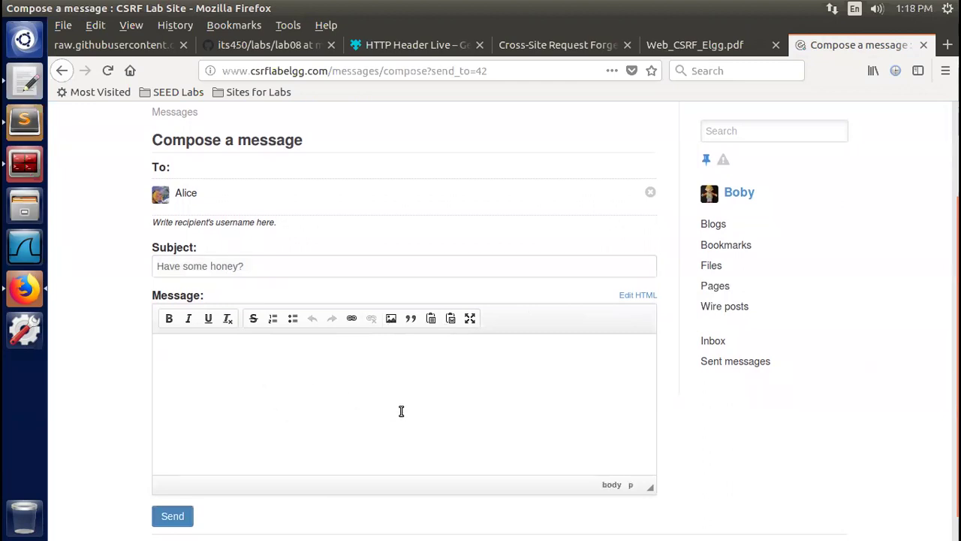
type("There")
key("BackSpace")
type("Here is some")
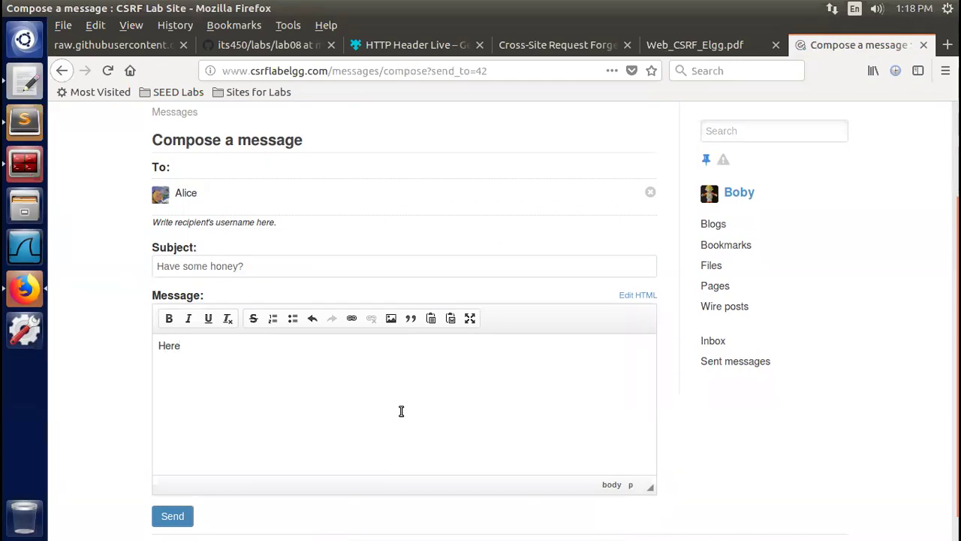
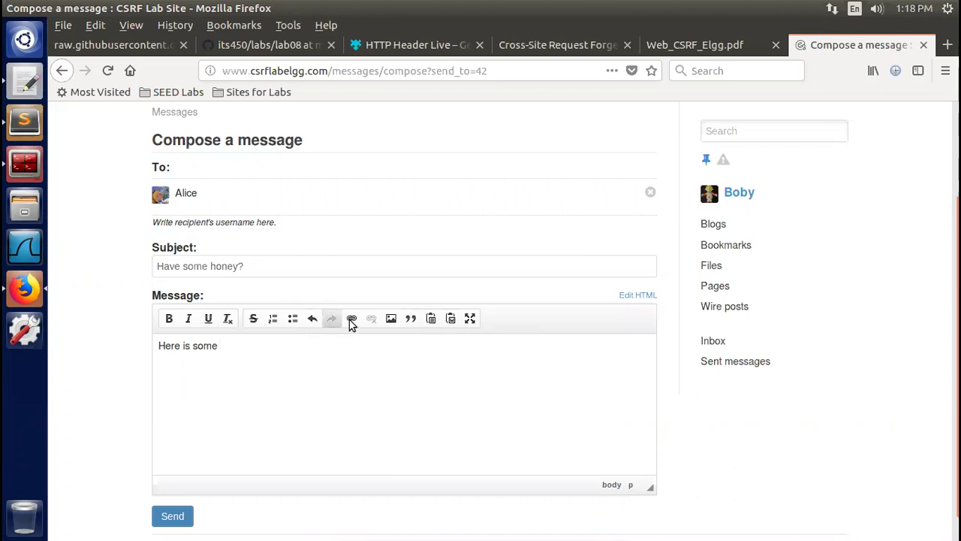
Open the Link dialog from the editor toolbar to insert a hyperlink after 'Here is some'
left_click(351, 319)
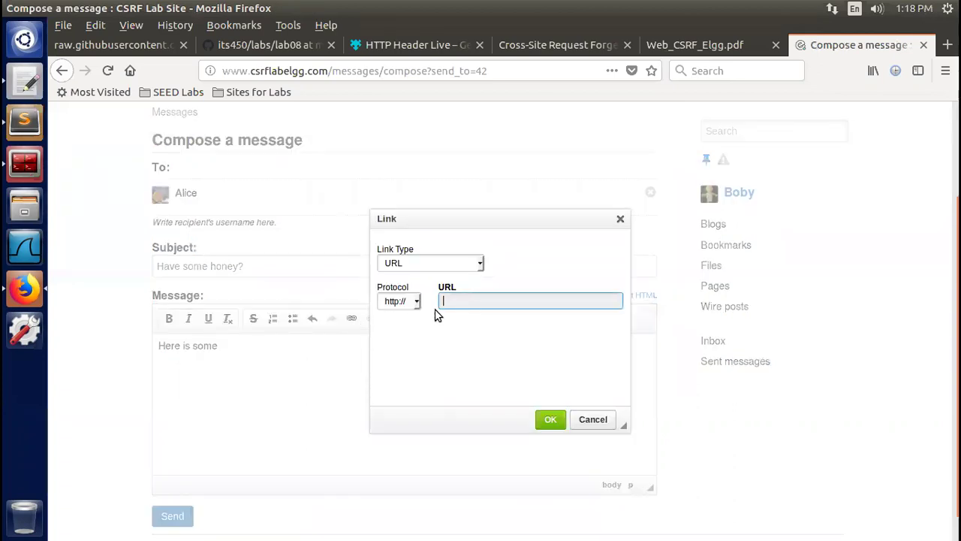
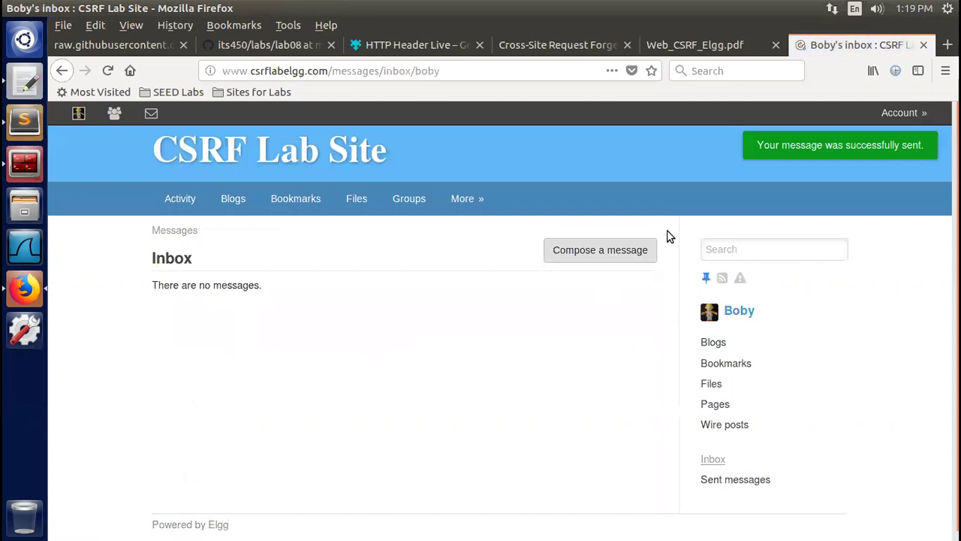
Log out, then log back in with the same user's saved credentials
mouse_move(905, 118)
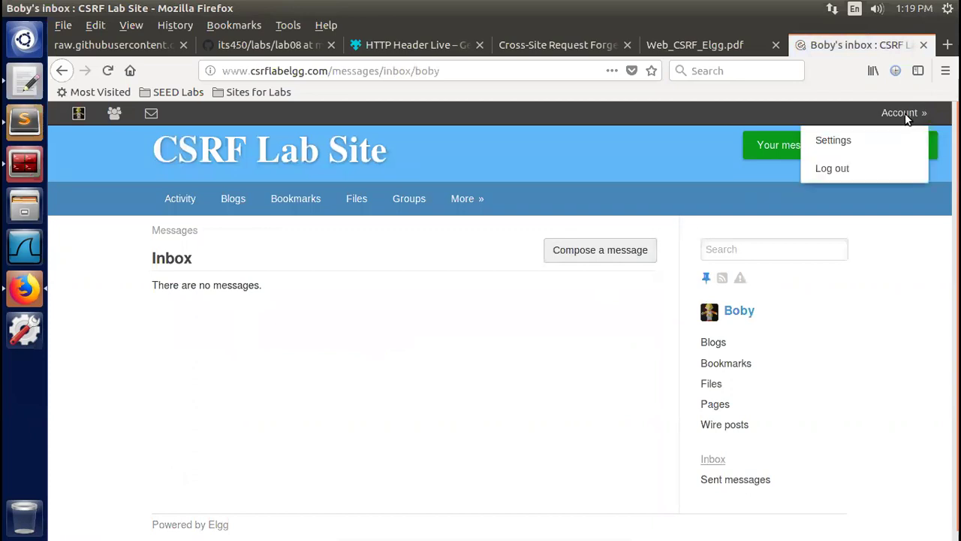
left_click(834, 169)
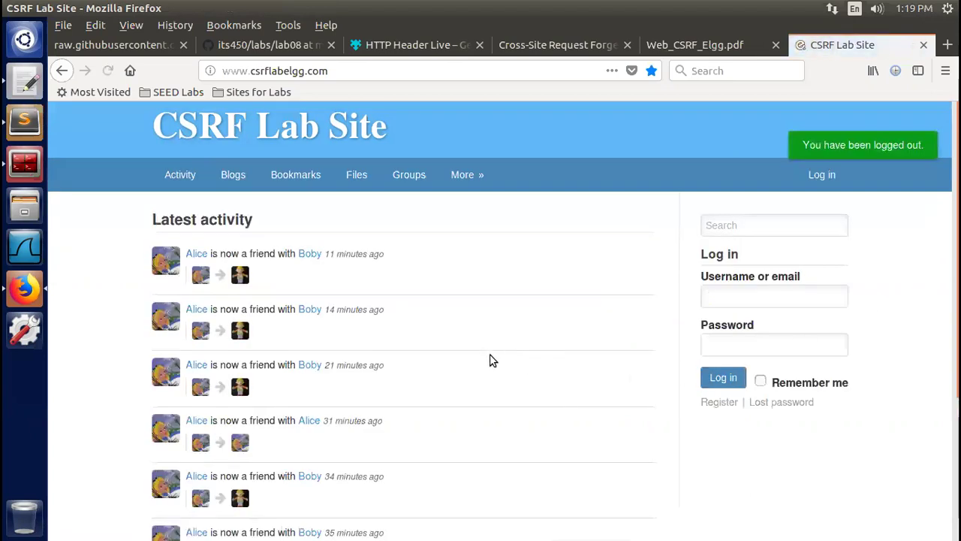
left_click(747, 297)
left_click(749, 343)
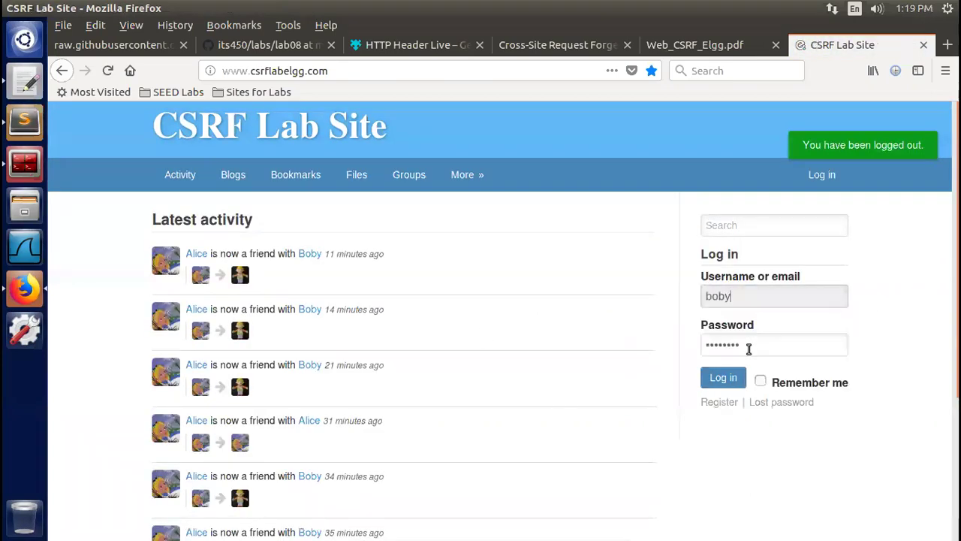
left_click(718, 381)
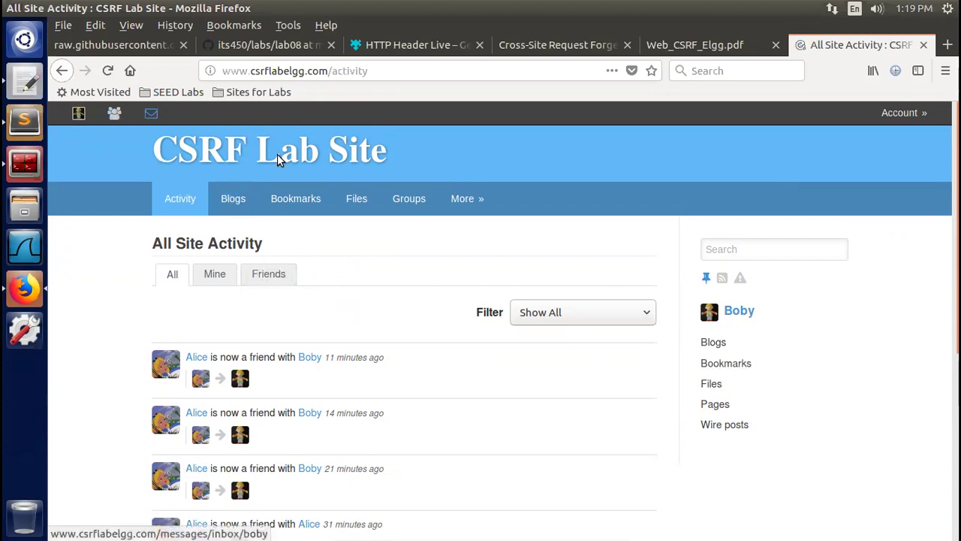
Log out, sign in with the other user's saved login, and view that user's inbox of two messages
left_click(904, 113)
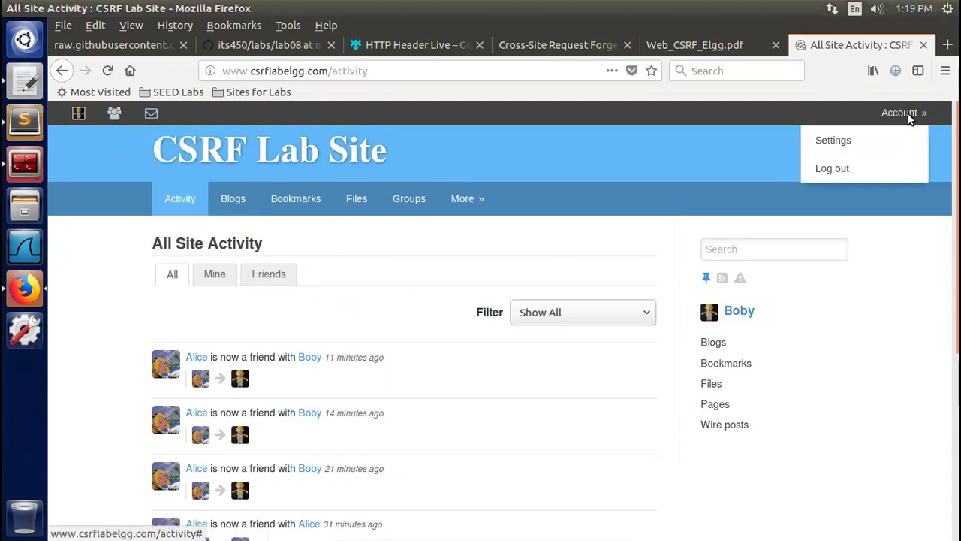
left_click(833, 170)
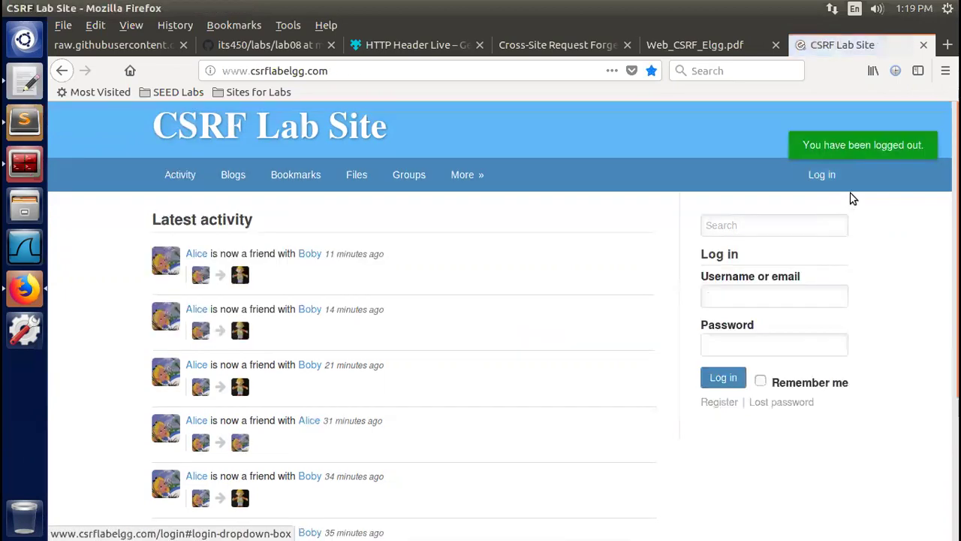
left_click(736, 302)
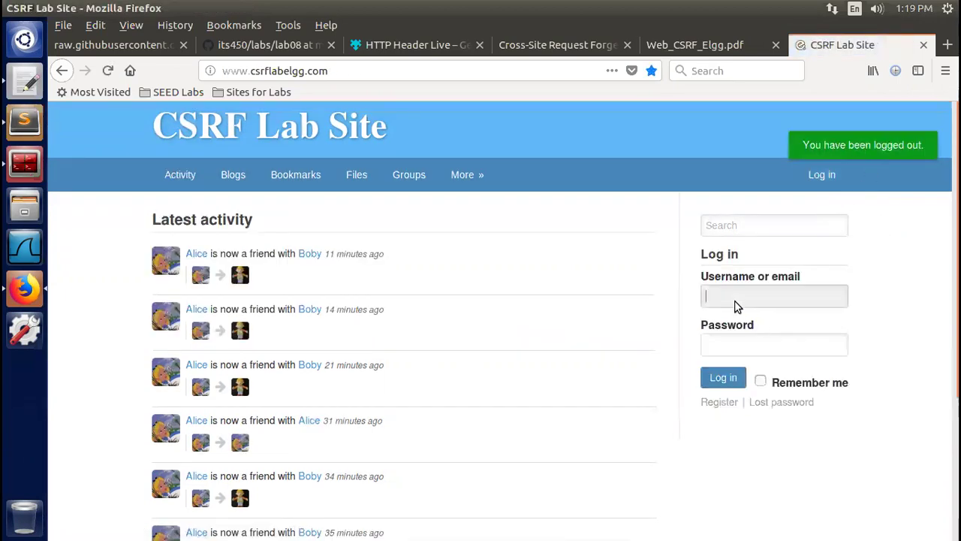
left_click(736, 331)
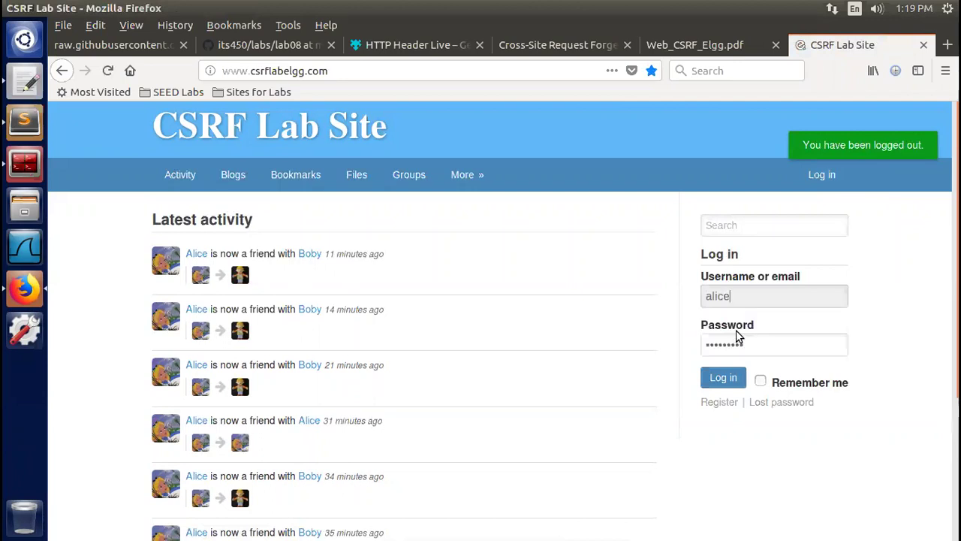
left_click(719, 380)
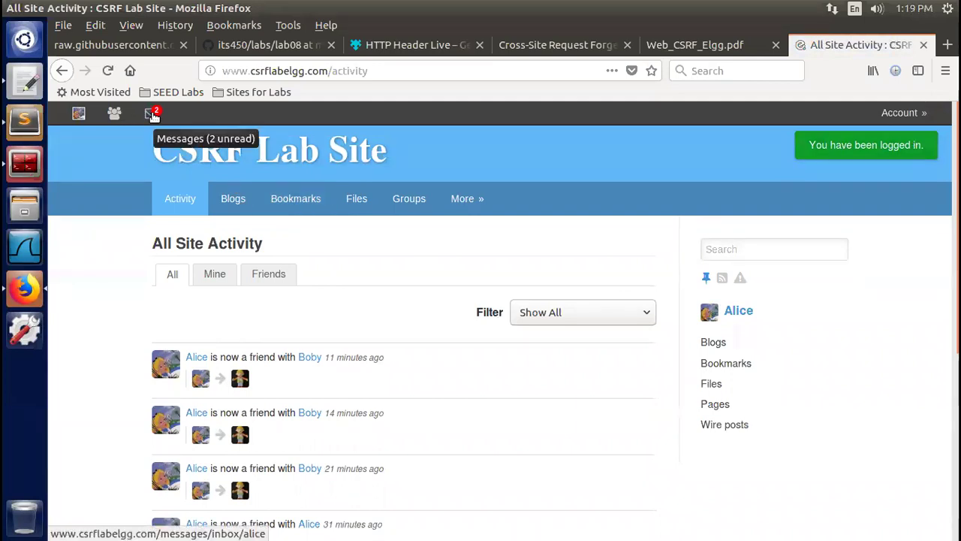
left_click(153, 114)
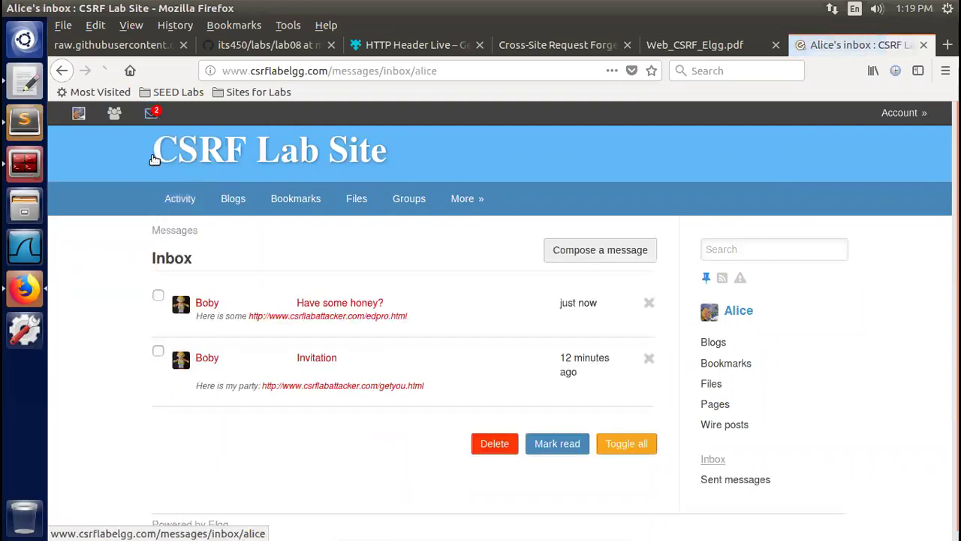
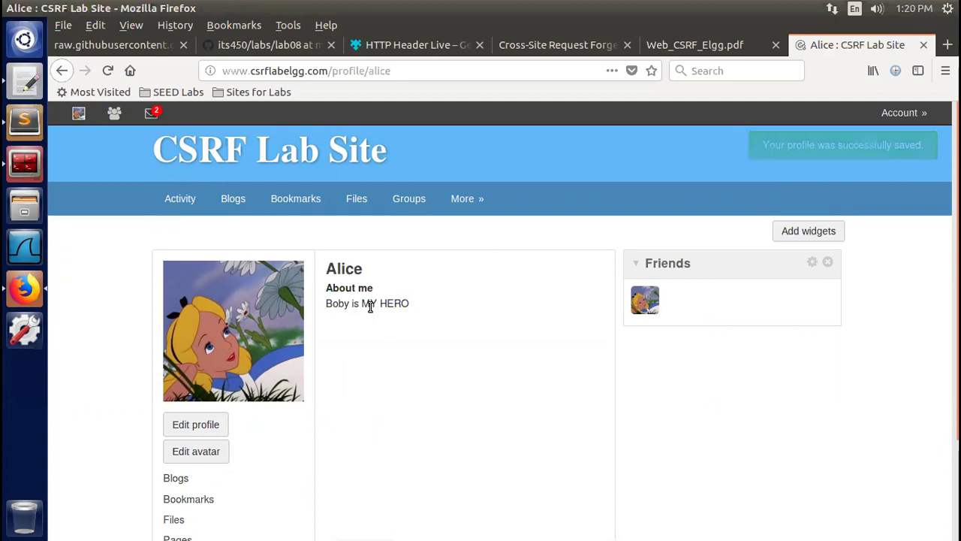
Delete the 'Boby is MY HERO' line from Alice's About me field and save her profile
left_click_drag(329, 306, 414, 311)
left_click(446, 393)
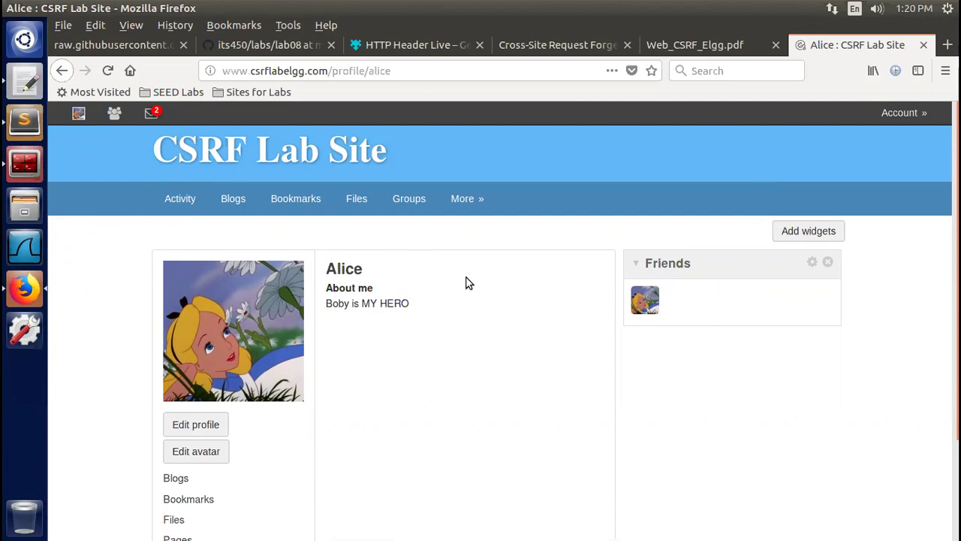
mouse_move(905, 114)
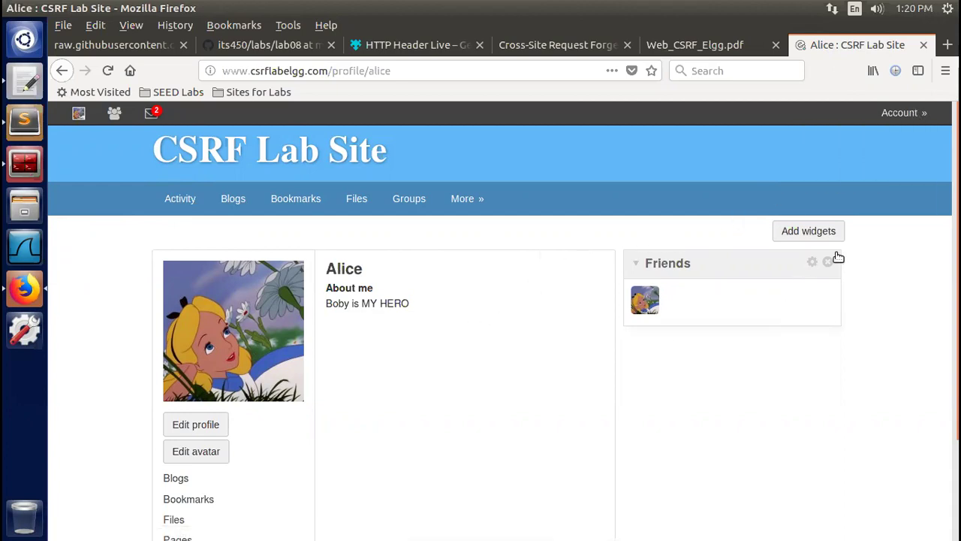
scroll(955, 270, "down", 2)
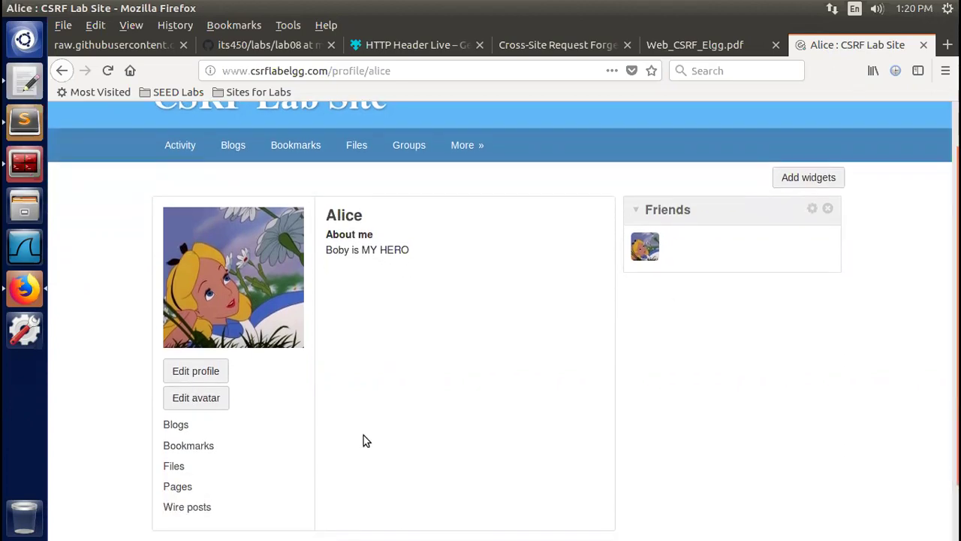
left_click(192, 369)
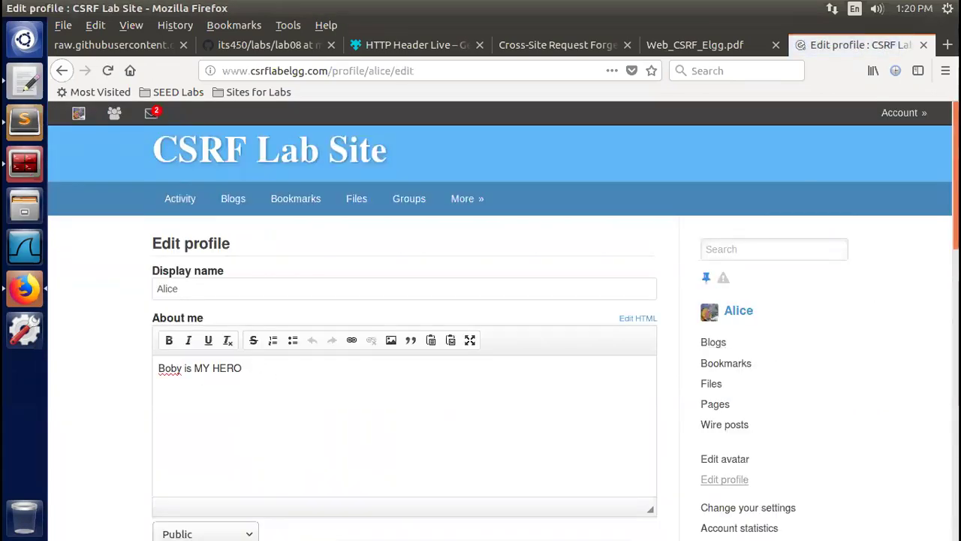
scroll(693, 395, "down", 1)
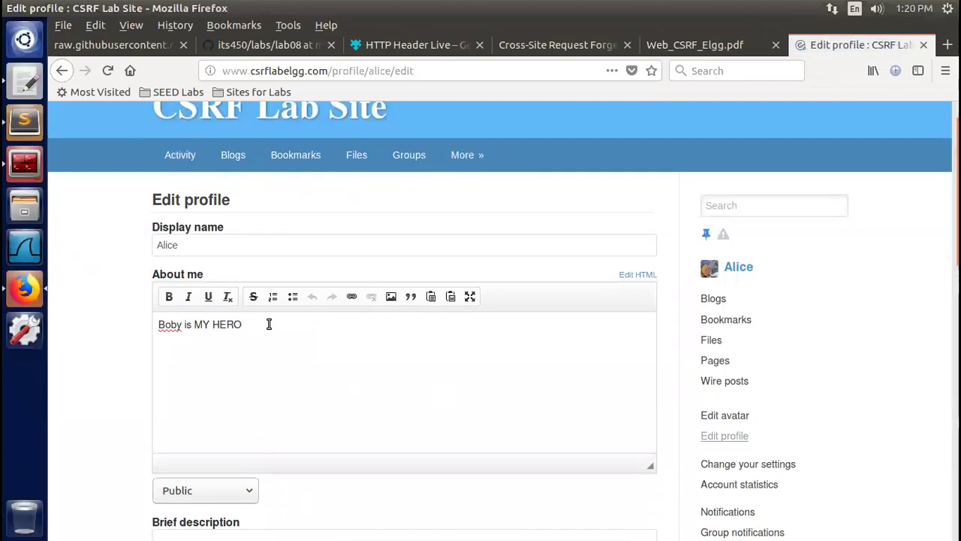
left_click_drag(268, 324, 129, 318)
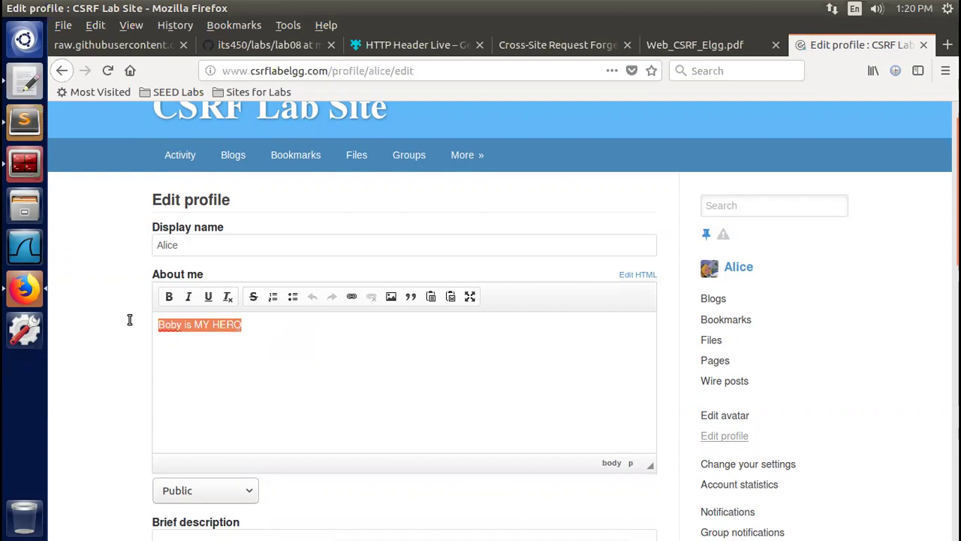
key("BackSpace")
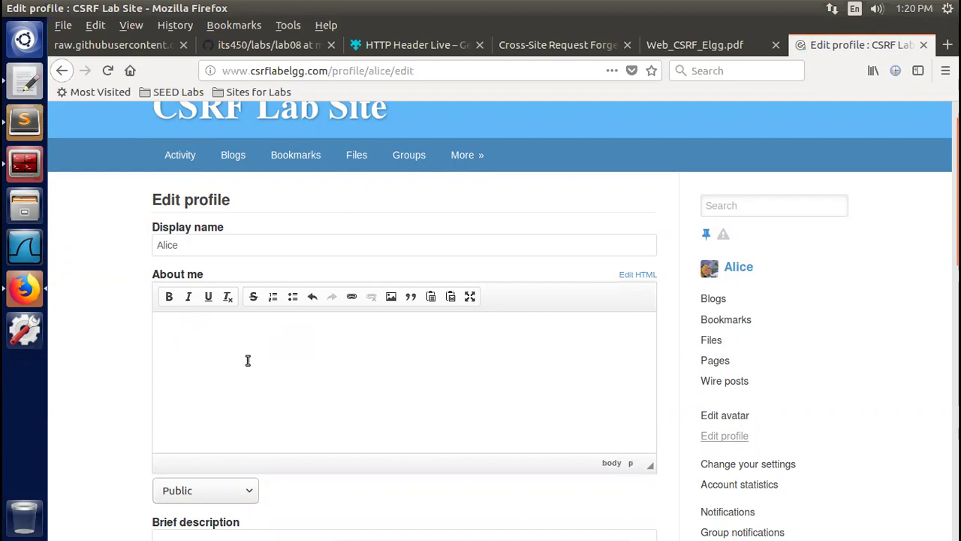
scroll(503, 320, "down", 14)
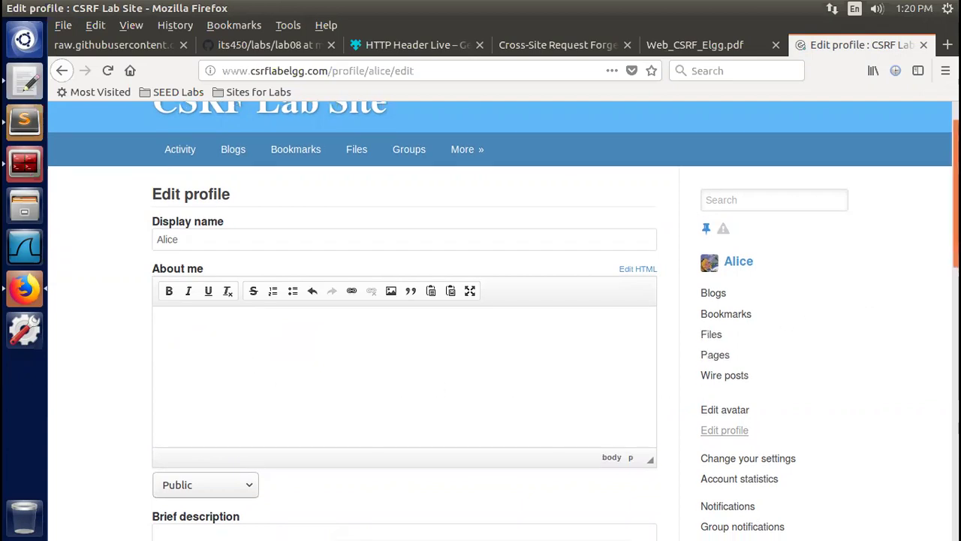
scroll(503, 320, "down", 4)
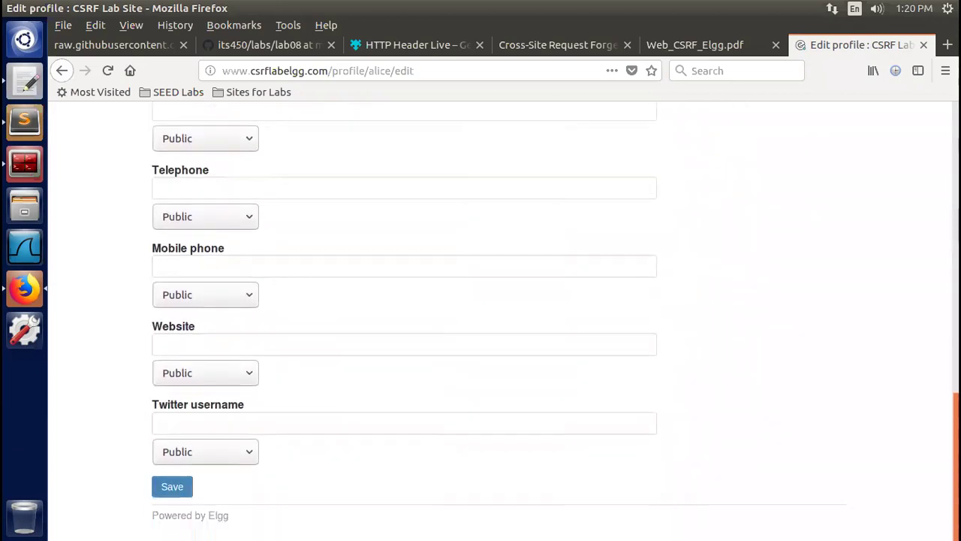
left_click(161, 490)
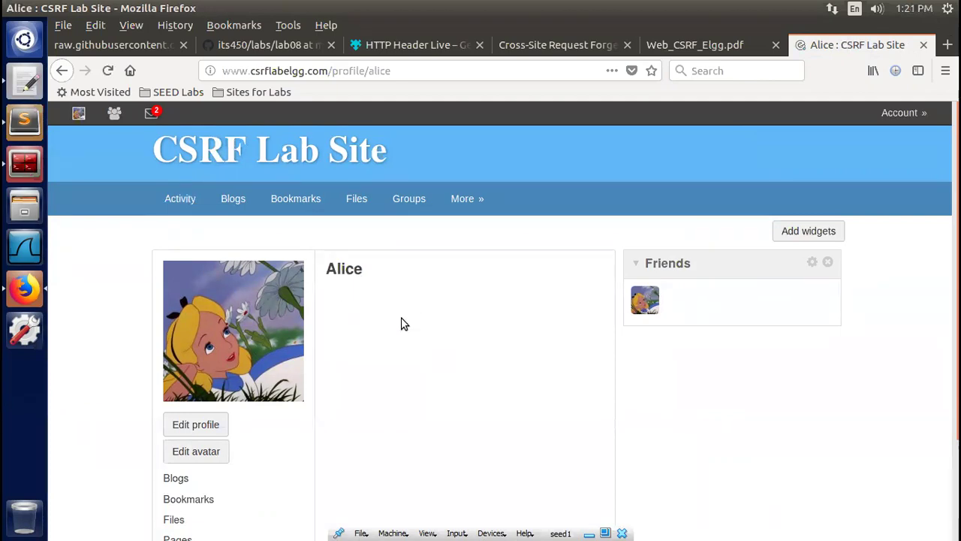
left_click(152, 112)
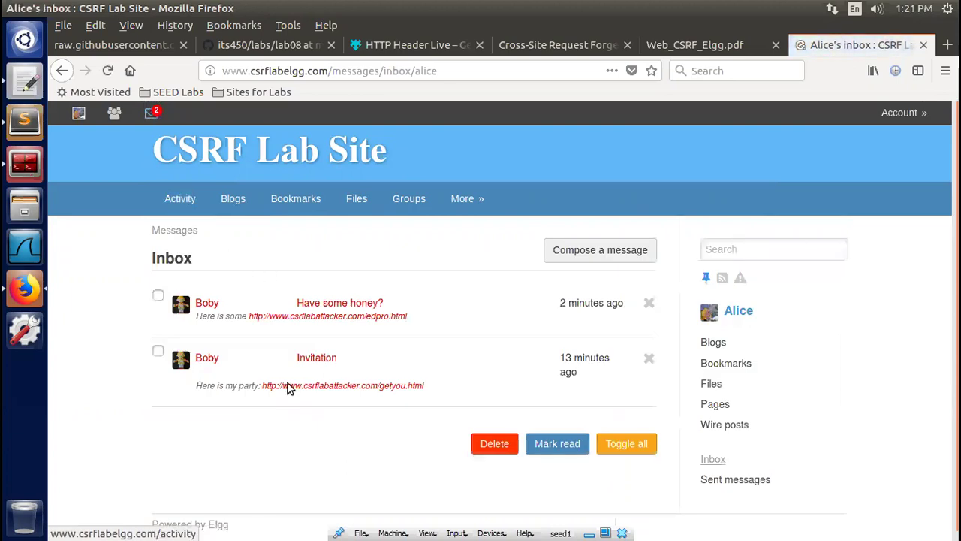
left_click(158, 295)
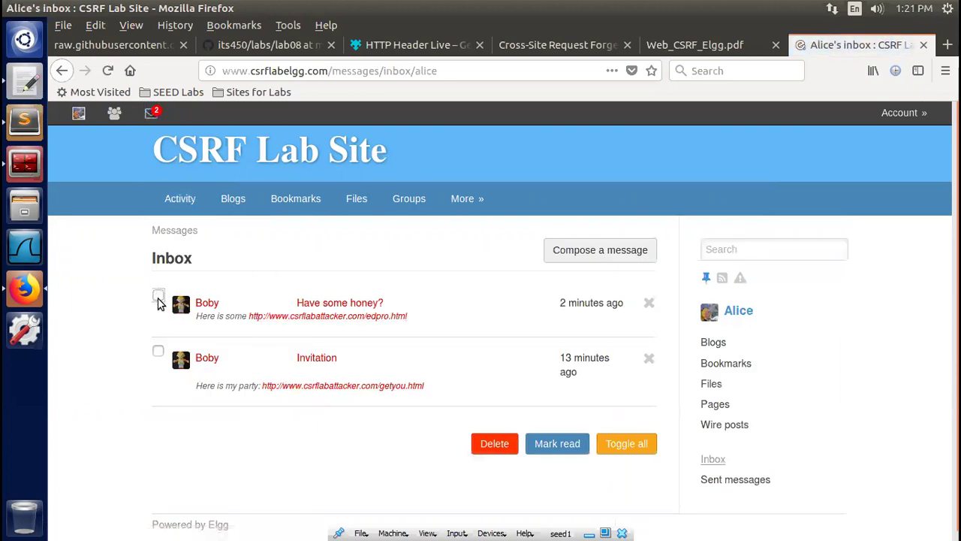
left_click(158, 352)
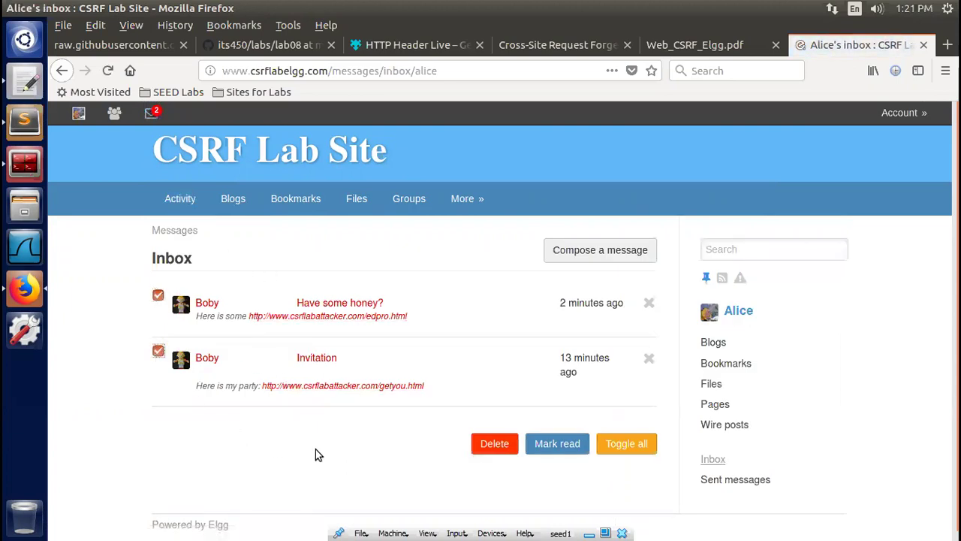
left_click(489, 444)
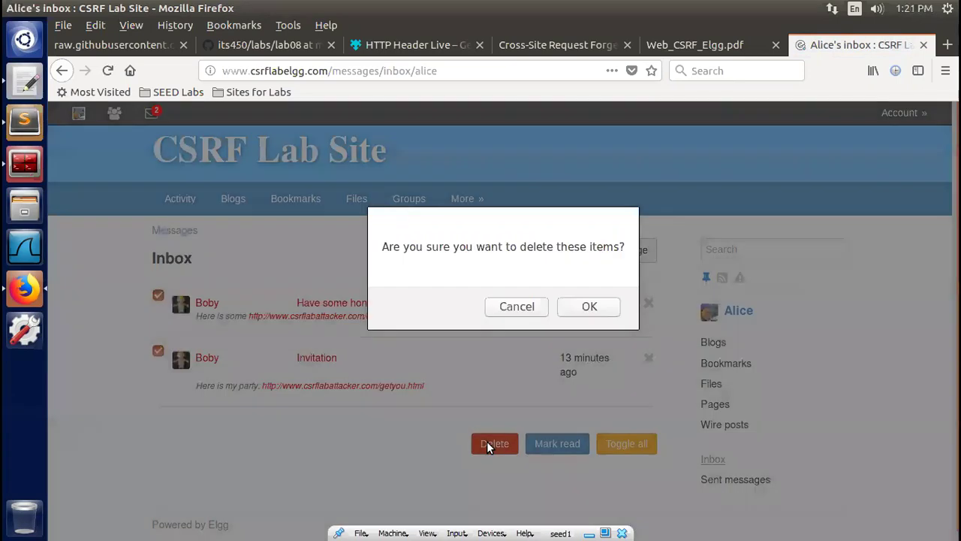
left_click(590, 307)
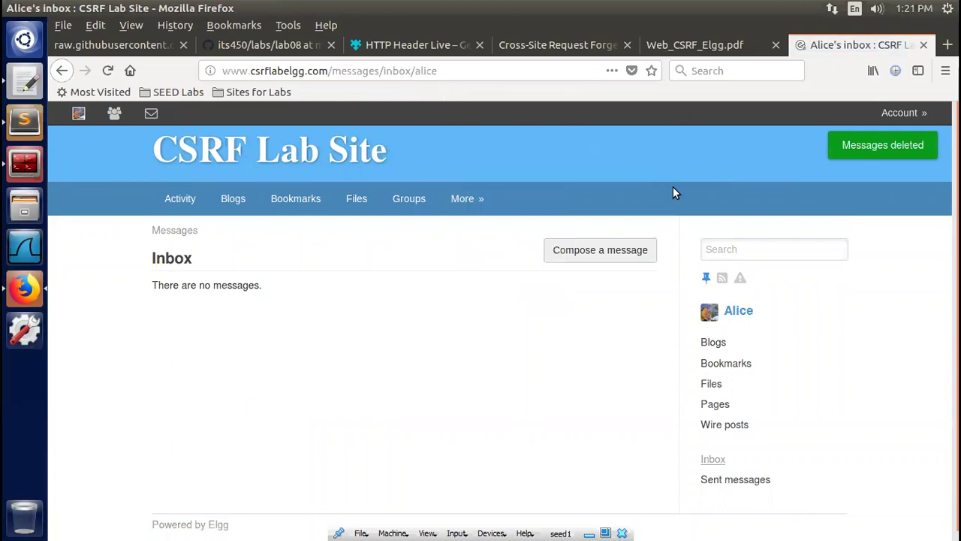
Log Alice out and go to the Cross-Site Request Forgery lab page
left_click(917, 114)
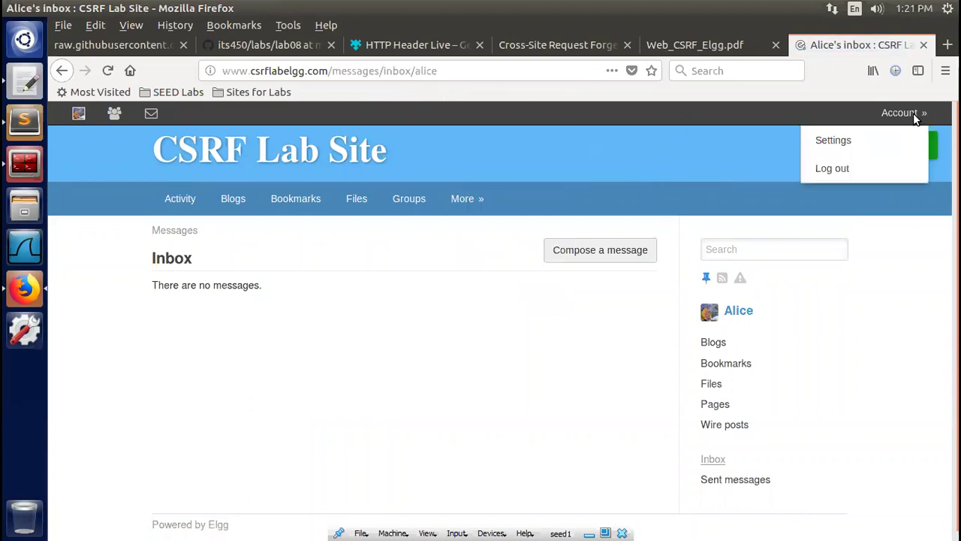
left_click(834, 169)
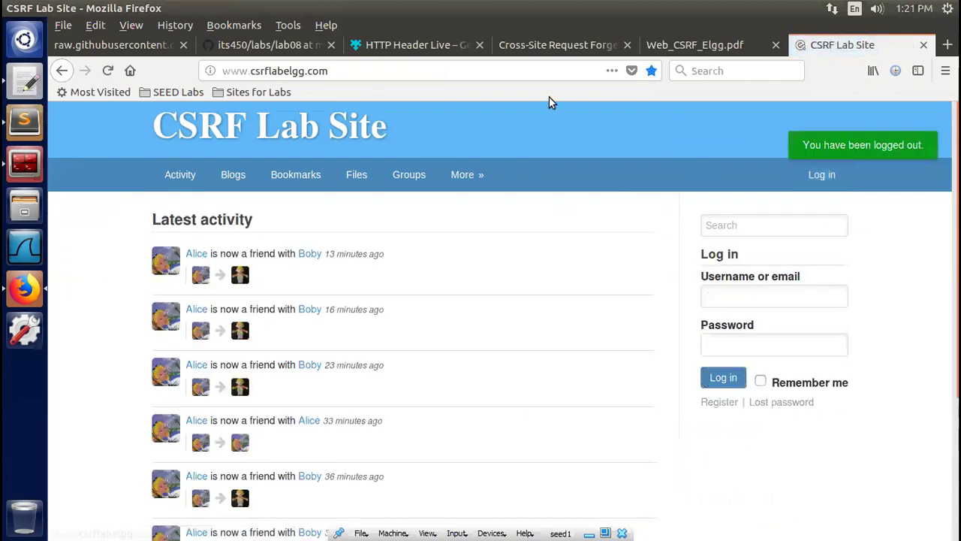
left_click(535, 45)
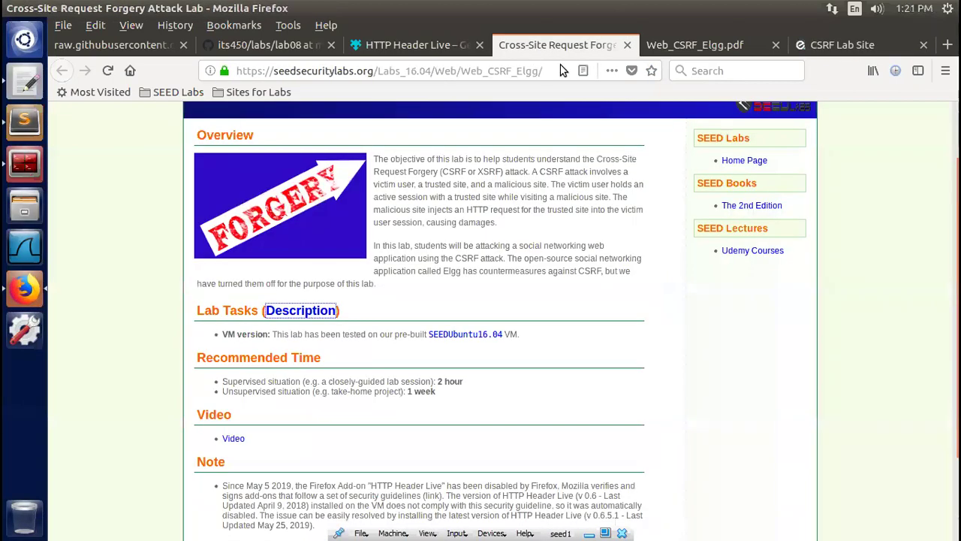
Bring up Web_CSRF_Elgg.pdf and read from page 5 to page 6's Task 4 secret-token countermeasure
left_click(672, 47)
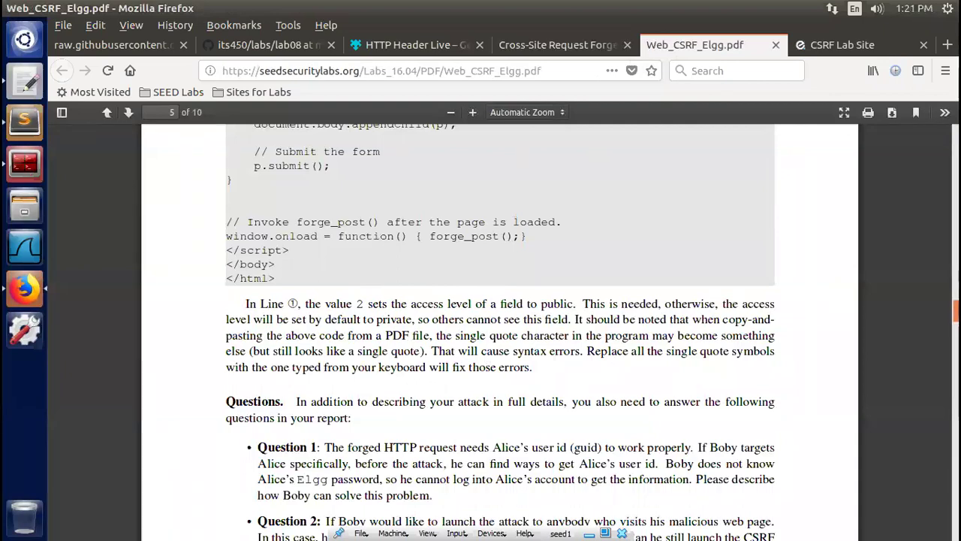
scroll(500, 330, "down", 5)
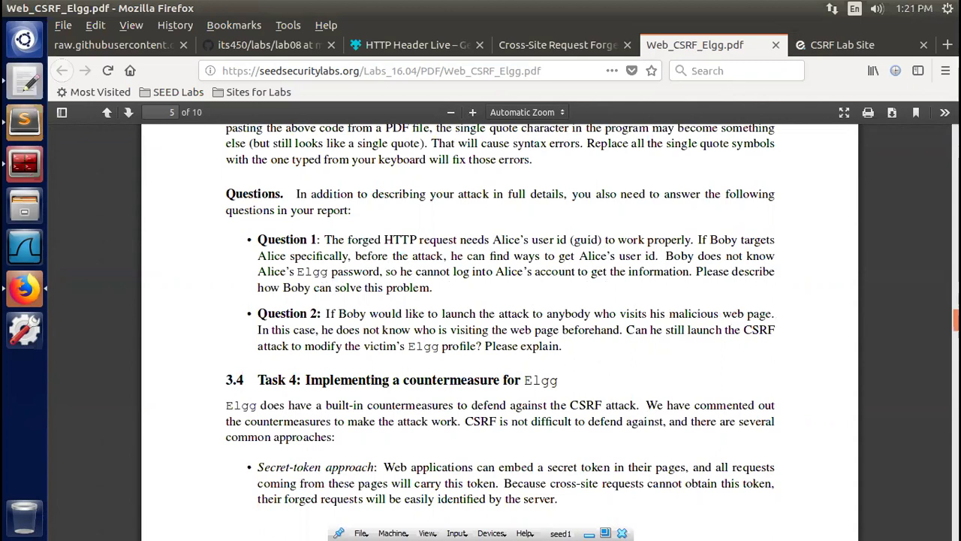
scroll(660, 262, "down", 5)
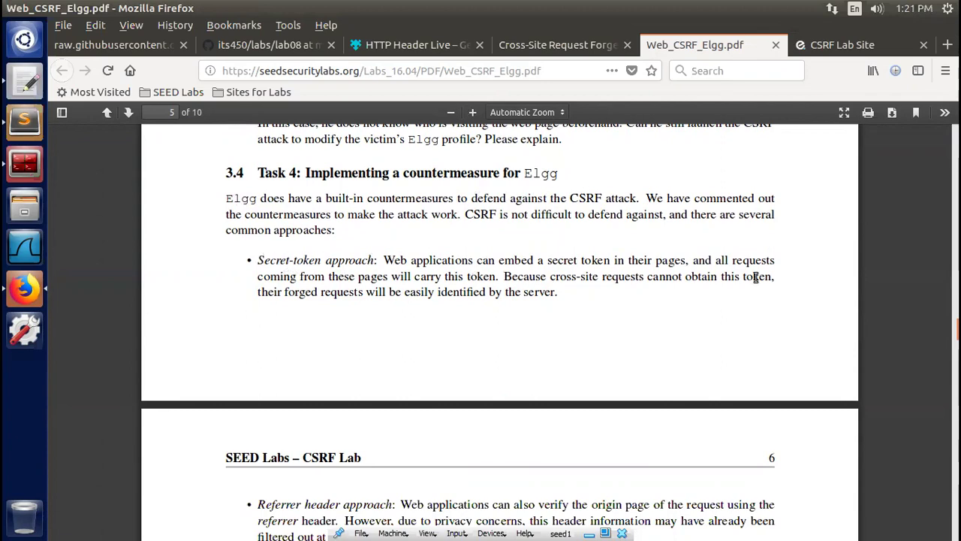
scroll(902, 309, "down", 5)
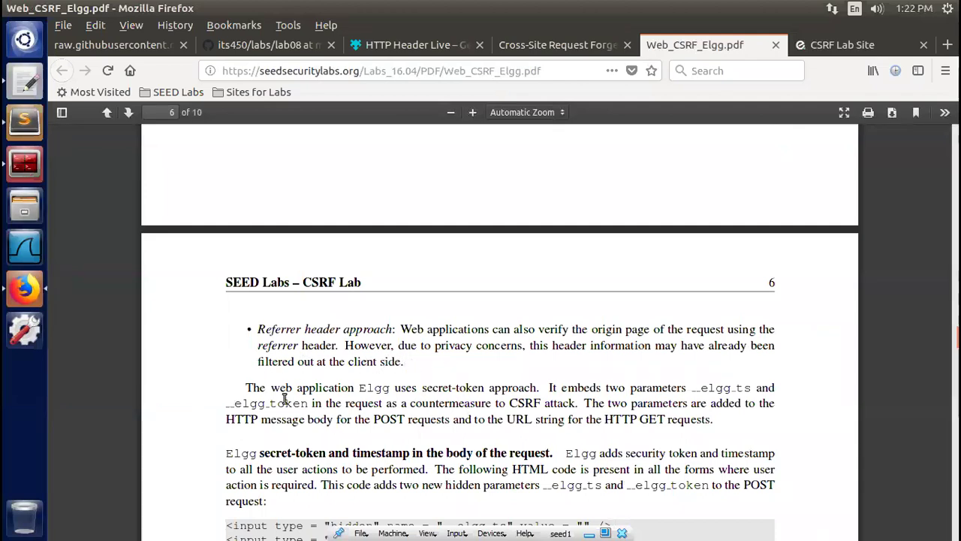
scroll(496, 338, "down", 3)
scroll(496, 338, "up", 2)
scroll(496, 338, "up", 1)
scroll(496, 337, "down", 1)
scroll(433, 338, "down", 1)
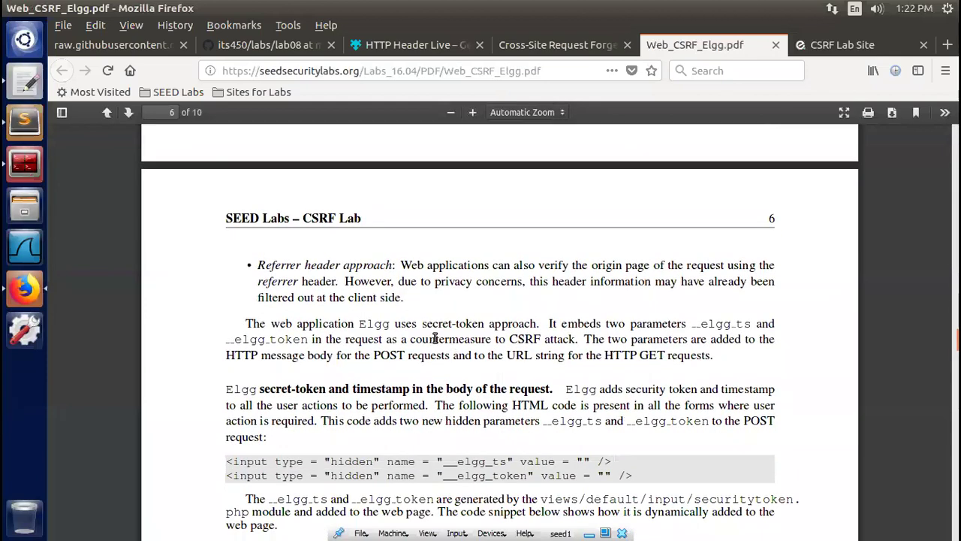